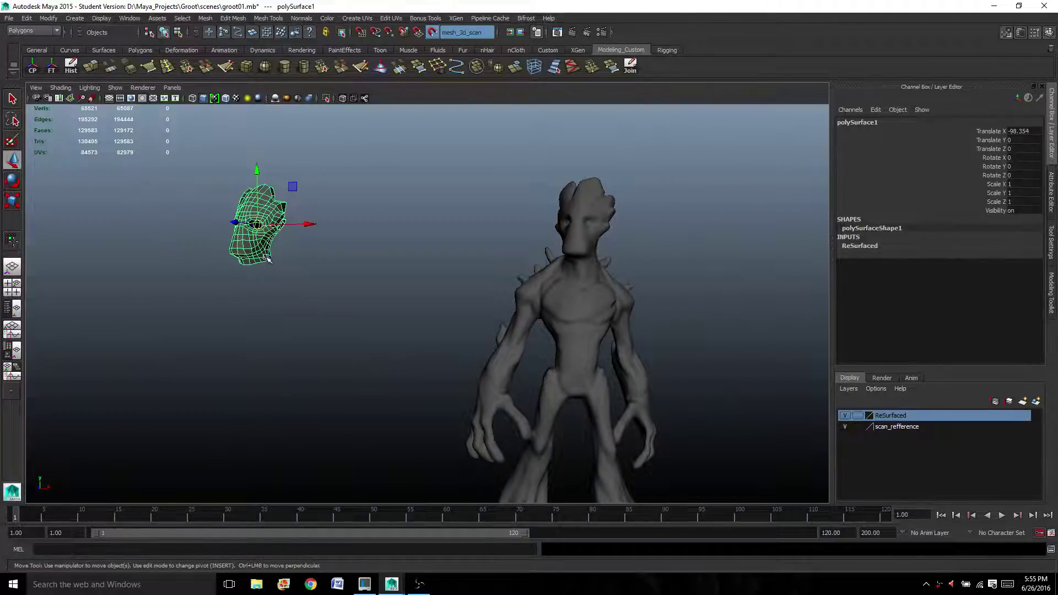
Switch to the four-view layout and frame the selected head mesh in the top, front and side views.
middle_click_drag(261, 241, 261, 267, "alt")
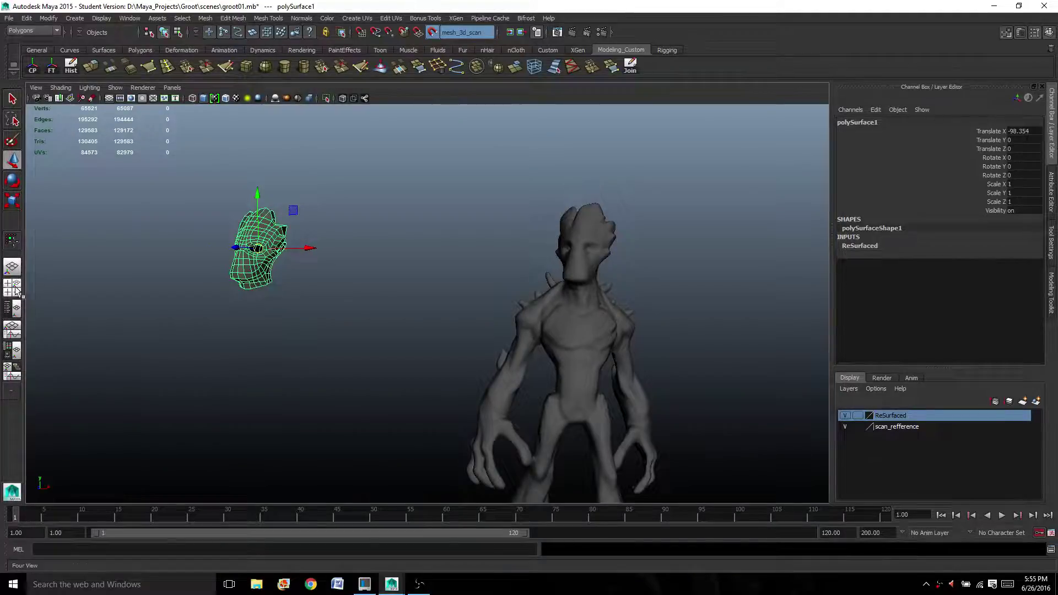
left_click(15, 295)
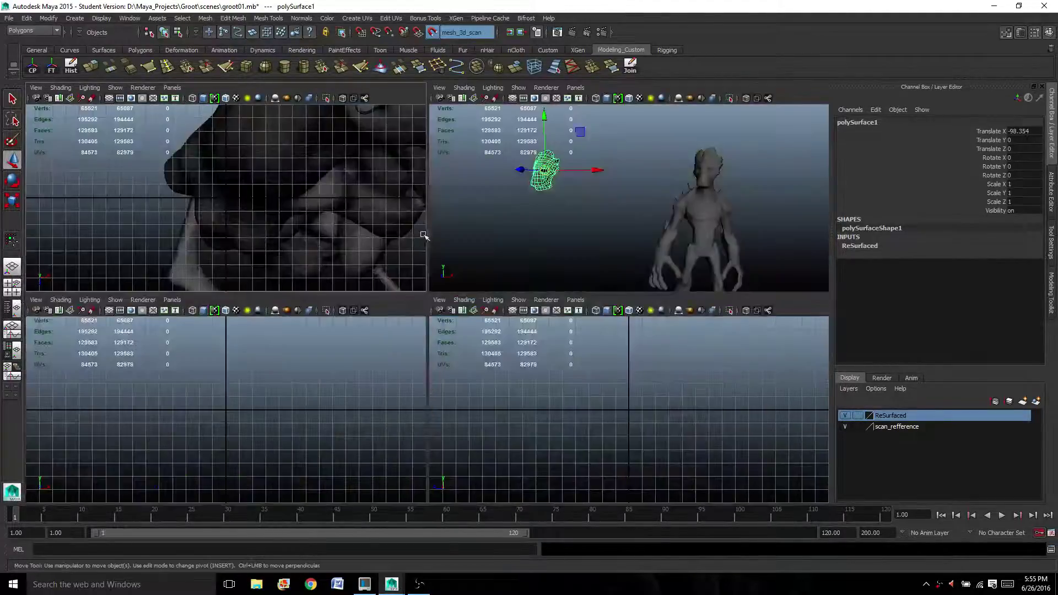
scroll(331, 255, "down", 5)
scroll(354, 391, "down", 3)
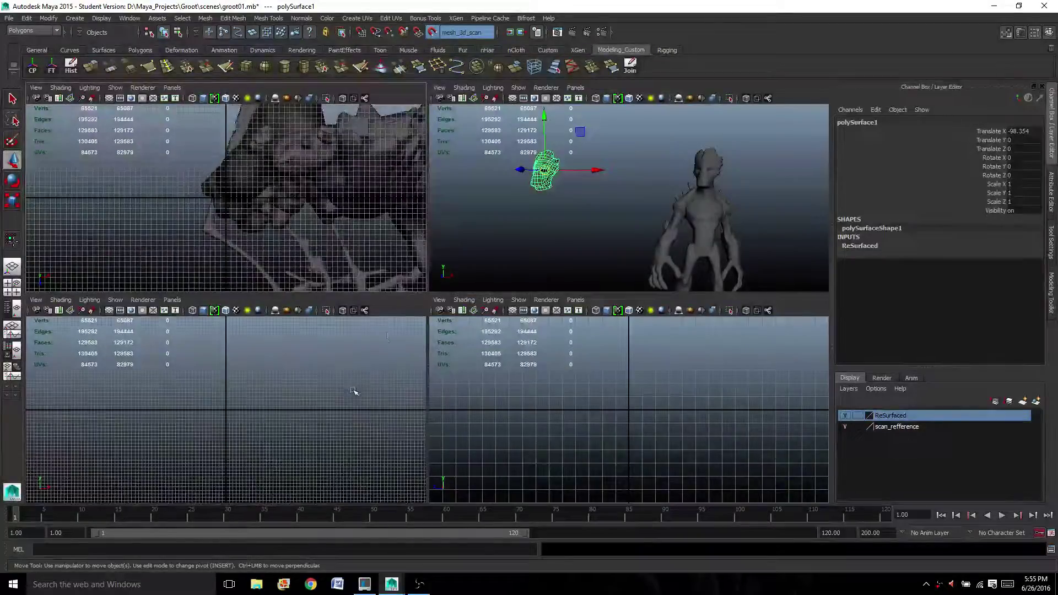
key("f")
key("f")
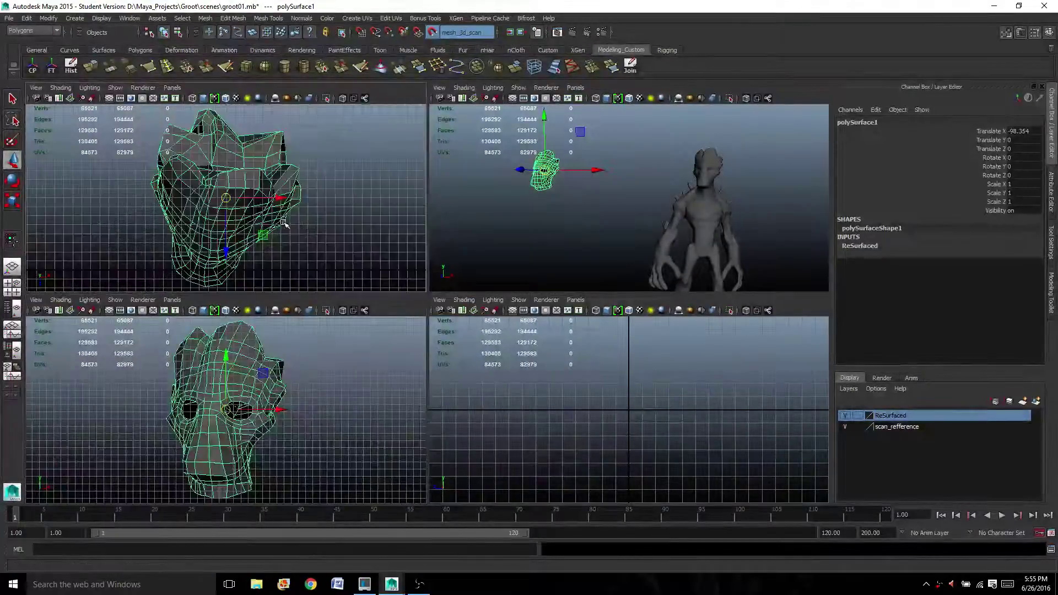
key("f")
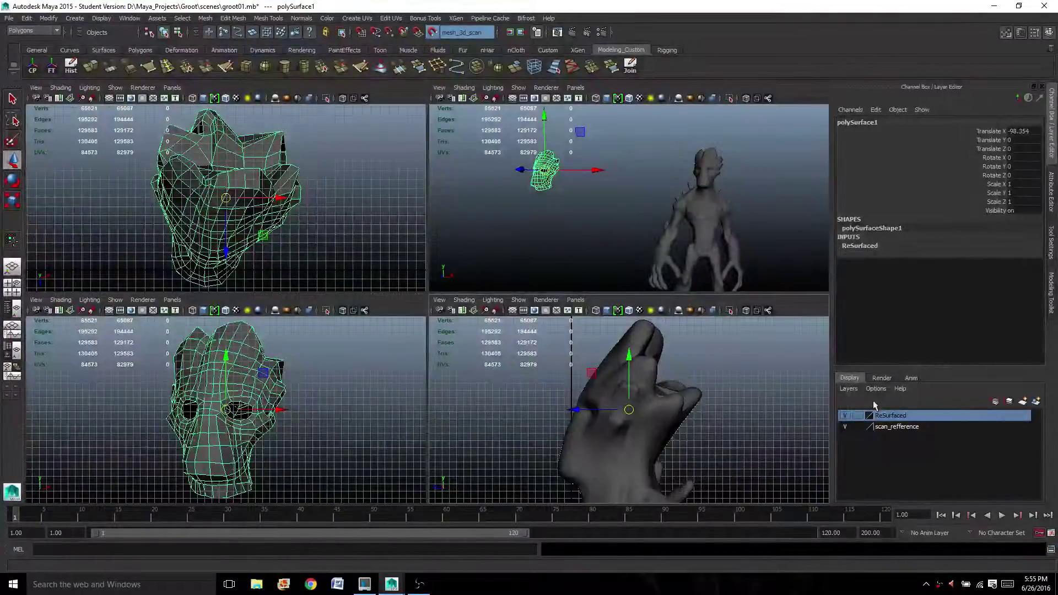
Hide the scan_refference layer and add the head mesh at the scan's position to that layer.
left_click(845, 427)
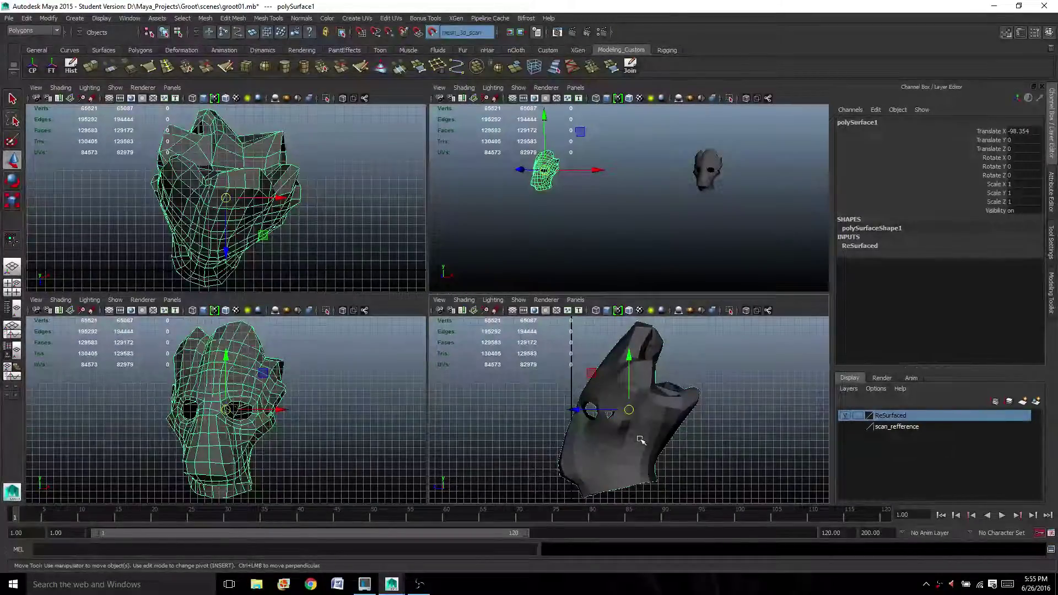
left_click(709, 168)
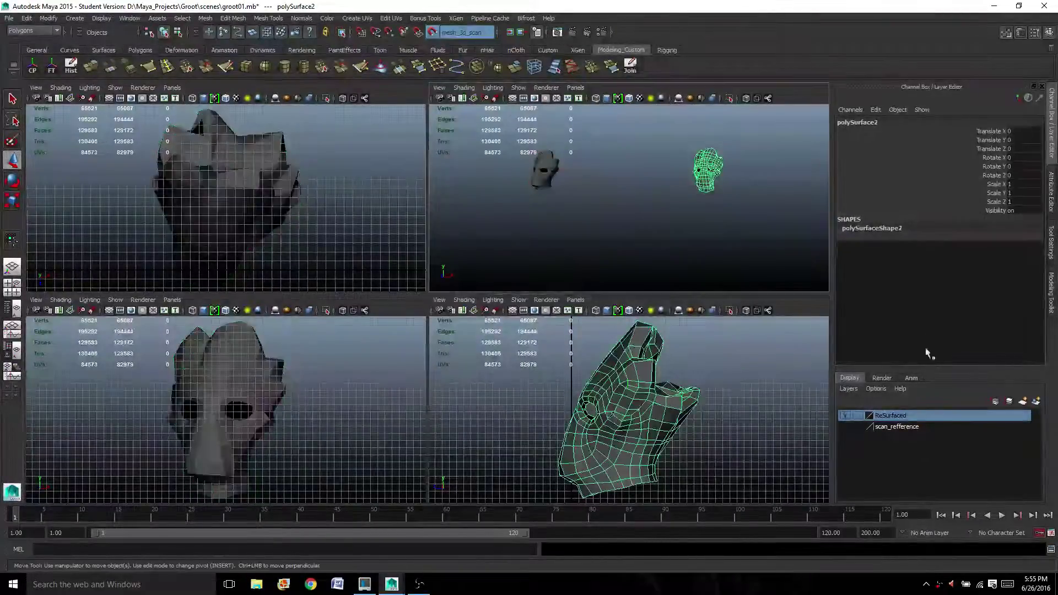
right_click(900, 427)
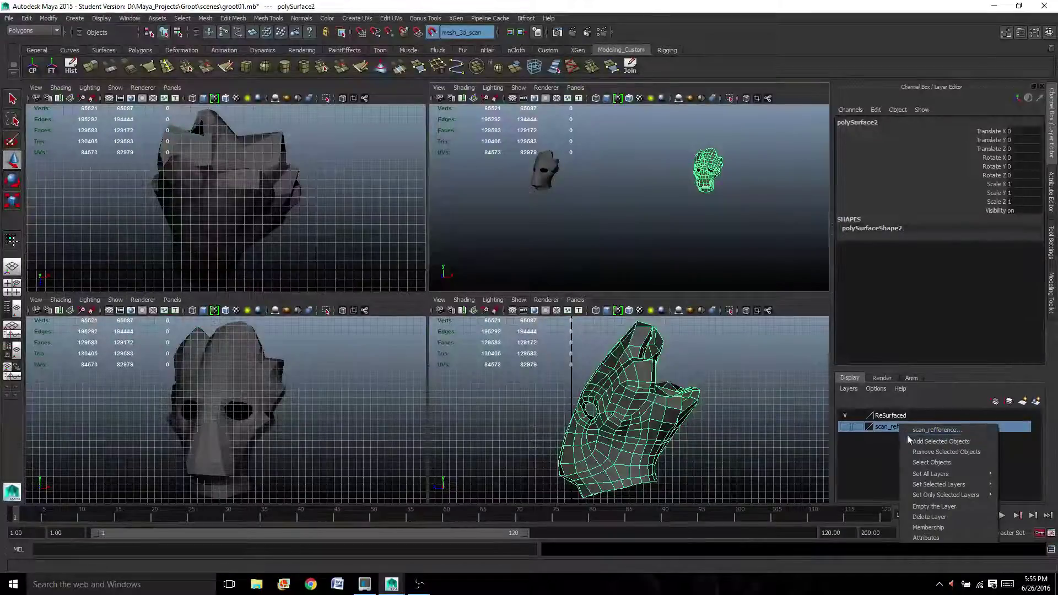
left_click(915, 441)
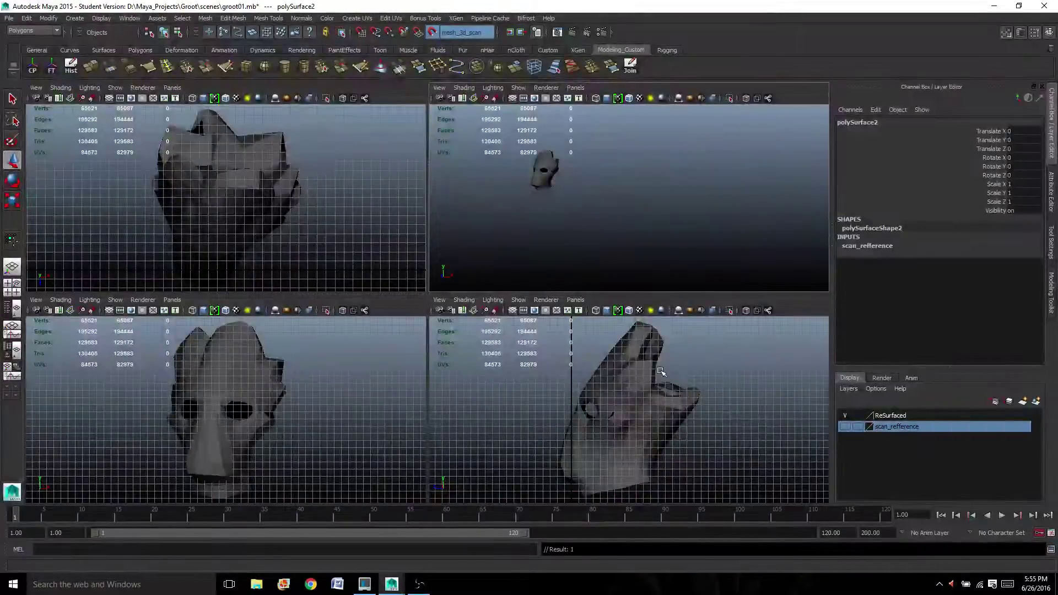
Select the remaining head mesh and move it along X to about -26.85, onto the front view's vertical centre line.
left_click(624, 391)
key("w")
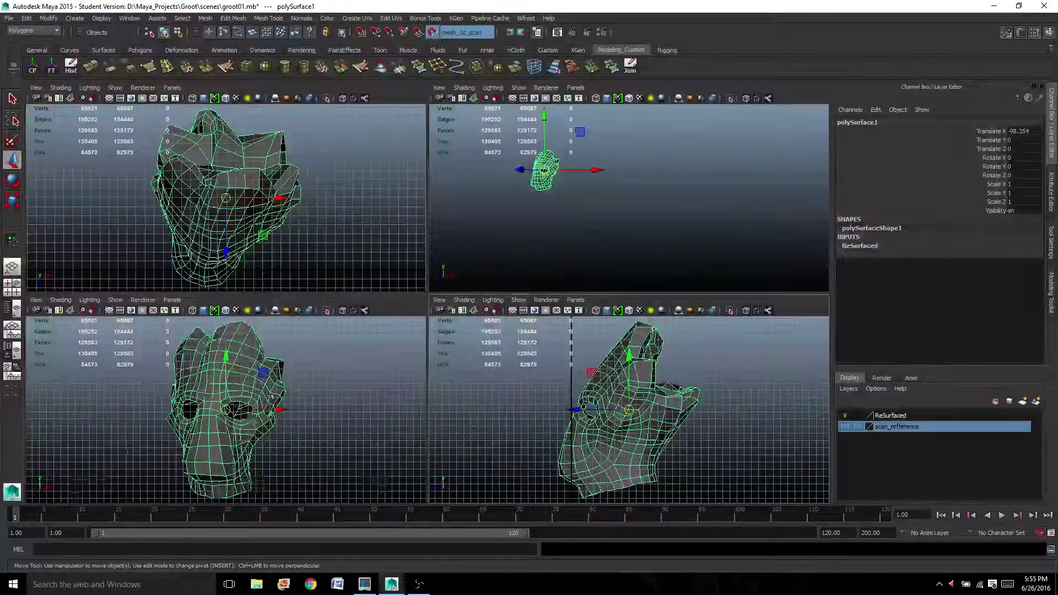
scroll(270, 394, "down", 4)
scroll(269, 395, "down", 3)
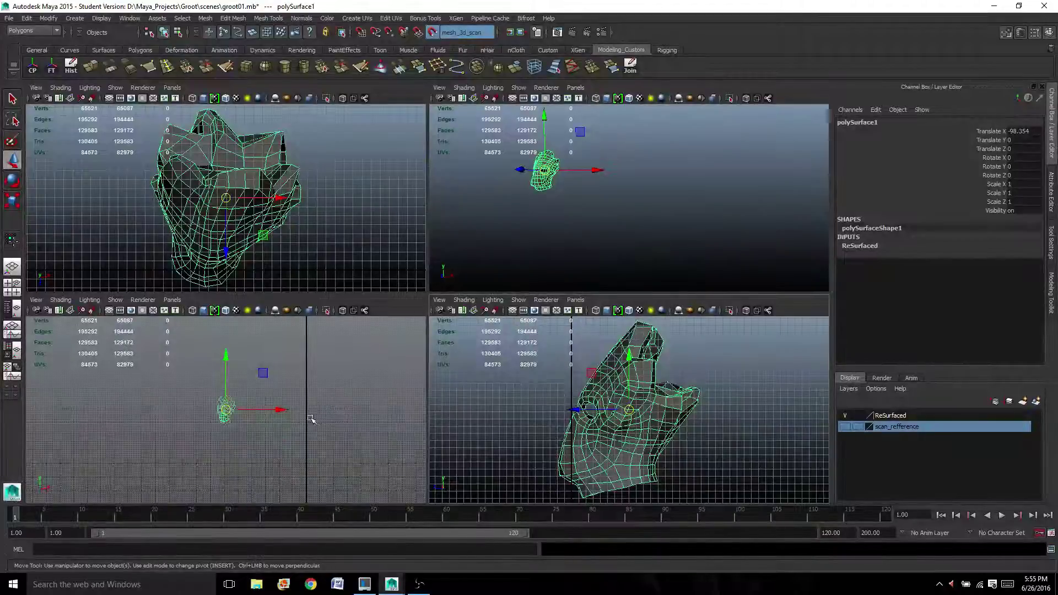
left_click(276, 410)
left_click_drag(280, 411, 361, 409)
scroll(327, 395, "down", 5)
middle_click_drag(294, 388, 307, 432, "alt")
left_click_drag(276, 414, 276, 302)
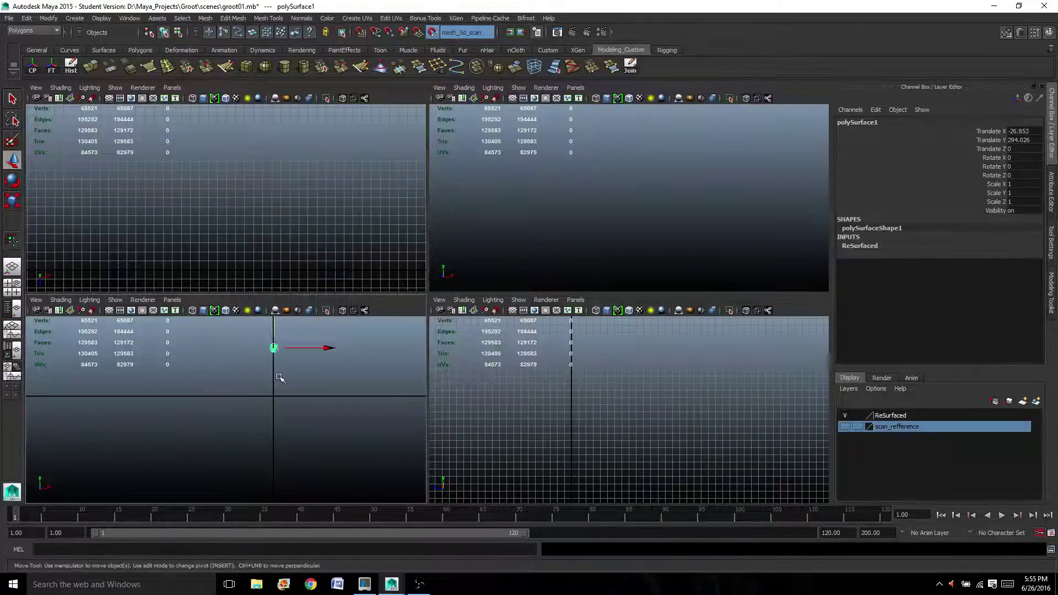
key("ctrl+z")
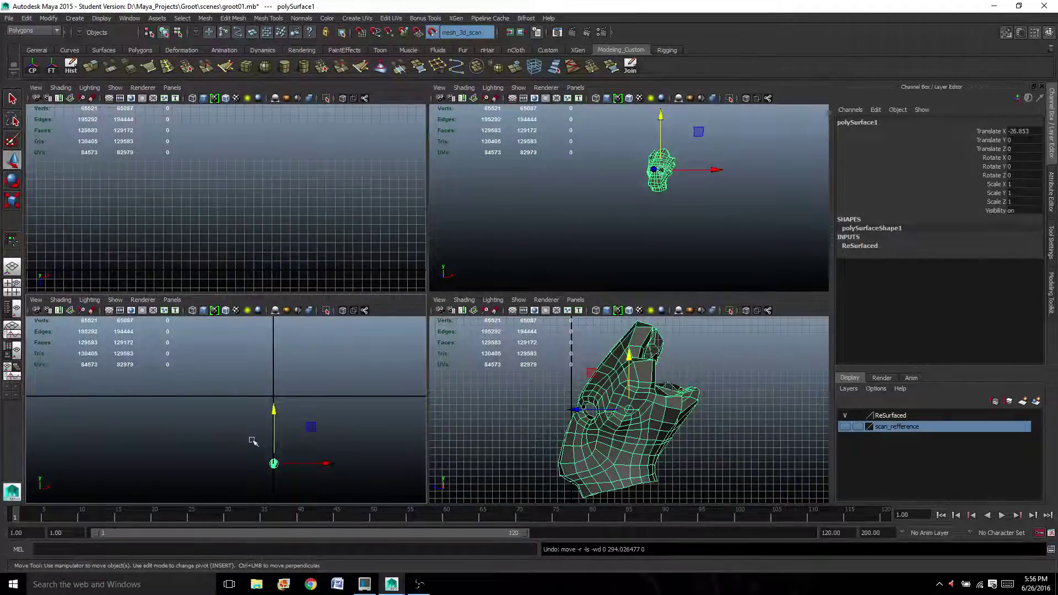
Rotate the head mesh about Y to roughly 12.65 degrees so that the face points straight forward.
key("f")
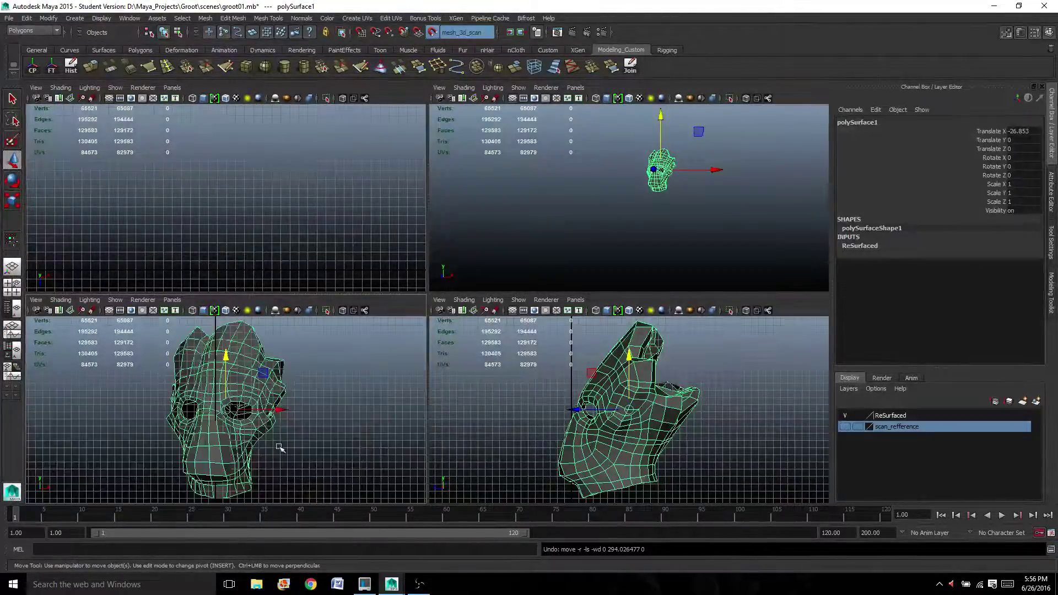
scroll(279, 447, "down", 2)
scroll(279, 445, "down", 5)
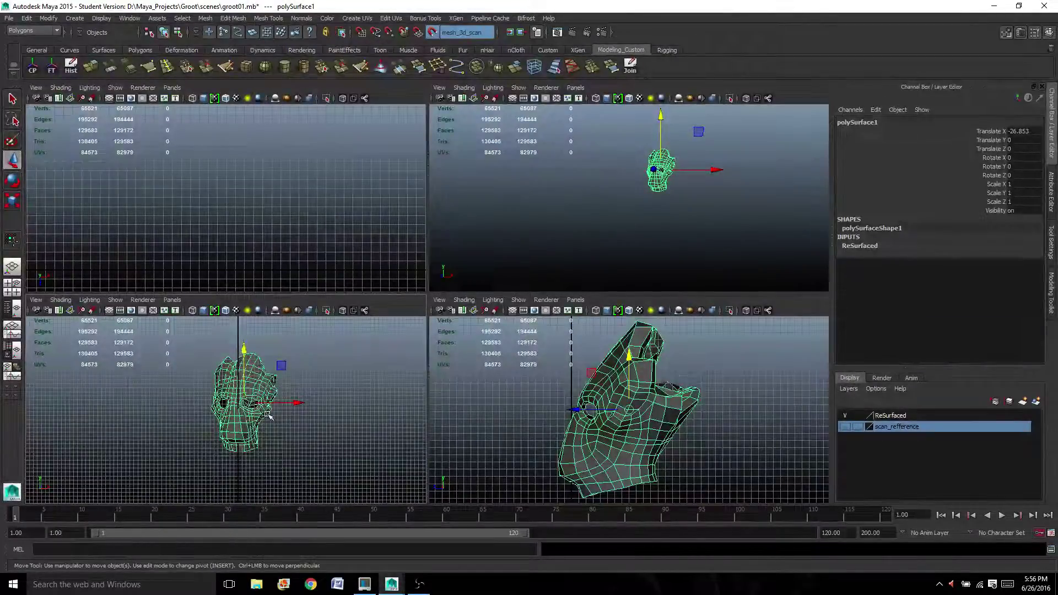
scroll(267, 416, "up", 3)
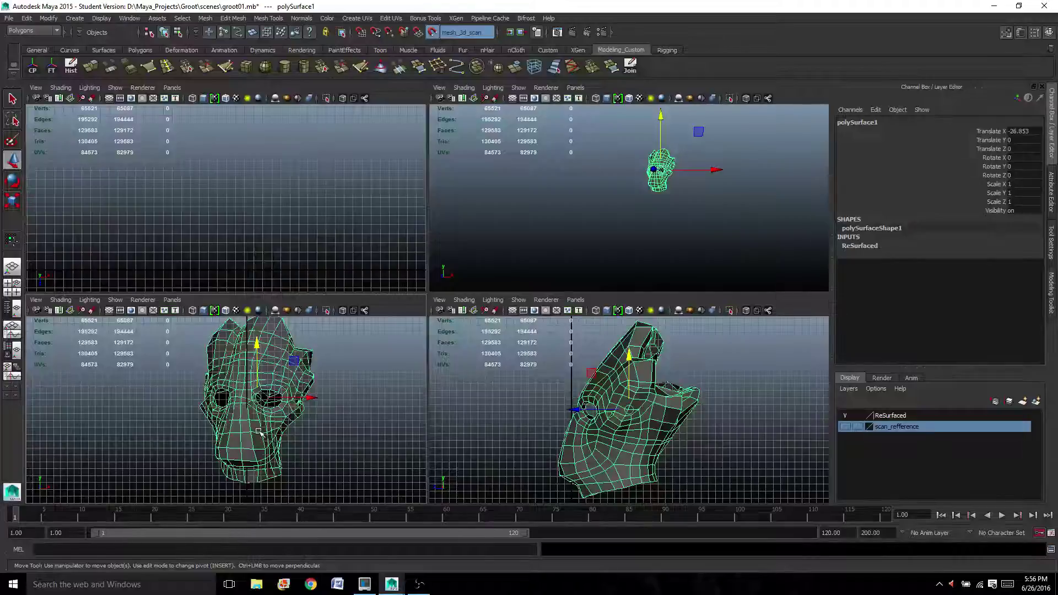
key("e")
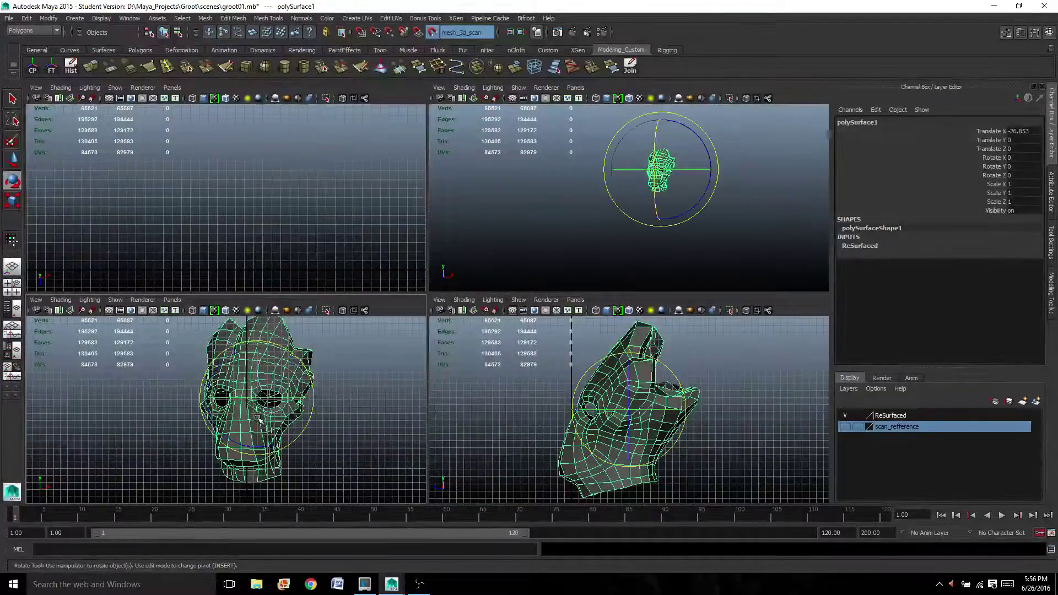
left_click_drag(276, 398, 286, 393)
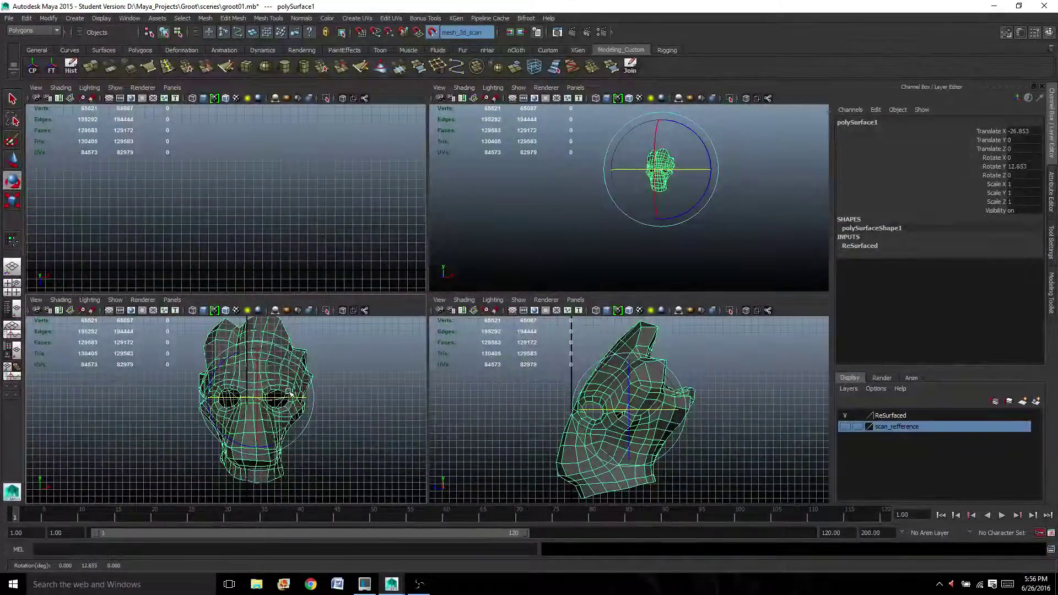
Nudge the head mesh along X to about -27.57 to centre it on the vertical axis.
middle_click_drag(288, 392, 319, 401, "alt")
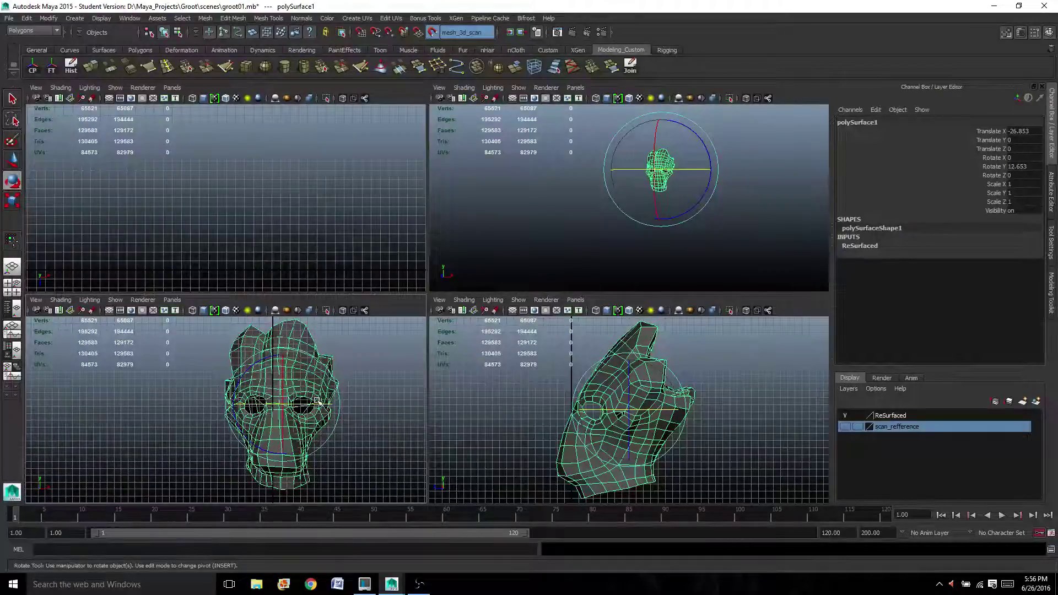
key("w")
left_click_drag(332, 405, 331, 404)
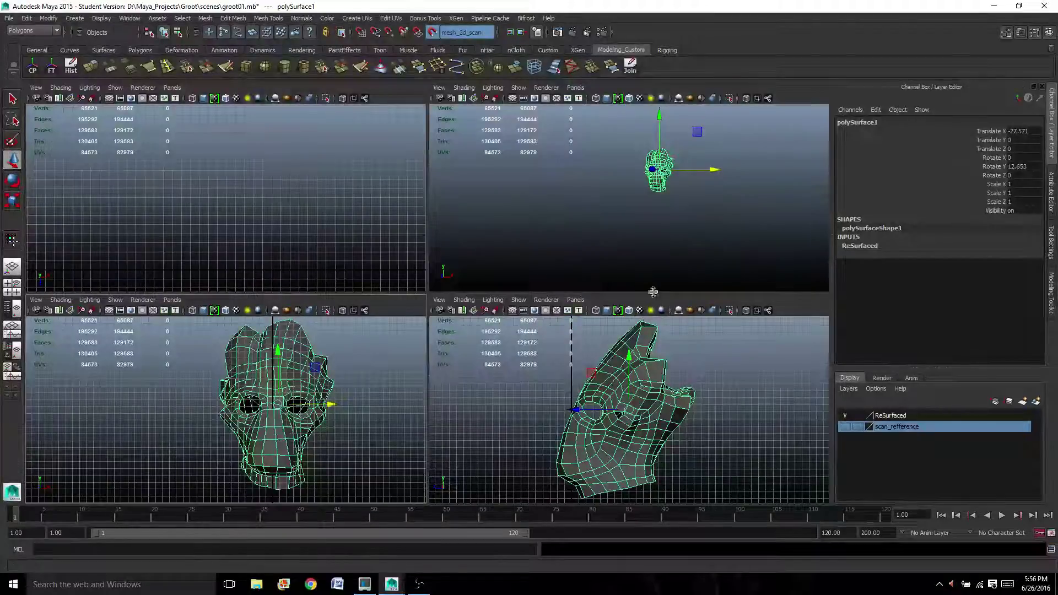
Maximize the perspective view, show the scan_refference layer, and hide the ReSurfaced layer with nothing selected.
key("space")
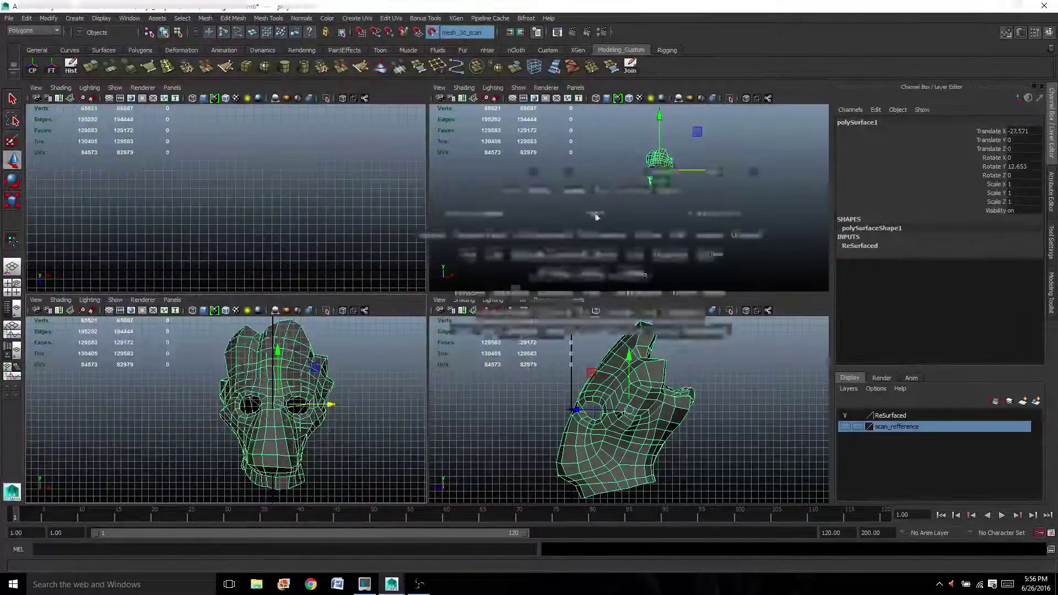
left_click(844, 415)
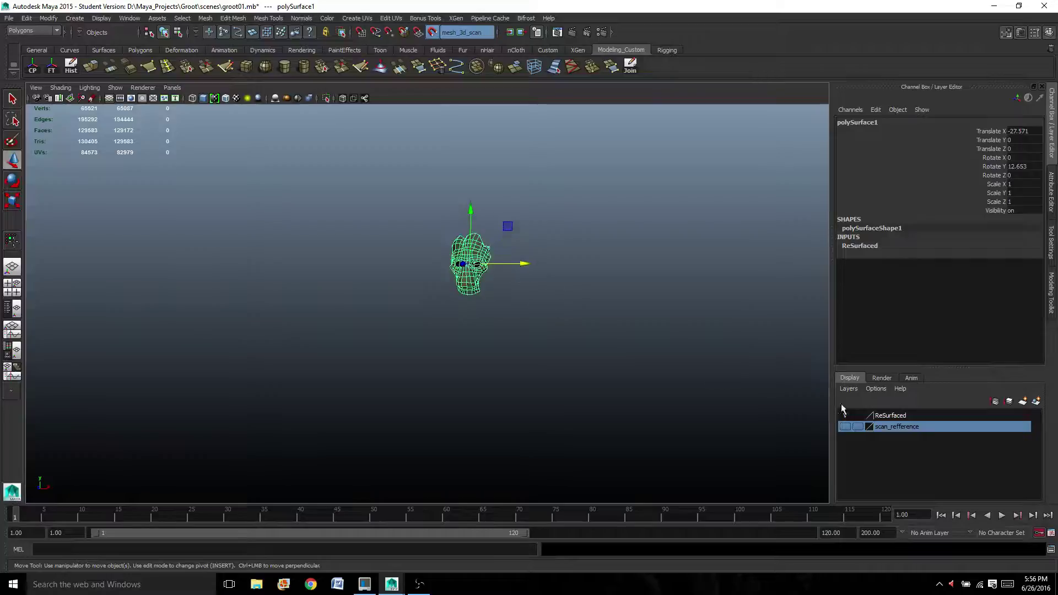
left_click(846, 426)
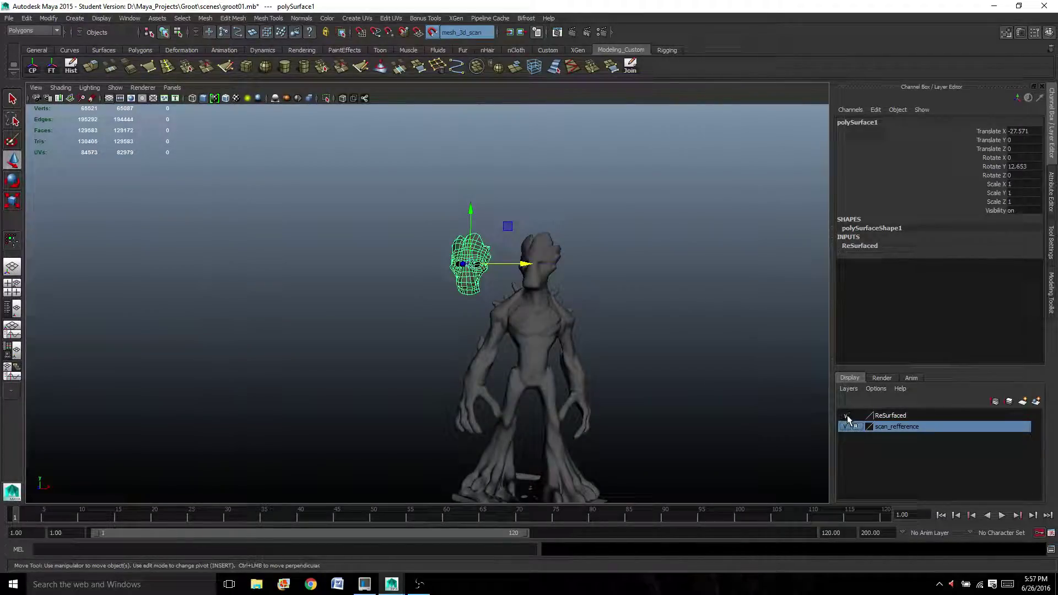
left_click(846, 416)
left_click(550, 309)
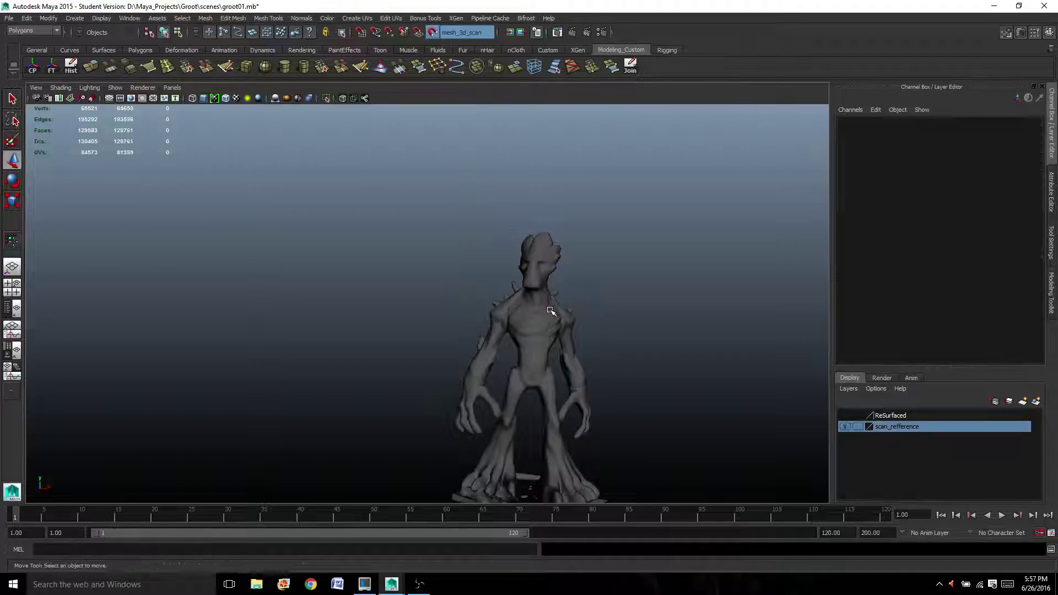
Examine the scanned character's torso, shoulders and arms from the front and the back.
scroll(549, 309, "up", 5)
middle_click_drag(549, 308, 333, 296, "alt")
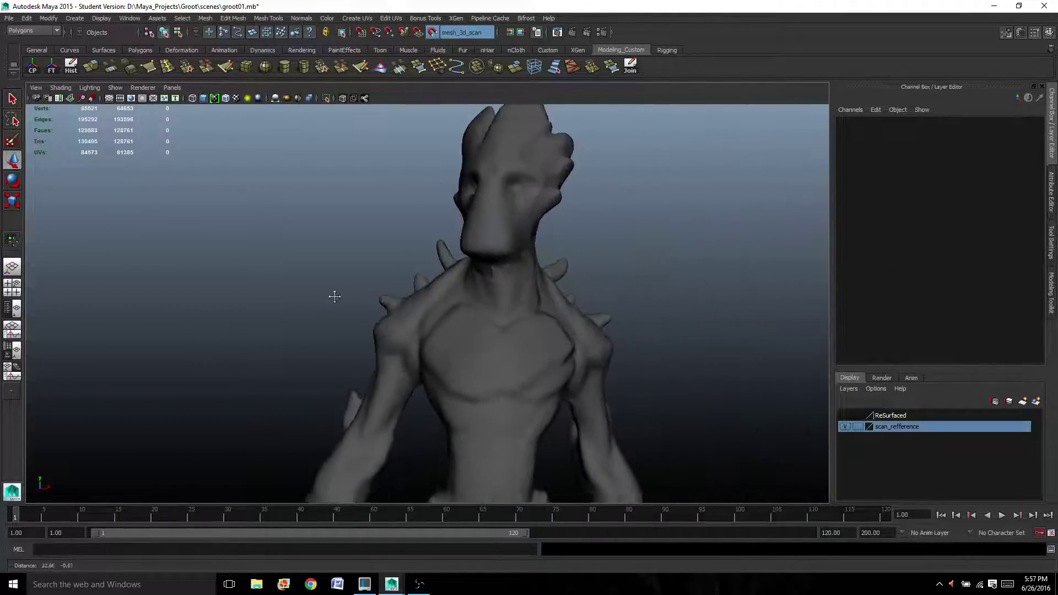
left_click_drag(333, 295, 443, 320, "alt")
scroll(444, 320, "up", 3)
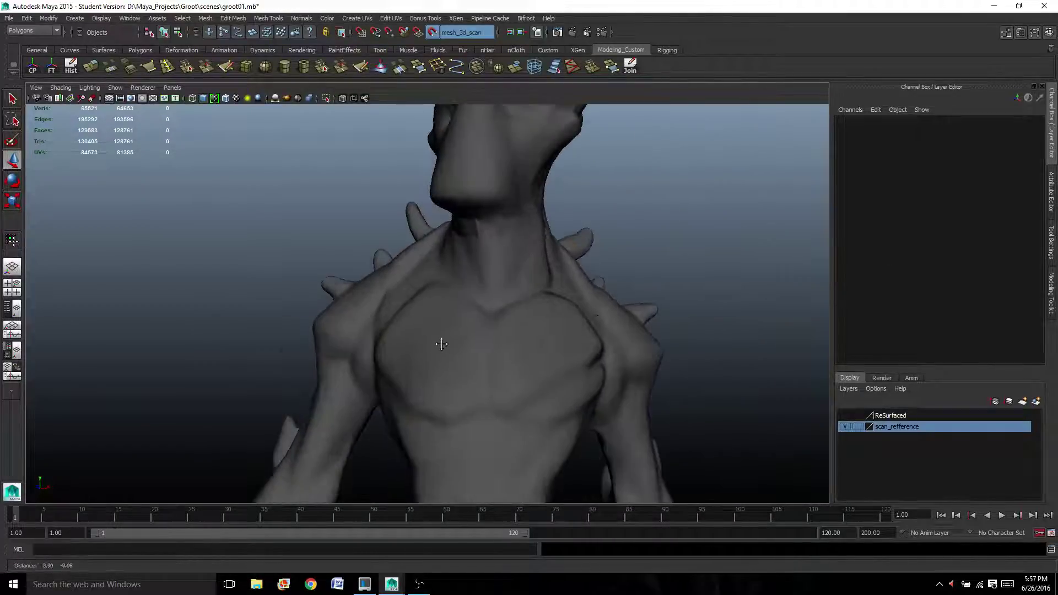
middle_click_drag(439, 342, 404, 246, "alt")
left_click_drag(404, 245, 418, 210, "alt")
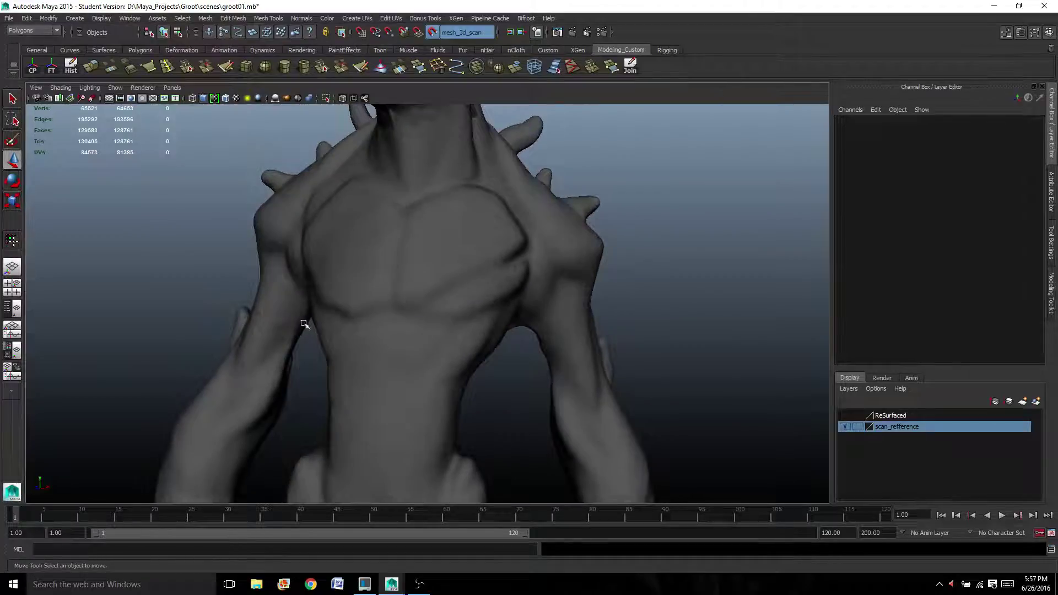
left_click_drag(399, 439, 178, 401, "alt")
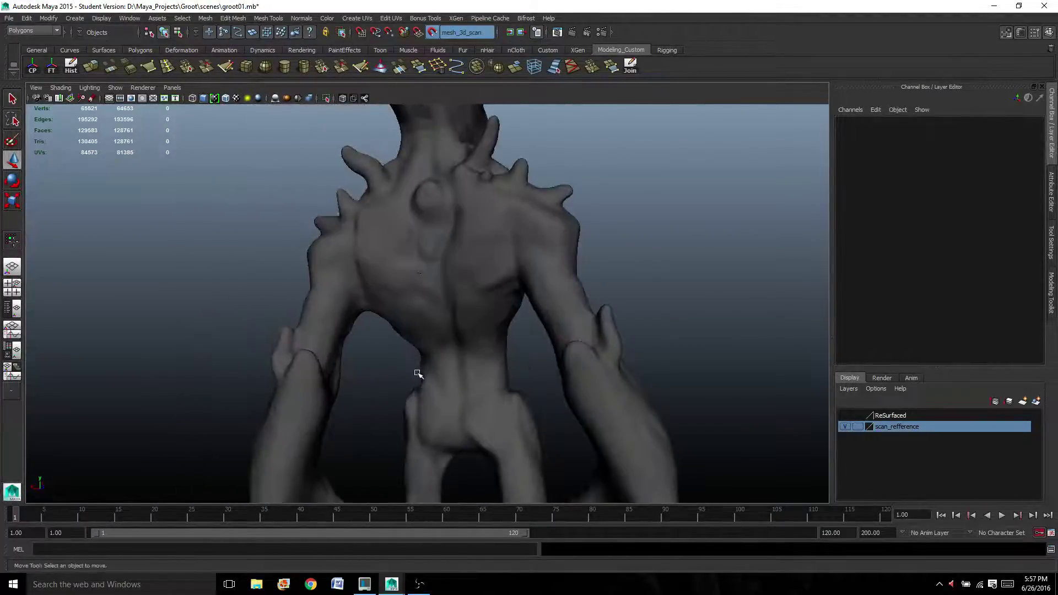
left_click_drag(349, 331, 381, 219, "alt")
left_click_drag(392, 277, 314, 287, "alt")
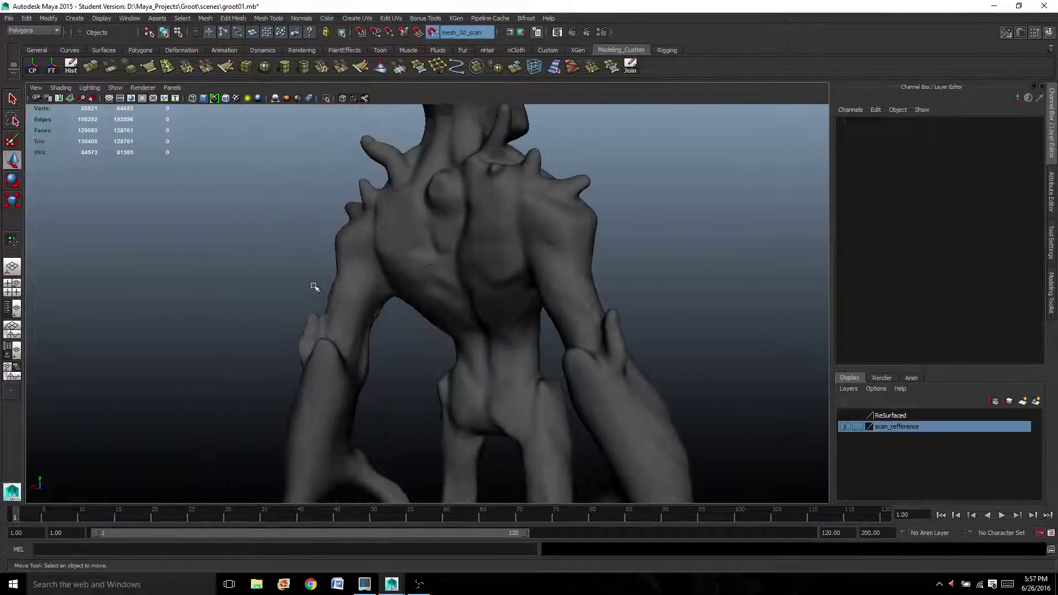
mouse_move(387, 264)
left_mouse_down("alt")
mouse_move(491, 272)
mouse_move(584, 260)
mouse_move(507, 276)
mouse_move(397, 272)
left_mouse_up("alt")
left_click_drag(418, 185, 360, 196, "alt")
left_click_drag(373, 290, 415, 210, "alt")
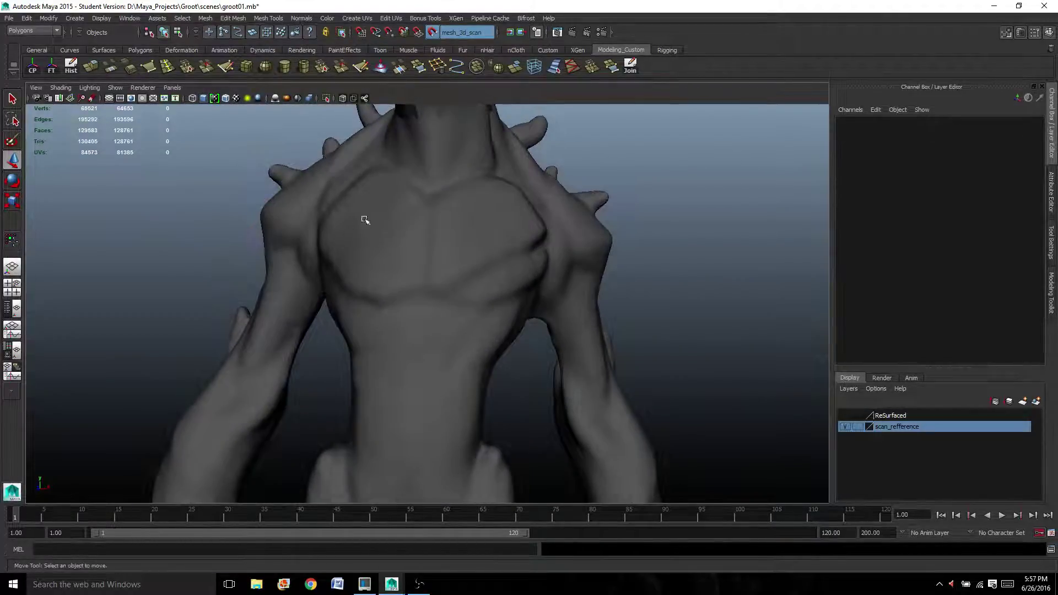
scroll(432, 264, "down", 3)
left_click_drag(423, 262, 402, 272, "alt")
scroll(408, 271, "up", 3)
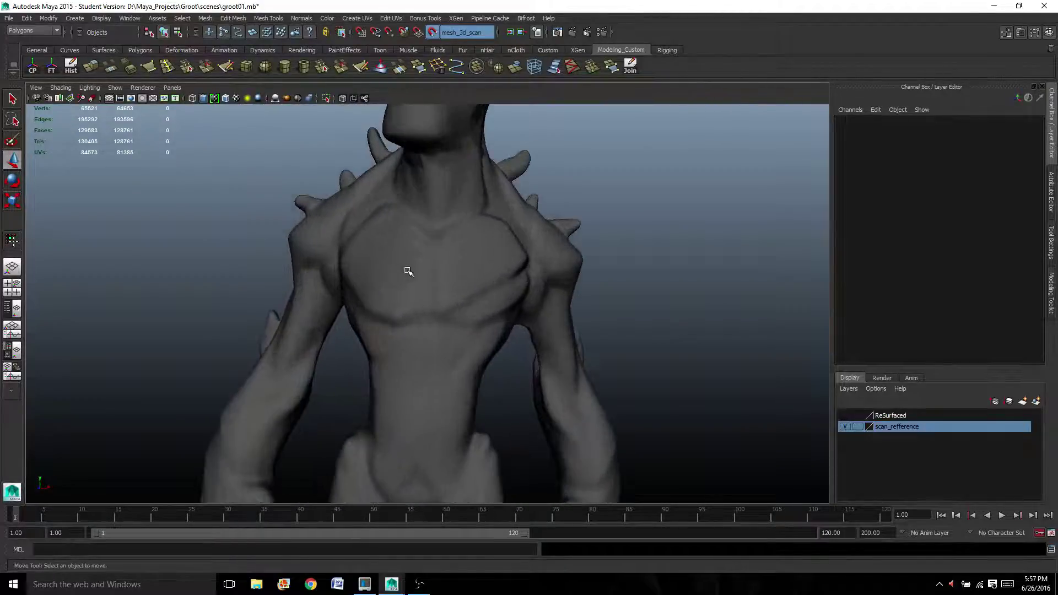
Start Quad Draw on the scan mesh and create a first quad at the front centre of the neck's base.
left_click(1050, 292)
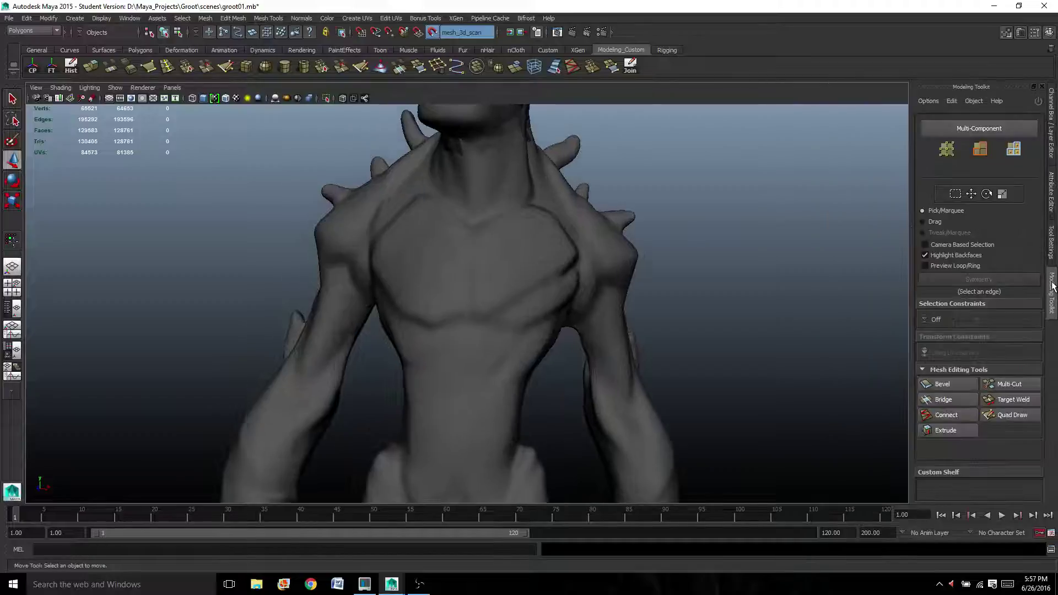
left_click(1009, 415)
mouse_move(586, 449)
middle_mouse_down("alt")
mouse_move(466, 241)
mouse_move(431, 409)
middle_mouse_up("alt")
right_click_drag(430, 409, 438, 343, "alt")
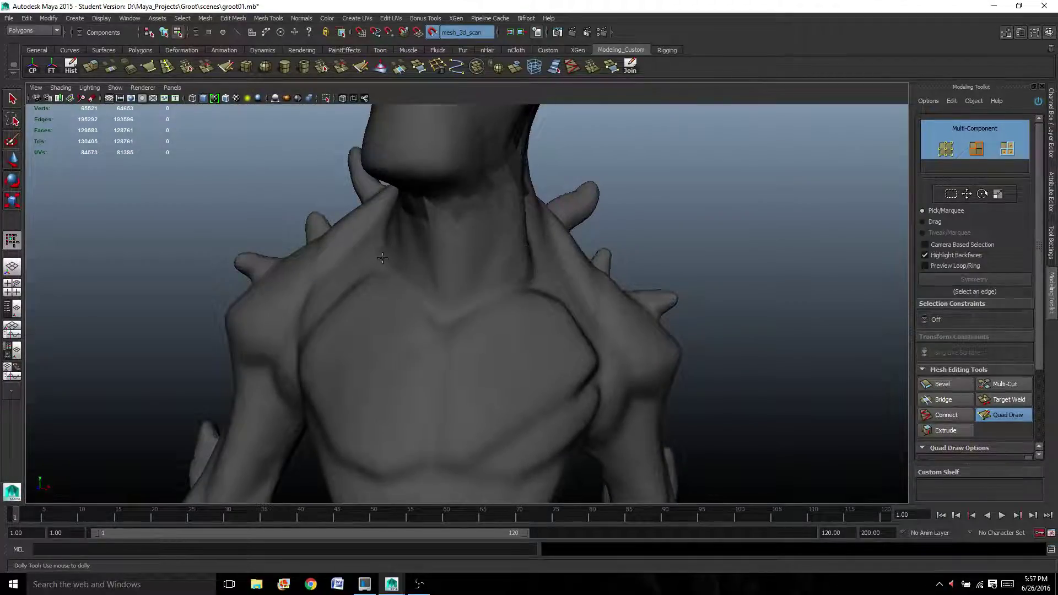
left_click_drag(382, 243, 428, 244, "alt")
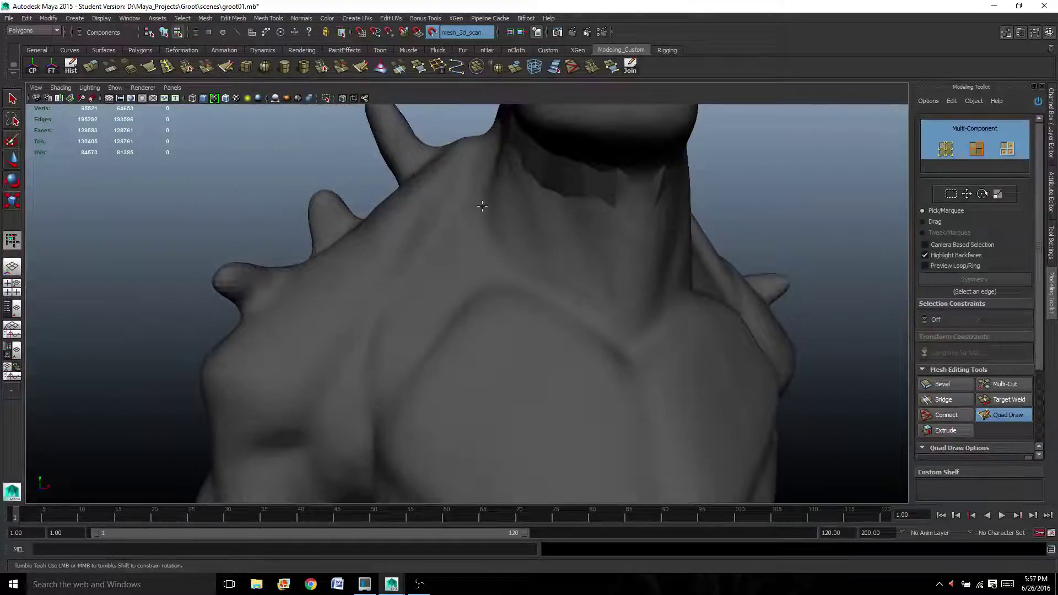
right_click_drag(555, 262, 450, 268, "alt")
scroll(465, 347, "up", 5)
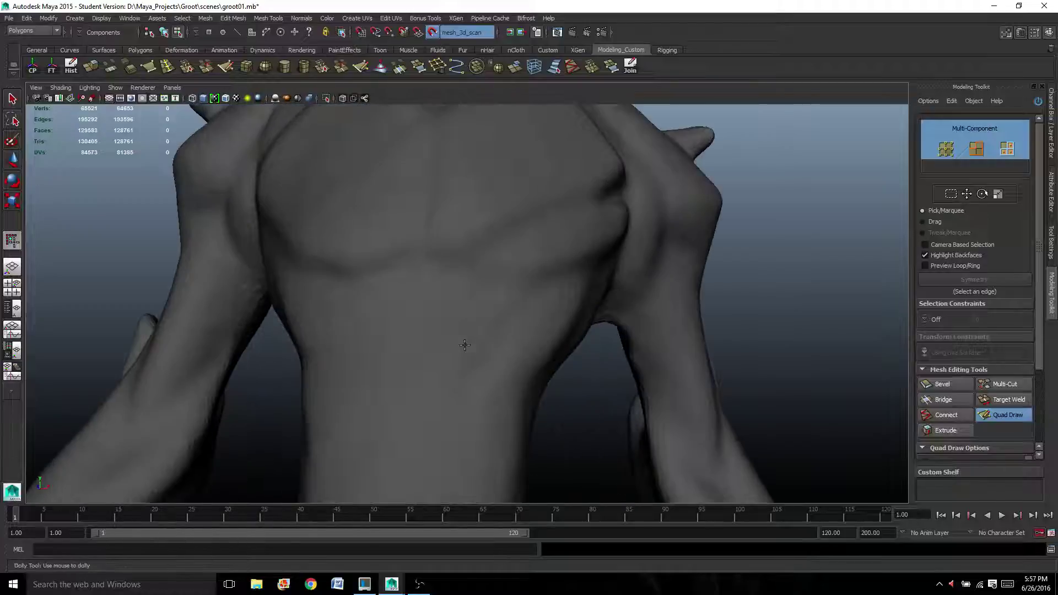
middle_click_drag(466, 274, 470, 272, "alt")
right_click_drag(472, 272, 402, 207, "alt")
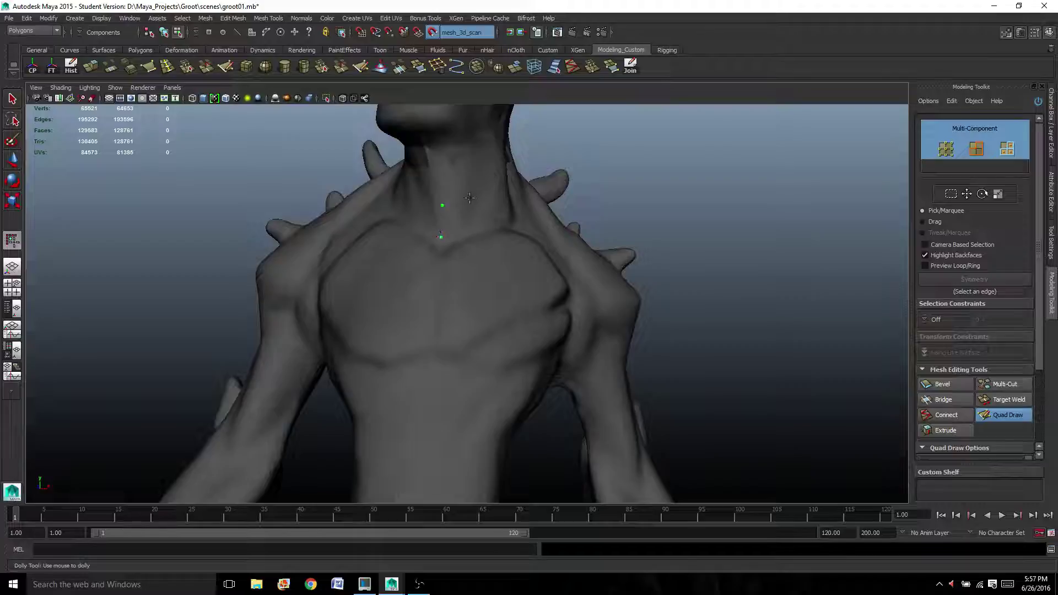
left_click(478, 229, "shift")
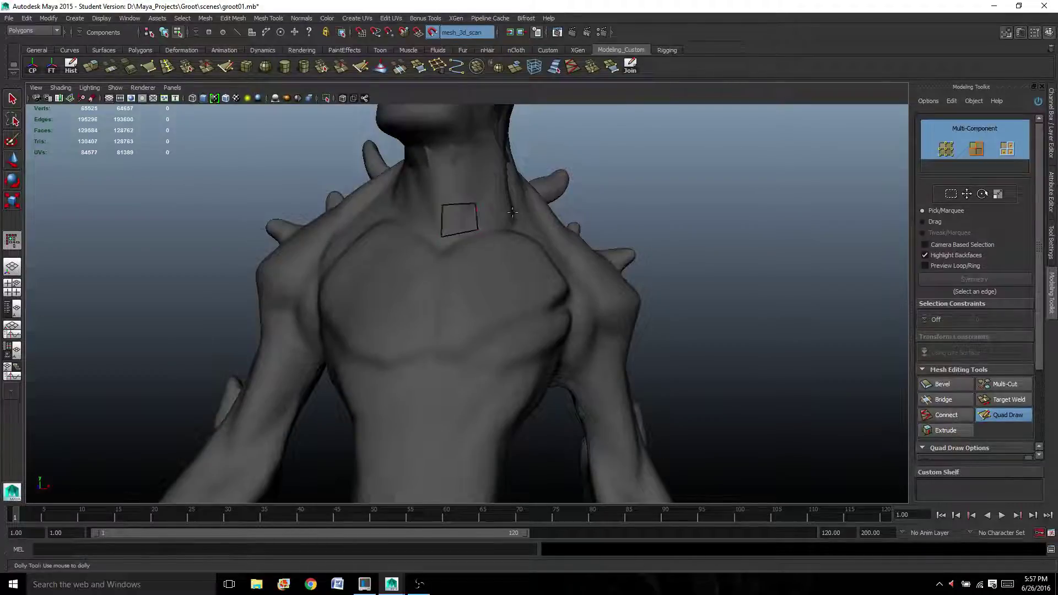
Extend the neck-base quad with two more quads around the character's left side of the neck.
left_click_drag(478, 229, 424, 215, "alt")
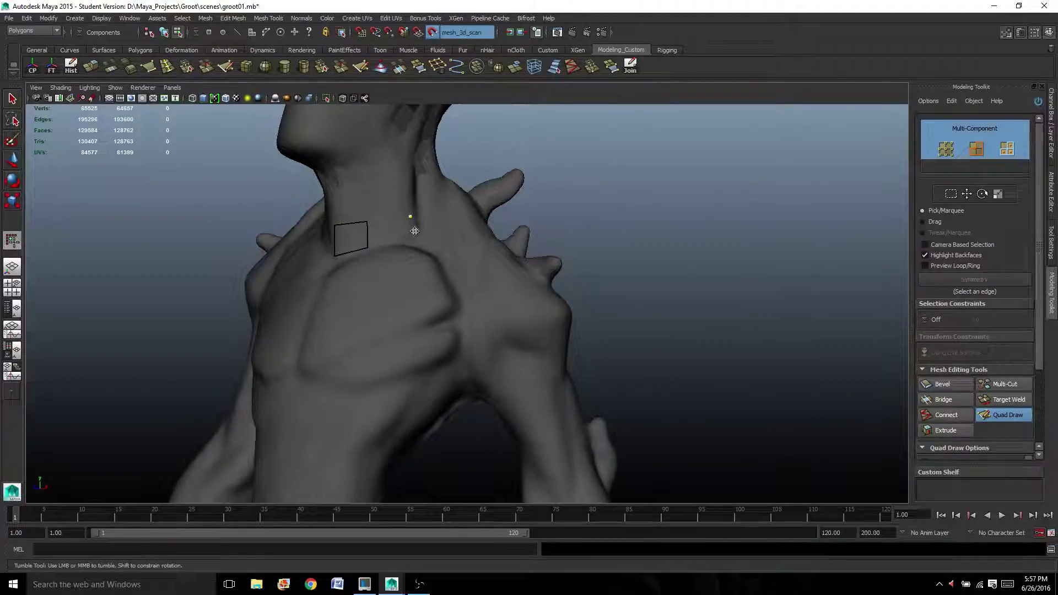
left_click(411, 240)
left_click(416, 227, "shift")
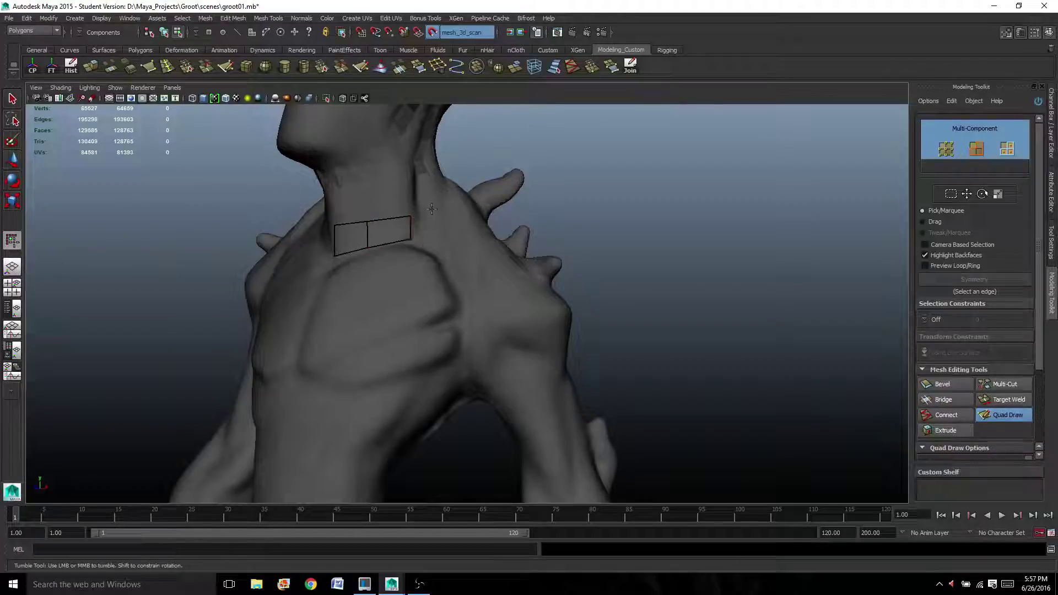
left_click(433, 231)
left_click(421, 225, "shift")
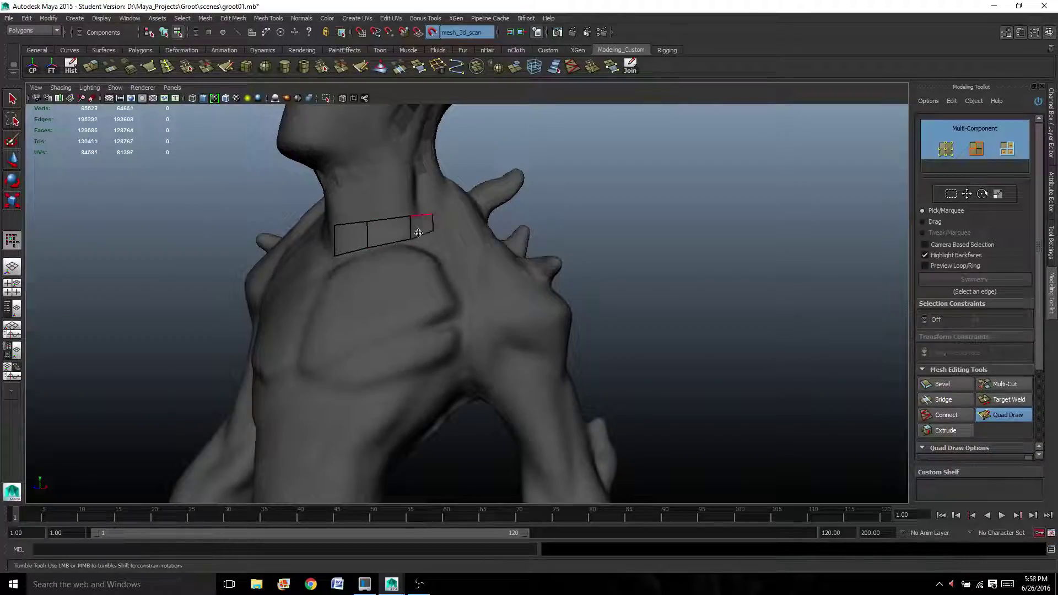
Insert three vertical edge loops to subdivide the quads of the neck-base strip.
left_click_drag(421, 225, 317, 195, "alt")
middle_click_drag(292, 173, 312, 217, "alt")
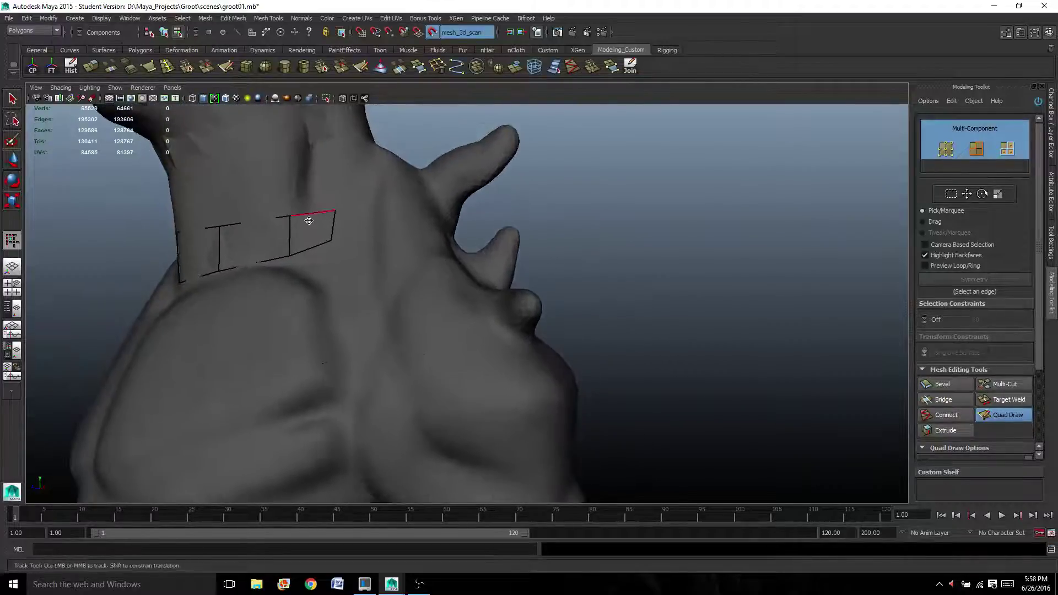
left_click(311, 215, "ctrl")
left_click_drag(312, 211, 357, 240, "alt")
left_click(336, 213, "ctrl")
left_click(369, 226, "ctrl")
Move the lower vertices of the neck strip down so its bottom edge follows the collarbone line above the pectoral.
left_click_drag(340, 275, 366, 276, "alt")
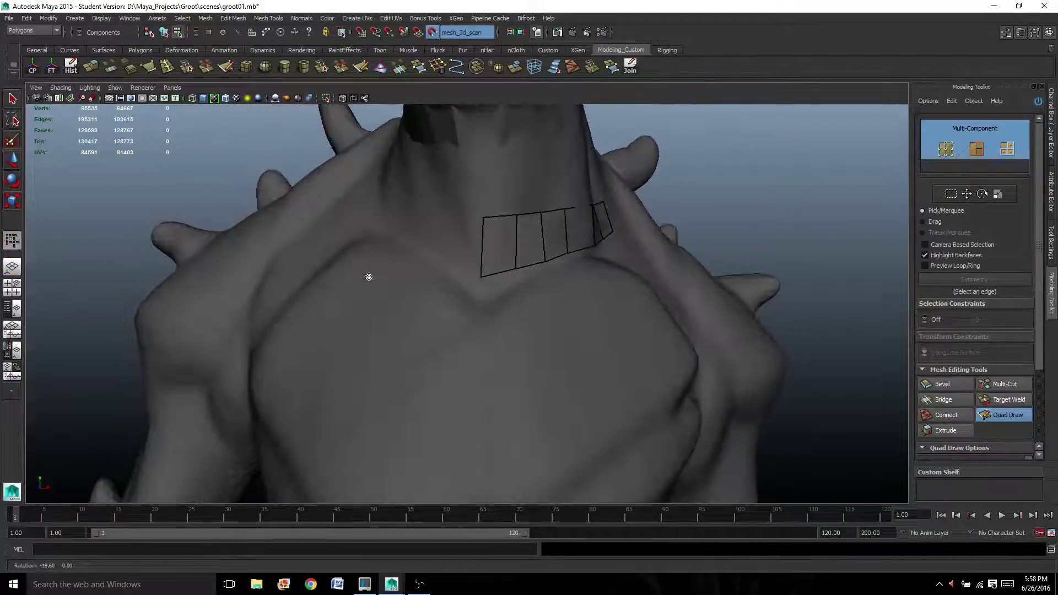
left_click_drag(579, 237, 618, 243, "alt")
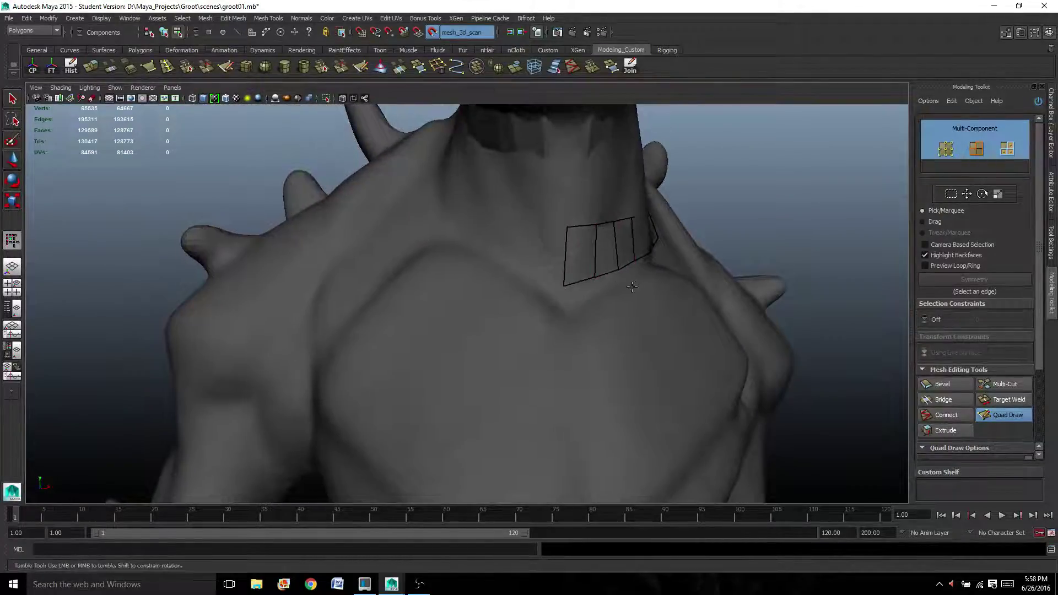
left_click_drag(633, 286, 575, 287, "alt")
right_click_drag(418, 253, 419, 287, "alt")
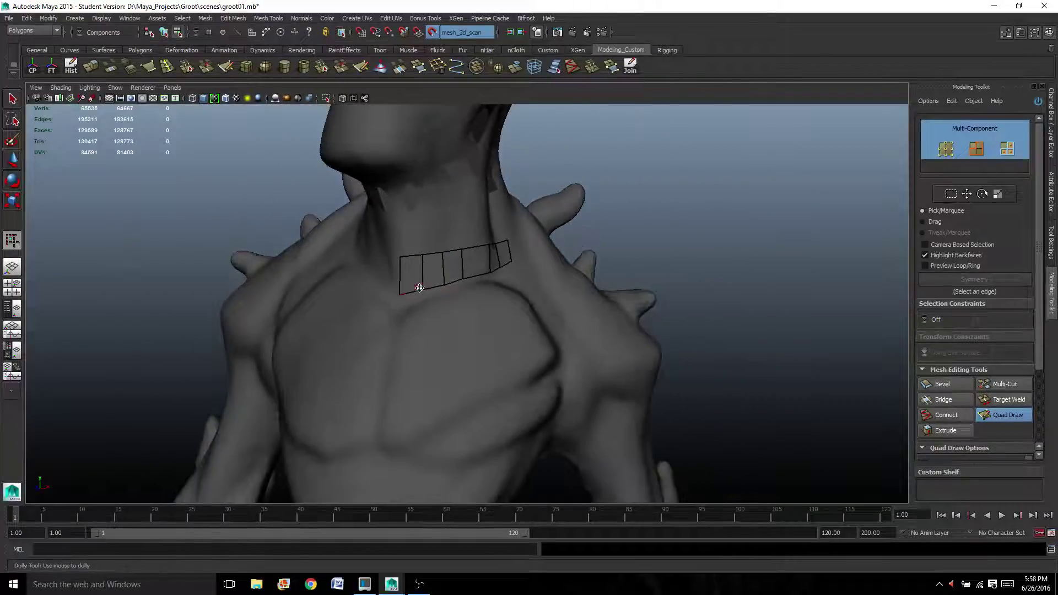
left_click_drag(451, 279, 527, 234, "alt")
right_click_drag(526, 235, 529, 237, "alt")
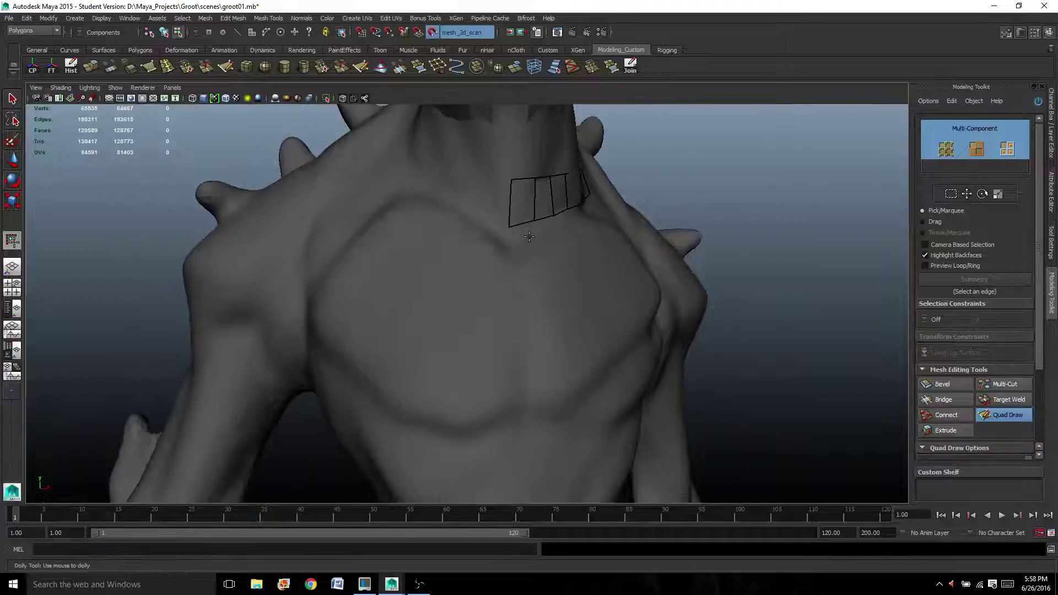
mouse_move(511, 225)
left_mouse_down()
mouse_move(510, 238)
mouse_move(539, 226)
mouse_move(514, 245)
left_mouse_up()
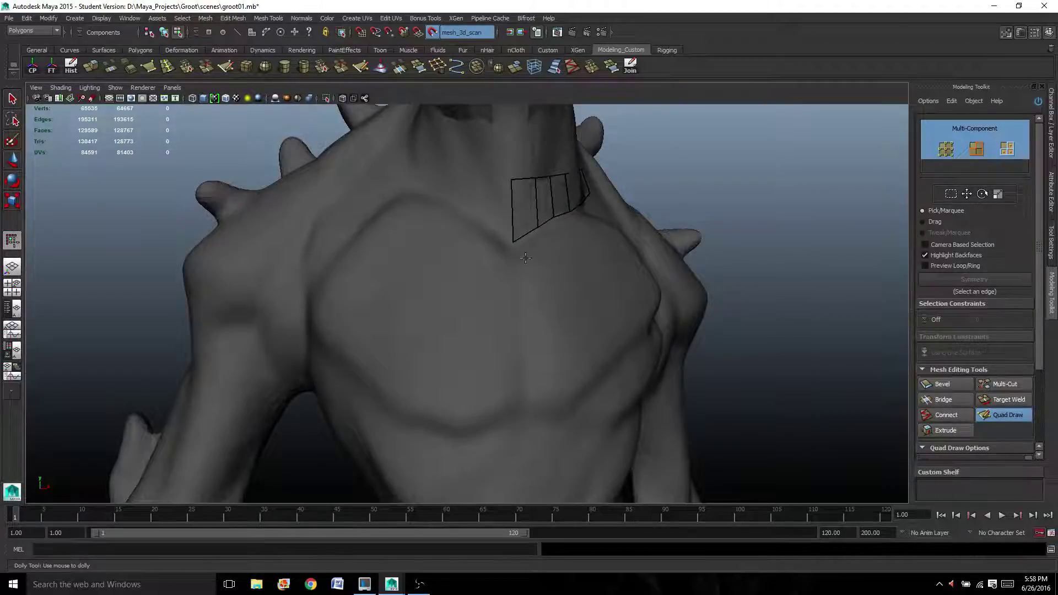
left_click_drag(528, 258, 468, 280, "alt")
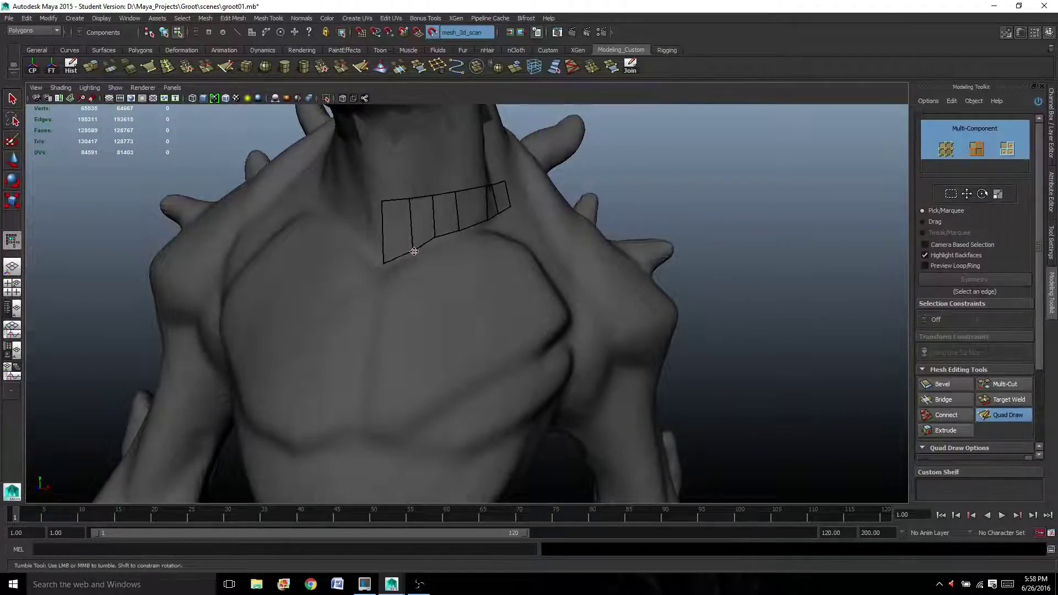
left_click_drag(381, 263, 385, 268)
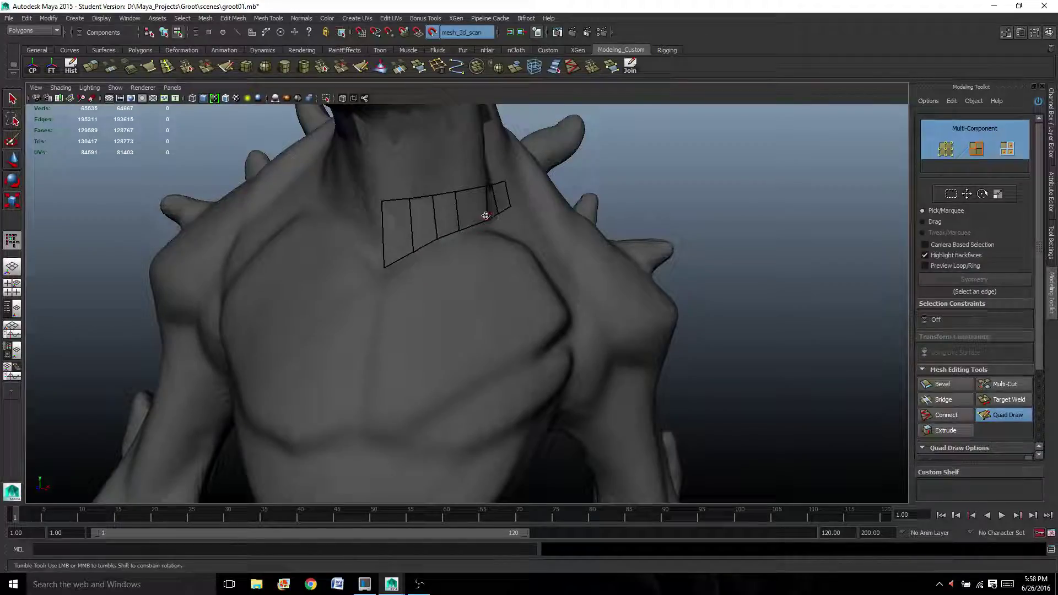
mouse_move(499, 215)
left_mouse_down()
mouse_move(502, 231)
mouse_move(510, 220)
mouse_move(524, 243)
left_mouse_up()
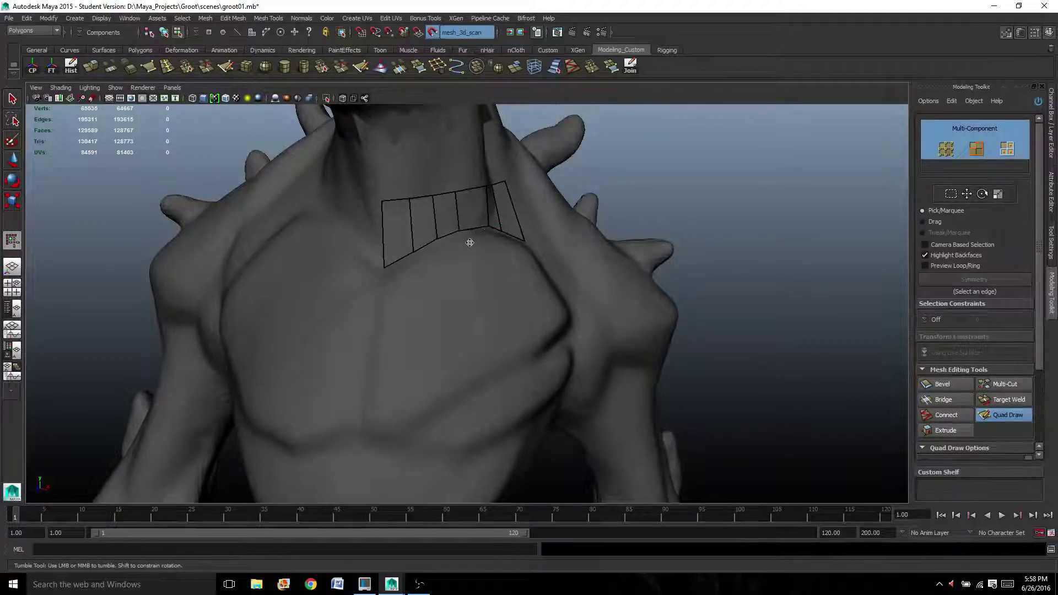
Place Quad Draw guide dots around the left pectoral's outline and just below the neck strip.
scroll(459, 243, "down", 3)
left_click_drag(423, 300, 437, 297, "alt")
scroll(436, 298, "up", 3)
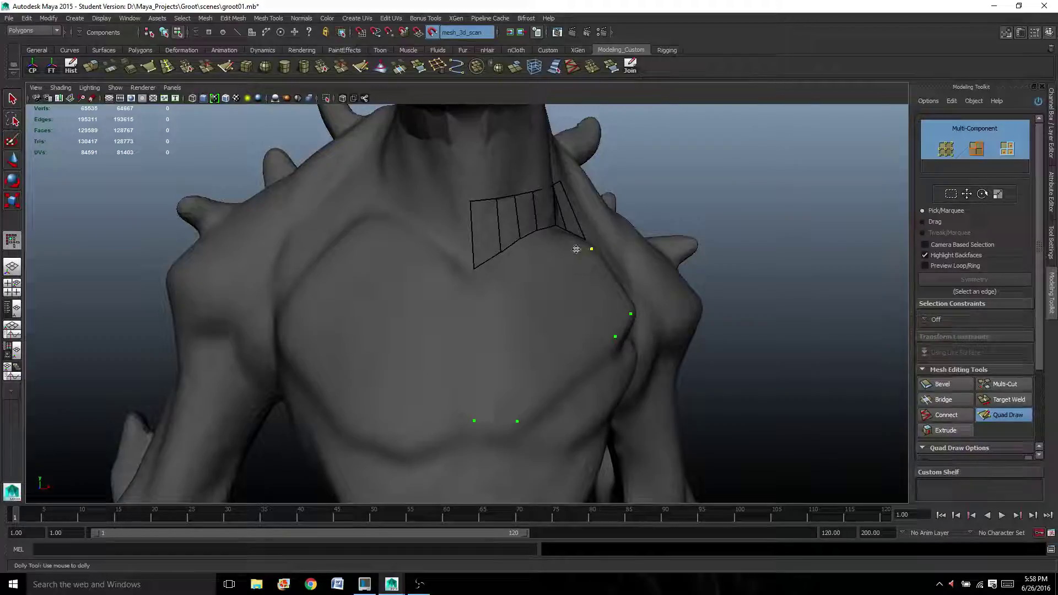
left_click(536, 244)
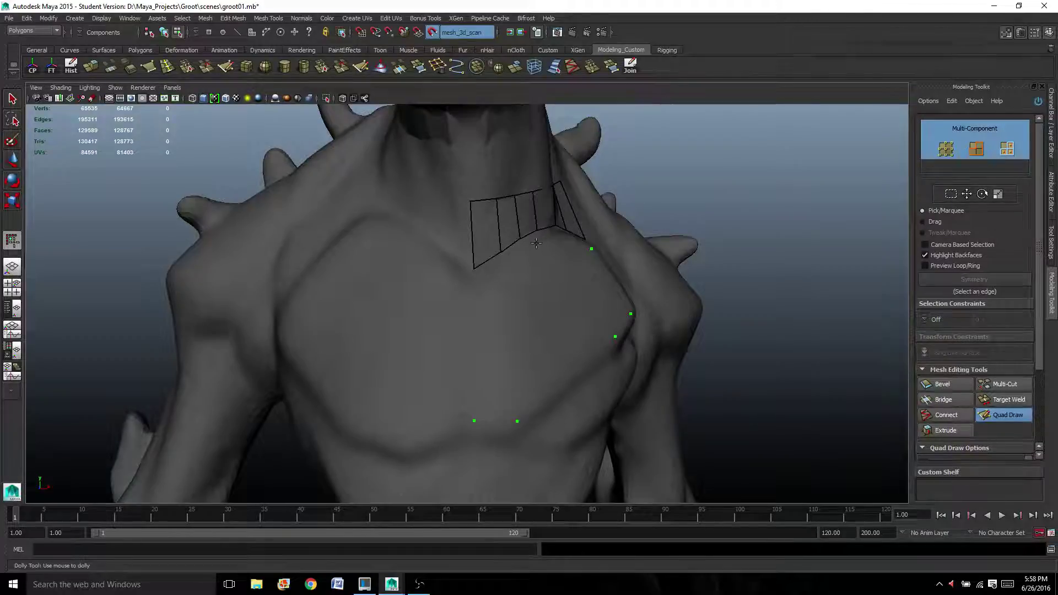
left_click(481, 292)
left_click_drag(493, 305, 498, 302, "alt")
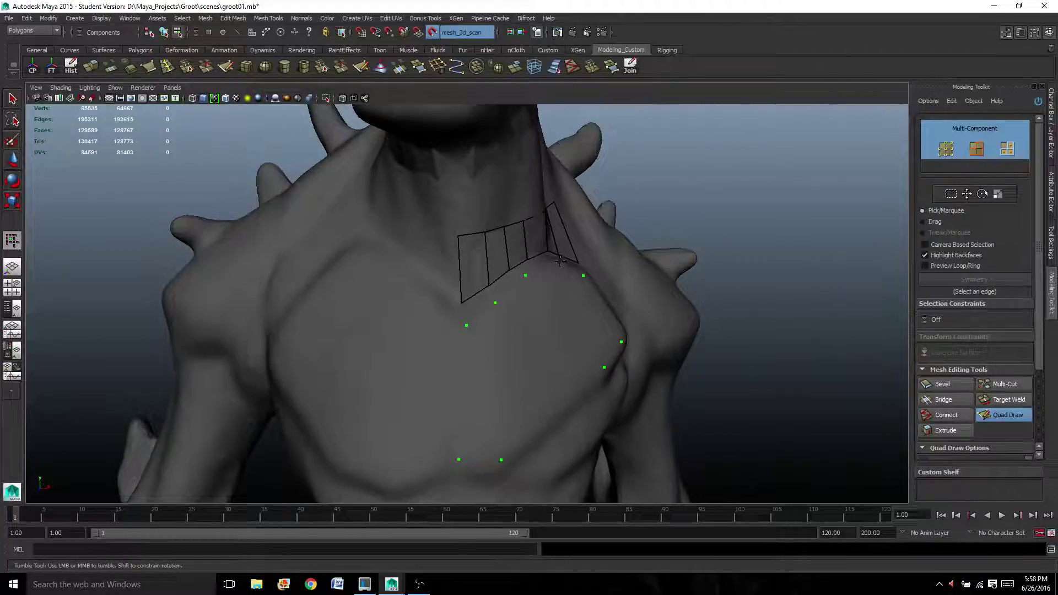
Fill a second row of quads below the neck strip, running along the collarbone to the shoulder side.
left_click(488, 301, "shift")
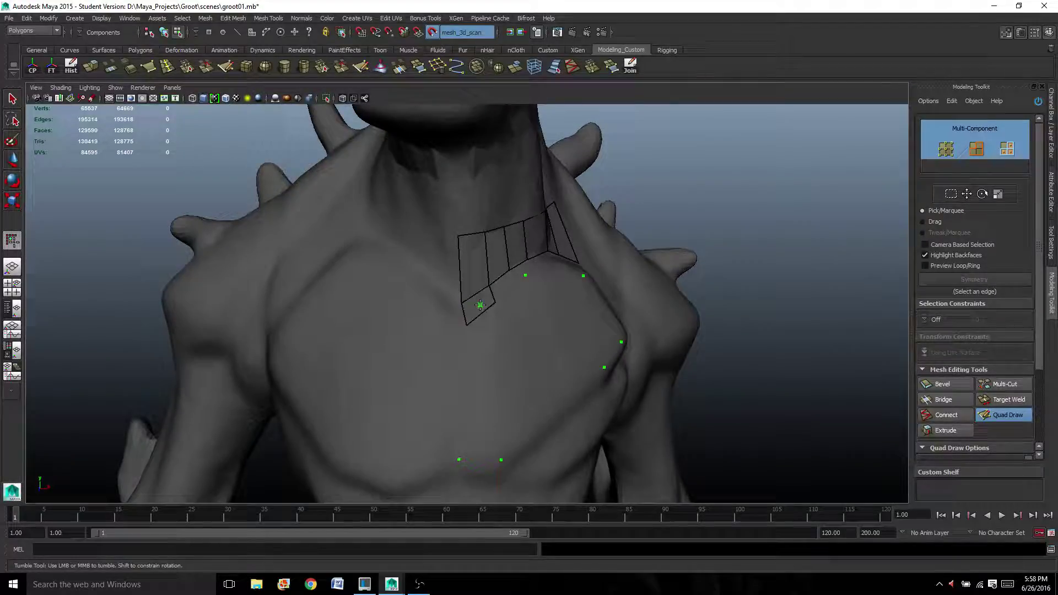
left_click(516, 281, "shift")
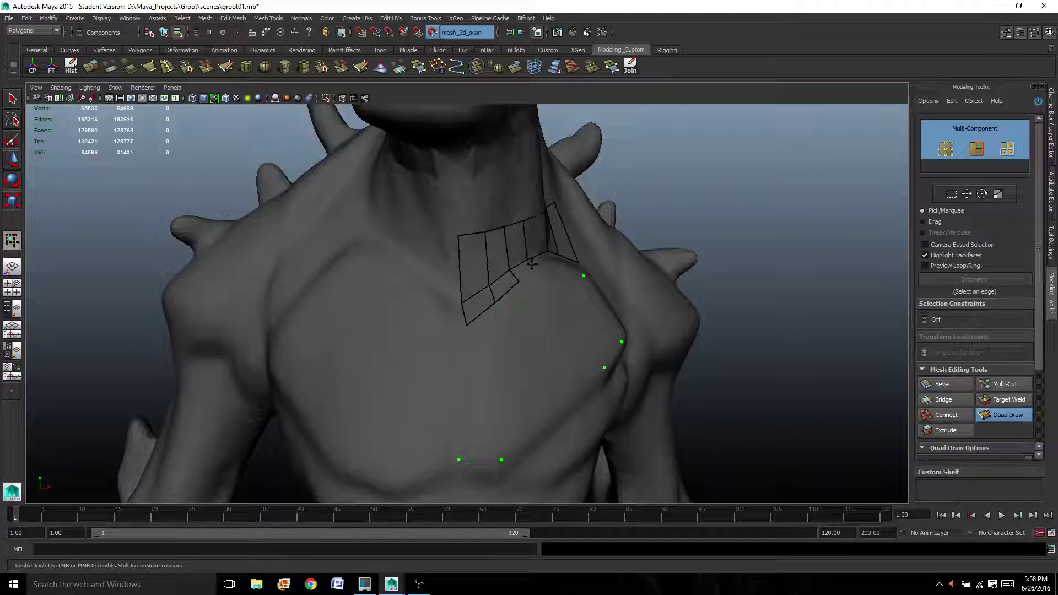
left_click(529, 270, "shift")
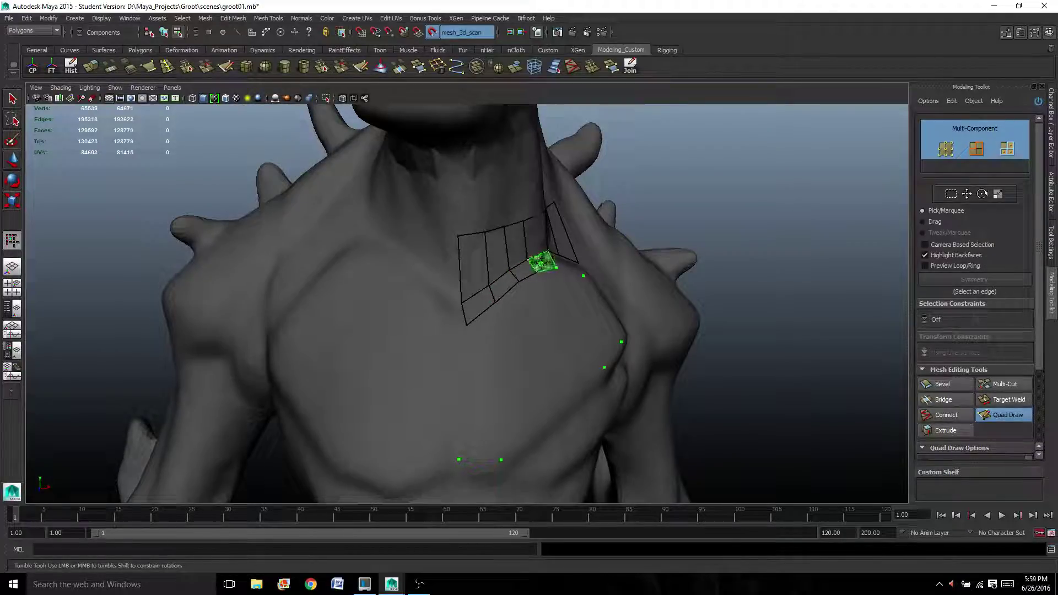
left_click(540, 260, "shift")
left_click_drag(540, 260, 474, 288, "alt")
left_click(485, 269, "shift")
left_click(457, 274, "shift")
Add a narrow column of two quads on the chest's centreline side of the neck and collarbone rows.
left_click_drag(368, 325, 409, 300, "alt")
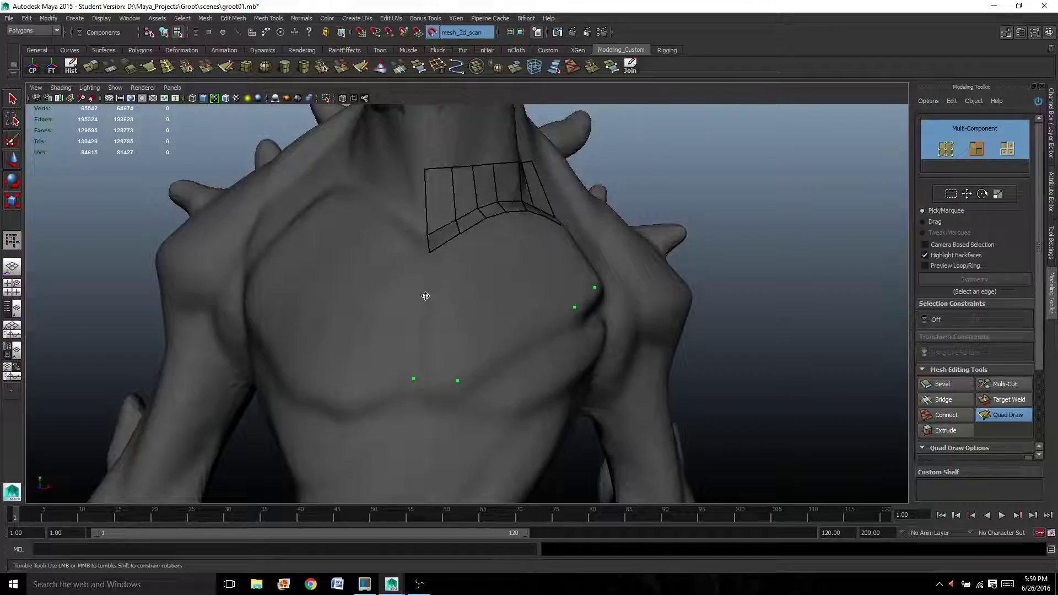
left_click_drag(425, 302, 492, 320, "alt")
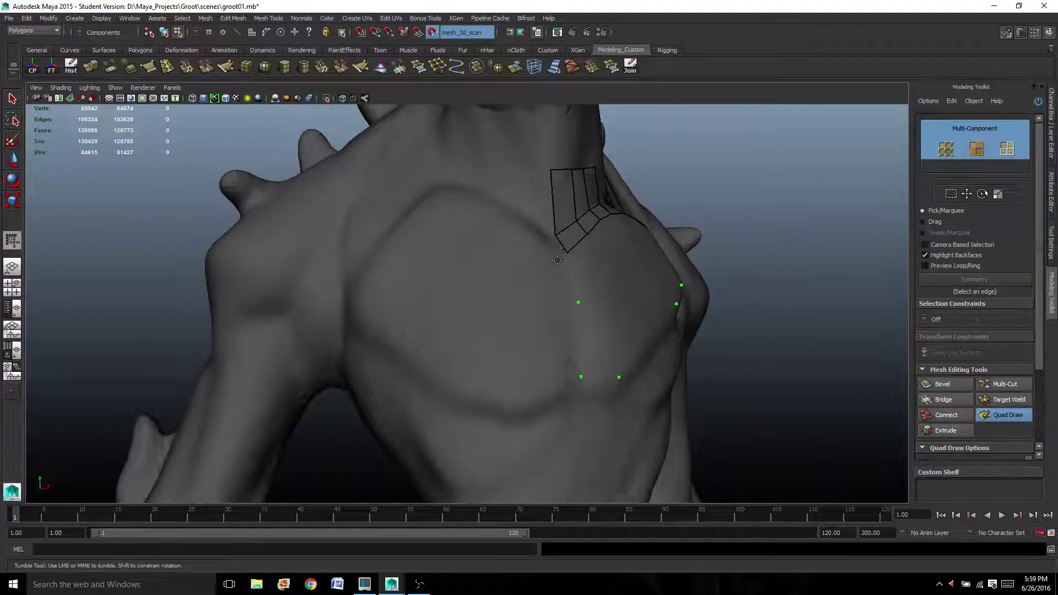
left_click_drag(558, 260, 532, 200, "alt")
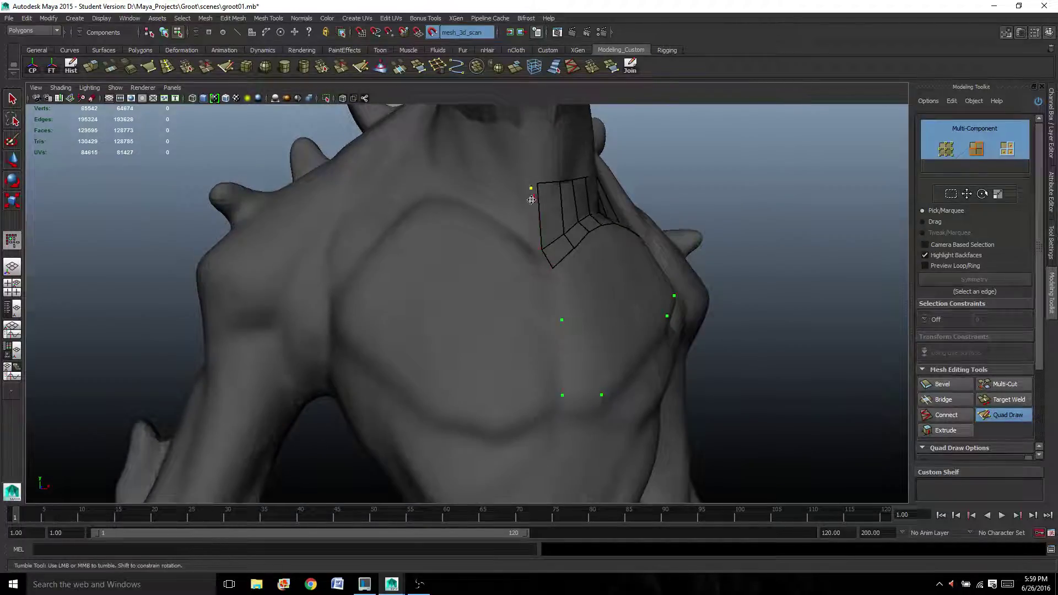
left_click(536, 228, "shift")
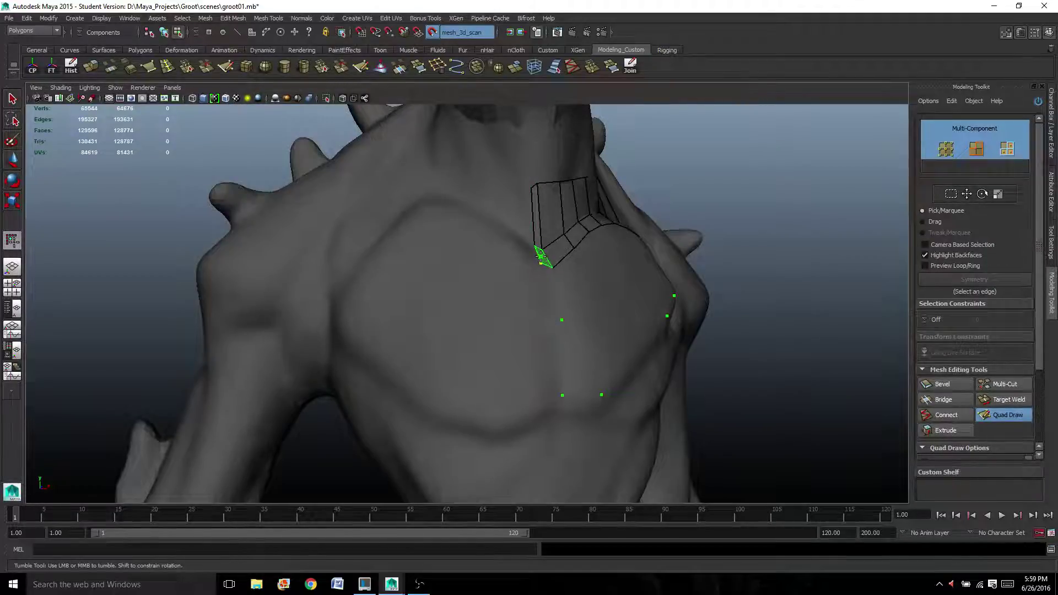
left_click_drag(541, 257, 464, 266, "alt")
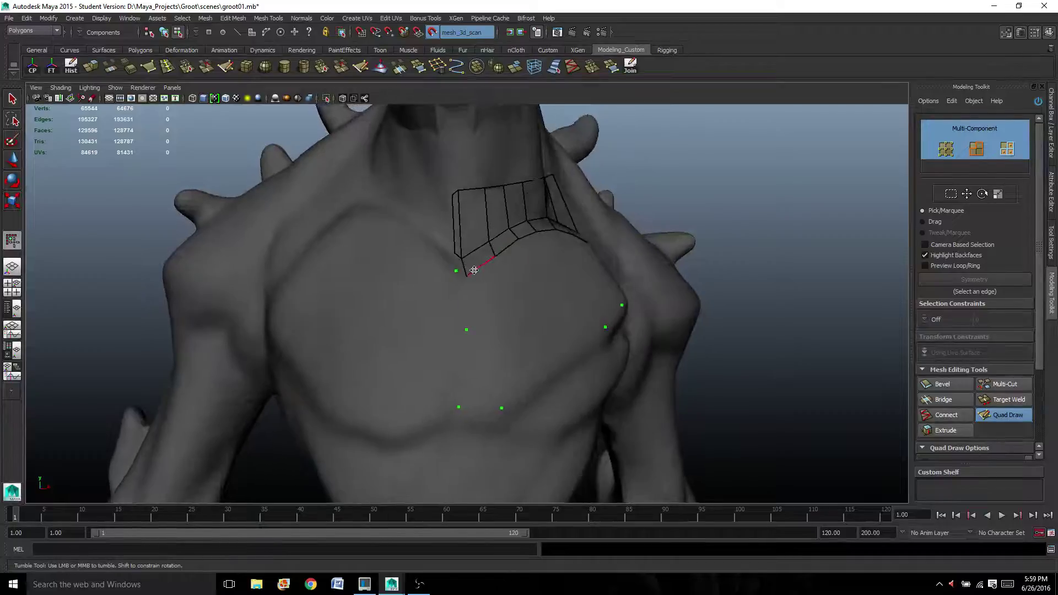
left_click(457, 271, "shift")
Reposition the vertices and bottom edge of the narrow centre column to even out its shape at the neck and sternum.
left_click_drag(456, 273, 467, 259)
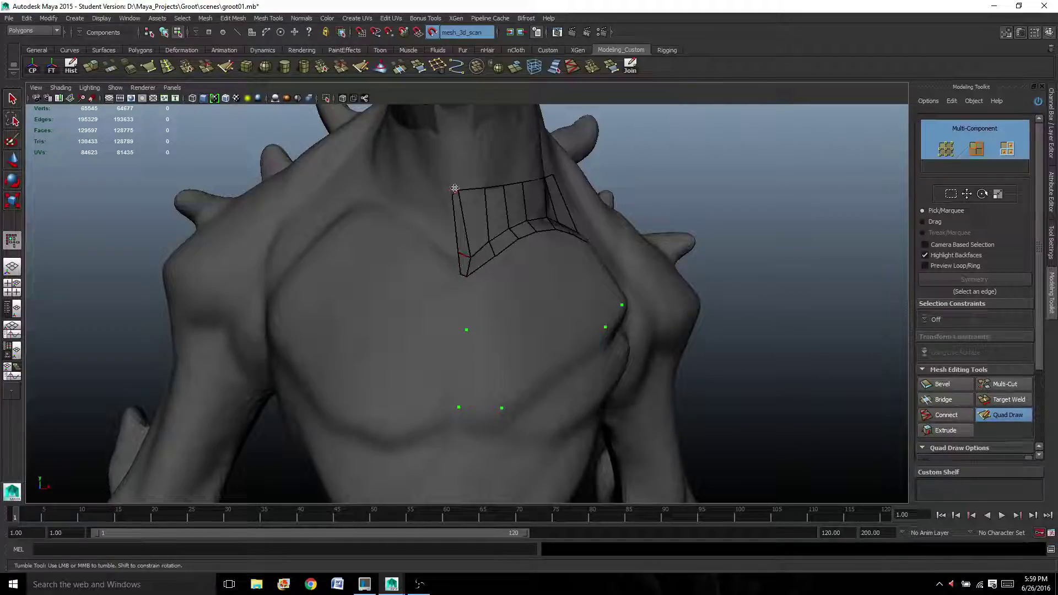
left_click_drag(455, 188, 455, 196)
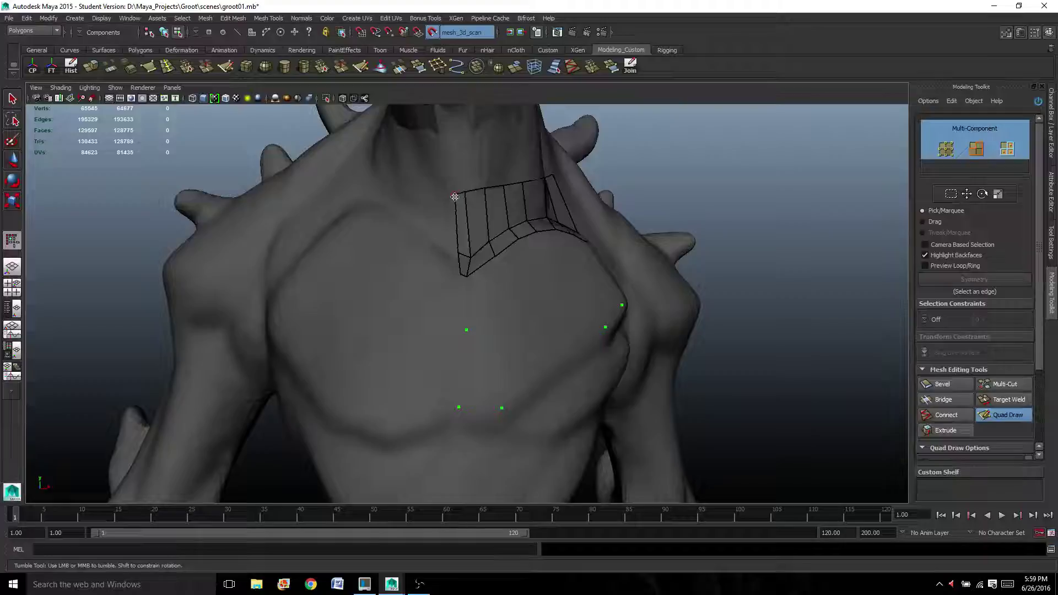
middle_click_drag(488, 297, 488, 285, "alt")
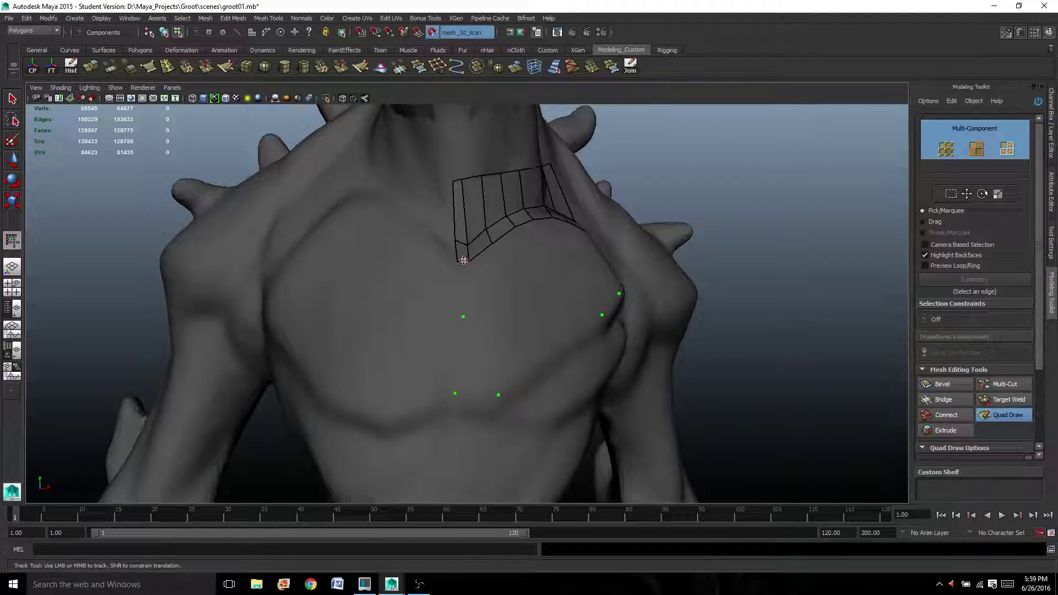
left_click_drag(464, 260, 465, 264)
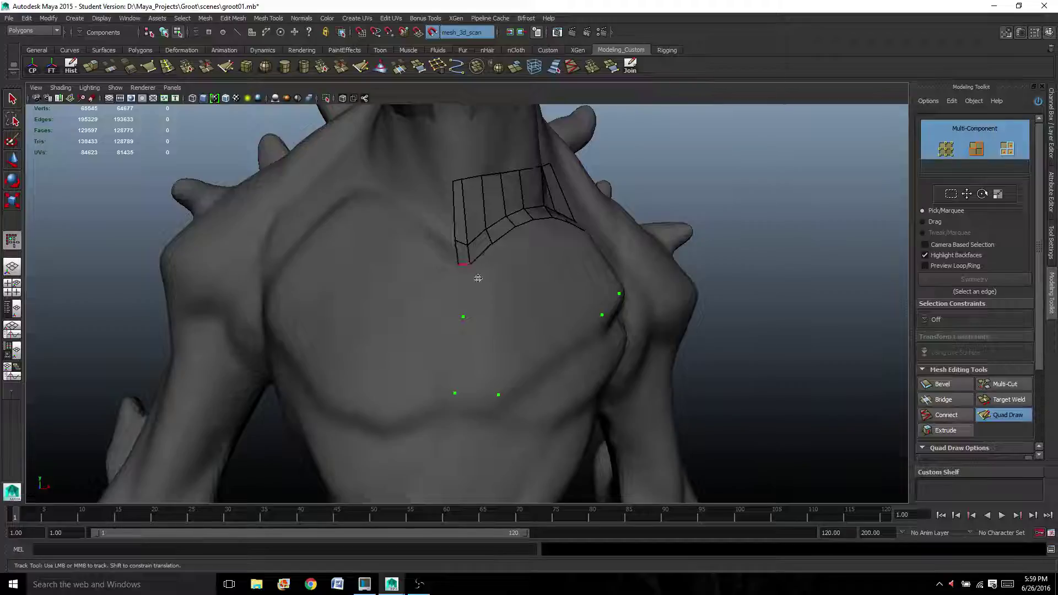
Extend the narrow centre column down the sternum to the bottom of the pectorals with two quads.
left_click(477, 317)
left_click(469, 292, "shift")
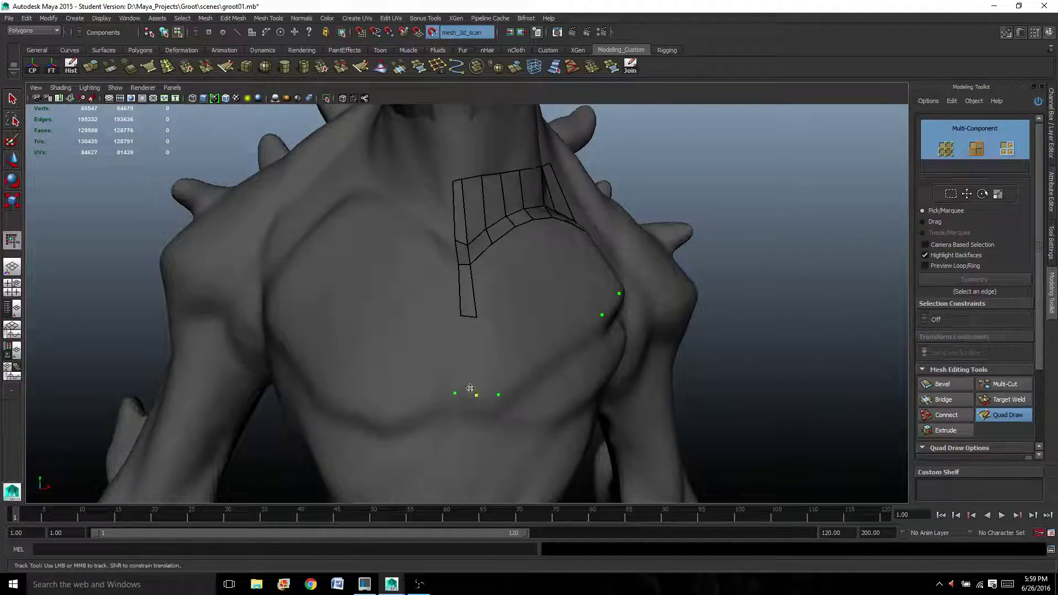
left_click(472, 338, "shift")
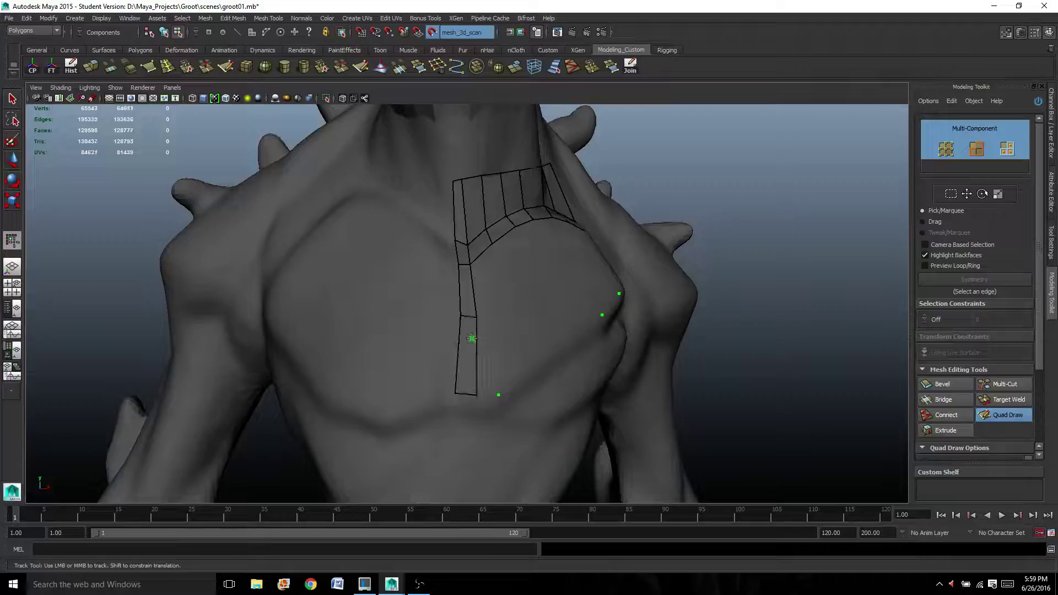
Fill two columns of two quads each beside the sternum column, from the collarbone row to the pectoral's lower edge.
mouse_move(481, 395)
left_mouse_down()
mouse_move(458, 390)
mouse_move(413, 410)
left_mouse_up()
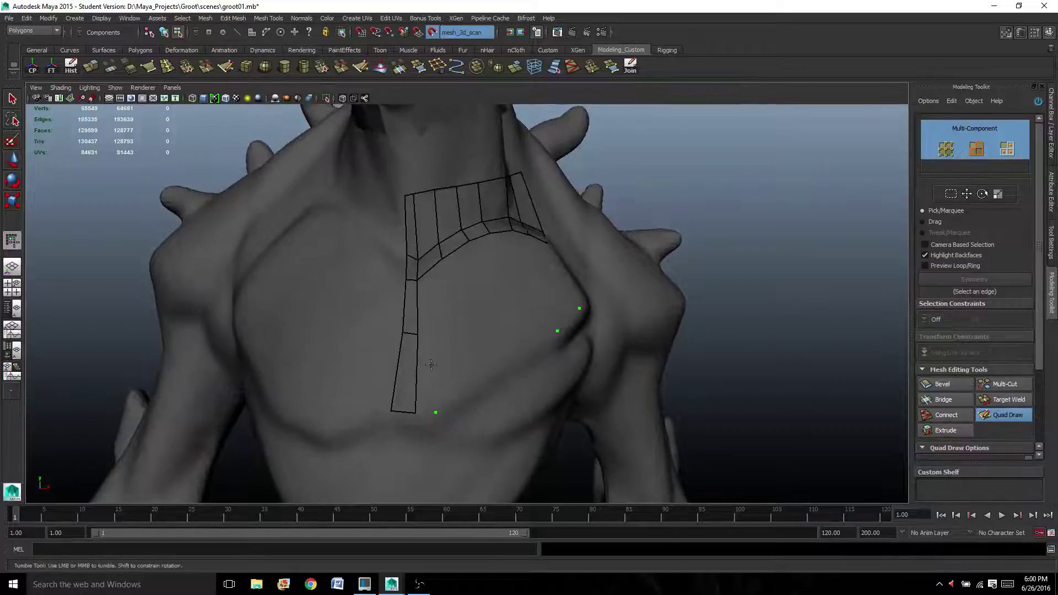
left_click(438, 297, "shift")
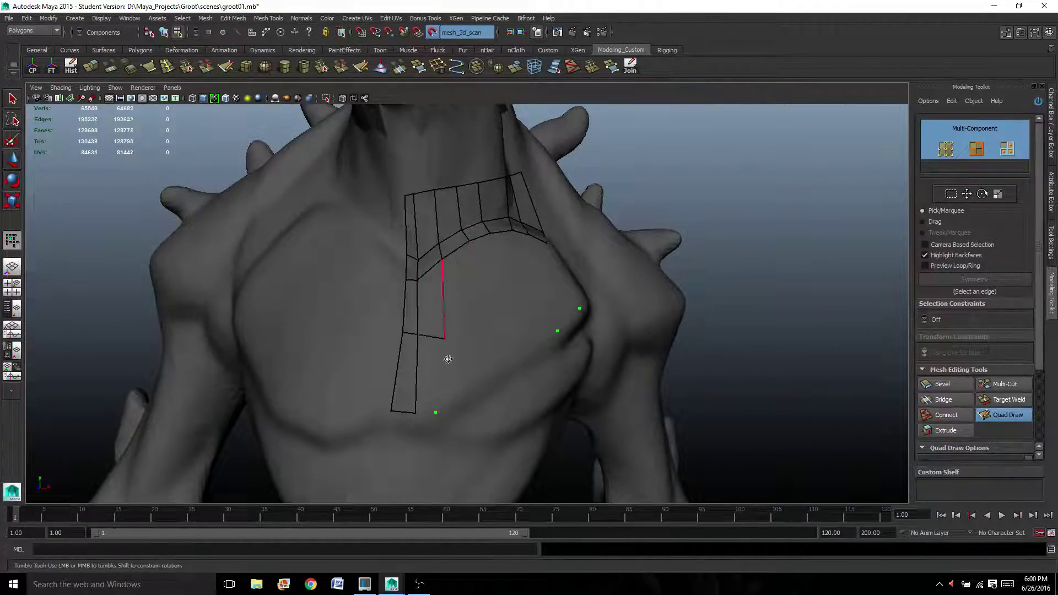
left_click(436, 380, "shift")
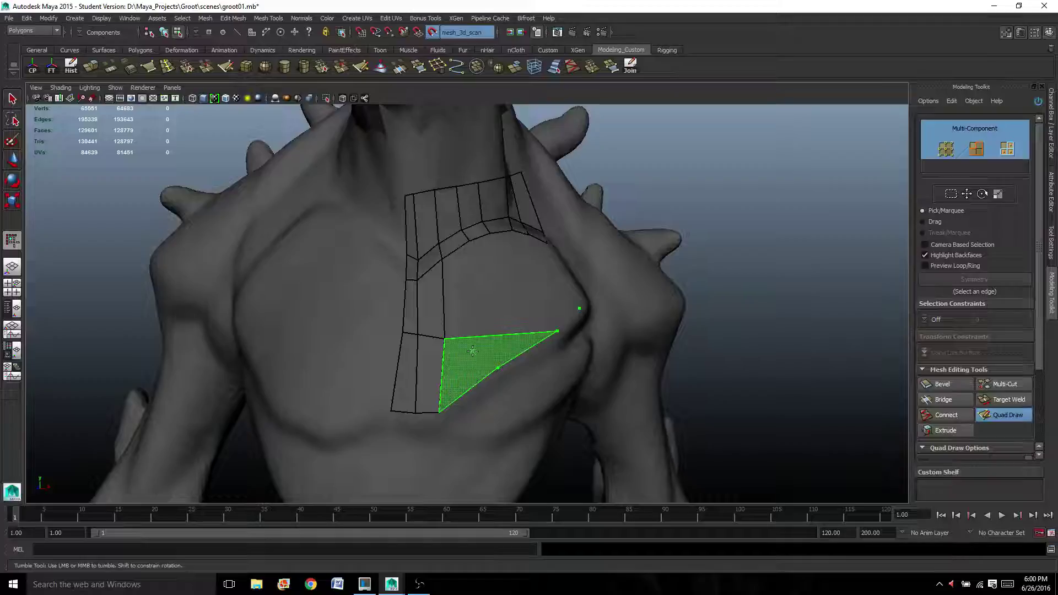
left_click(486, 327)
left_click(462, 363, "shift")
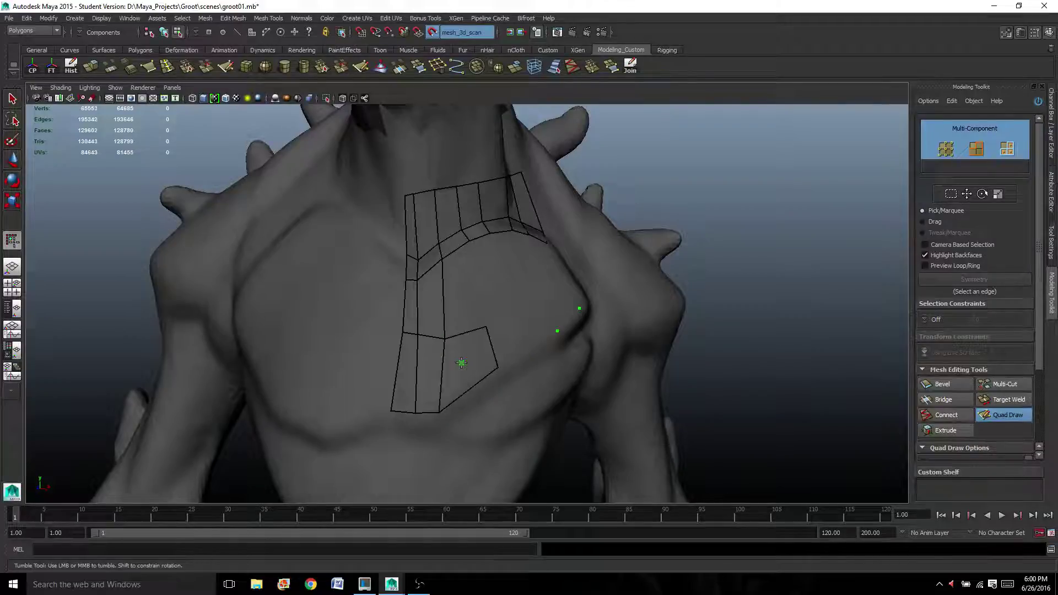
left_click(455, 287, "shift")
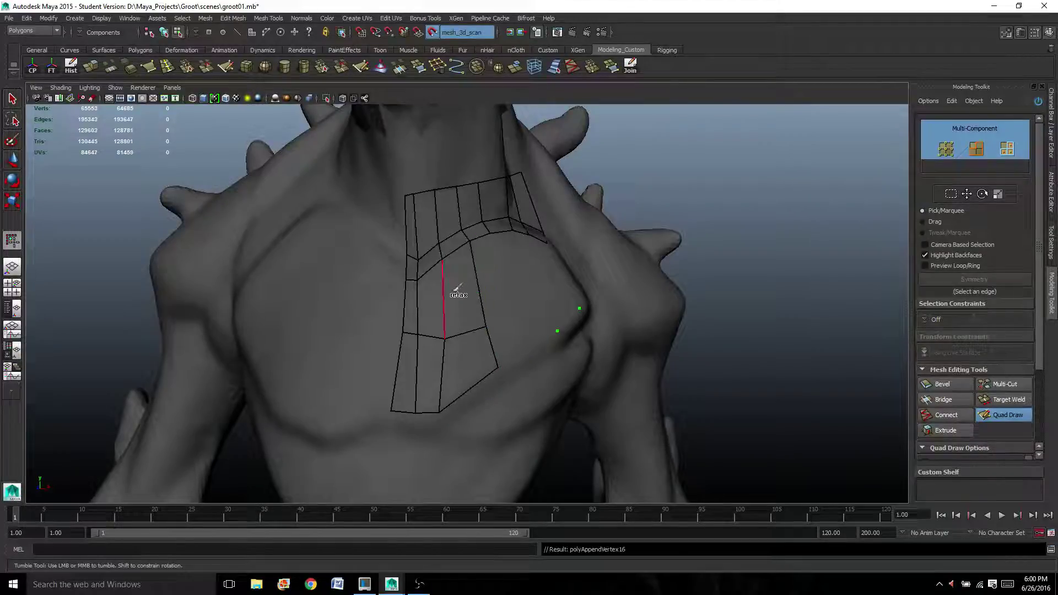
Add vertices across the middle of the pectoral and fill its third and fourth columns with two quads each.
left_click(515, 314)
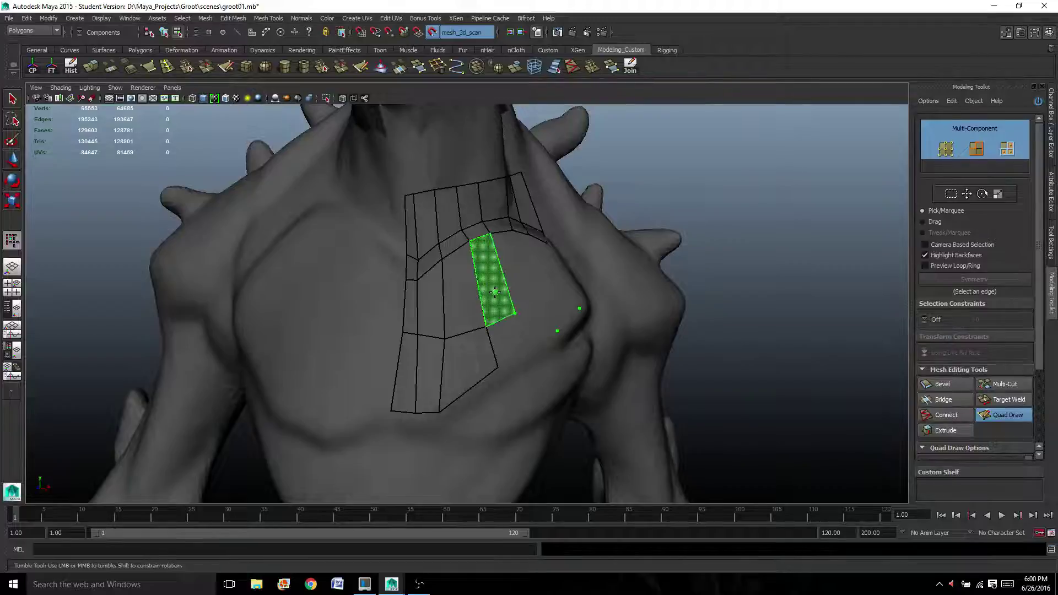
left_click(502, 303, "shift")
left_click(528, 349)
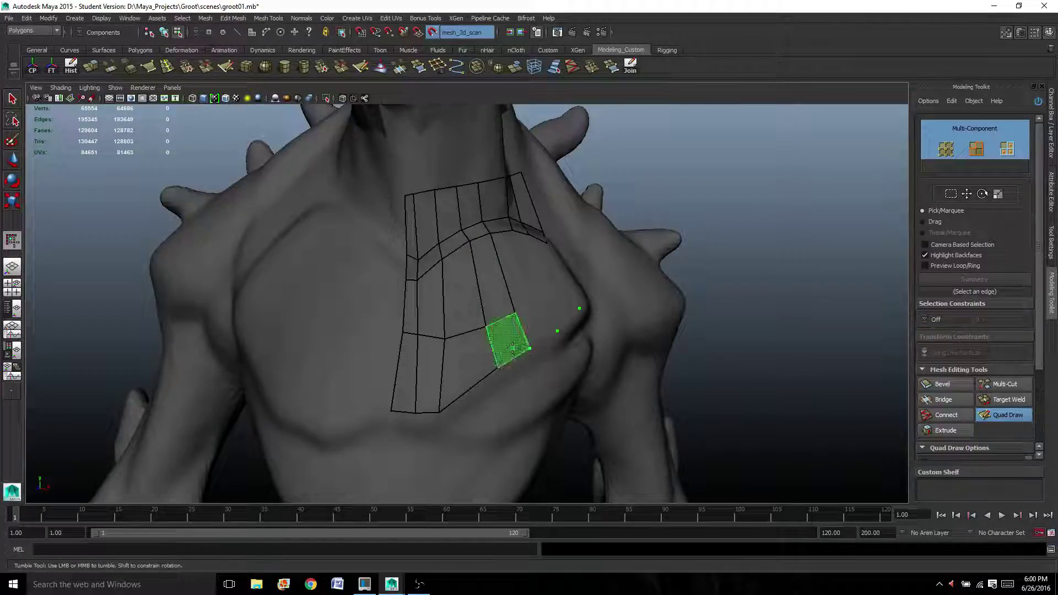
left_click(510, 337, "shift")
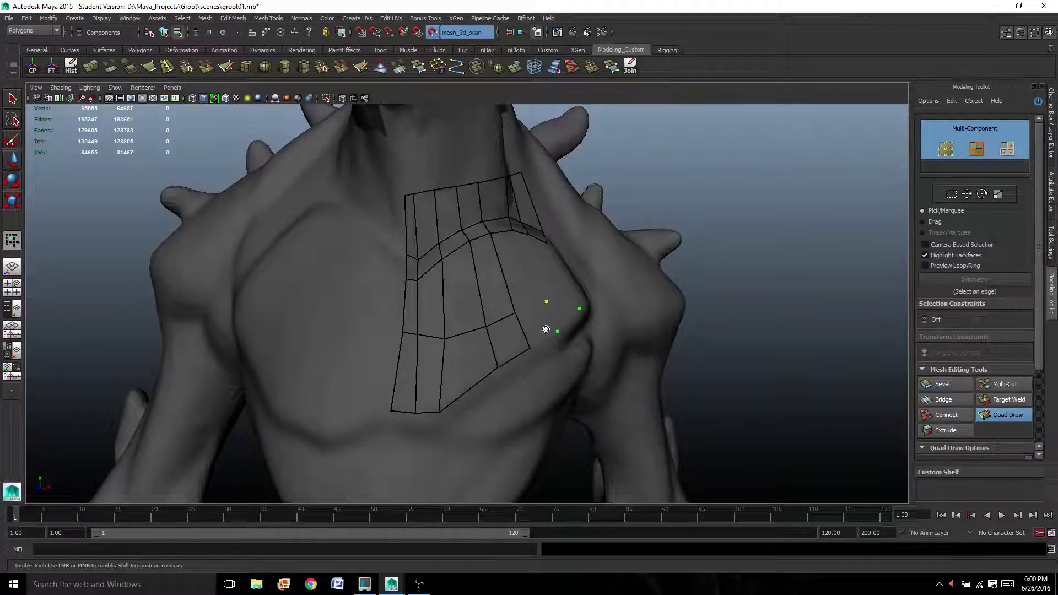
left_click(543, 329, "shift")
left_click_drag(512, 290, 430, 302, "alt")
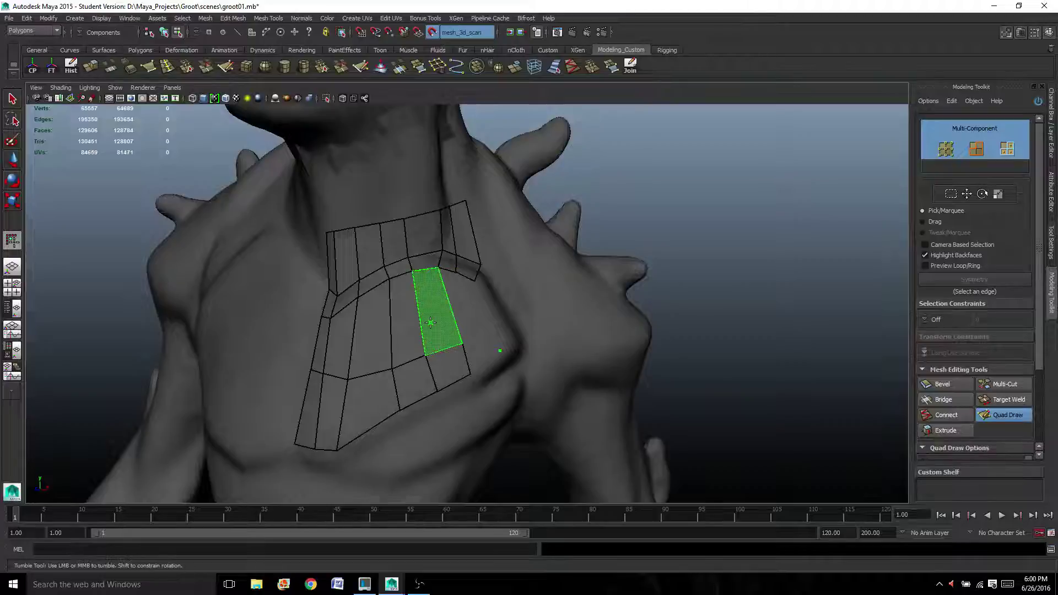
left_click(430, 323, "shift")
Complete the two outermost pectoral columns near the armpit with four quads down to the pectoral's lower edge.
left_click_drag(416, 312, 363, 301, "alt")
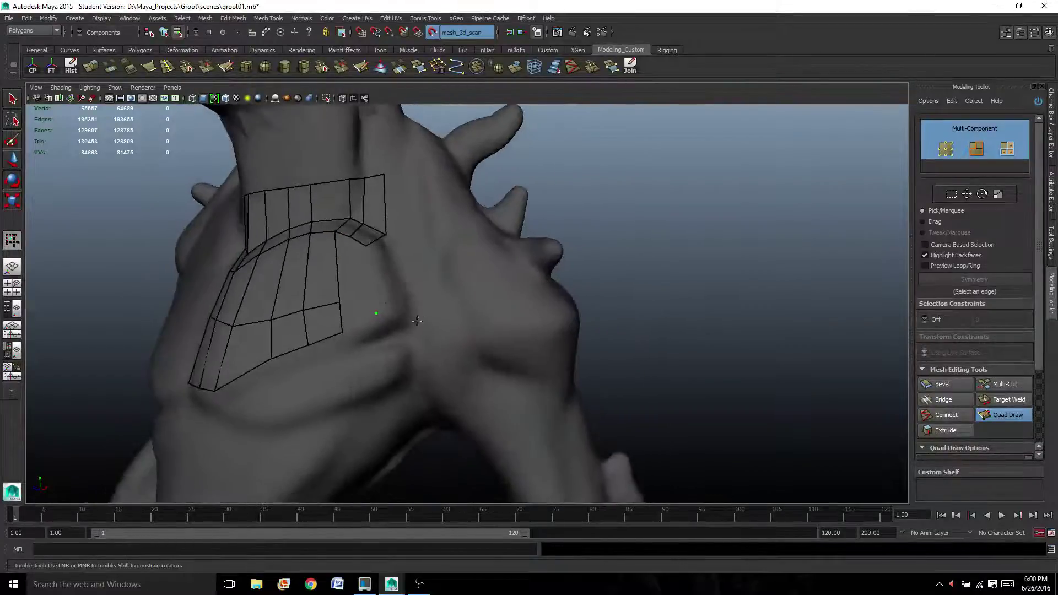
left_click(359, 295)
scroll(361, 283, "up", 3)
middle_click_drag(363, 284, 443, 318, "alt")
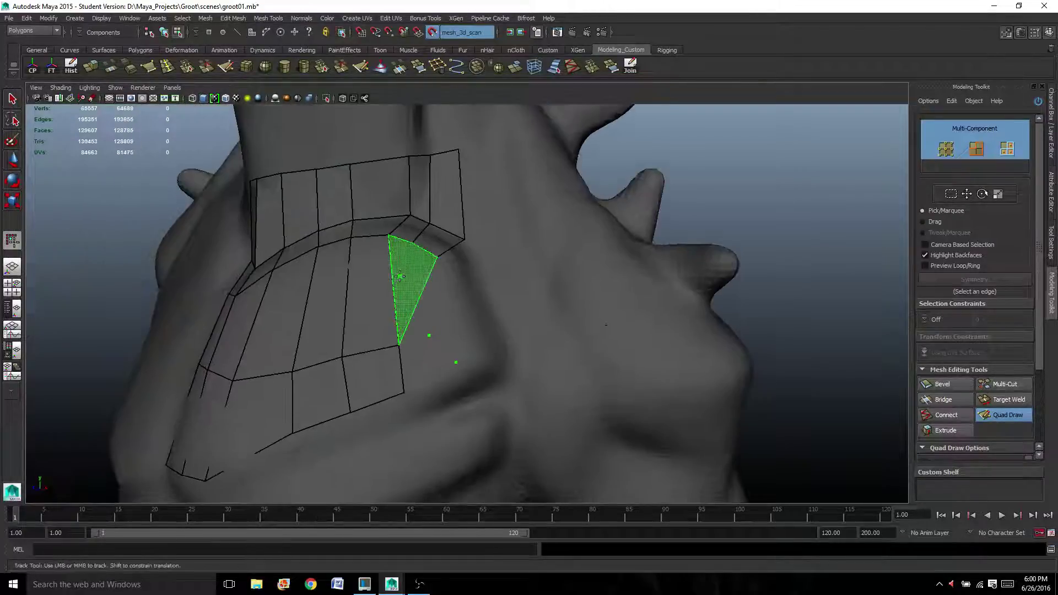
left_click(437, 294, "shift")
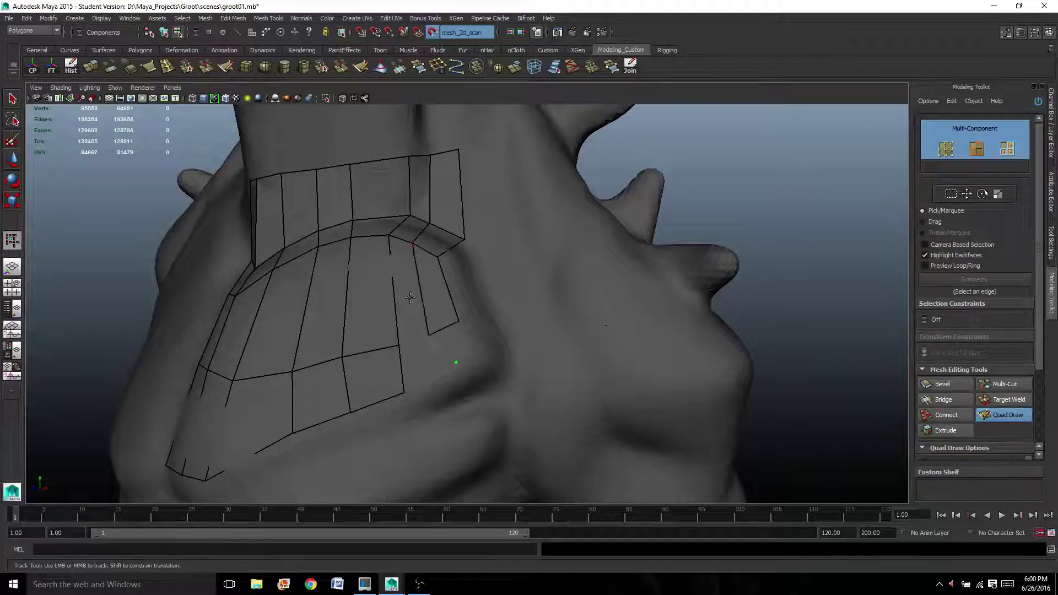
left_click(413, 300, "shift")
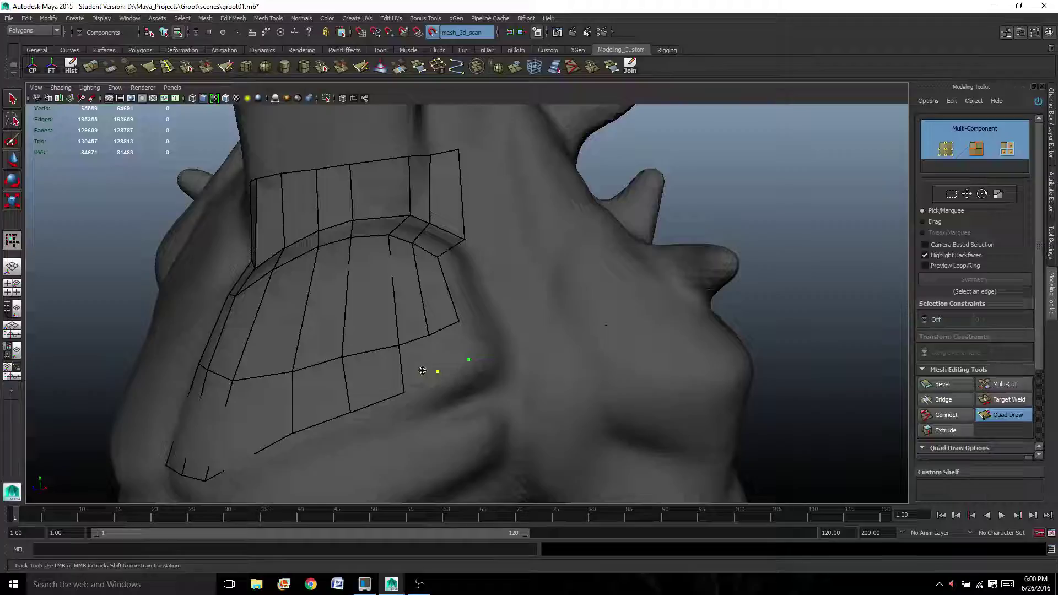
left_click(414, 367, "shift")
left_click(444, 356, "shift")
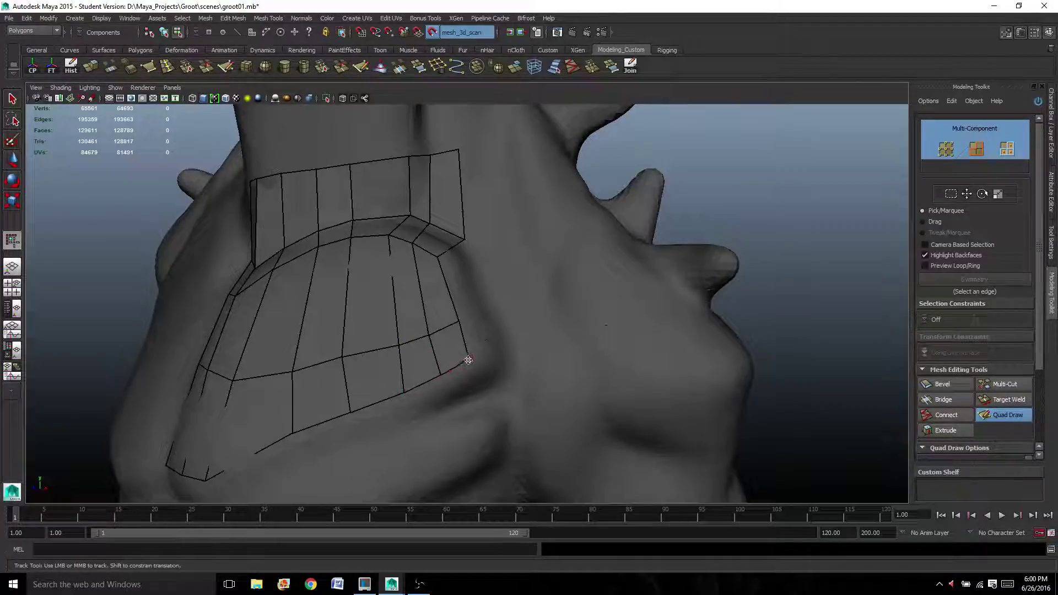
mouse_move(468, 359)
left_mouse_down()
mouse_move(453, 372)
mouse_move(474, 353)
mouse_move(449, 337)
mouse_move(480, 347)
mouse_move(449, 347)
mouse_move(482, 331)
mouse_move(462, 329)
mouse_move(463, 345)
mouse_move(541, 326)
left_mouse_up()
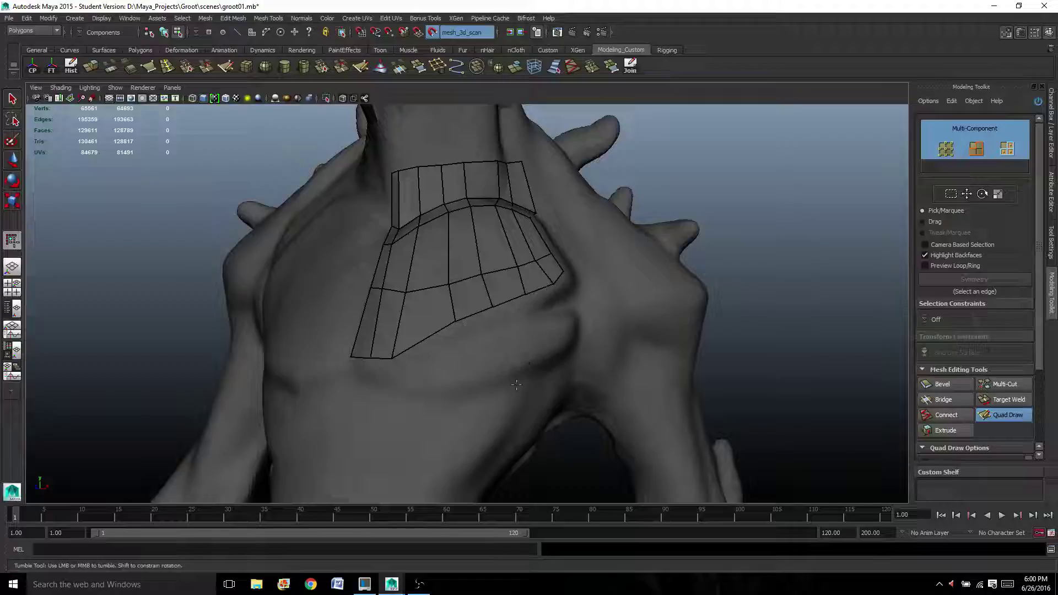
Add a short quad below the sternum column's end and shift the edge above it slightly downward.
left_click_drag(552, 324, 465, 331, "alt")
mouse_move(549, 395)
left_mouse_down("alt")
mouse_move(551, 419)
mouse_move(554, 391)
mouse_move(547, 397)
left_mouse_up("alt")
left_click_drag(473, 365, 487, 336, "alt")
left_click(498, 329)
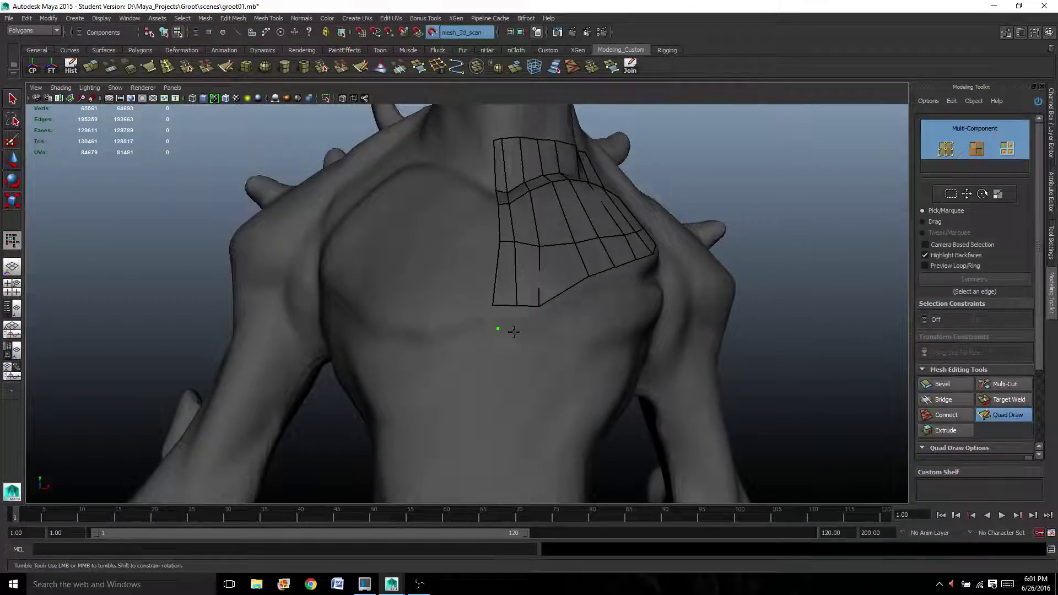
left_click(503, 319, "shift")
left_click_drag(503, 319, 472, 337, "alt")
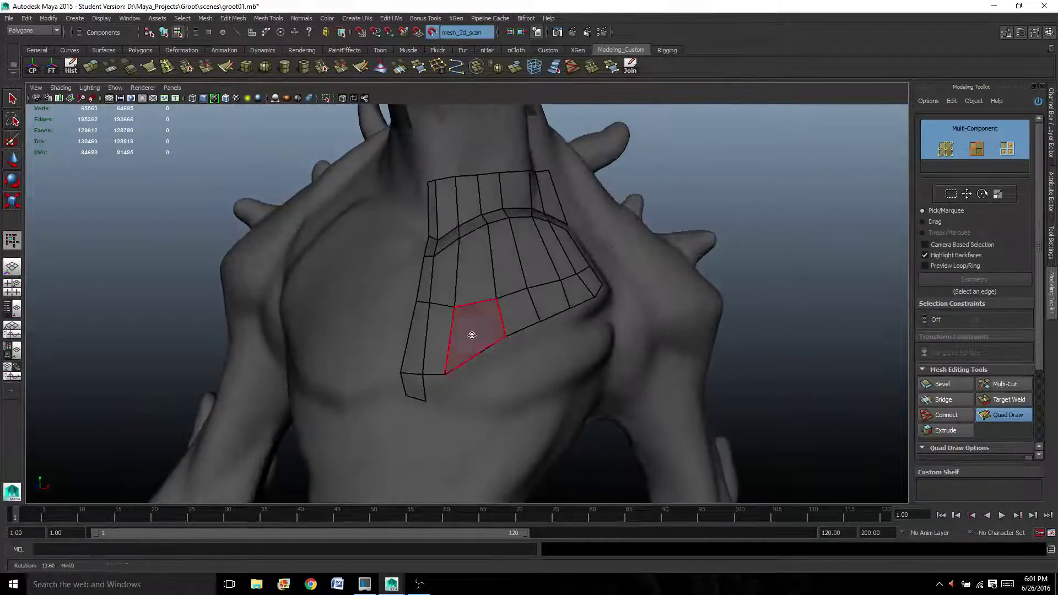
left_click_drag(417, 374, 416, 378)
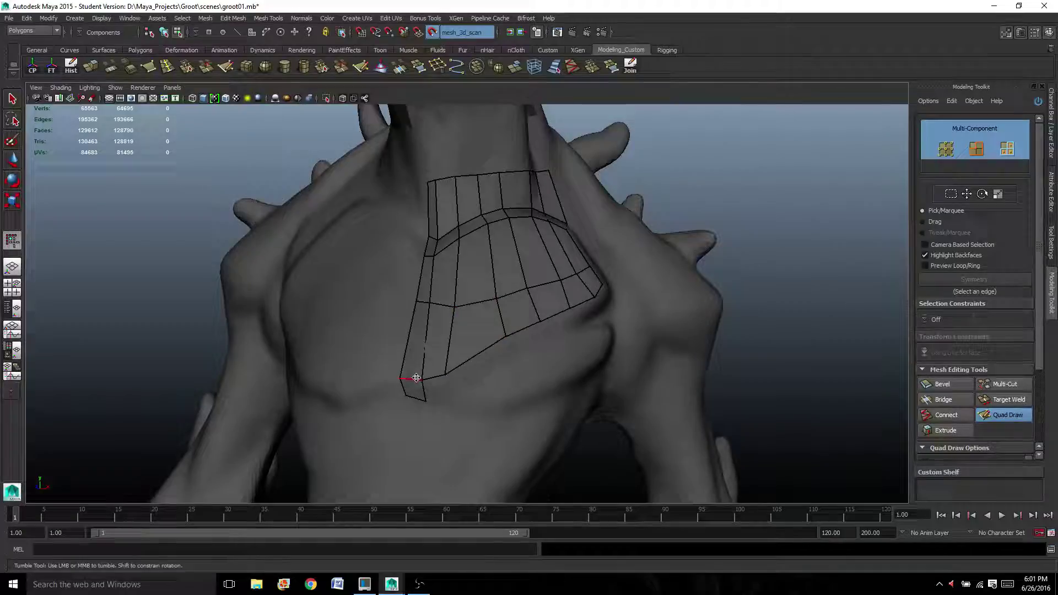
Place vertices beneath the pectoral's lower edge and fill a row of six quads from the sternum to the armpit.
left_click(449, 397)
left_click(546, 342)
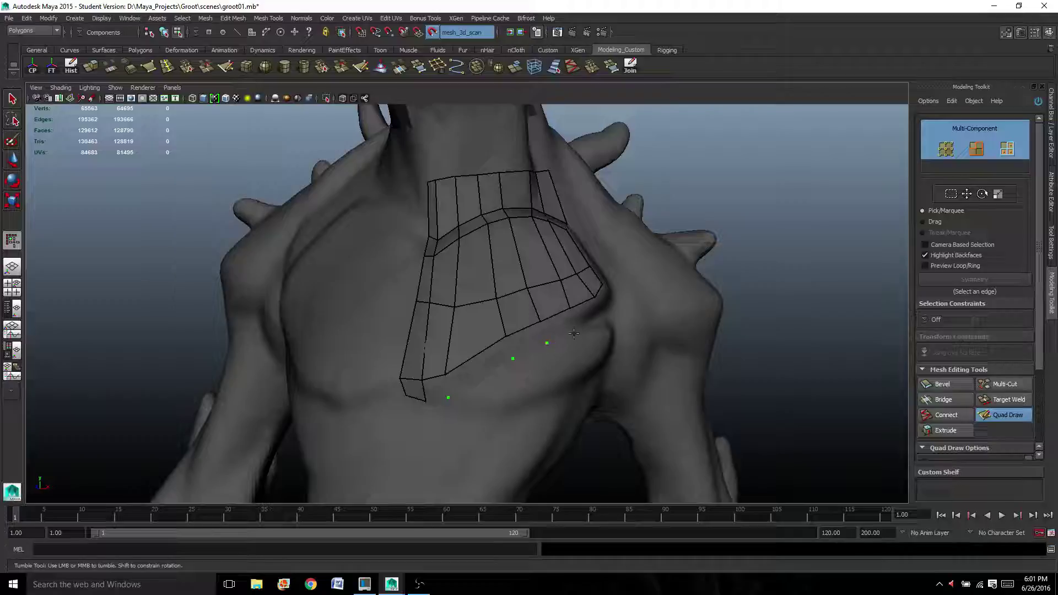
left_click(573, 331)
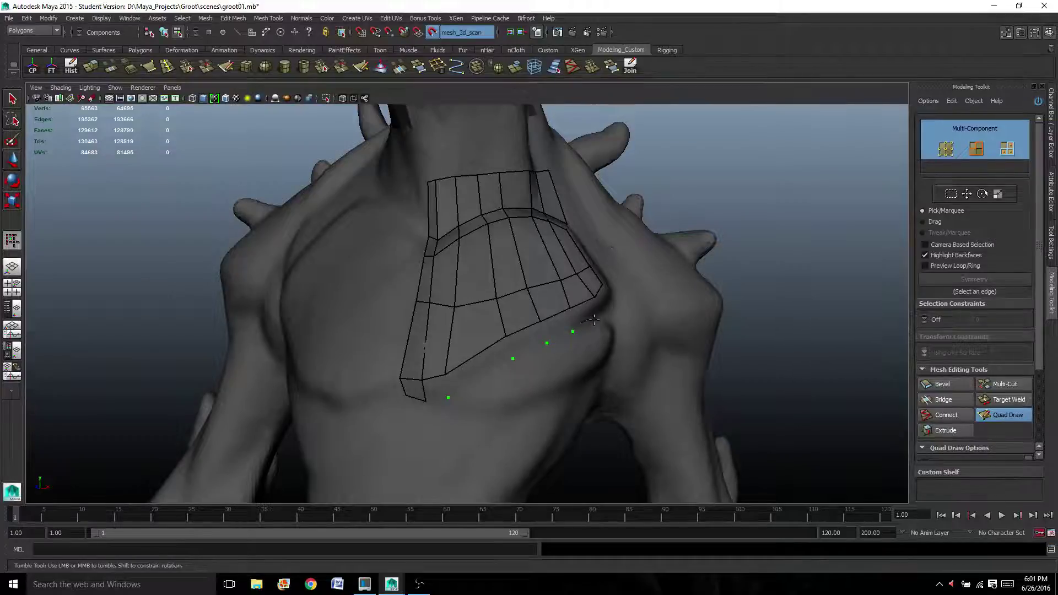
left_click(594, 320)
left_click(437, 389, "shift")
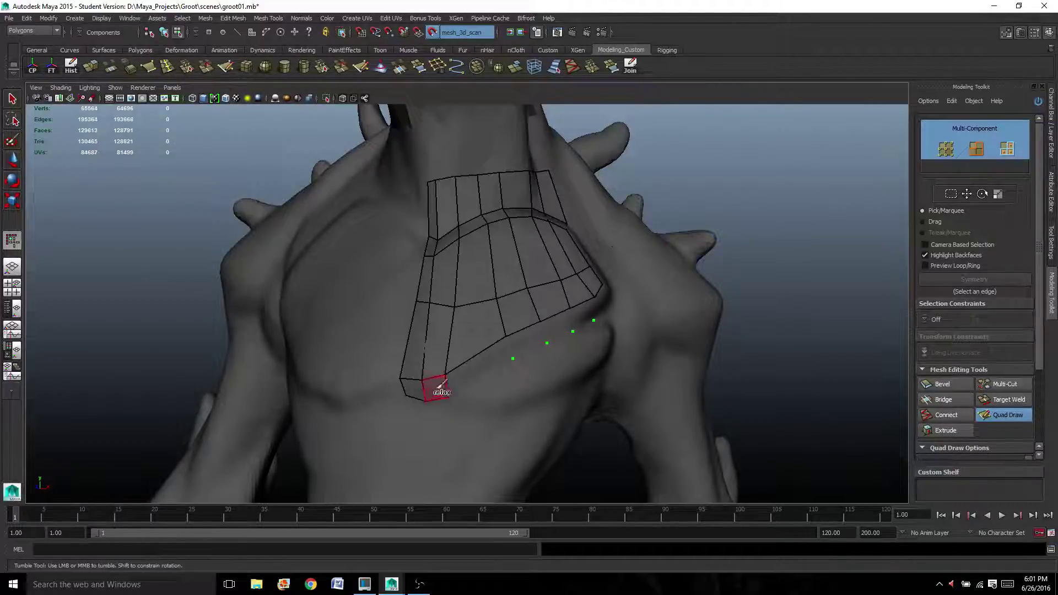
left_click(480, 366, "shift")
left_click(531, 341, "shift")
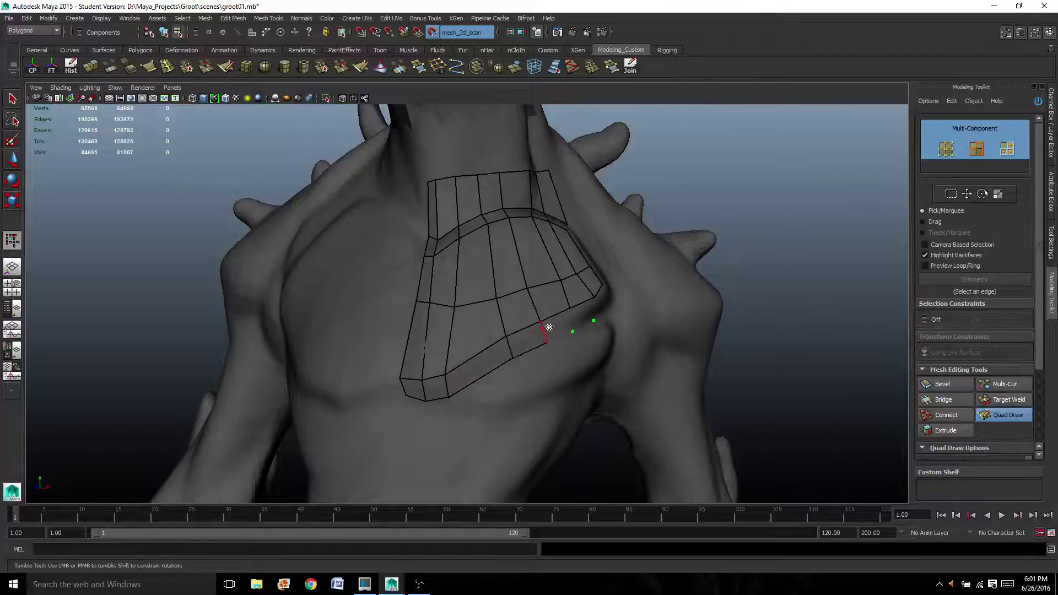
left_click(551, 328, "shift")
left_click_drag(562, 345, 423, 332, "alt")
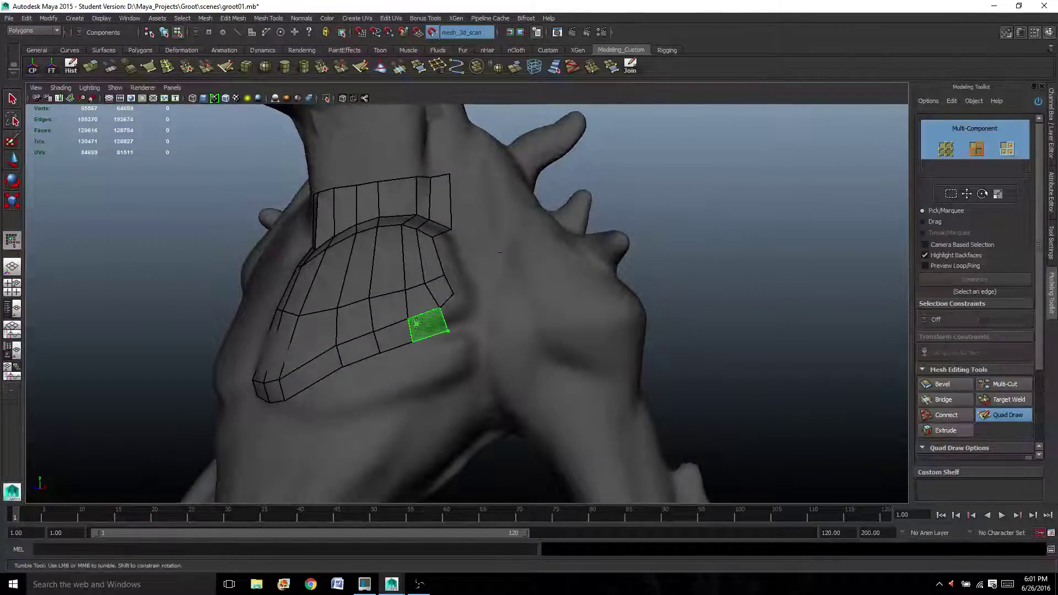
left_click(417, 324, "shift")
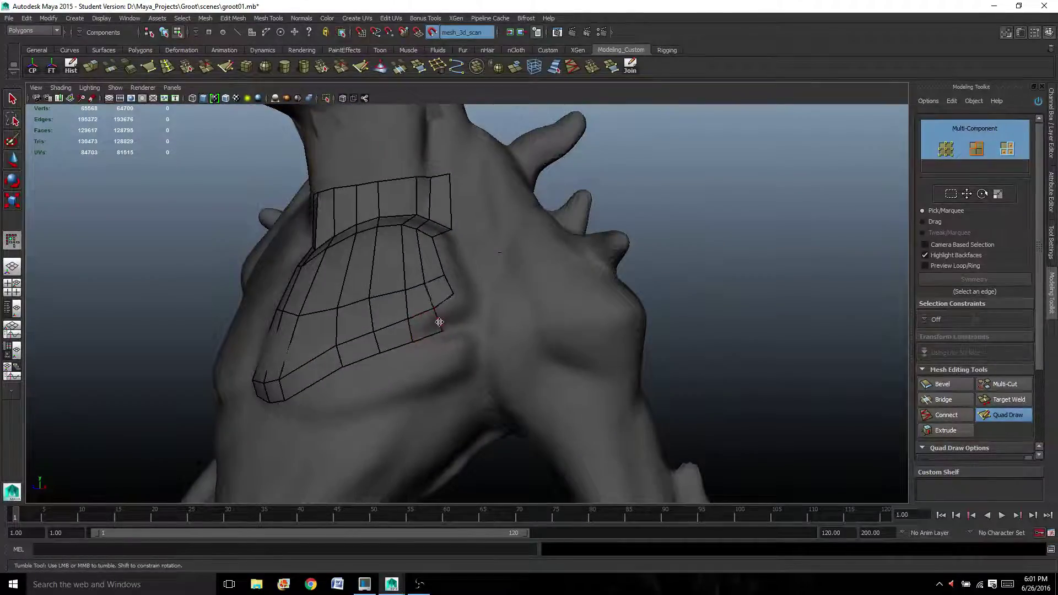
left_click(468, 318, "shift")
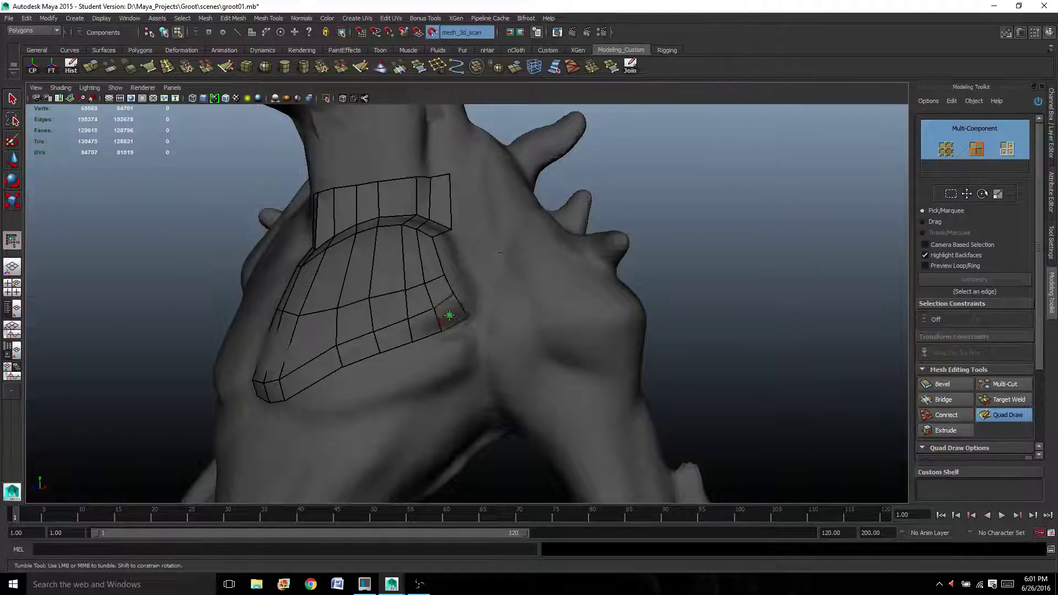
Fill two quads up the pectoral's outer side, joining the new lower row to the collarbone row.
left_click_drag(467, 318, 383, 336, "alt")
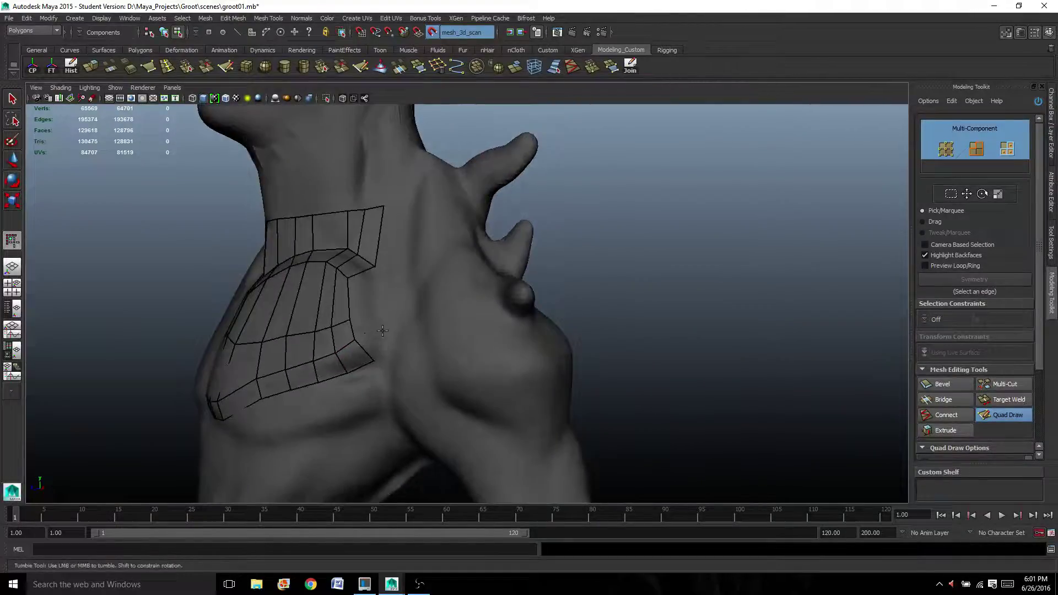
left_click(377, 328, "shift")
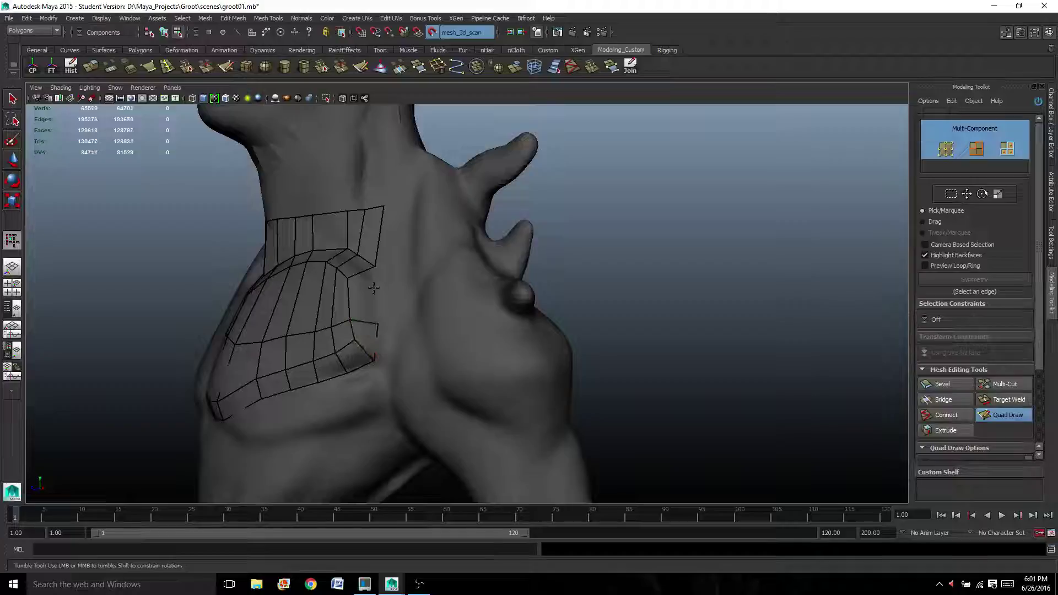
left_click(365, 298, "shift")
Place vertices on the upper abdomen and fill two side-by-side quads below the sternum end of the pectoral row.
mouse_move(365, 298)
left_mouse_down("alt")
mouse_move(353, 328)
mouse_move(429, 315)
mouse_move(419, 322)
mouse_move(480, 346)
left_mouse_up("alt")
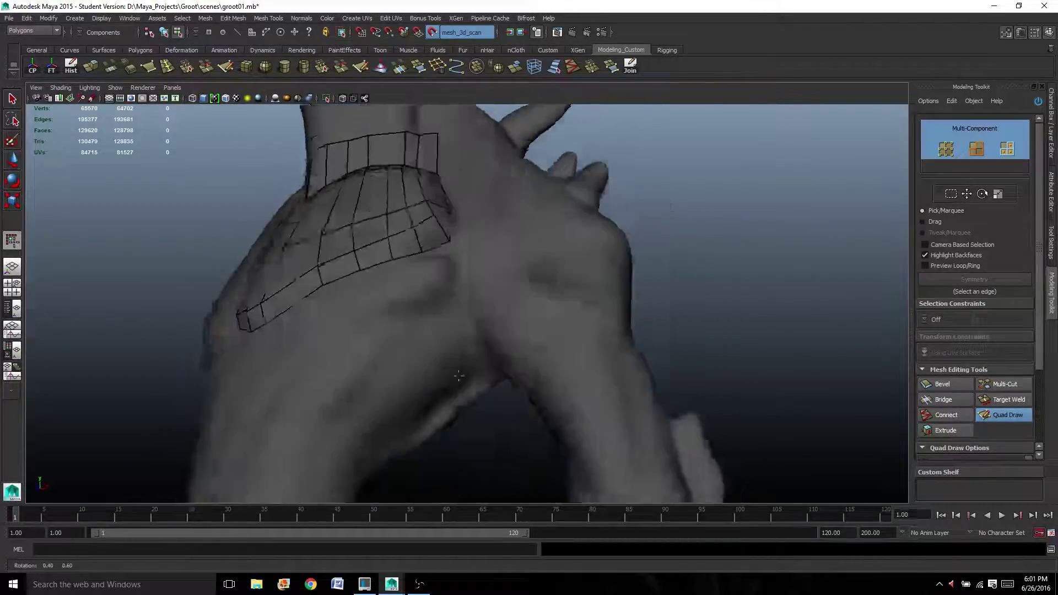
left_click_drag(521, 383, 435, 348, "alt")
scroll(514, 375, "down", 5)
scroll(454, 328, "up", 4)
scroll(395, 329, "down", 4)
scroll(340, 323, "up", 4)
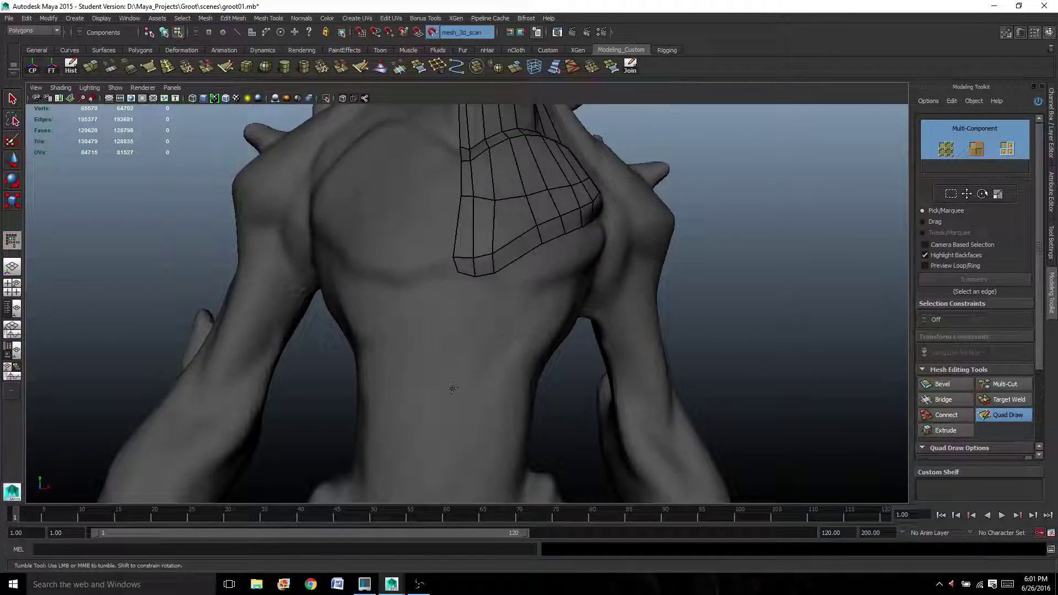
left_click_drag(452, 388, 352, 332, "alt")
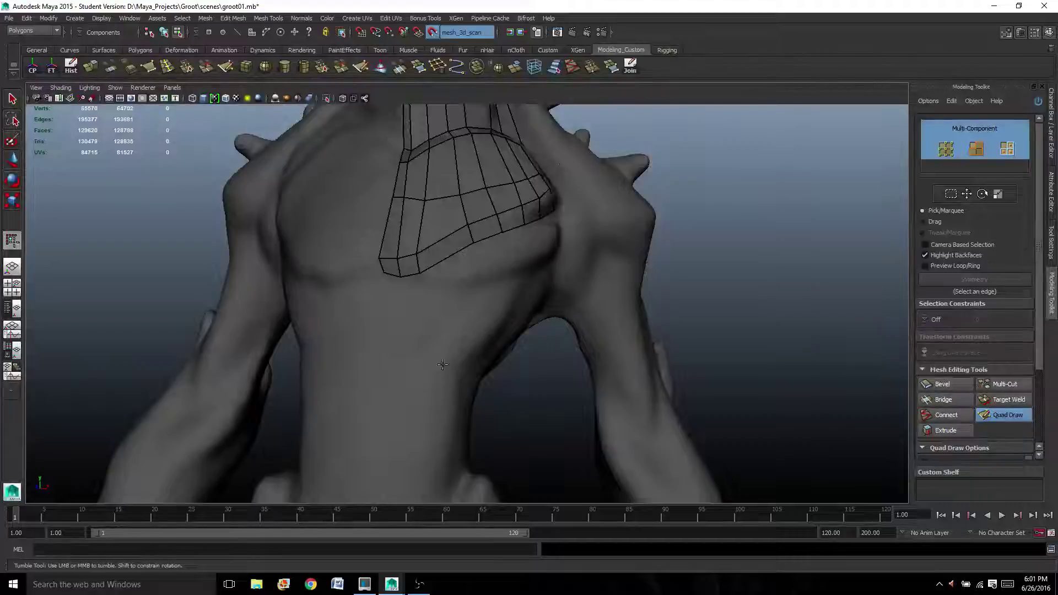
scroll(399, 332, "up", 1)
scroll(397, 330, "down", 2)
left_click_drag(396, 328, 417, 331, "alt")
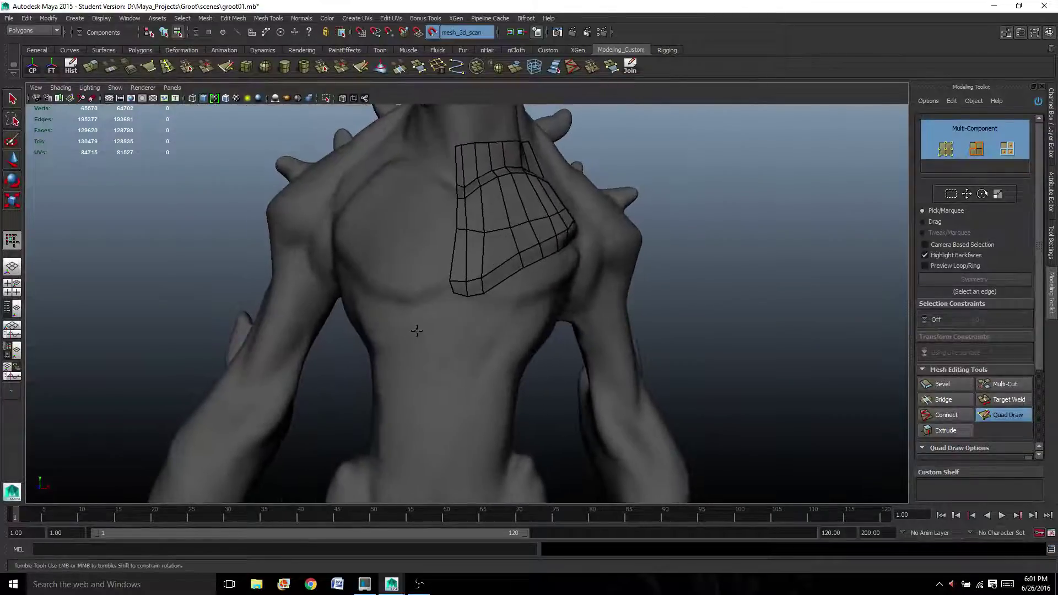
left_click(489, 339)
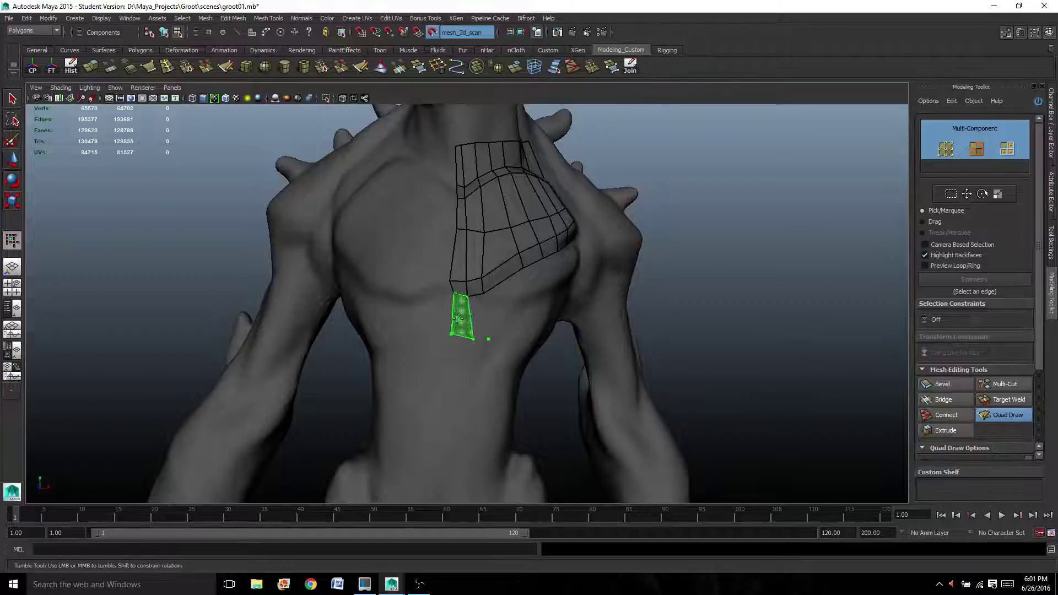
left_click(464, 319, "shift")
left_click(479, 319, "shift")
Insert an edge loop across the two upper abdomen quads, close to their top edge.
left_click_drag(505, 307, 435, 306, "alt")
right_click_drag(434, 306, 453, 311, "alt")
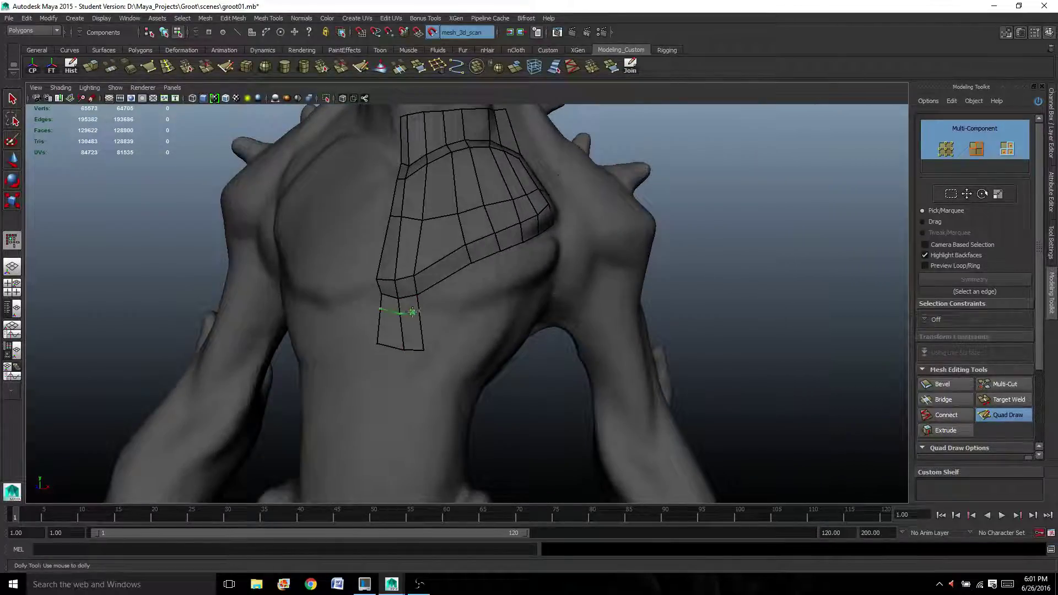
left_click(434, 311, "ctrl")
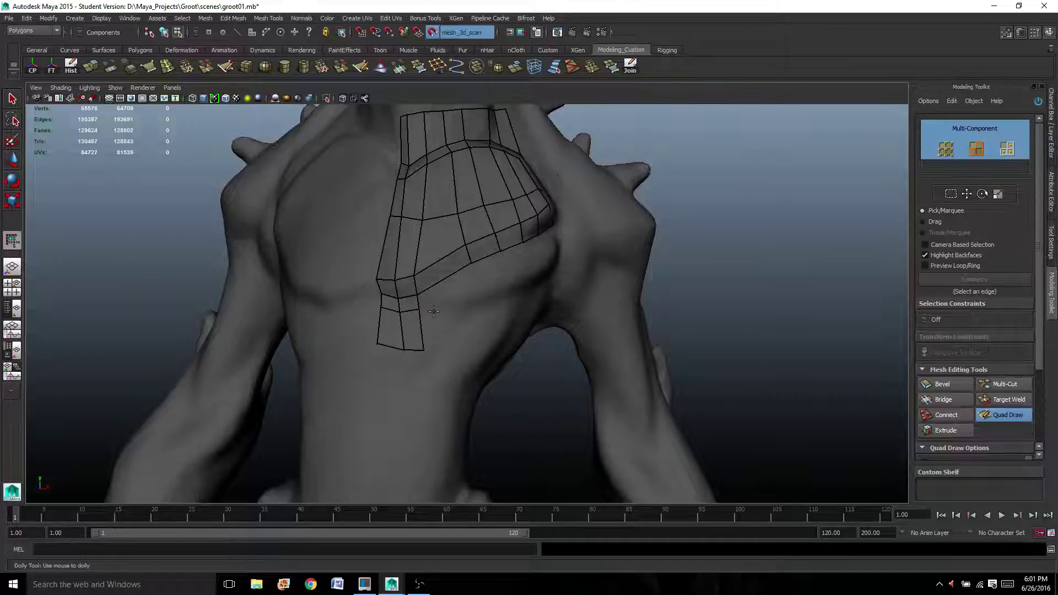
Place vertices along the crease beneath the left pectoral and fill a thin strip of quads from the upper abdomen up around to the armpit.
left_click(465, 301, "shift")
left_click_drag(481, 295, 387, 293, "alt")
left_click(403, 300)
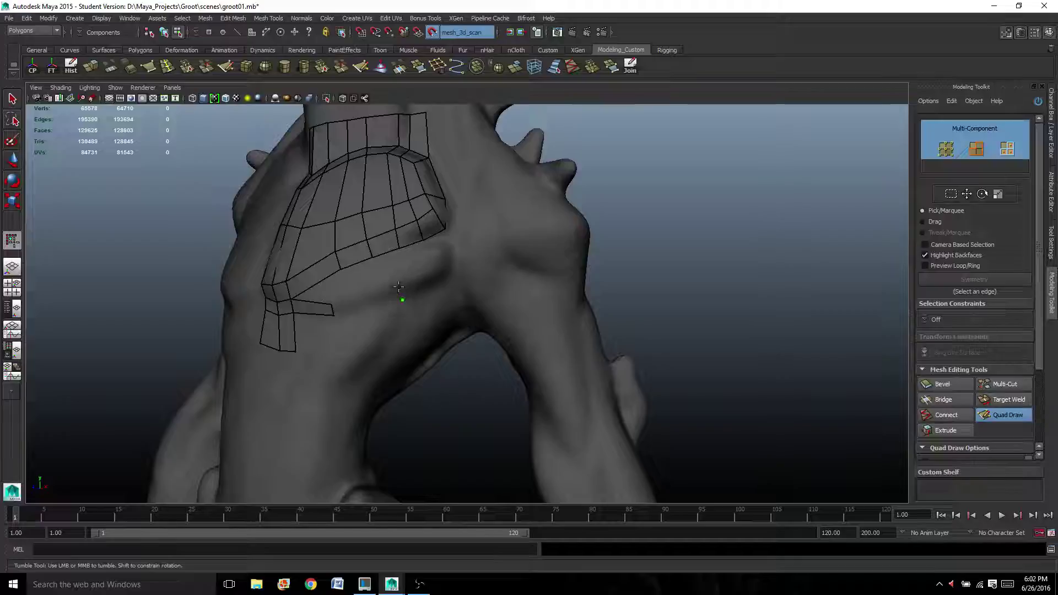
left_click(398, 285)
left_click(368, 302, "shift")
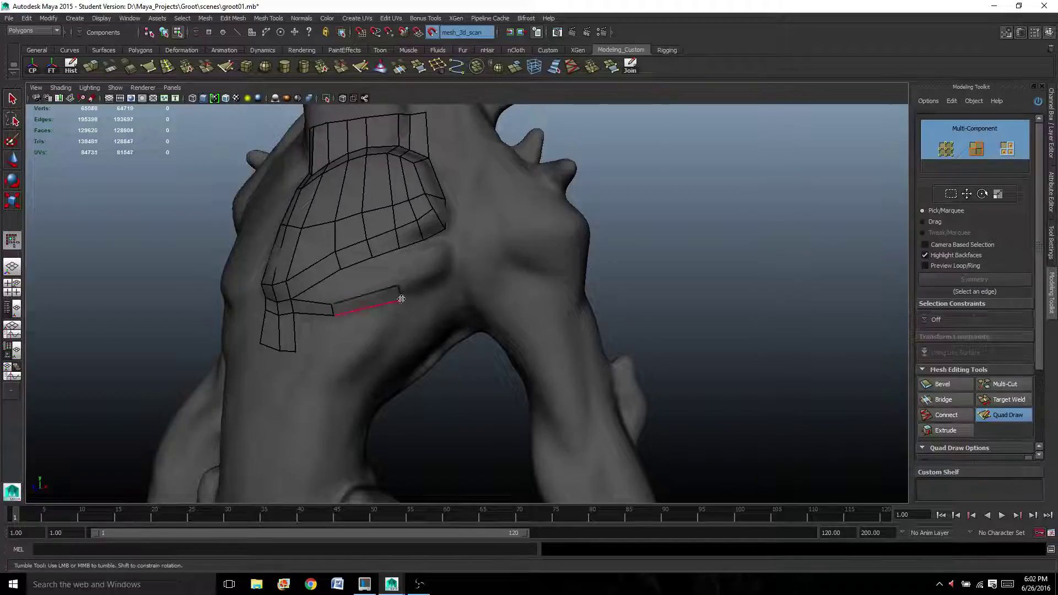
left_click(439, 274)
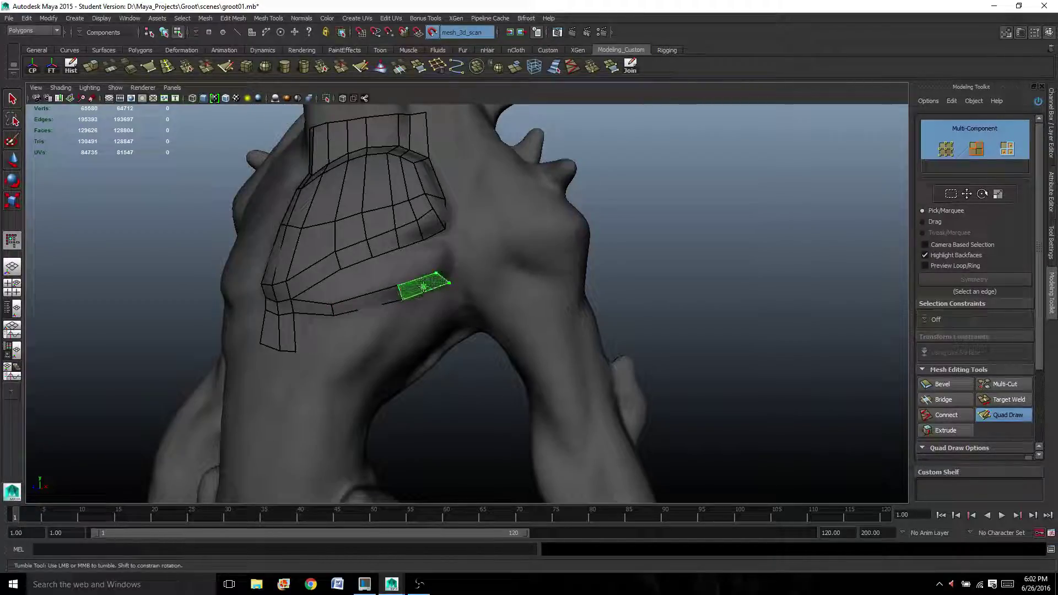
left_click(426, 284, "shift")
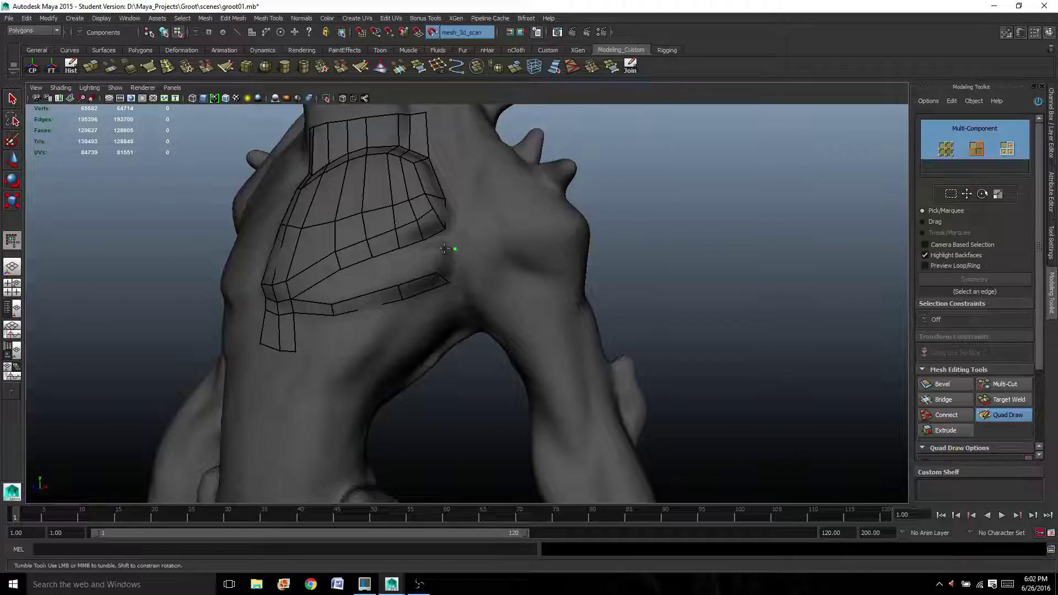
left_click(444, 257, "shift")
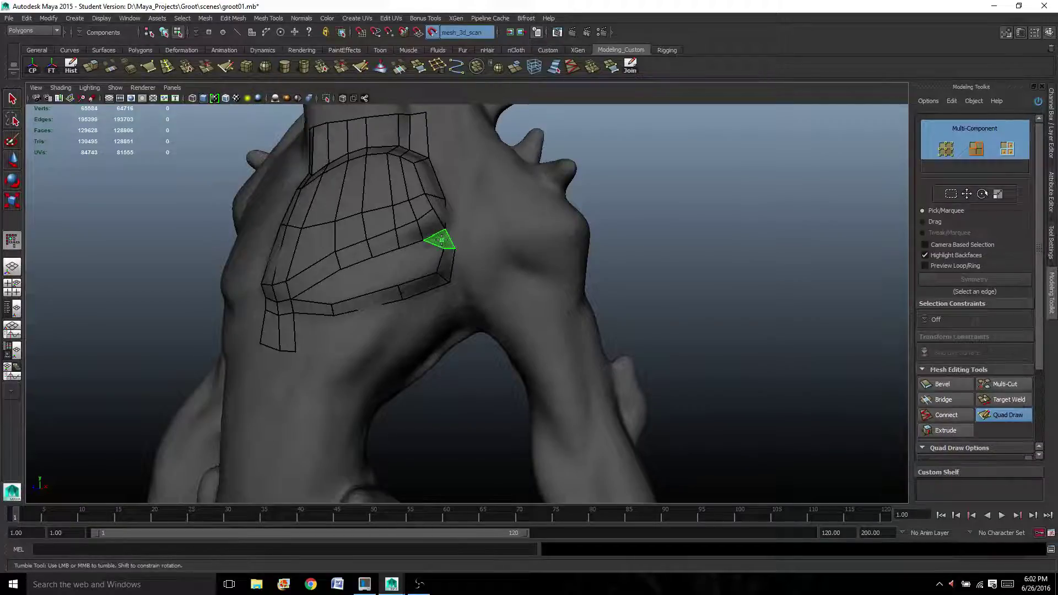
left_click(441, 241, "shift")
Insert edge loops across the strip beneath the pectoral and fill the gap above it with quads from the sternum outward.
left_click_drag(427, 262, 409, 294, "alt")
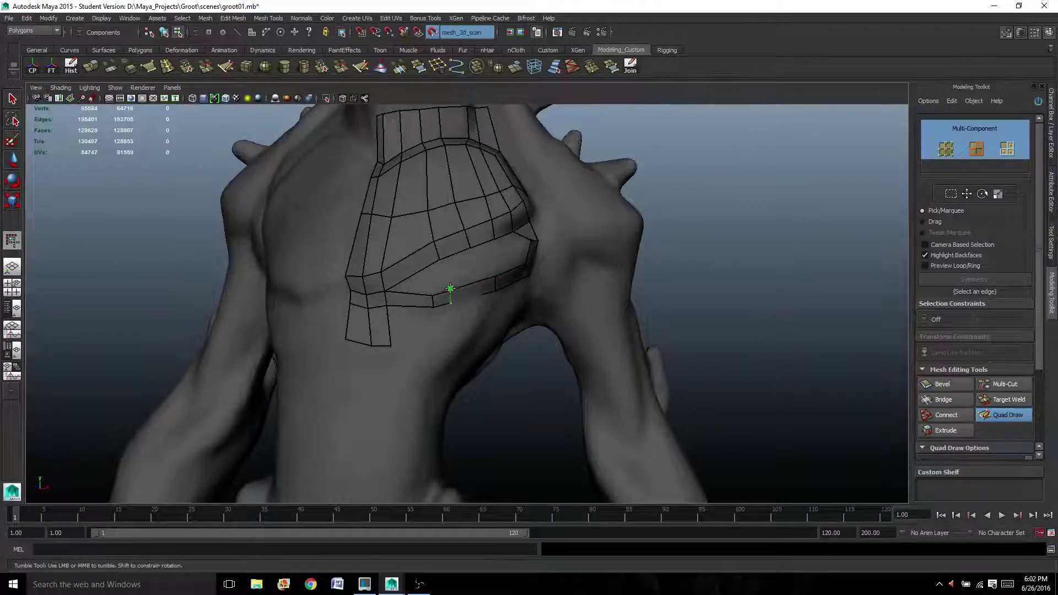
left_click(458, 289, "ctrl")
left_click(426, 280, "shift")
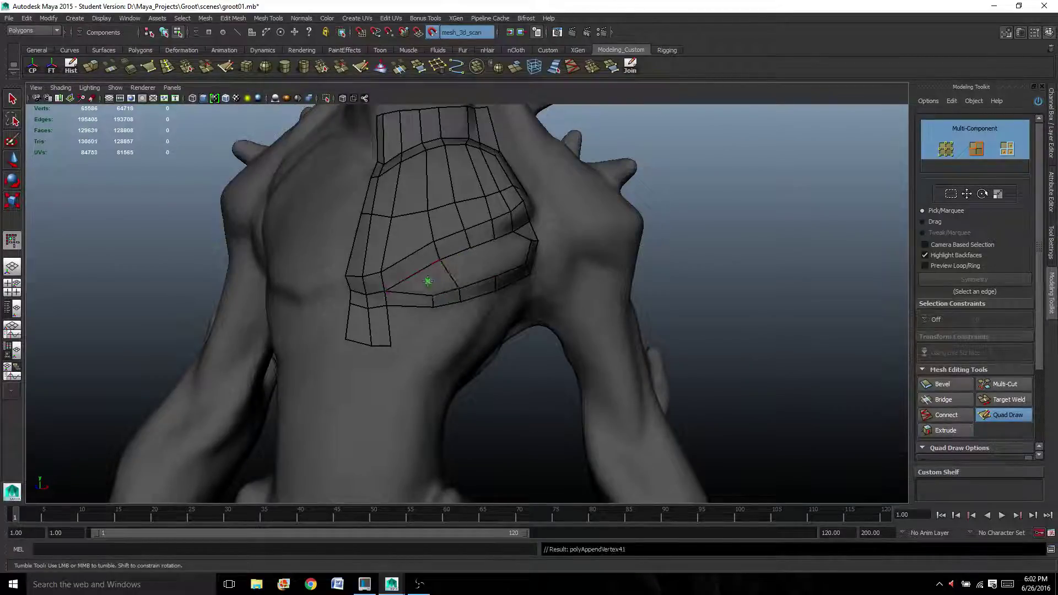
left_click(467, 271, "shift")
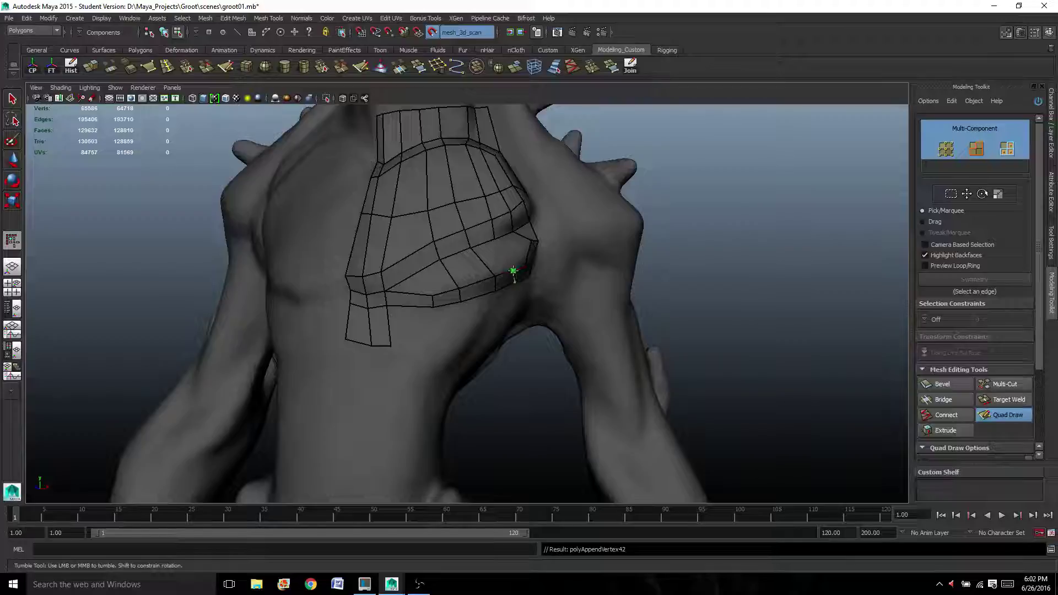
left_click(496, 255, "shift")
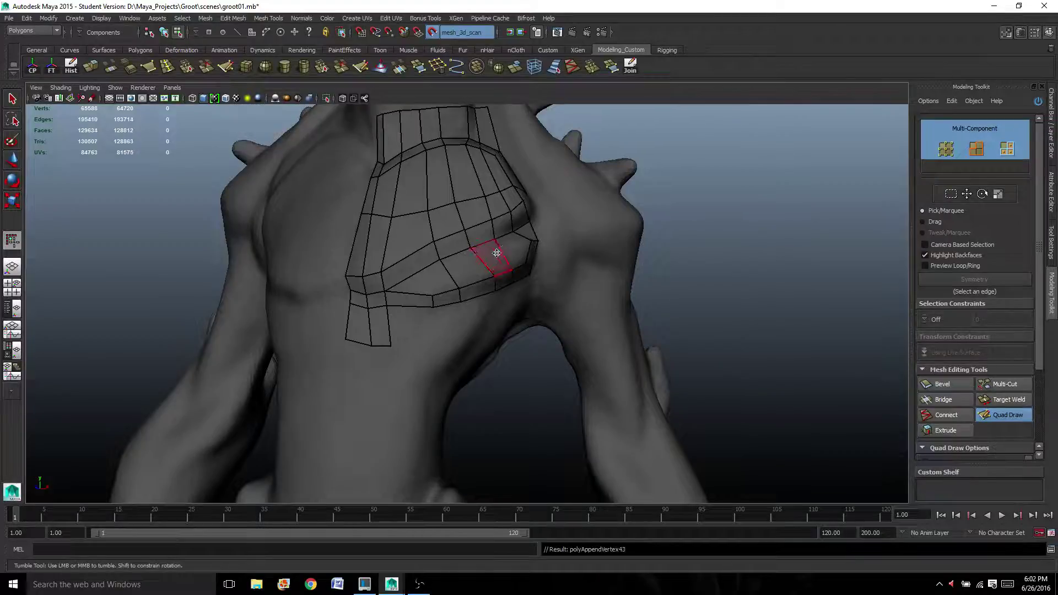
Insert an edge loop through the strip's armpit quad and close the remaining gap below the pectoral's outer corner with quads.
left_click(531, 252, "ctrl")
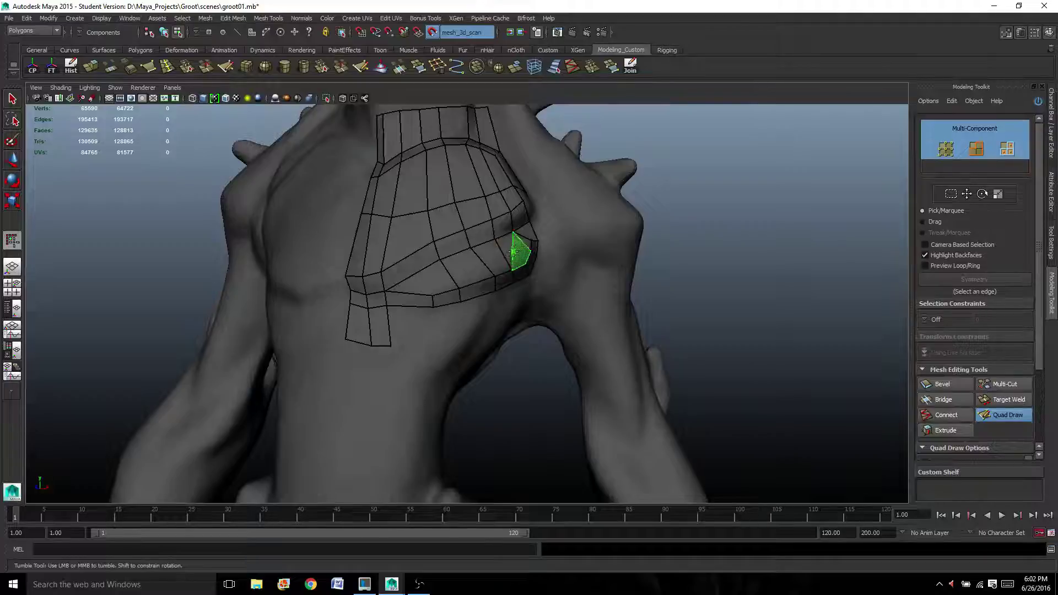
left_click(510, 250, "shift")
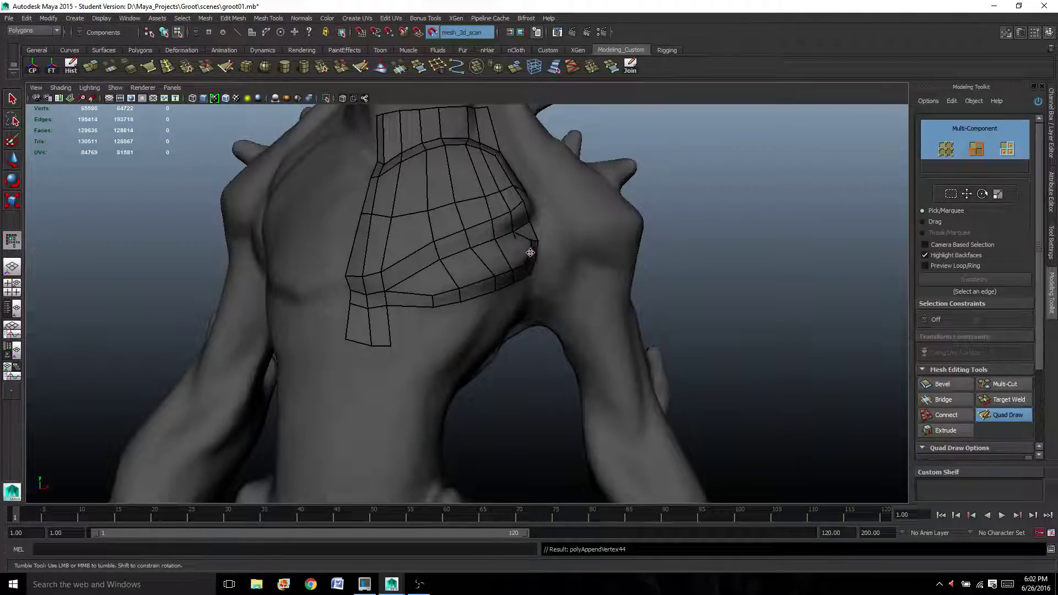
mouse_move(530, 253)
left_mouse_down()
mouse_move(447, 285)
mouse_move(481, 279)
left_mouse_up()
left_click(524, 243, "shift")
Place three rows of three vertices down the centre of the lower abdomen, with the lowest row just above the crotch.
right_click_drag(482, 279, 454, 316, "alt")
left_click_drag(455, 316, 457, 338, "alt")
right_click_drag(457, 338, 455, 339, "alt")
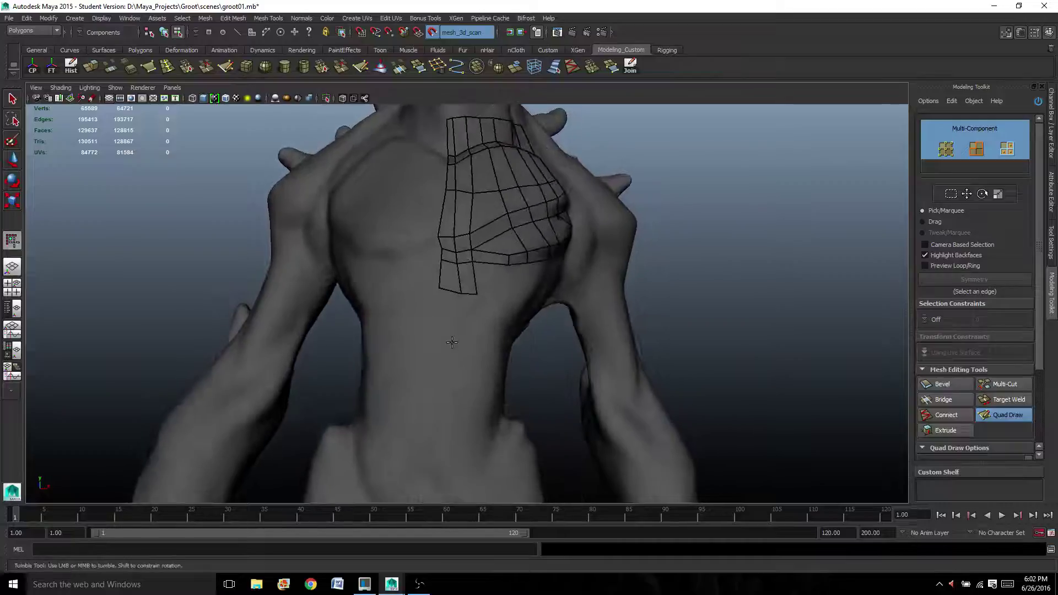
mouse_move(455, 339)
left_mouse_down("alt")
mouse_move(402, 325)
mouse_move(439, 332)
left_mouse_up("alt")
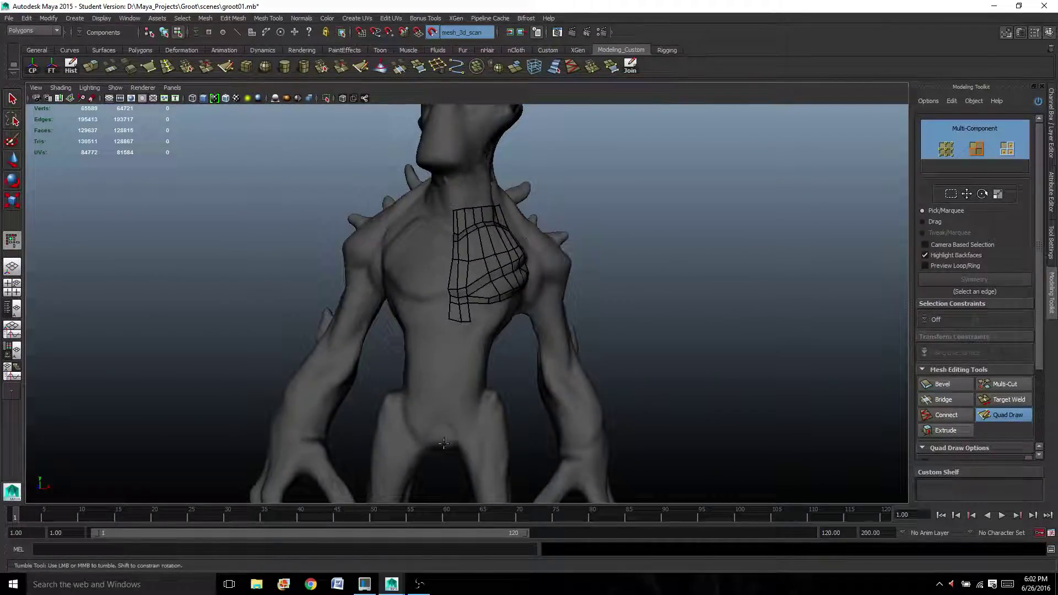
middle_click_drag(443, 443, 426, 335, "alt")
right_click_drag(370, 325, 384, 382, "alt")
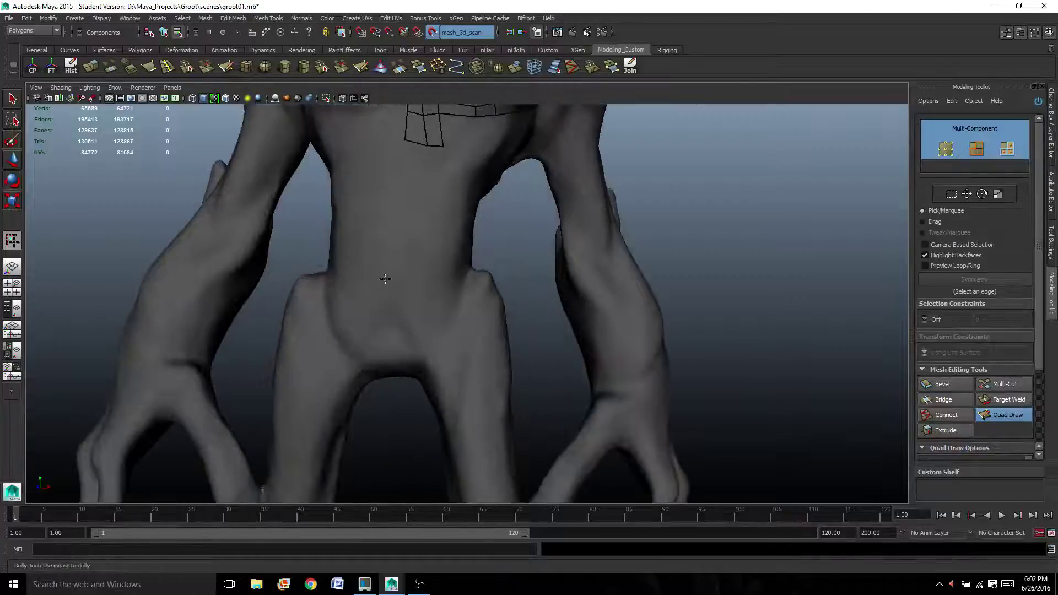
middle_click_drag(385, 278, 396, 416, "alt")
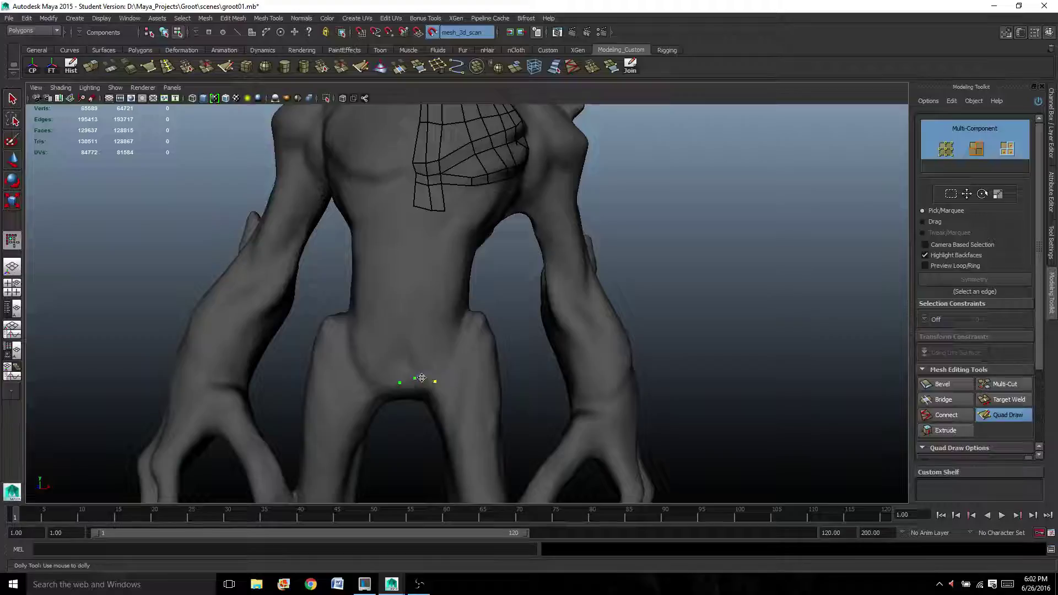
left_click(415, 383)
left_click(401, 326)
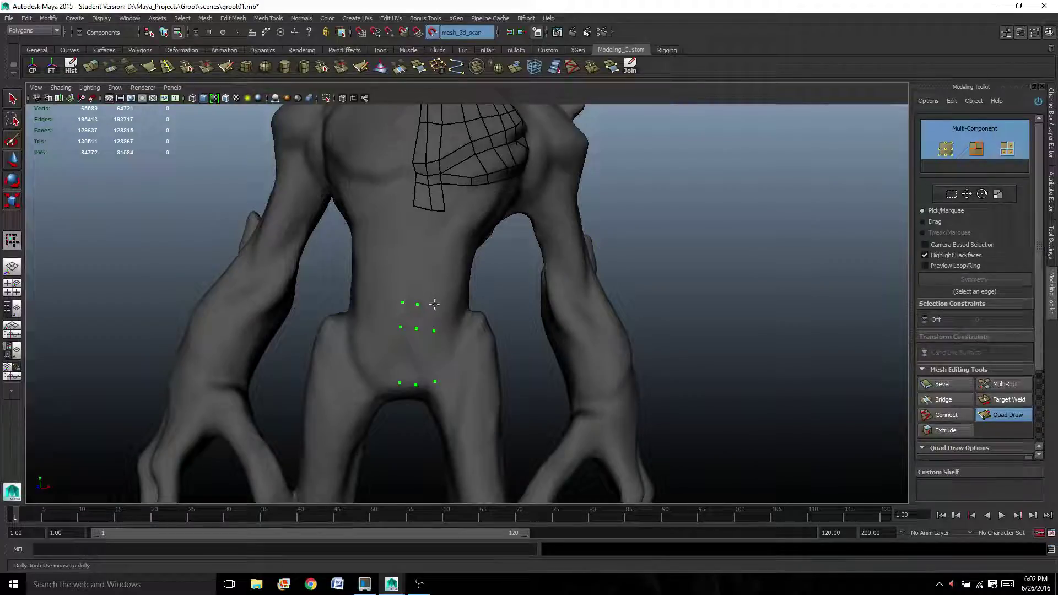
Fill four quads between the lower abdomen vertices and insert an edge loop across the lower pair.
left_click(407, 317, "shift")
left_click(426, 317, "shift")
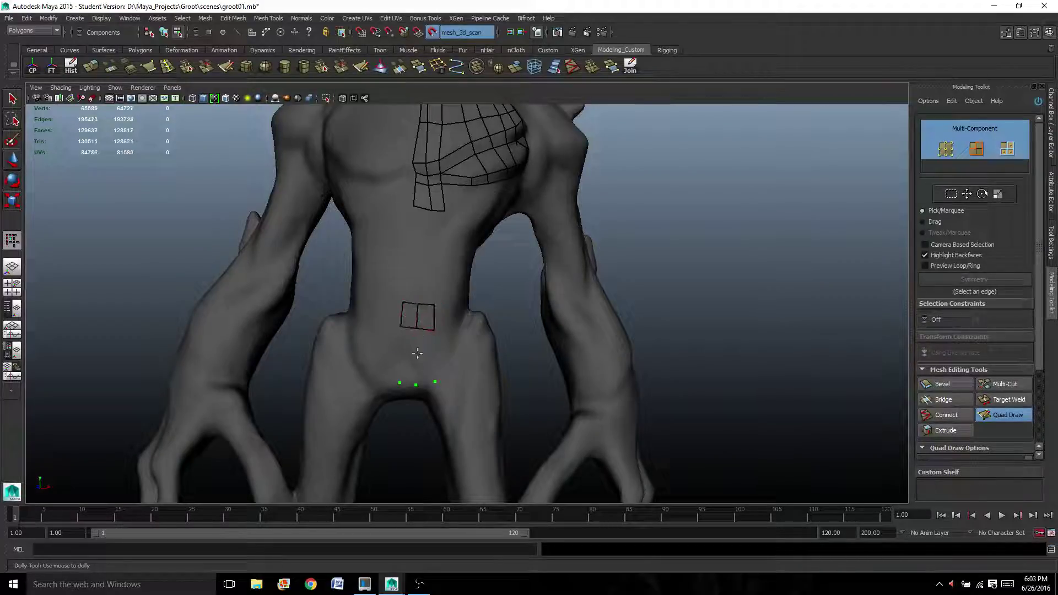
left_click(408, 356, "shift")
left_click(425, 356, "shift")
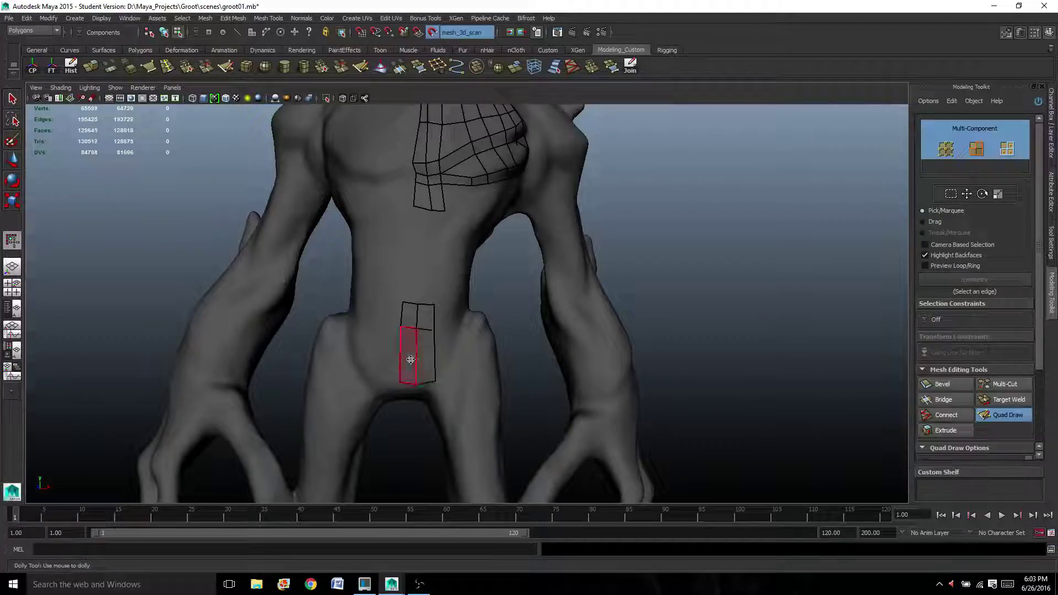
left_click(416, 358, "ctrl")
Extend the lower abdomen strip upward with two rows of two quads, joining it to the quads below the sternum.
middle_click_drag(407, 324, 406, 333, "alt")
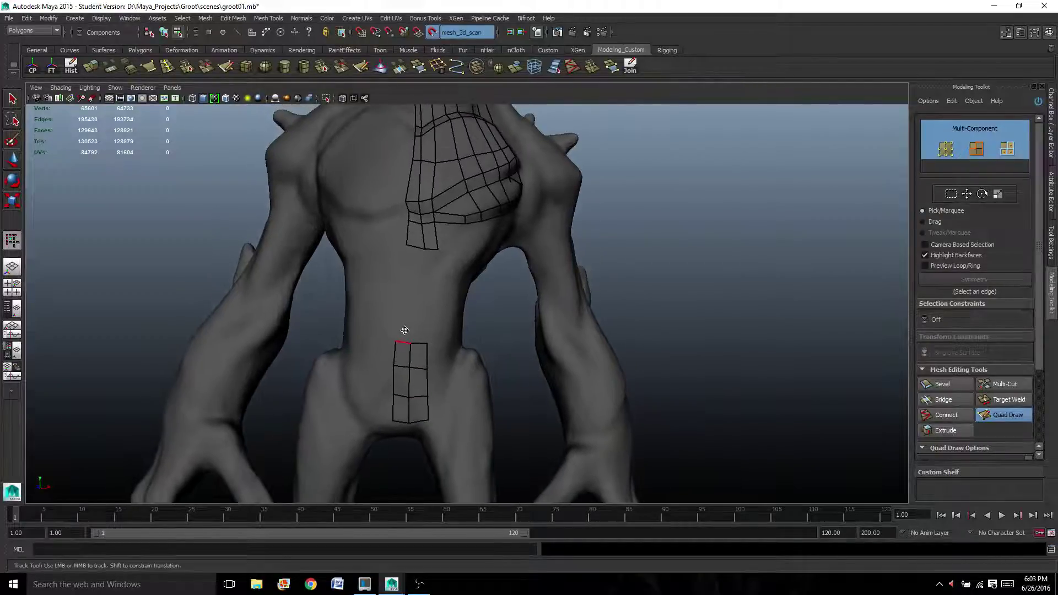
left_click(415, 298)
left_click(405, 320, "shift")
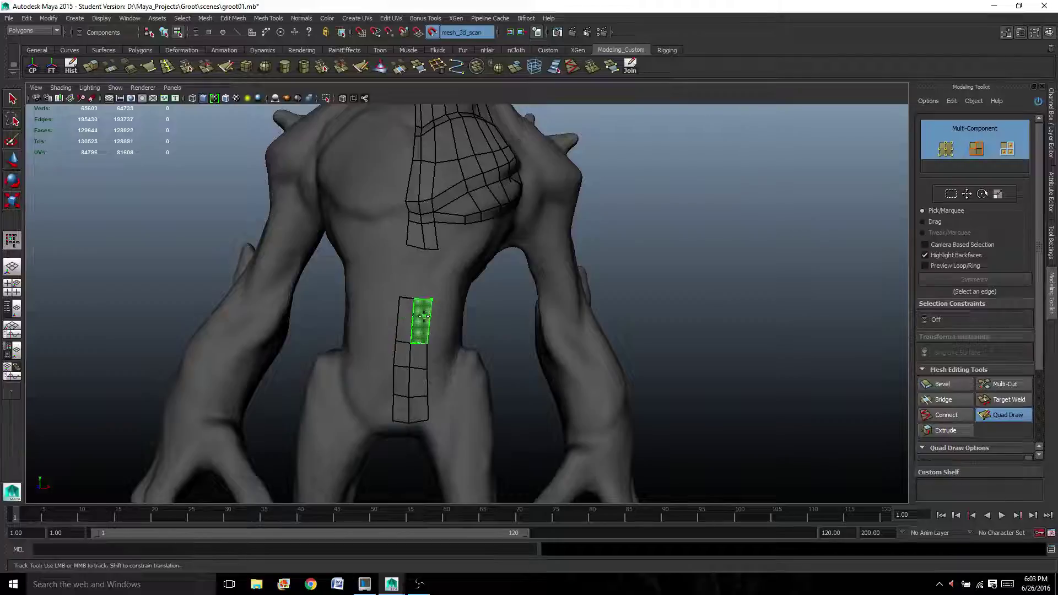
left_click(424, 321, "shift")
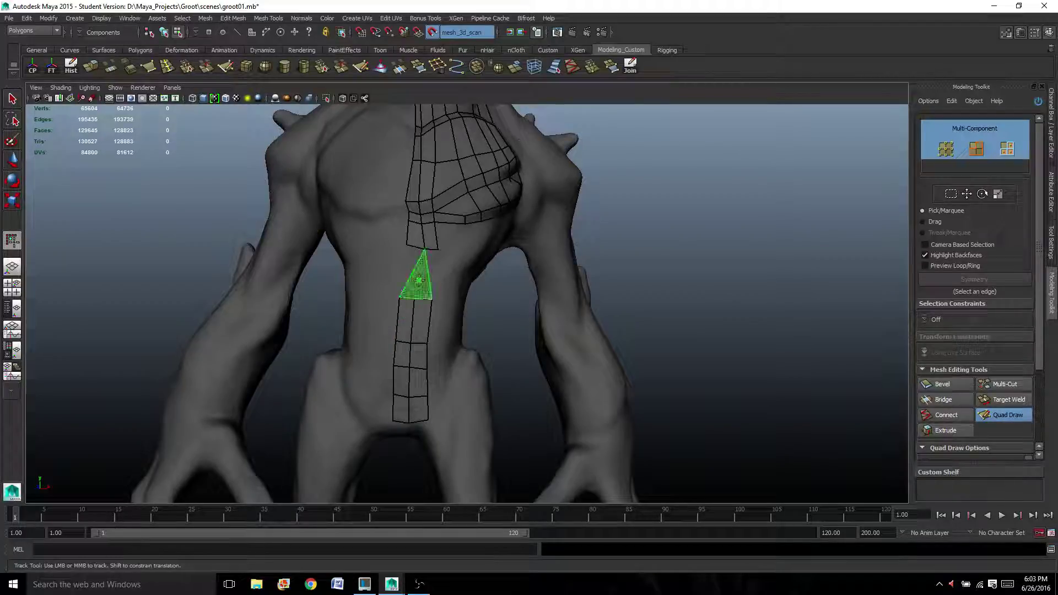
left_click(428, 273, "shift")
left_click(427, 272, "shift")
left_click(409, 274, "shift")
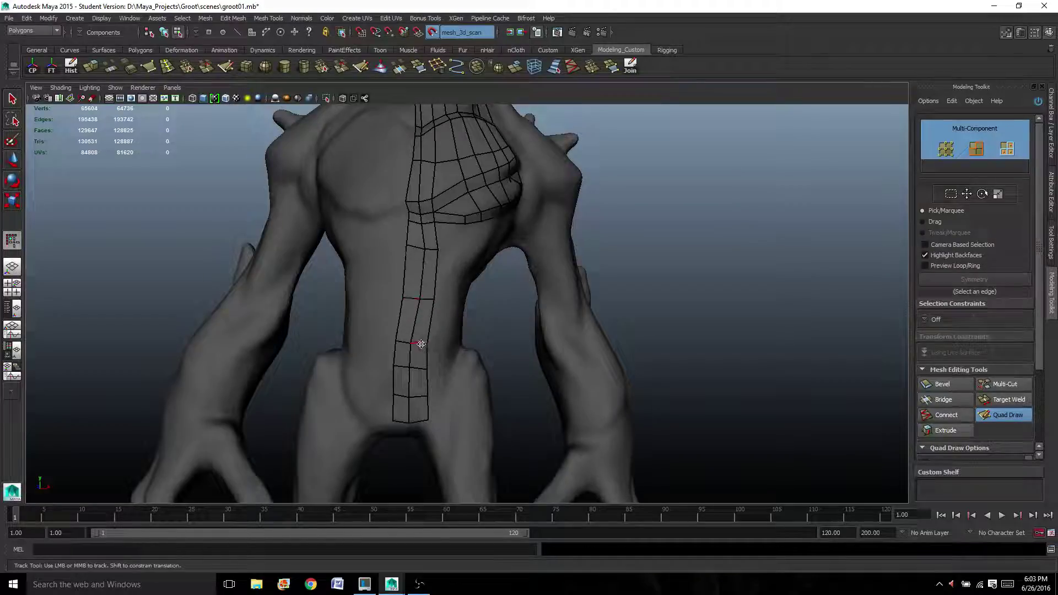
Move the bottom outer corner vertex of the abdomen strip outward and up toward the hip crease.
left_click_drag(421, 344, 361, 342, "alt")
middle_click_drag(362, 342, 429, 342, "alt")
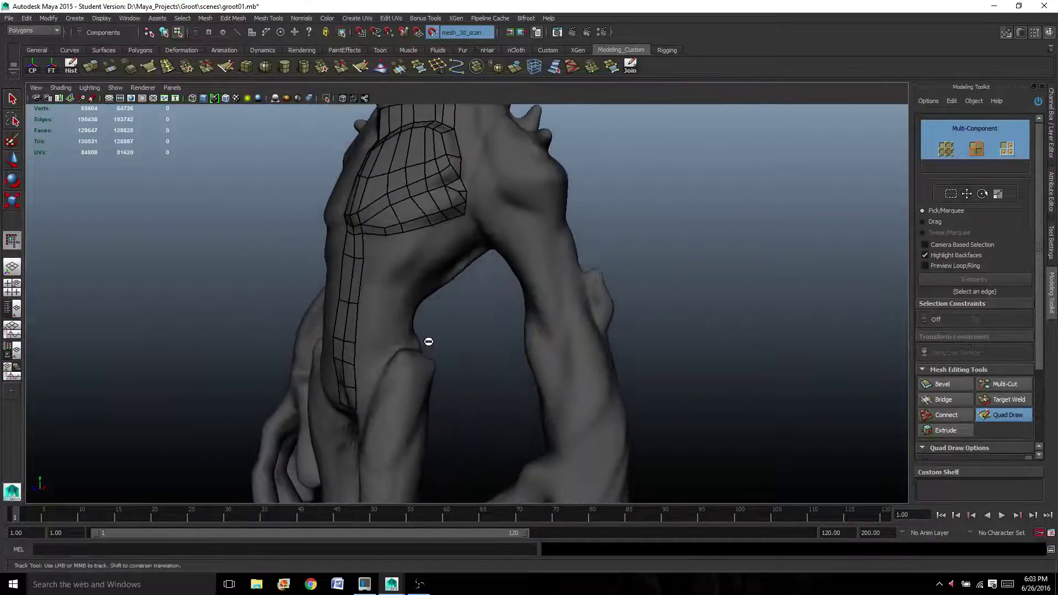
right_click_drag(429, 342, 458, 343, "alt")
middle_click_drag(353, 352, 450, 291, "alt")
mouse_move(410, 314)
left_mouse_down("alt")
mouse_move(439, 319)
mouse_move(439, 352)
mouse_move(408, 347)
mouse_move(363, 380)
mouse_move(380, 263)
left_mouse_up("alt")
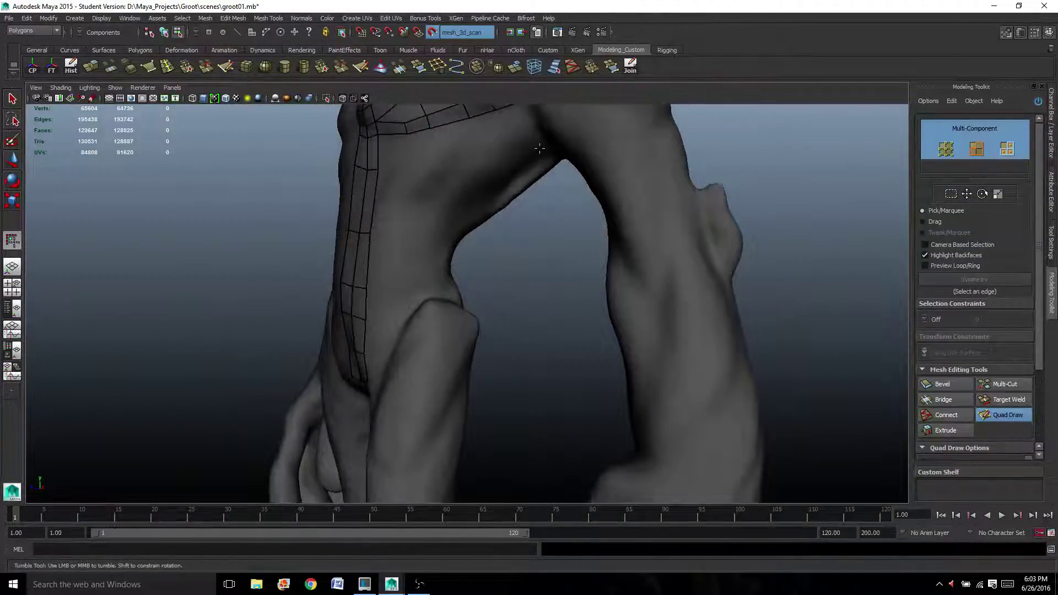
mouse_move(540, 148)
left_mouse_down("alt")
mouse_move(499, 231)
mouse_move(505, 255)
mouse_move(355, 243)
mouse_move(568, 247)
left_mouse_up("alt")
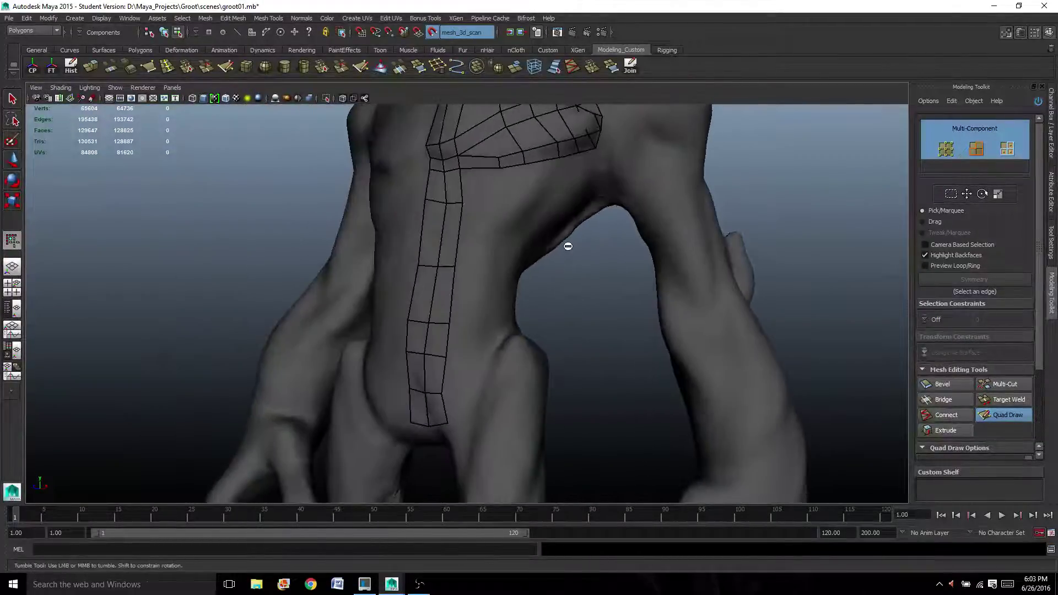
left_click_drag(456, 421, 520, 274, "alt")
left_click_drag(562, 305, 529, 292, "alt")
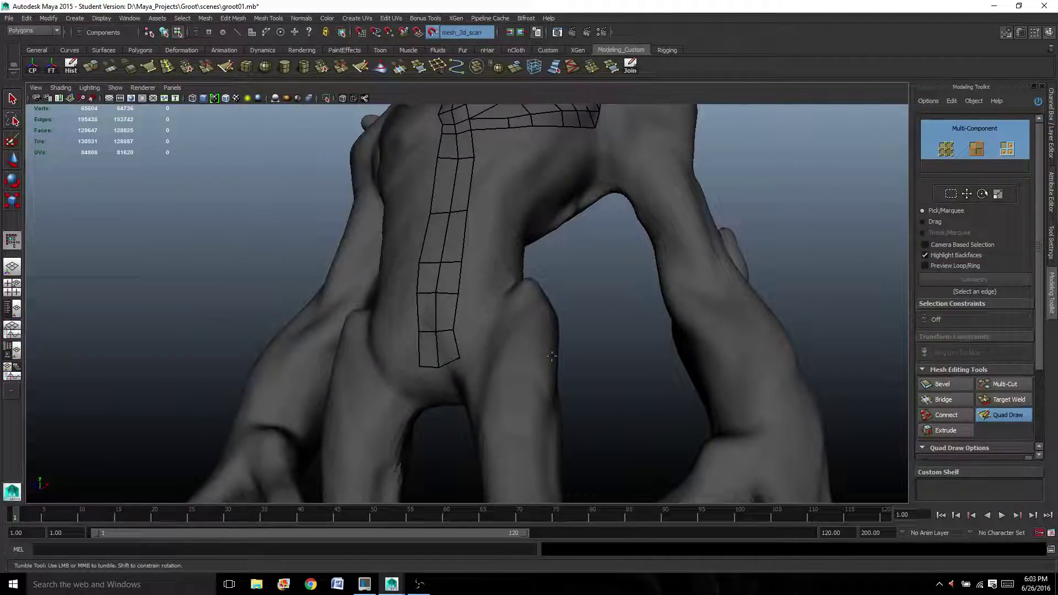
mouse_move(463, 354)
left_mouse_down("alt")
mouse_move(496, 330)
mouse_move(472, 355)
left_mouse_up("alt")
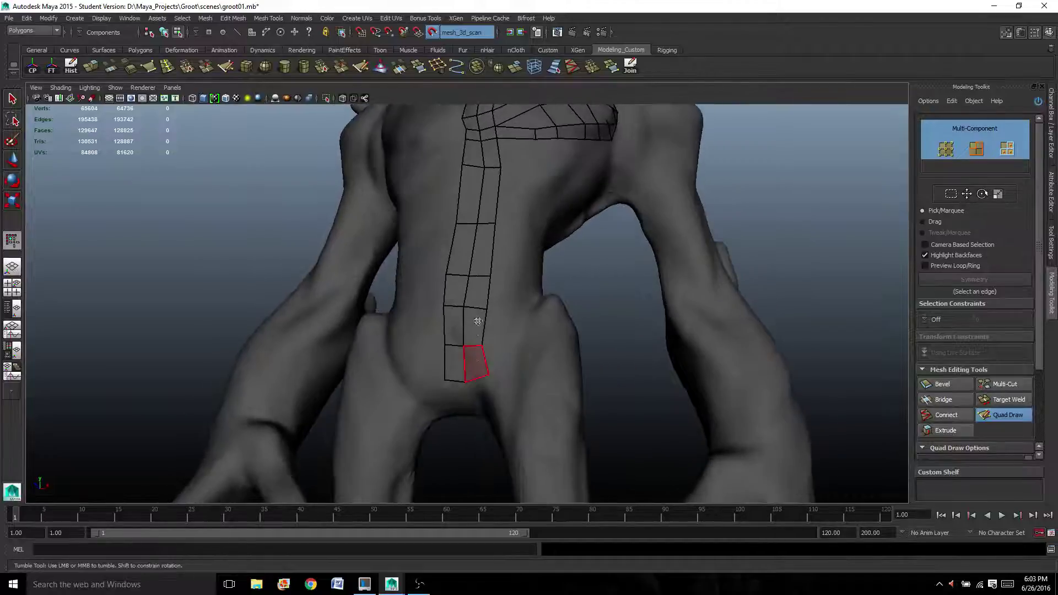
Place vertices at the underside of the crotch and fill two quads down from the end of the abdomen strip.
left_click_drag(508, 433, 531, 404, "alt")
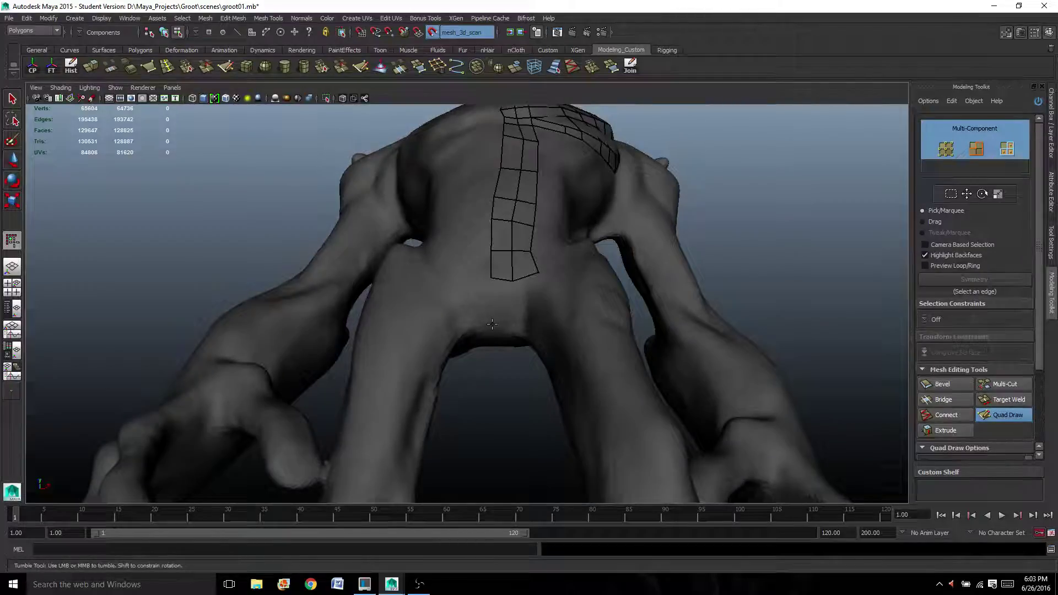
left_click(515, 324)
left_click(504, 306, "shift")
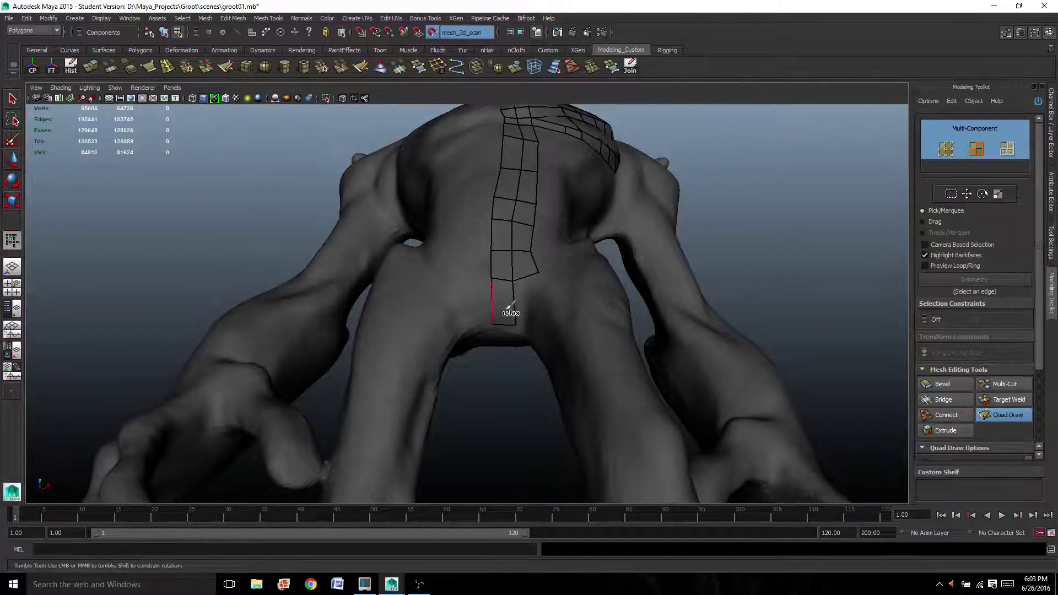
left_click(532, 323, "shift")
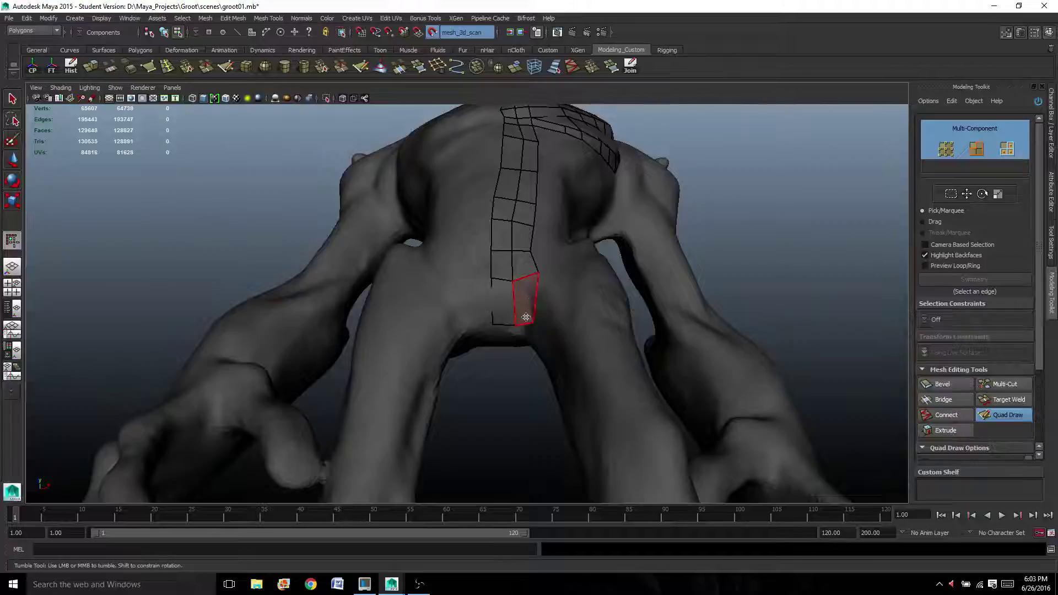
left_click(530, 325, "shift")
Place vertices along the left hip crease and fill two quads beside the lower end of the abdomen strip.
left_click_drag(528, 324, 501, 365, "alt")
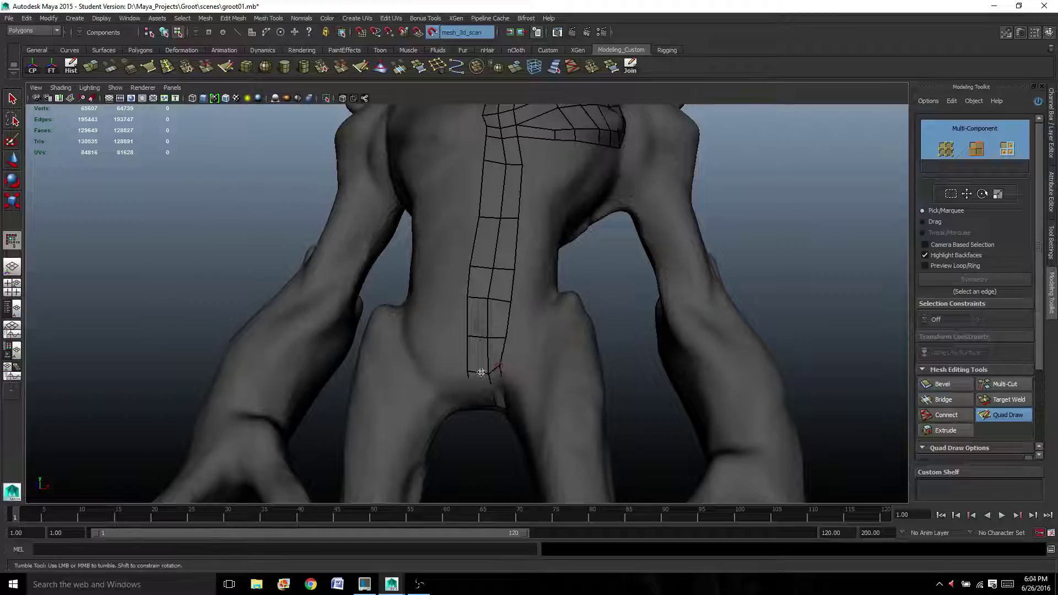
left_click(525, 349)
left_click(529, 323)
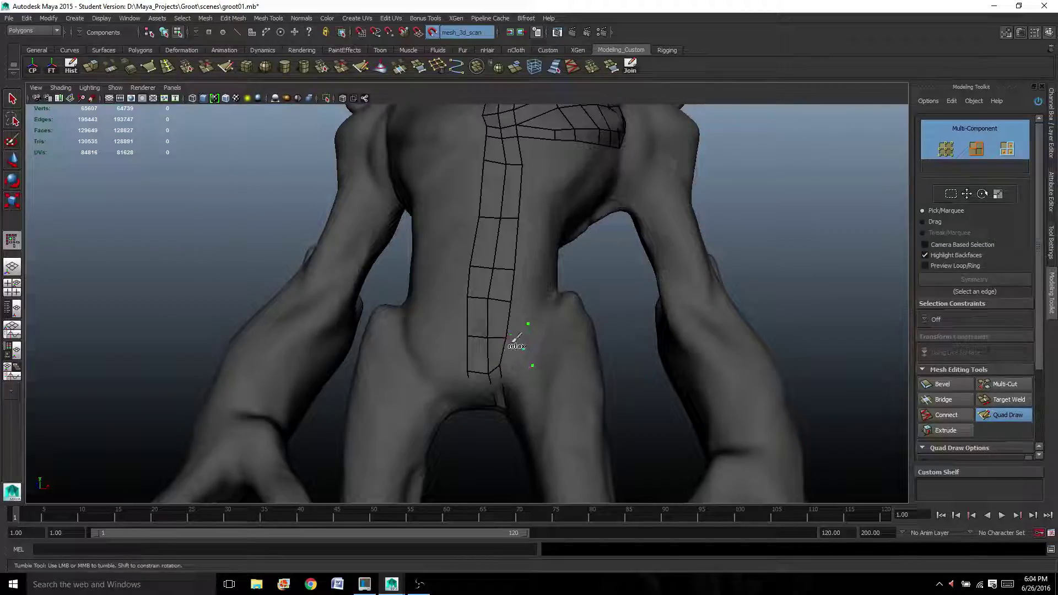
left_click(515, 352, "shift")
left_click(519, 370, "shift")
Adjust the outer vertex at the base of the left hip crease and fill two quads further up the crease.
mouse_move(528, 326)
left_mouse_down()
mouse_move(491, 357)
mouse_move(470, 398)
left_mouse_up()
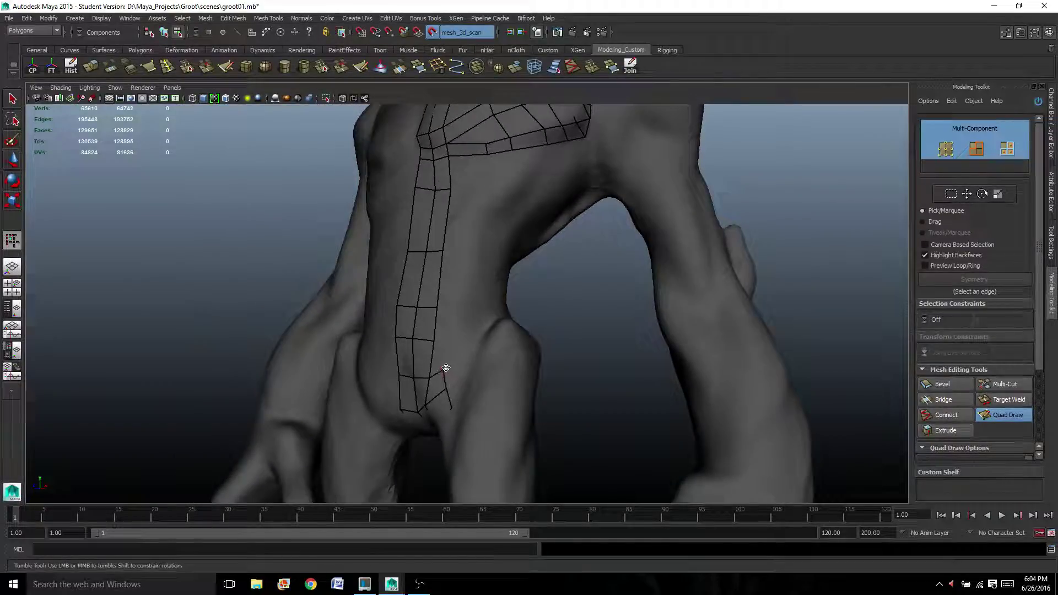
left_click_drag(448, 388, 469, 379)
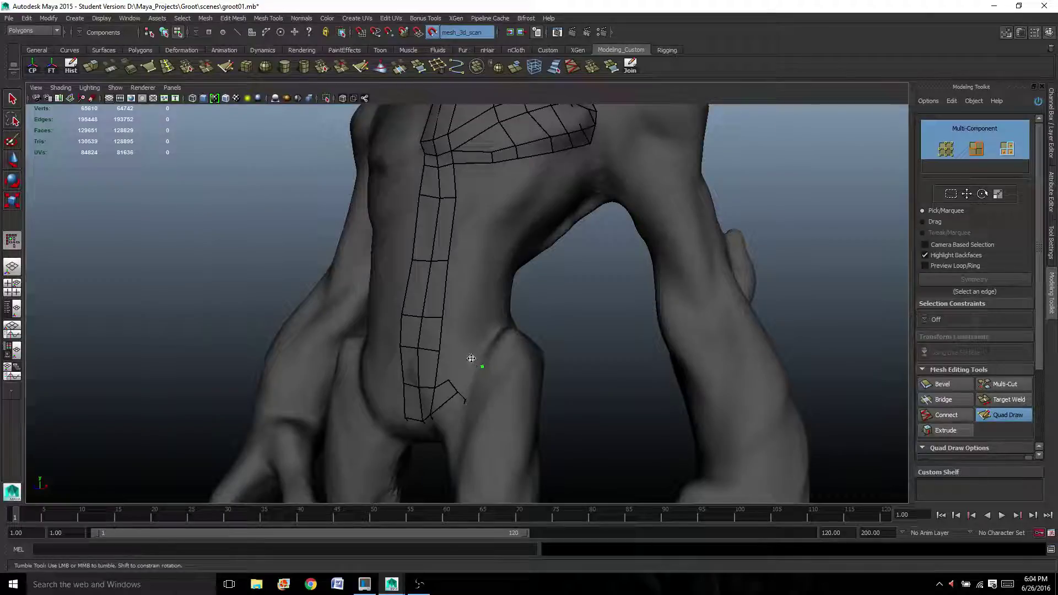
left_click(466, 353)
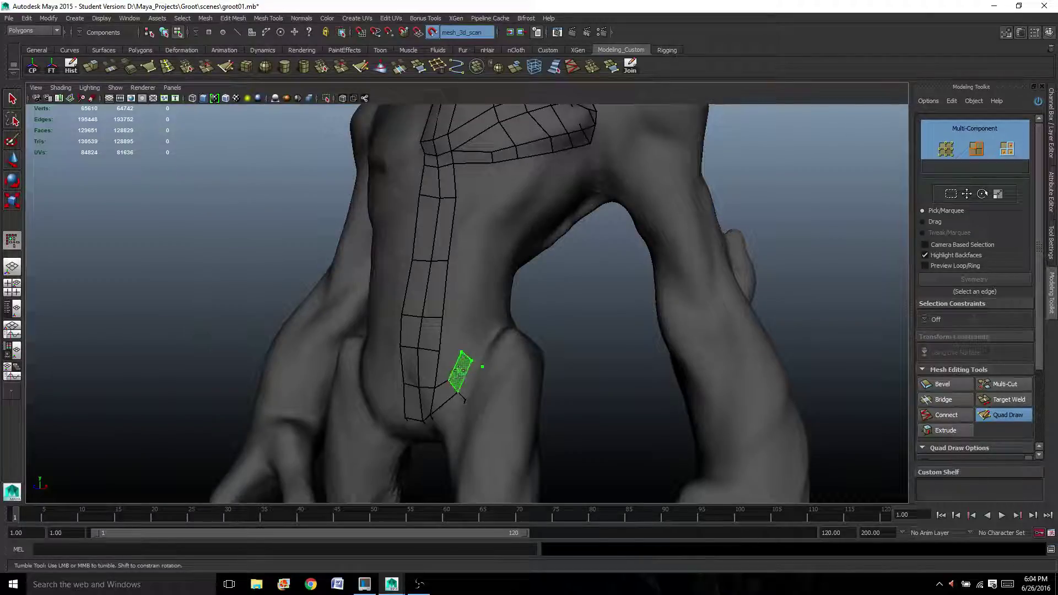
left_click(459, 373, "shift")
left_click(473, 380, "shift")
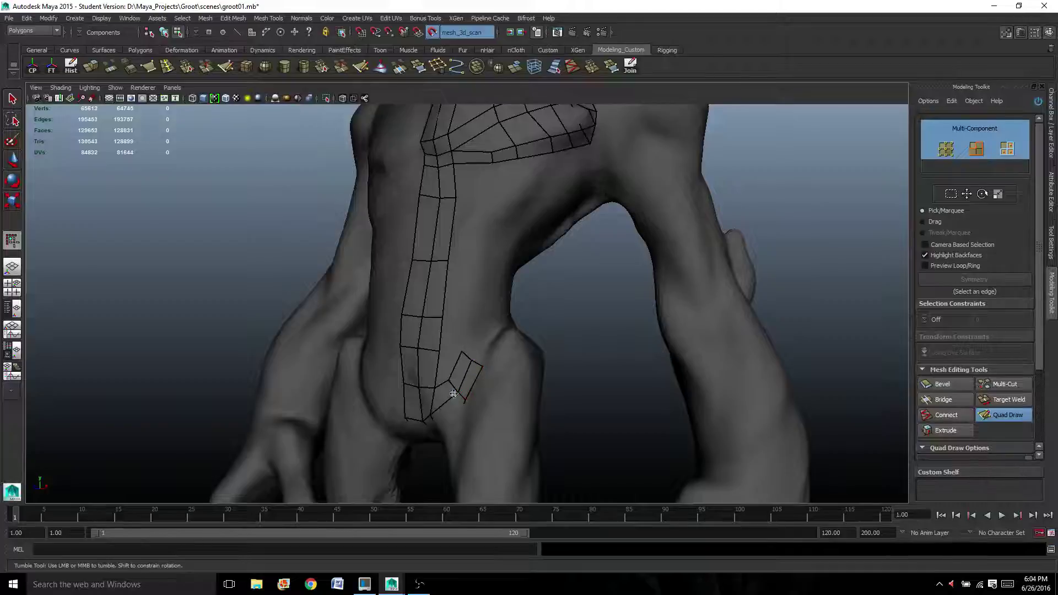
Place vertices higher along the left hip crease and extend the crease strip with another pair of quads.
left_click_drag(473, 379, 388, 349, "alt")
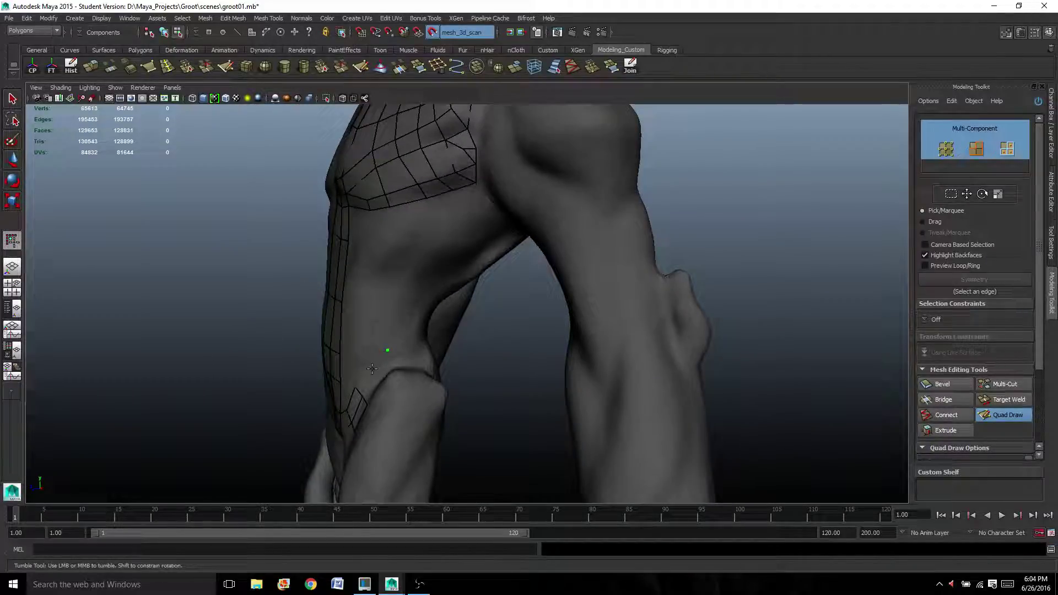
left_click(370, 366)
left_click(384, 379)
left_click_drag(383, 380, 424, 384, "alt")
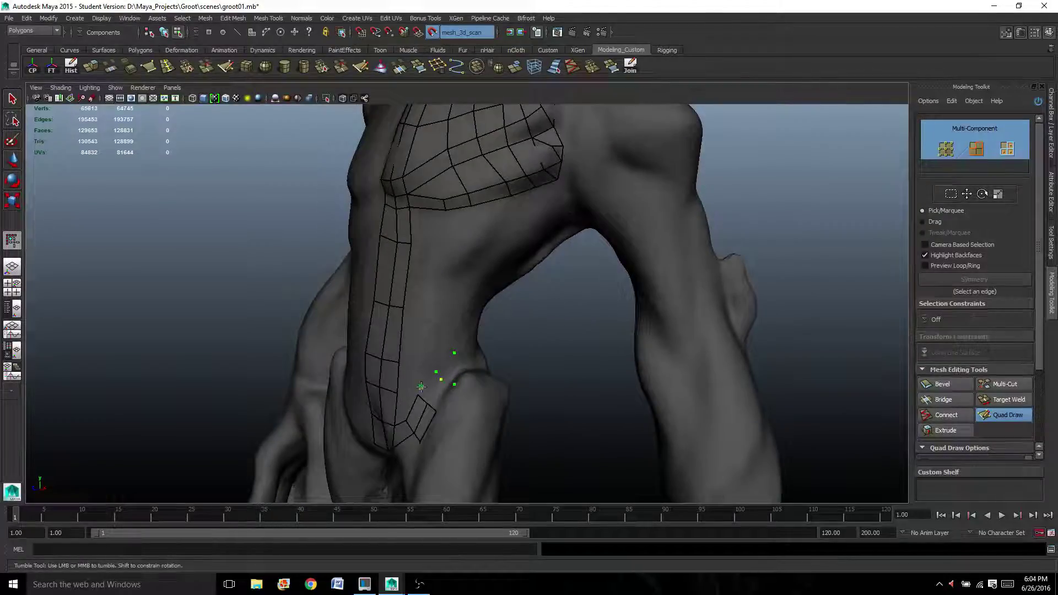
left_click(427, 386, "shift")
left_click(444, 392, "shift")
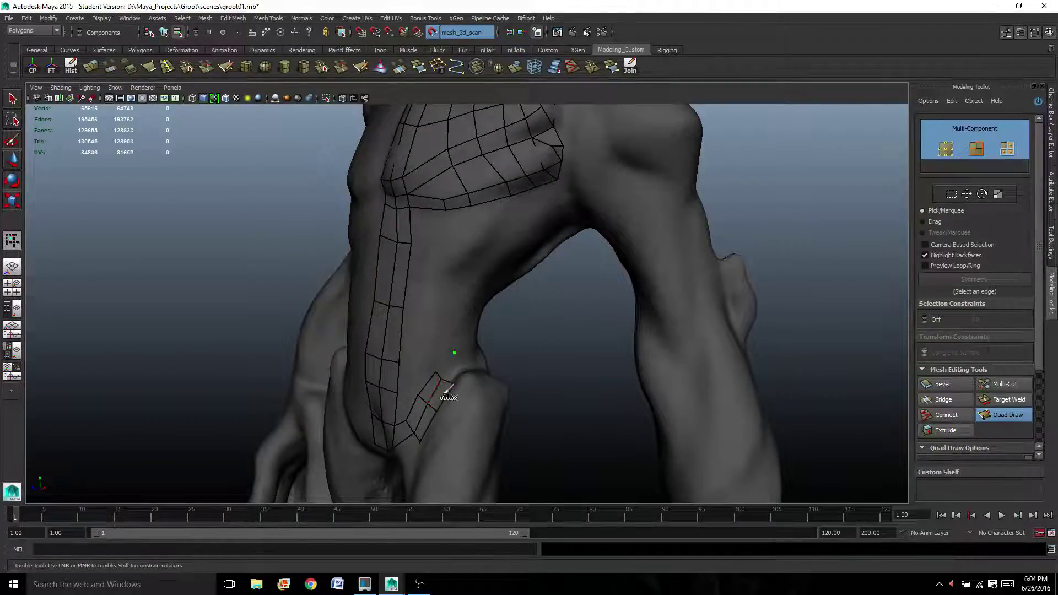
Fill two more quads to bring the crease strip up to the top of the left thigh.
left_click_drag(445, 391, 455, 390, "alt")
middle_click_drag(454, 391, 458, 361, "alt")
left_click_drag(458, 361, 479, 397, "alt")
left_click(484, 356, "shift")
scroll(484, 358, "up", 3)
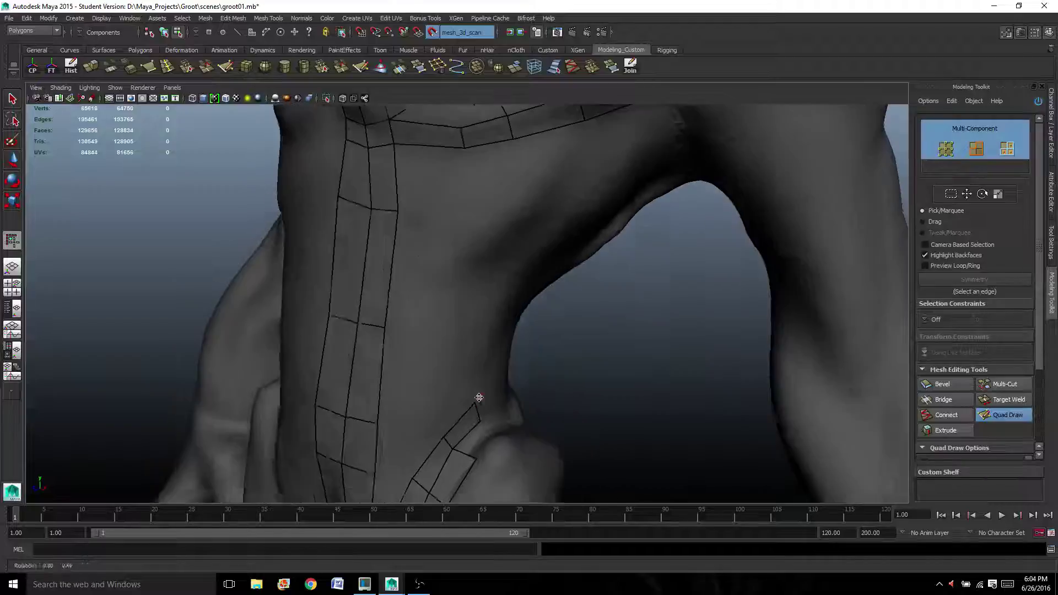
middle_click_drag(479, 397, 515, 281, "alt")
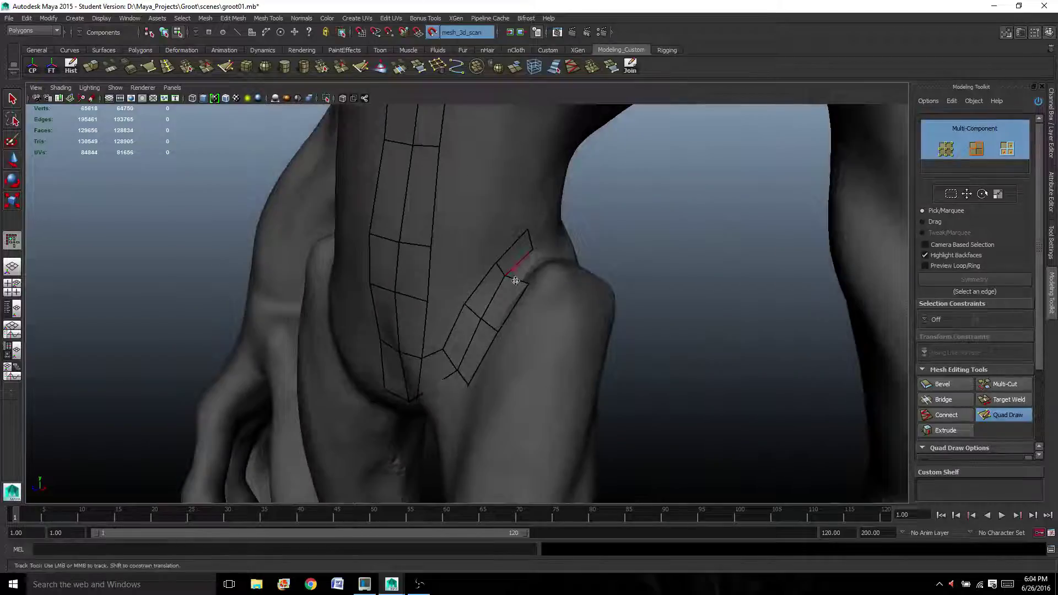
mouse_move(531, 238)
left_mouse_down()
mouse_move(525, 233)
mouse_move(485, 286)
mouse_move(415, 296)
mouse_move(391, 269)
mouse_move(385, 278)
mouse_move(399, 281)
left_mouse_up()
left_click(537, 255, "shift")
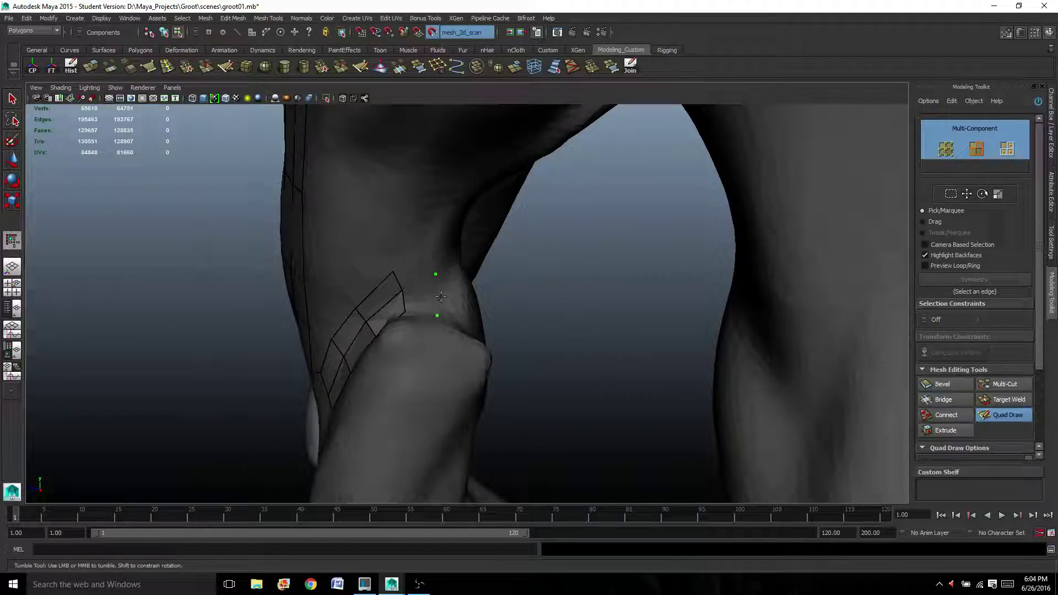
Continue the two-quad-wide strip around the outer side of the left hip with four quads above the thigh.
left_click(416, 282, "shift")
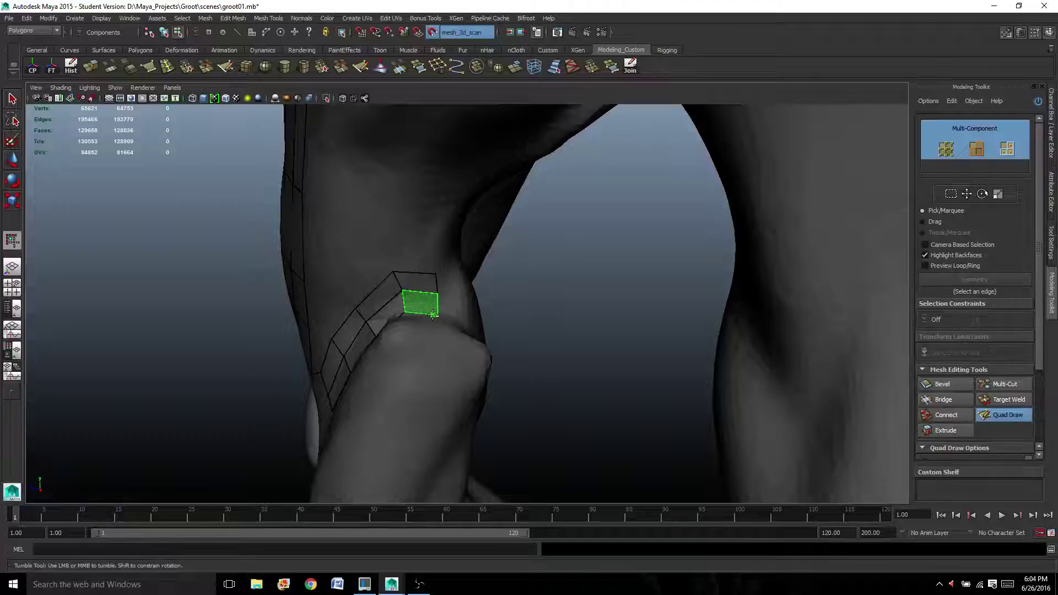
mouse_move(444, 310)
left_mouse_down("alt")
mouse_move(331, 300)
mouse_move(491, 303)
mouse_move(493, 286)
mouse_move(527, 279)
mouse_move(447, 298)
mouse_move(309, 291)
mouse_move(346, 286)
mouse_move(414, 304)
mouse_move(402, 300)
left_mouse_up("alt")
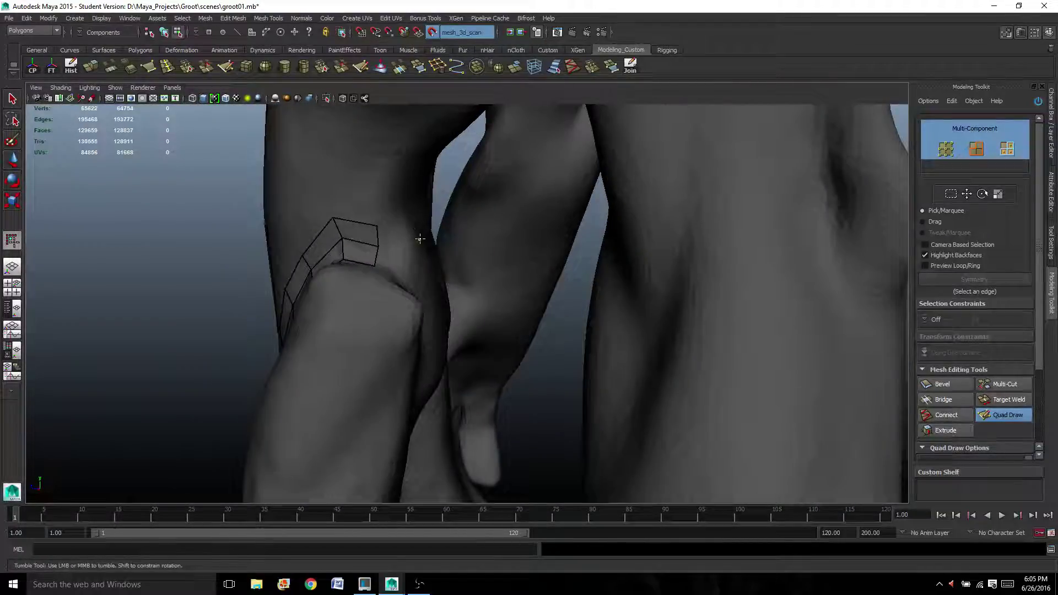
key("shift")
left_click(400, 265, "shift")
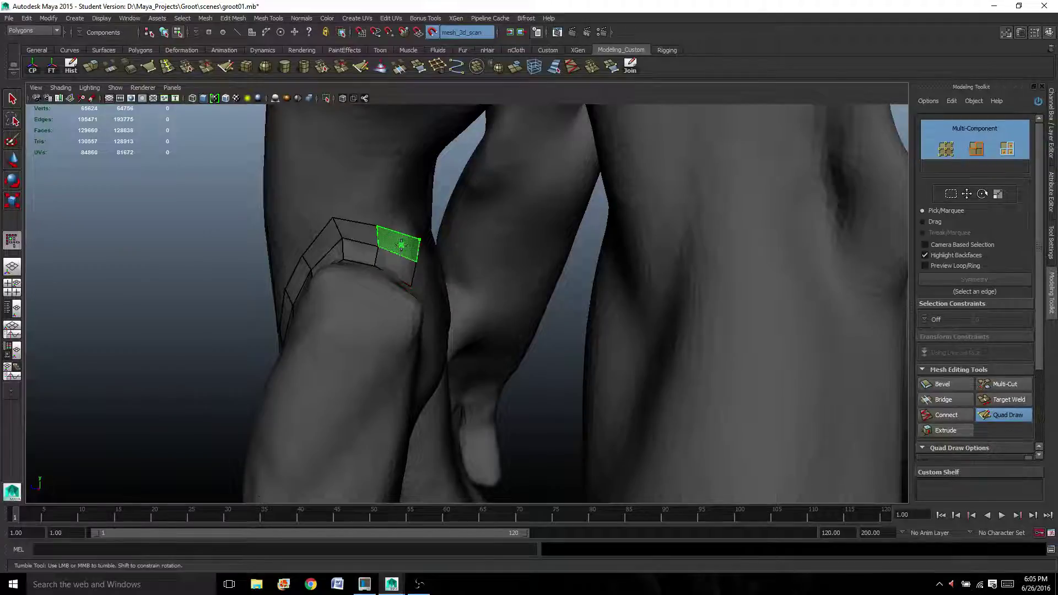
left_click(402, 245, "shift")
Examine the hip strip and its surroundings from the front, back, side and underside of the pelvis.
left_click_drag(330, 270, 428, 282, "alt")
right_click_drag(427, 281, 409, 366, "alt")
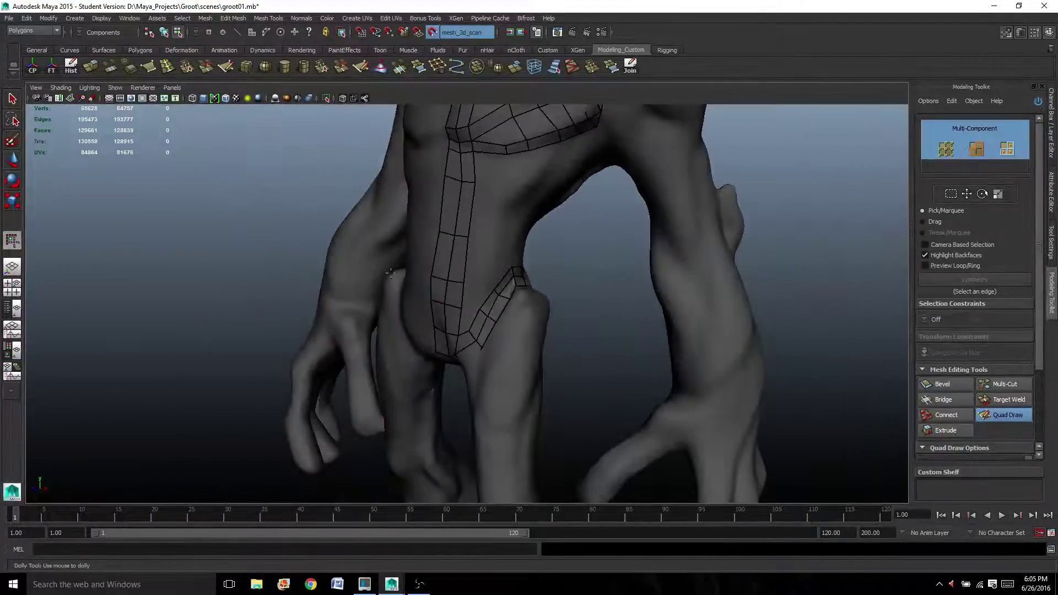
right_click_drag(391, 272, 427, 259, "alt")
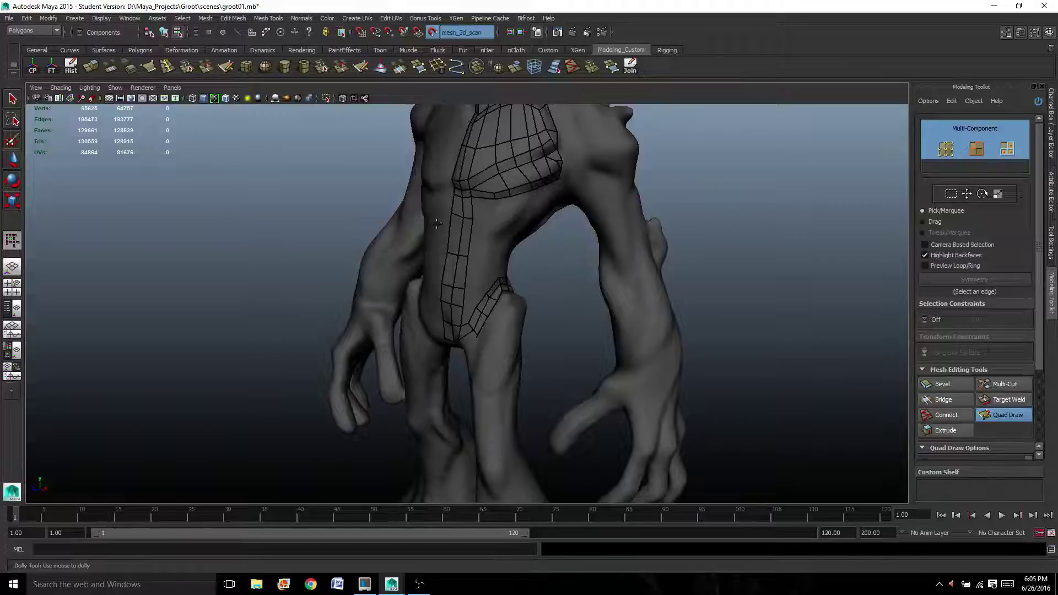
left_click_drag(503, 497, 398, 340, "alt")
middle_click_drag(397, 340, 491, 349, "alt")
scroll(491, 349, "down", 4)
left_click_drag(491, 349, 343, 333, "alt")
scroll(340, 333, "up", 3)
middle_click_drag(337, 334, 478, 373, "alt")
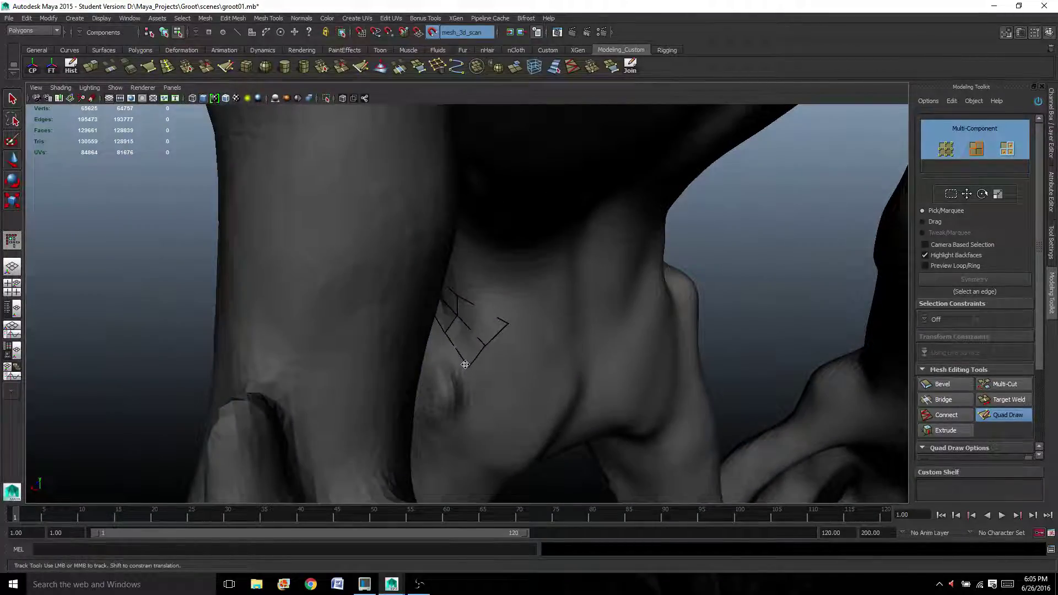
left_click_drag(465, 364, 404, 342, "alt")
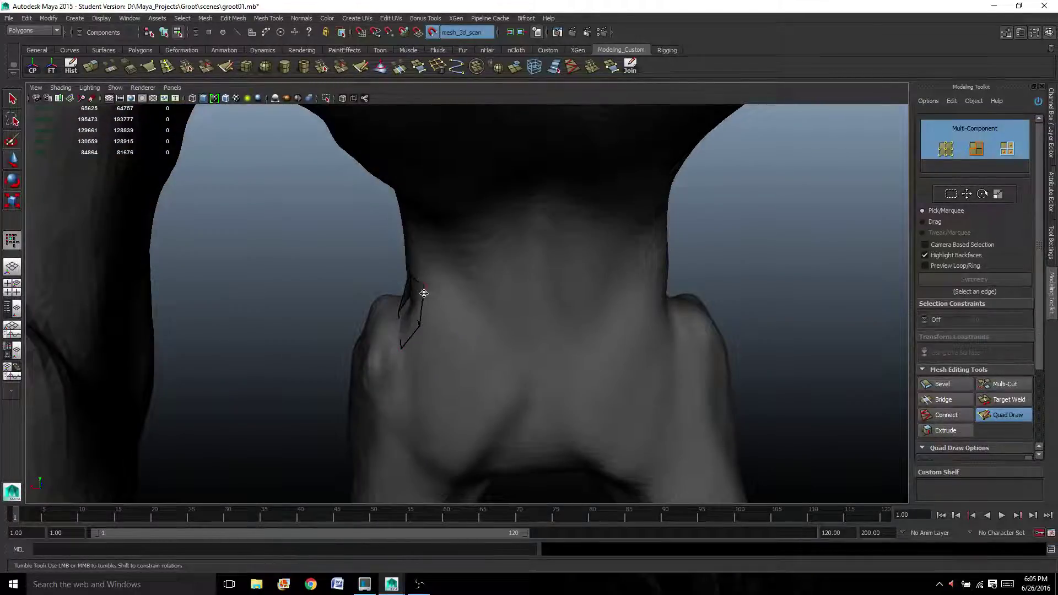
left_click_drag(401, 335, 548, 346, "alt")
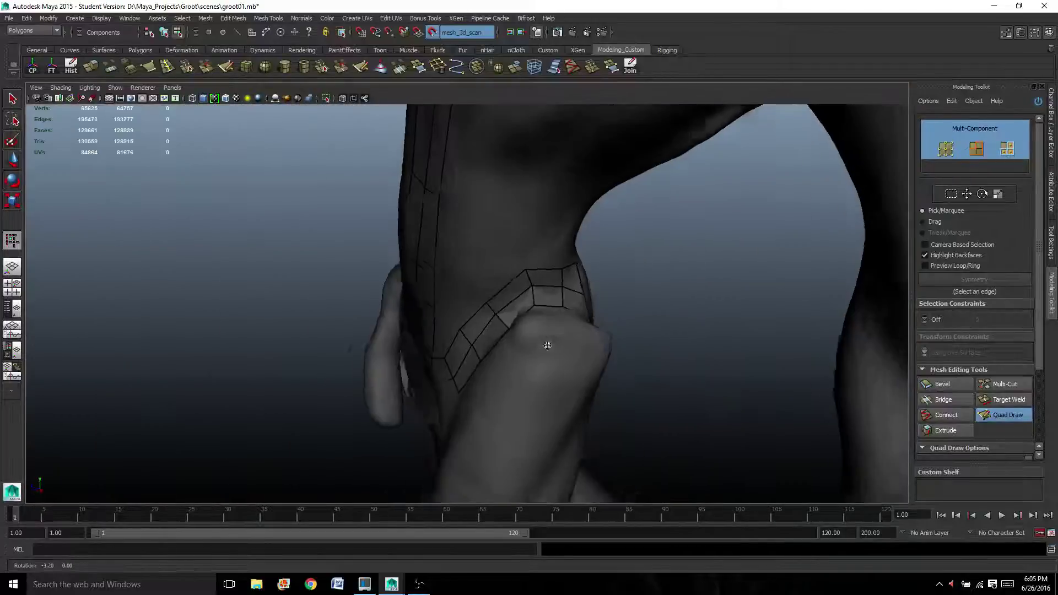
mouse_move(547, 346)
right_mouse_down("alt")
mouse_move(545, 334)
mouse_move(533, 336)
right_mouse_up("alt")
left_click_drag(636, 346, 550, 302, "alt")
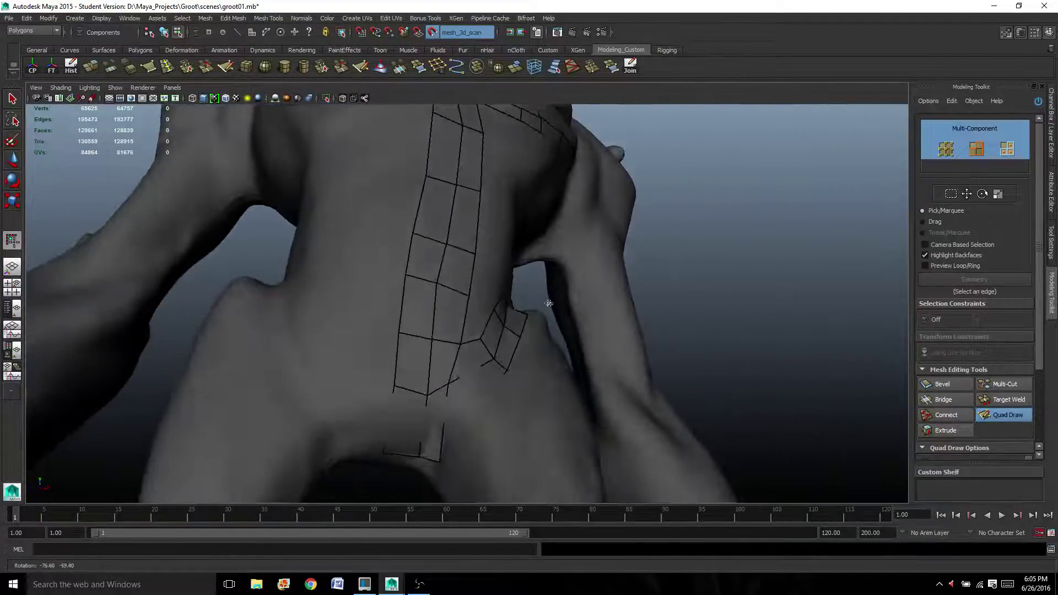
left_click_drag(431, 359, 463, 330, "alt")
middle_click_drag(463, 331, 487, 277, "alt")
left_click_drag(487, 277, 453, 286, "alt")
middle_click_drag(453, 286, 373, 484, "alt")
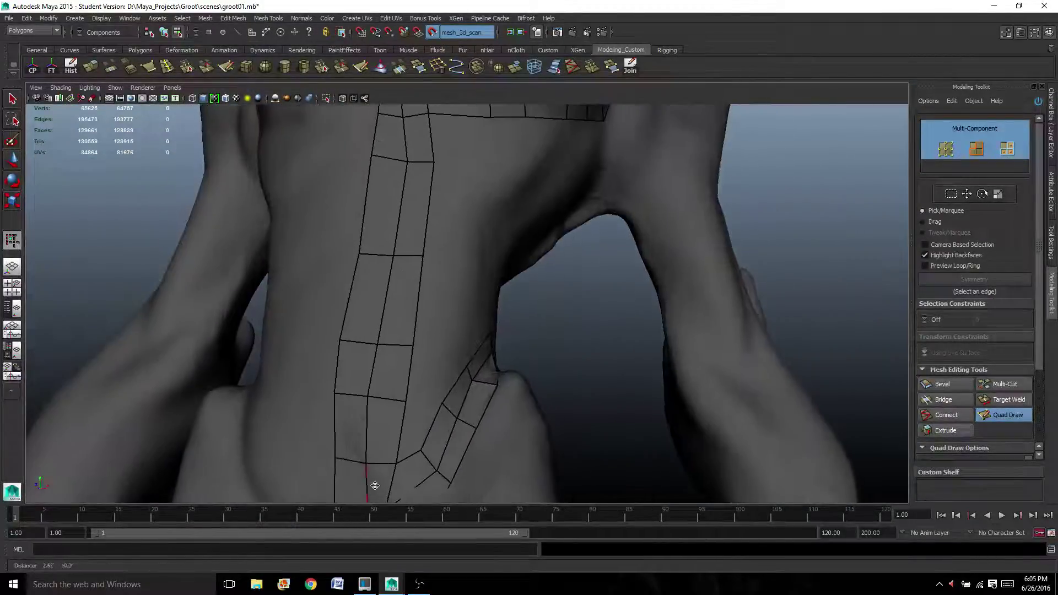
Fill two quads bridging the lower abdomen strip to the hip crease strip.
right_click_drag(373, 484, 444, 305, "alt")
scroll(444, 304, "up", 3)
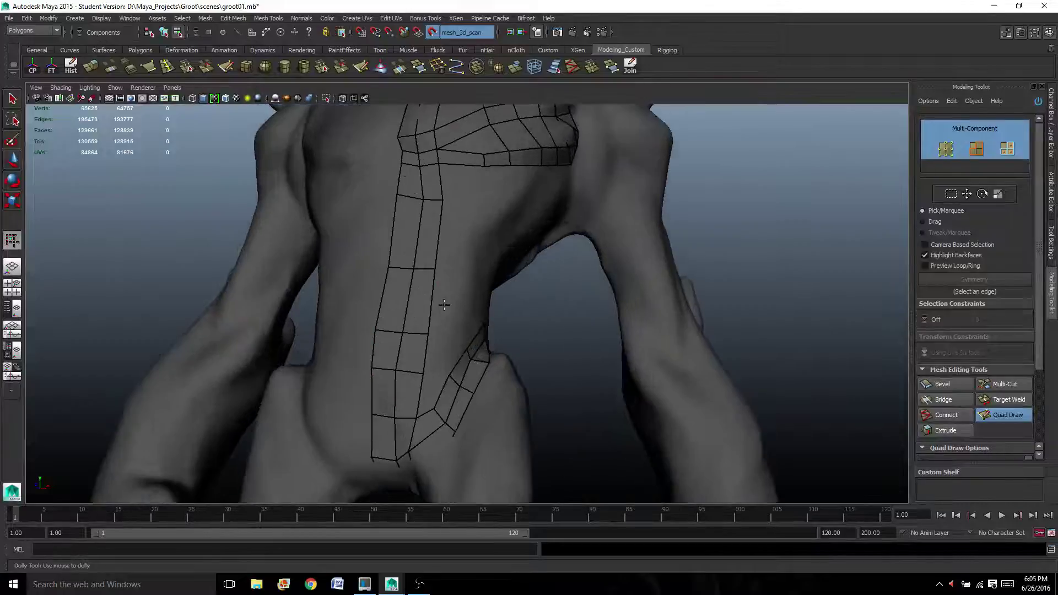
left_click_drag(444, 304, 453, 309, "alt")
left_click(427, 401, "shift")
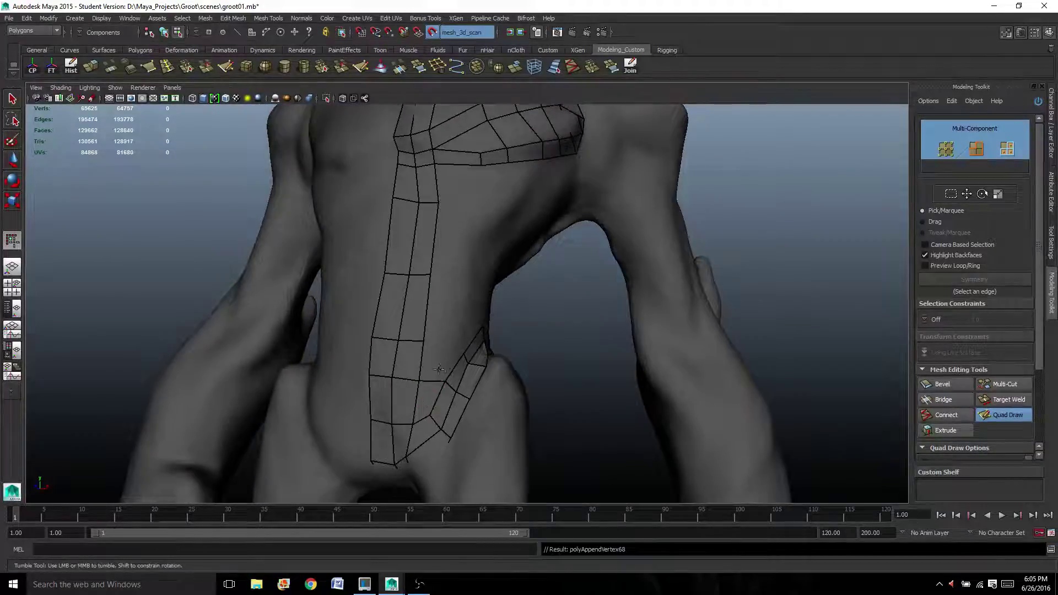
left_click_drag(439, 369, 429, 373, "alt")
left_click(427, 375, "shift")
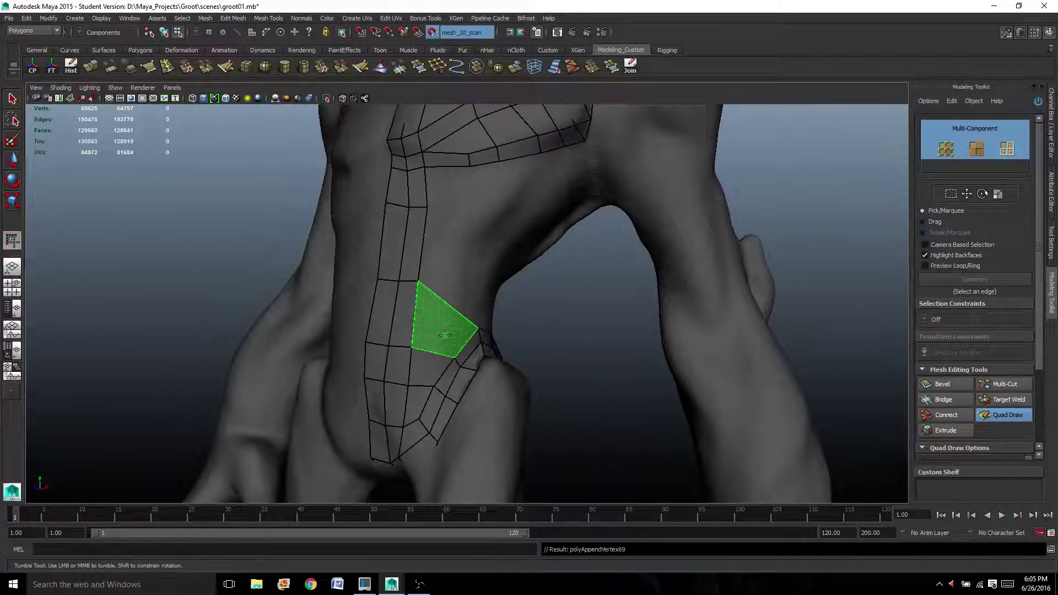
Try to fill large quads directly between the abdomen strip and the top corner of the hip strip.
left_click(444, 335, "shift")
middle_click_drag(435, 332, 413, 378, "alt")
key("ctrl+z")
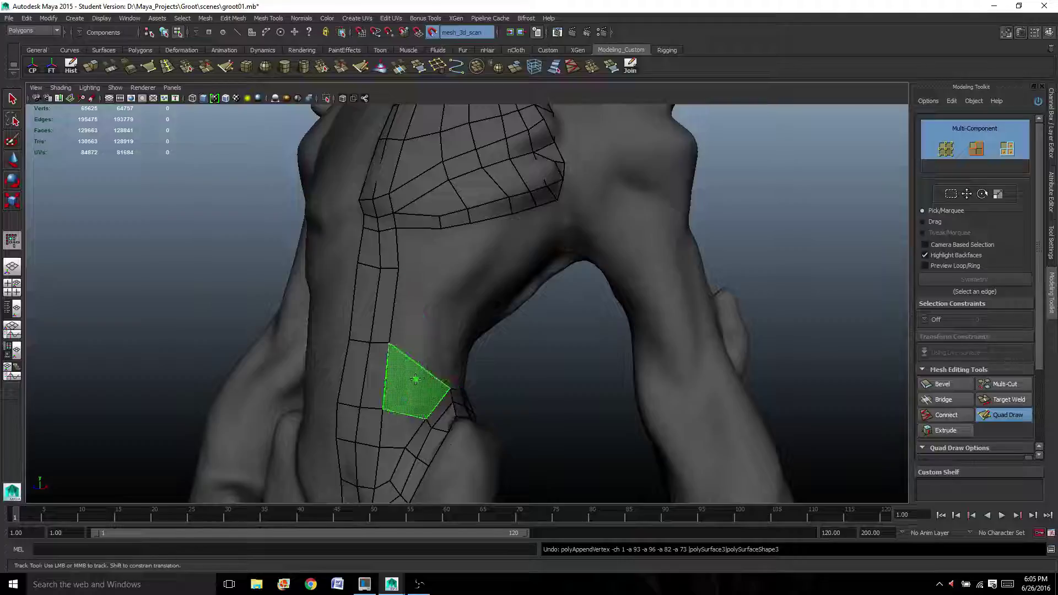
left_click(419, 374, "shift")
left_click_drag(419, 374, 413, 360, "alt")
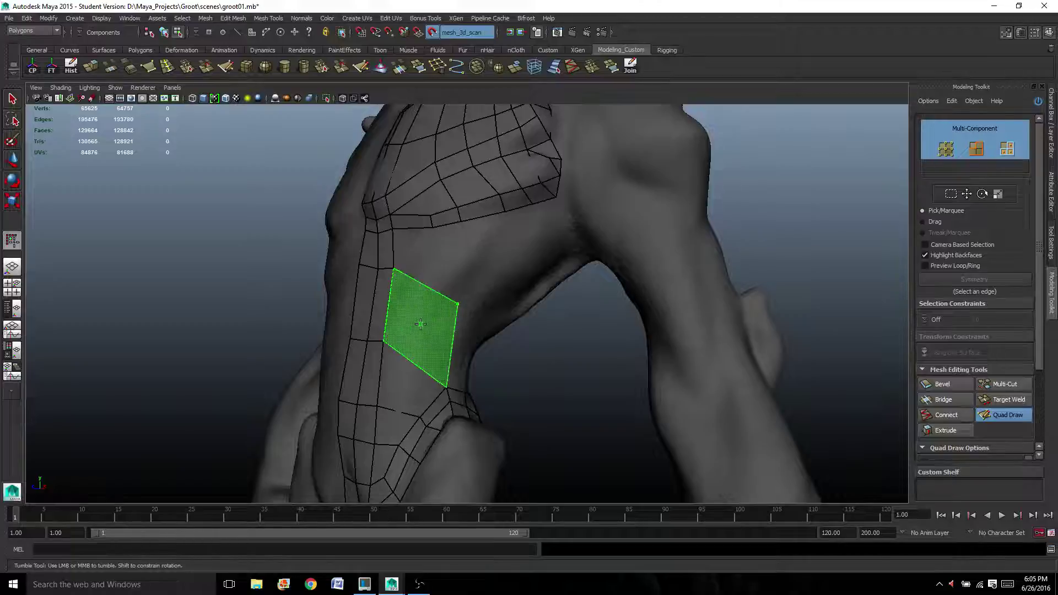
left_click(414, 343, "shift")
left_click_drag(414, 342, 416, 359, "alt")
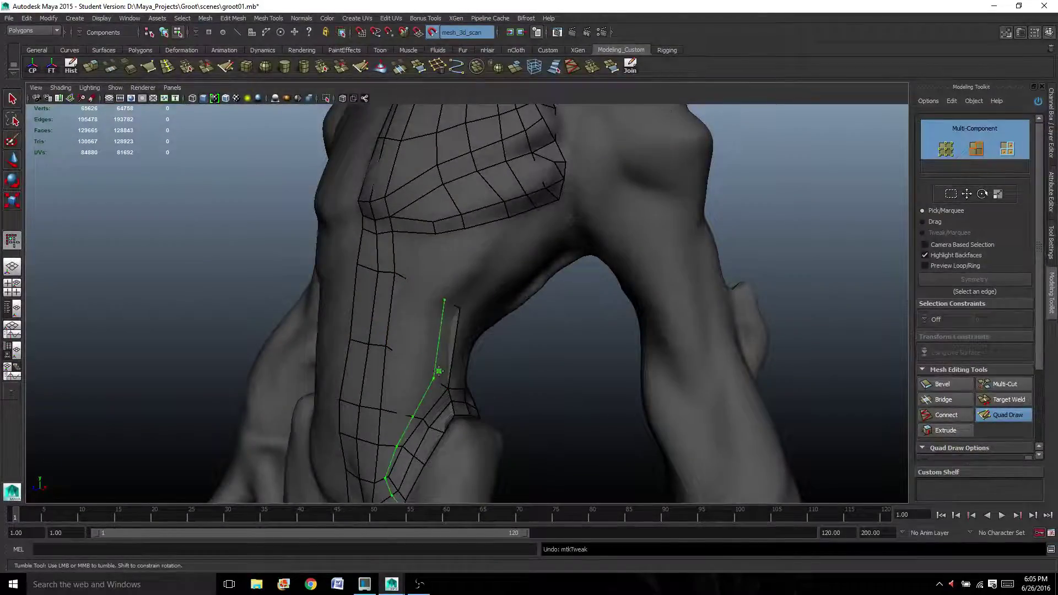
key("ctrl+z")
key("ctrl+z")
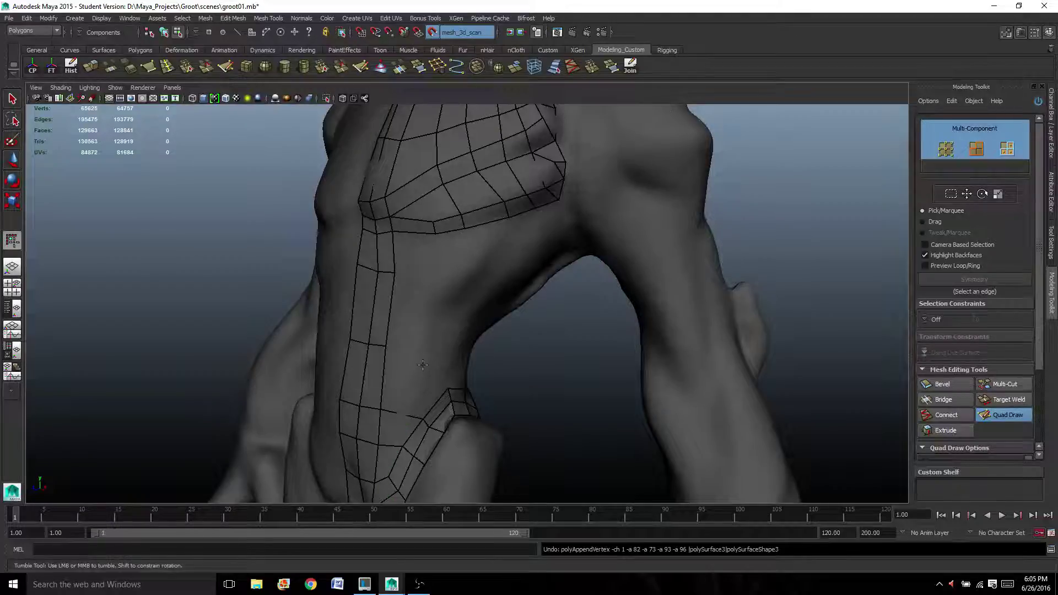
Fill a column of three quads beside the abdomen strip up to the pectoral's lower edge and shift its outer vertices inward.
left_click(434, 367)
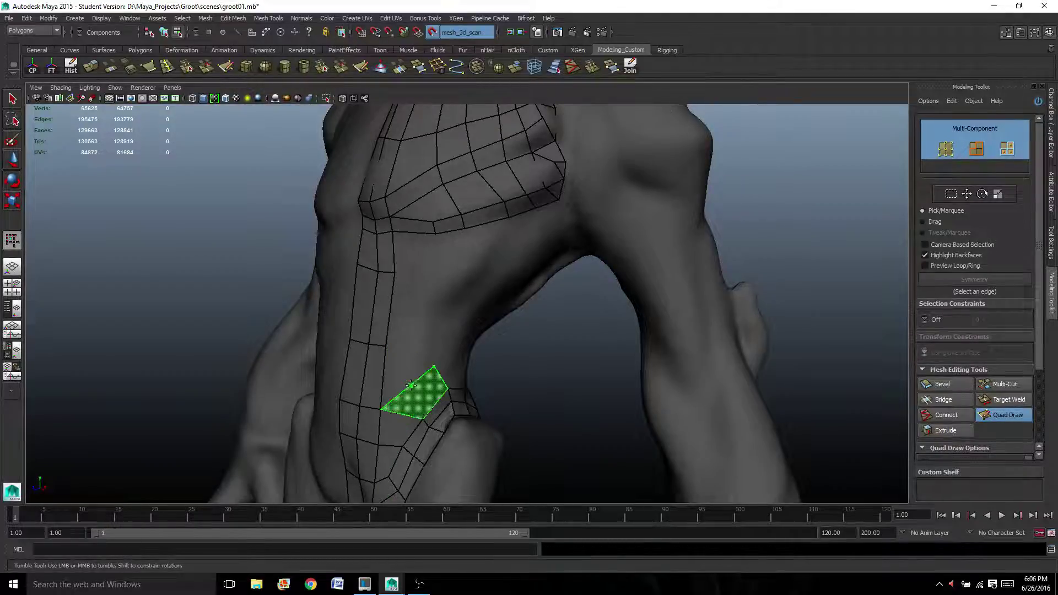
left_click(409, 385, "shift")
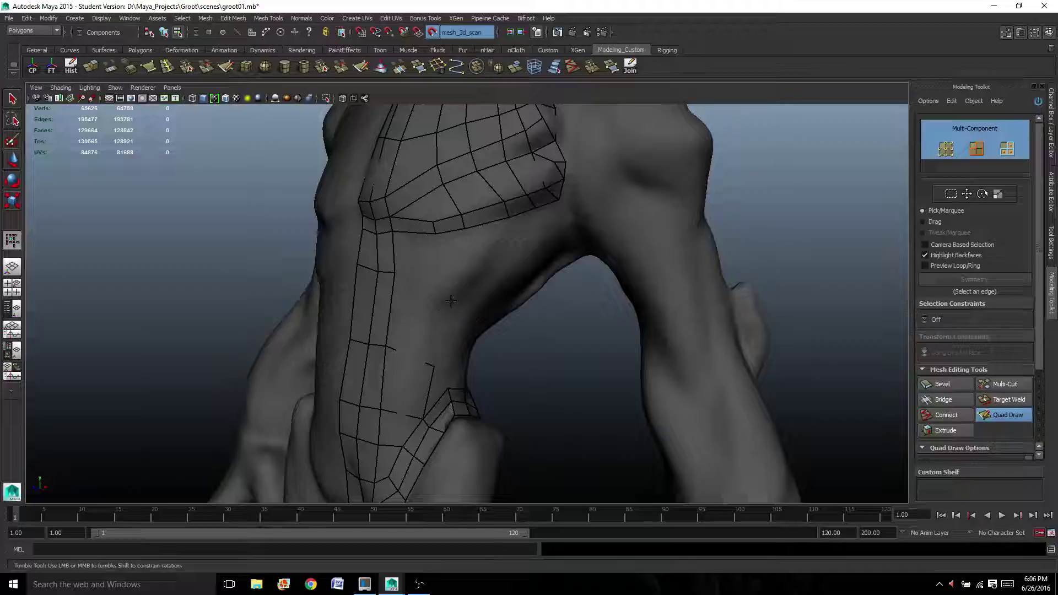
left_click(444, 287)
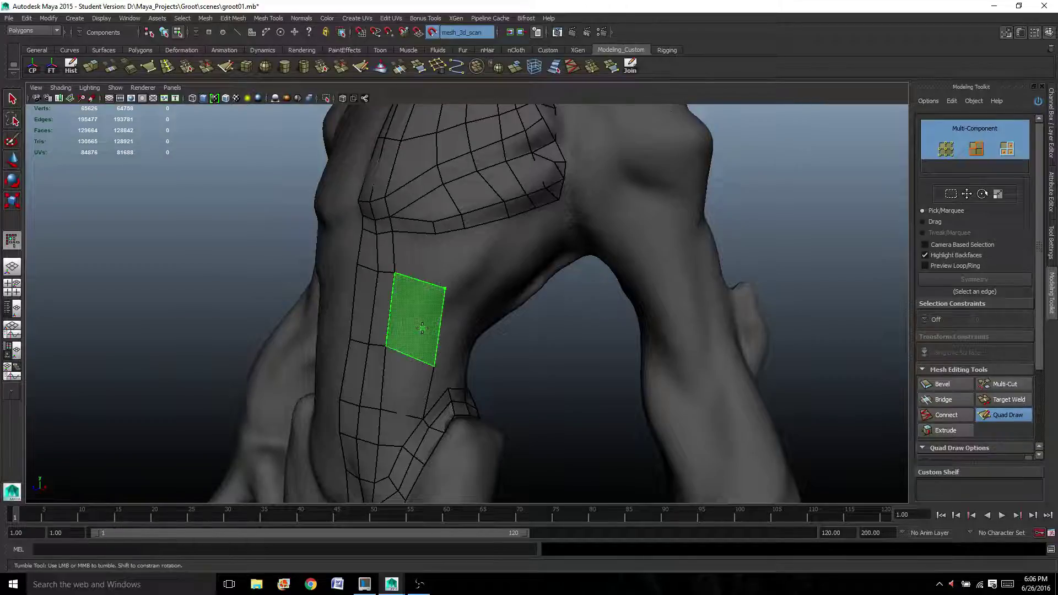
left_click(419, 317, "shift")
left_click(418, 256, "shift")
mouse_move(440, 289)
left_mouse_down("alt")
mouse_move(475, 276)
mouse_move(456, 274)
left_mouse_up("alt")
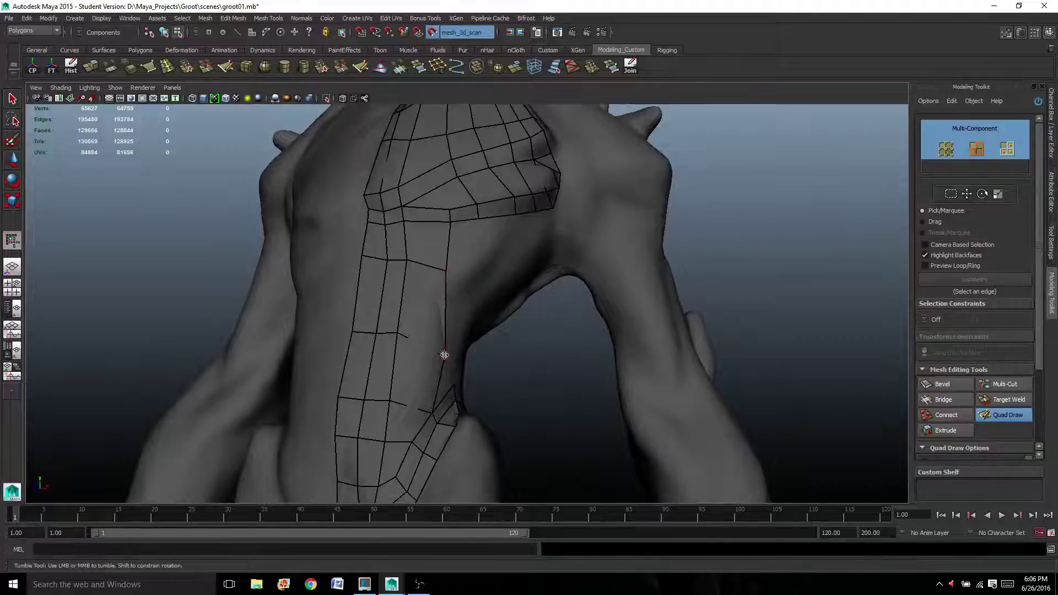
left_click_drag(421, 352, 454, 306, "alt")
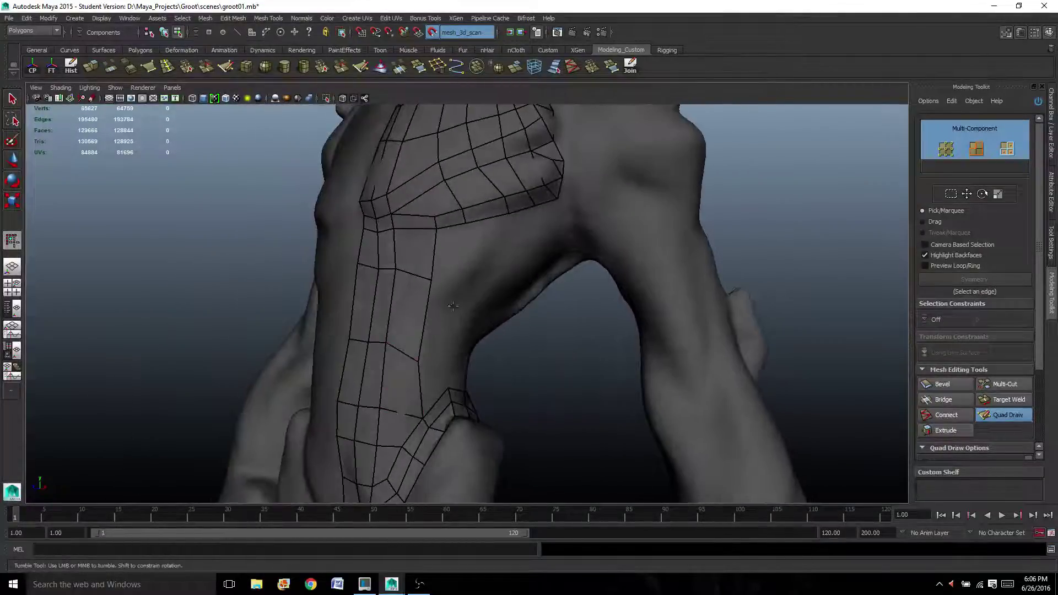
Fill a second column of three quads along the left flank, from the pectoral's lower edge down to the hip strip.
left_click(457, 257, "shift")
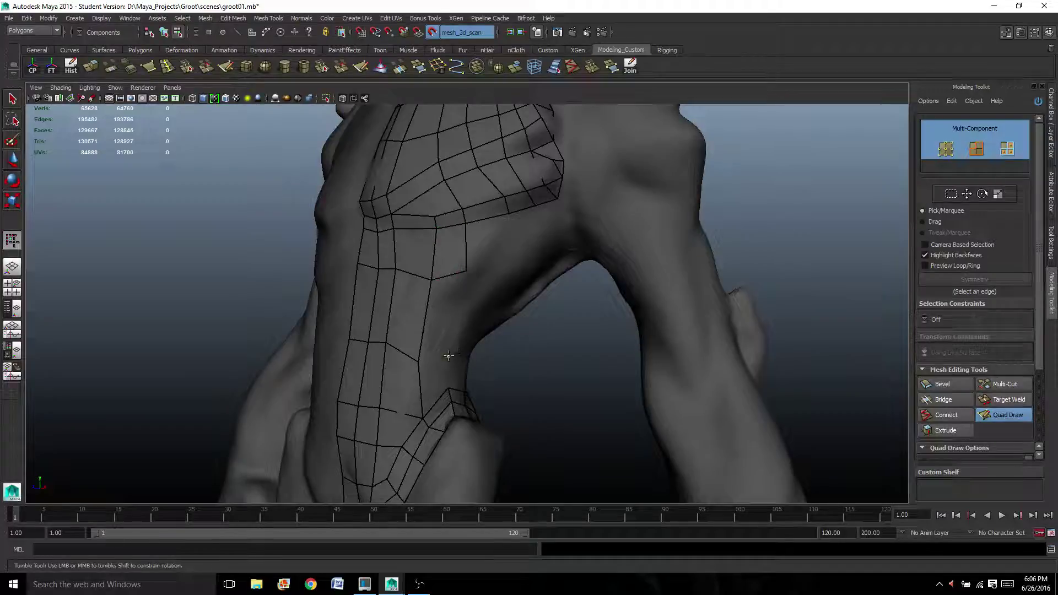
left_click(441, 314, "shift")
left_click(433, 383, "shift")
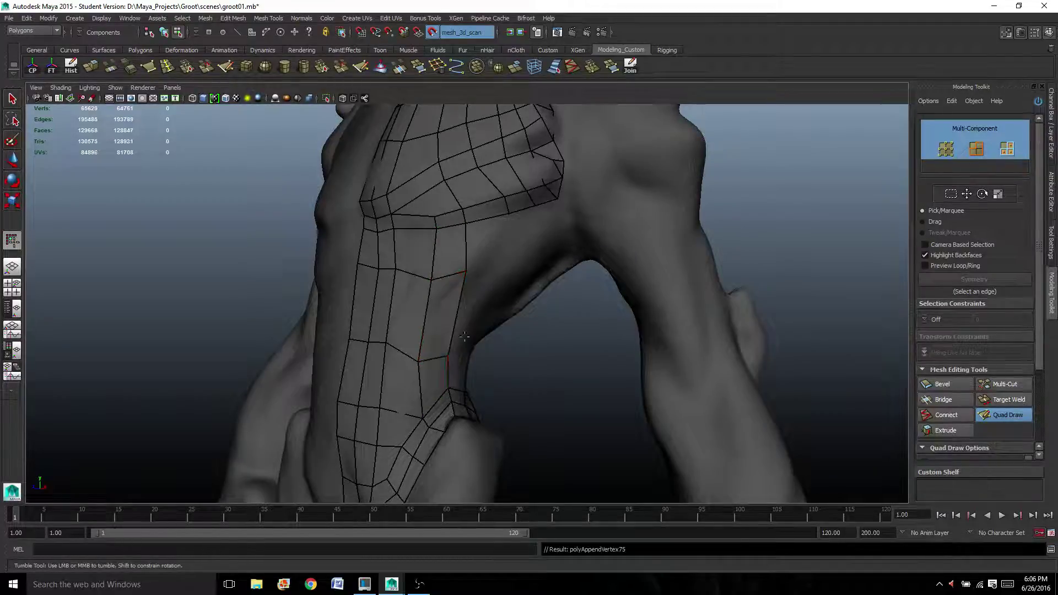
mouse_move(465, 337)
left_mouse_down("alt")
mouse_move(406, 349)
mouse_move(497, 262)
left_mouse_up("alt")
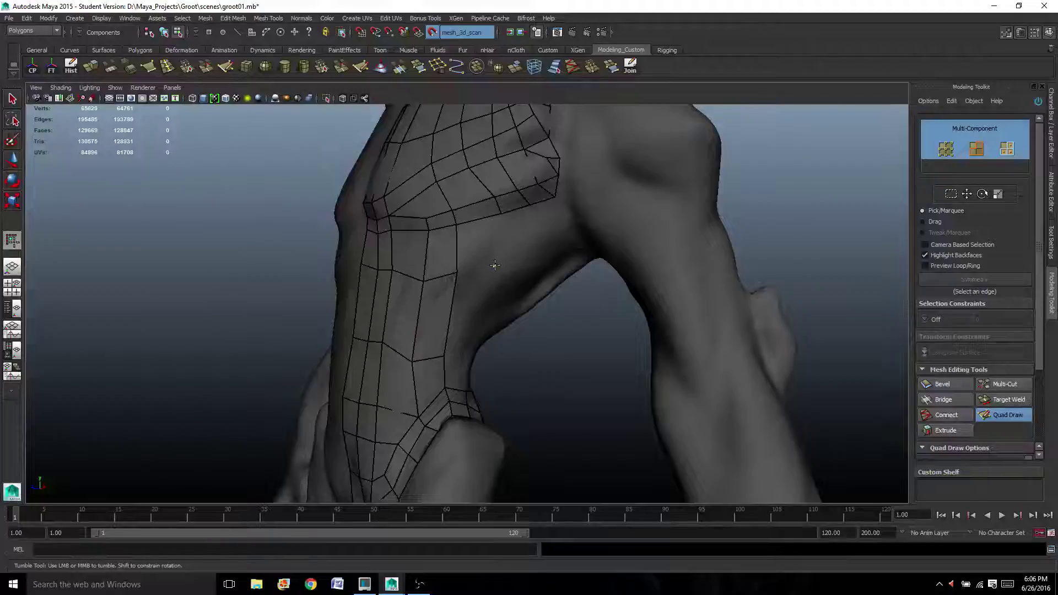
Fill two more columns of three quads along the left flank, from the pectoral's outer lower edge down to the hip strip.
left_click(488, 250, "shift")
left_click(523, 247, "shift")
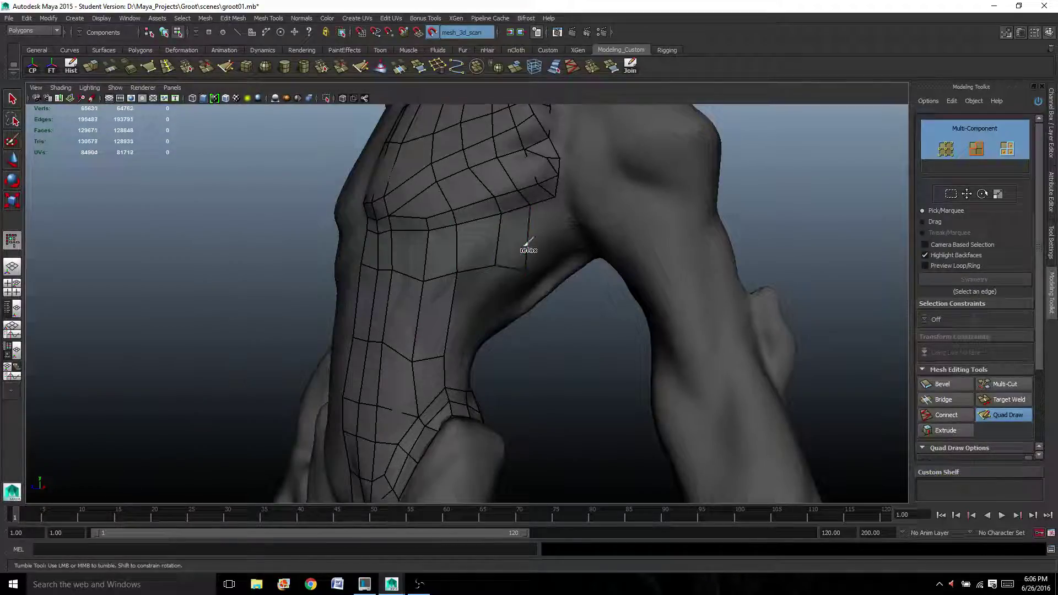
left_click_drag(465, 323, 453, 330, "alt")
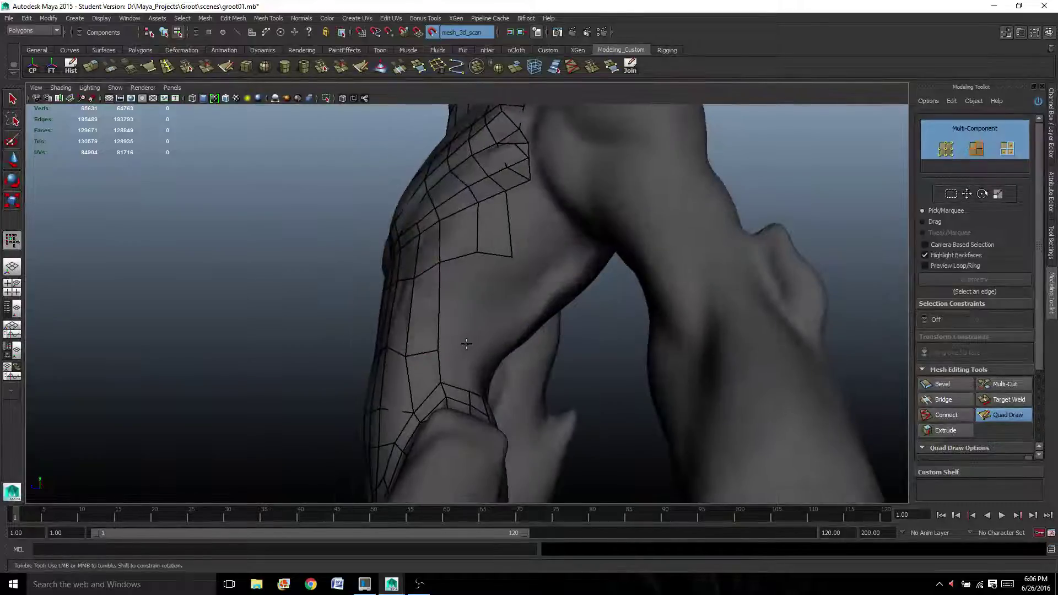
left_click(460, 317, "shift")
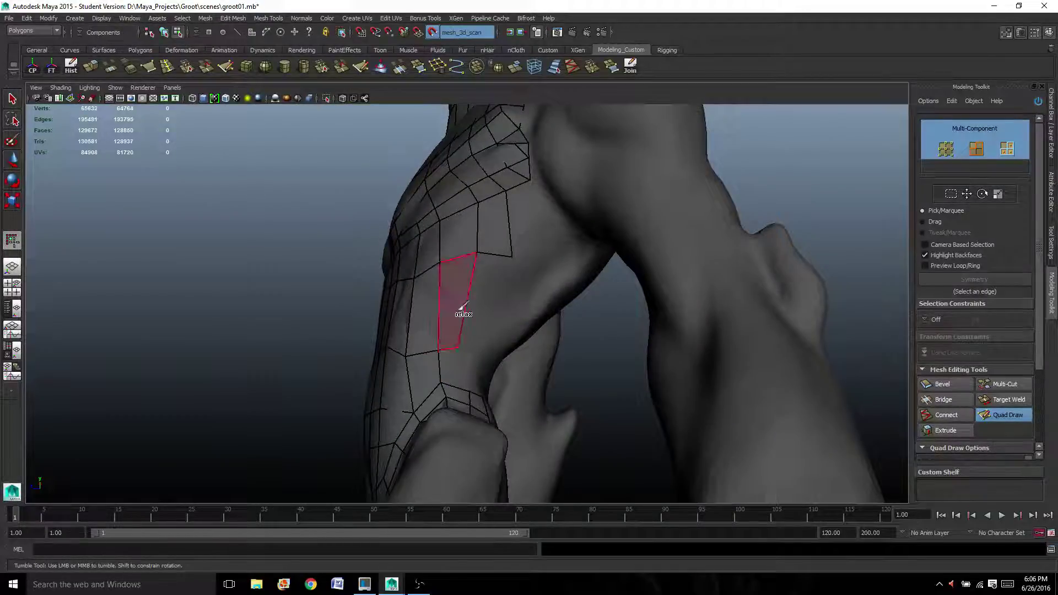
left_click(484, 305, "shift")
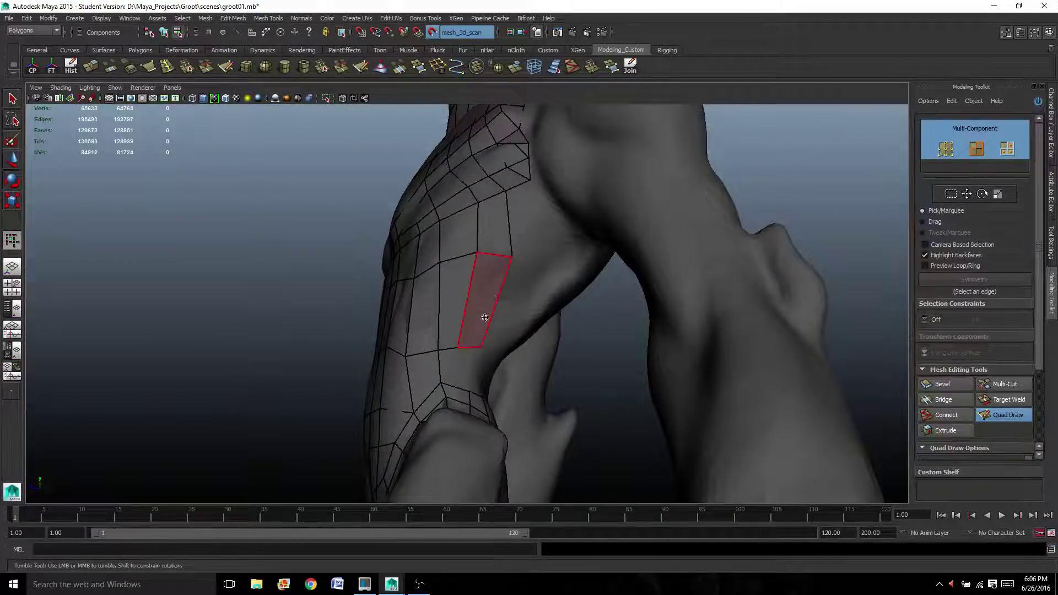
left_click(469, 369, "shift")
mouse_move(469, 369)
left_mouse_down("alt")
mouse_move(486, 363)
mouse_move(438, 415)
mouse_move(440, 377)
left_mouse_up("alt")
left_click(474, 368, "shift")
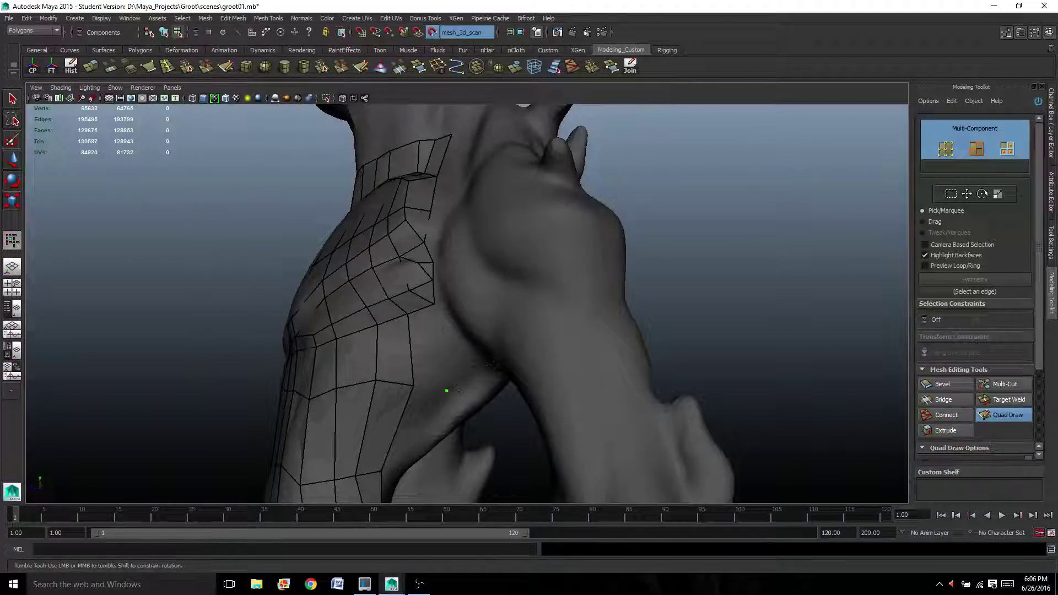
Fill two quads beneath the pectoral's outer lower corner, extending the top flank row to the armpit.
left_click(432, 359, "shift")
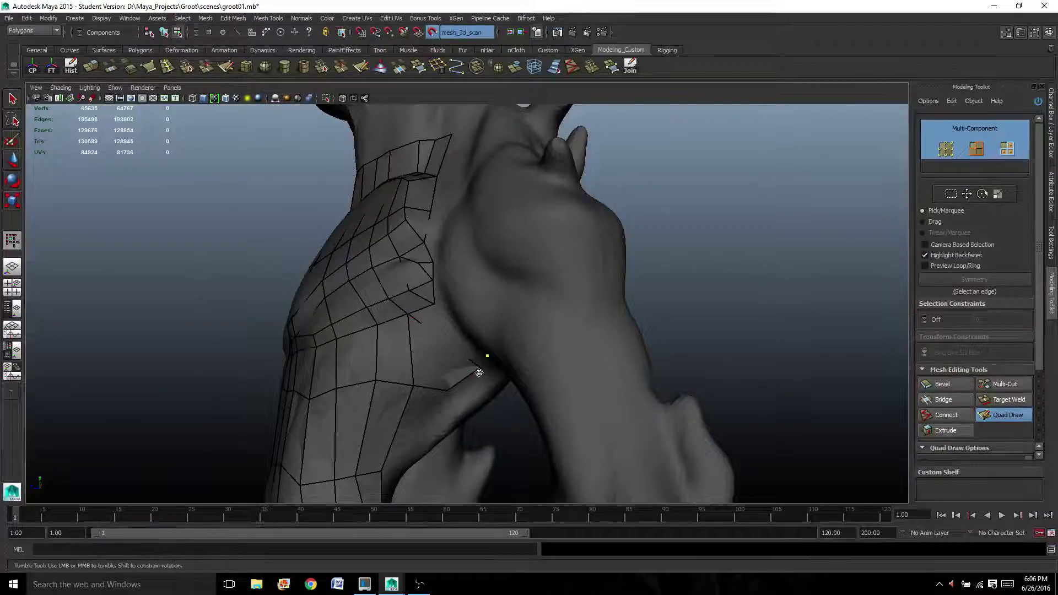
mouse_move(479, 373)
left_mouse_down("alt")
mouse_move(496, 333)
mouse_move(496, 385)
mouse_move(494, 322)
left_mouse_up("alt")
key("ctrl+z")
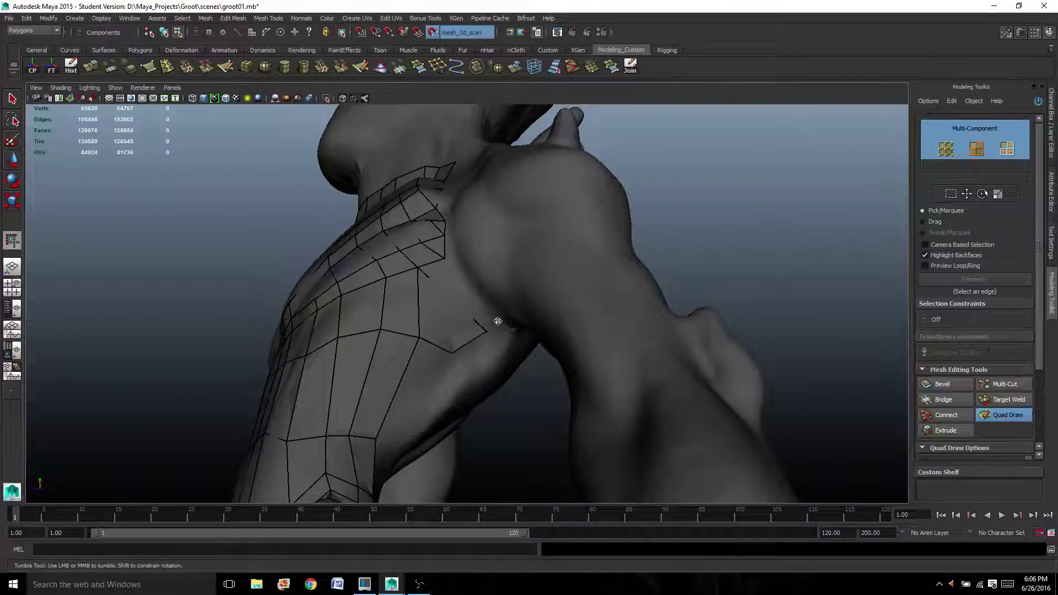
left_click(484, 311, "shift")
mouse_move(418, 309)
left_mouse_down("alt")
mouse_move(407, 339)
mouse_move(405, 320)
left_mouse_up("alt")
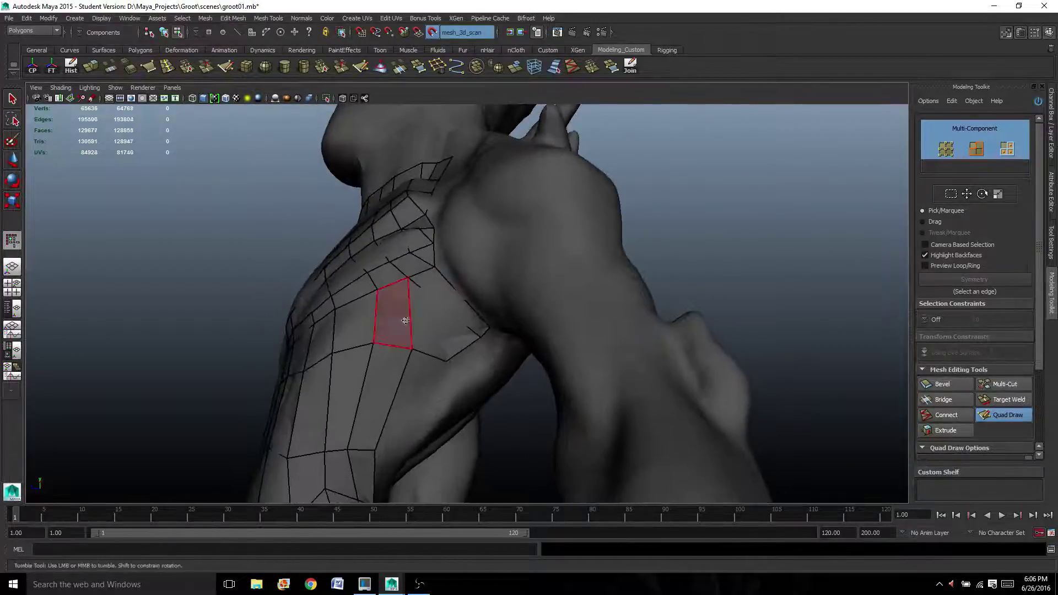
Place vertices behind the armpit and fill two quads continuing the flank mesh toward the back.
left_click_drag(476, 247, 532, 359, "alt")
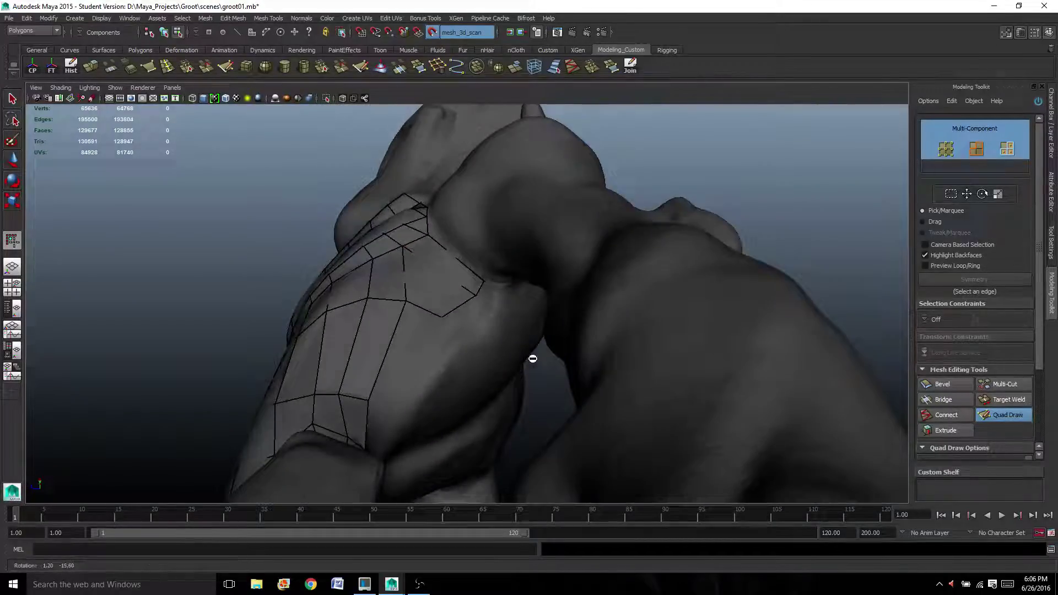
left_click(519, 309)
left_click(499, 301, "shift")
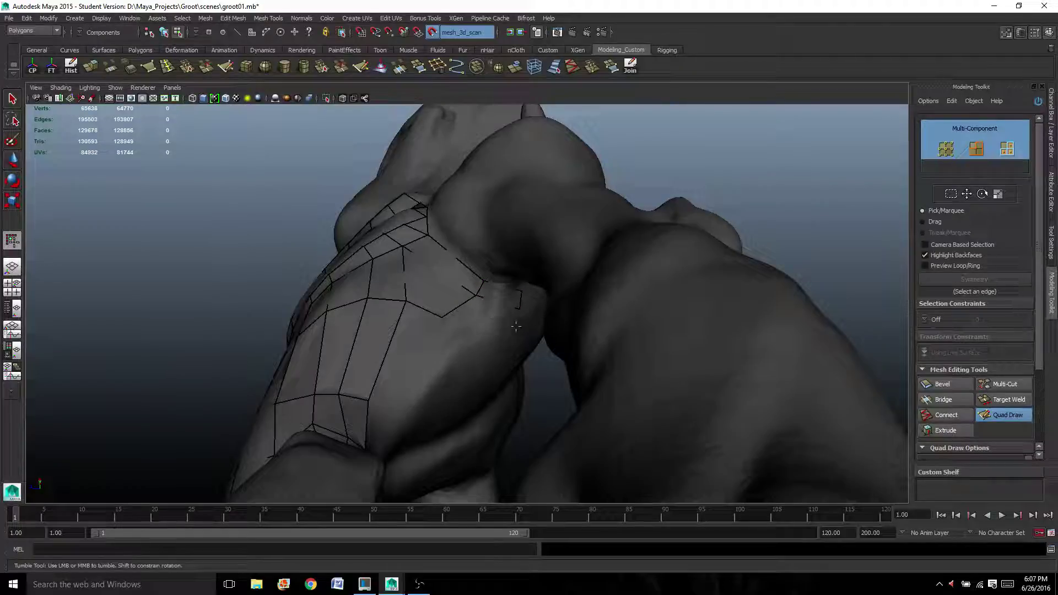
left_click(514, 323)
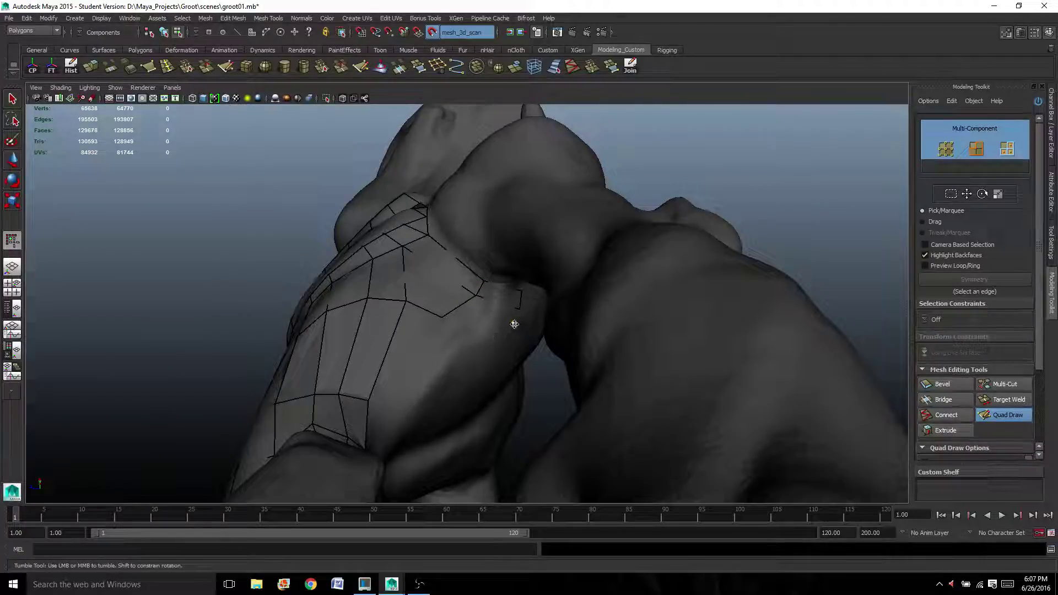
left_click(487, 310, "shift")
left_click_drag(472, 329, 475, 362, "alt")
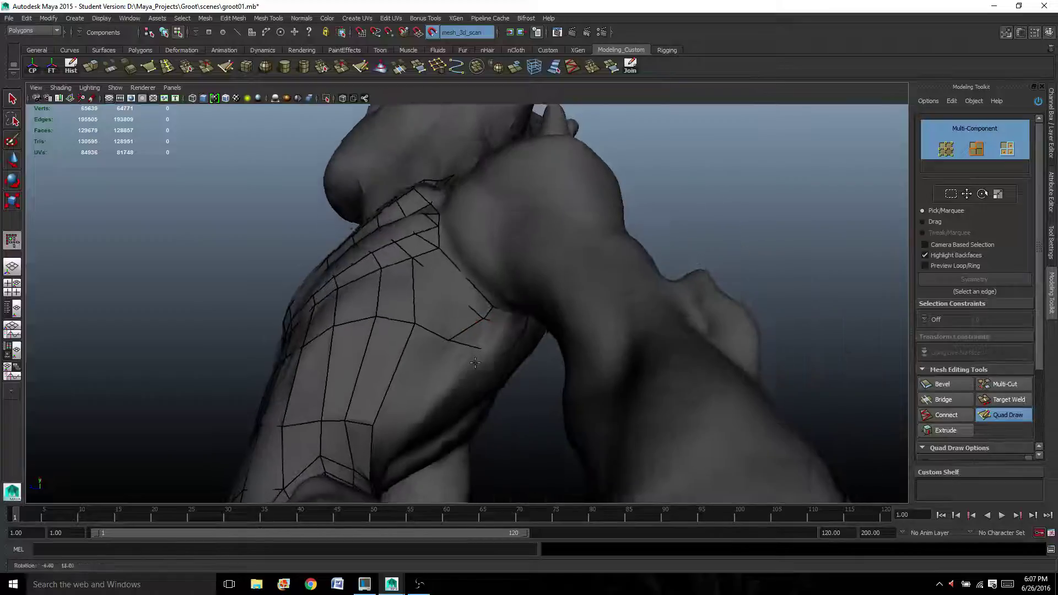
Place a vertex on the rear flank and fill two quads between the armpit row and the waist.
middle_click_drag(444, 433, 435, 360, "alt")
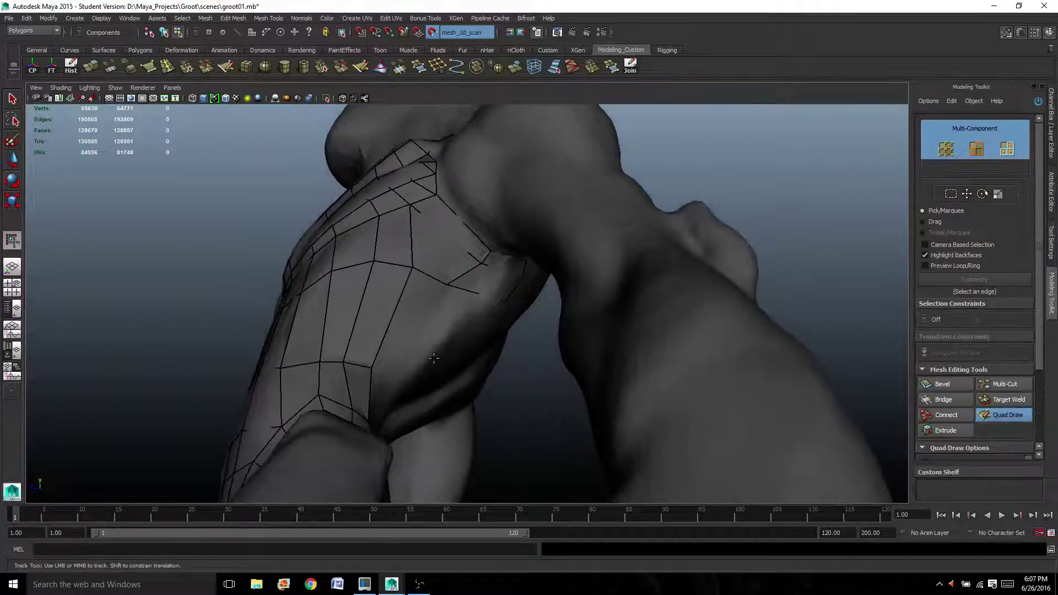
left_click(429, 365)
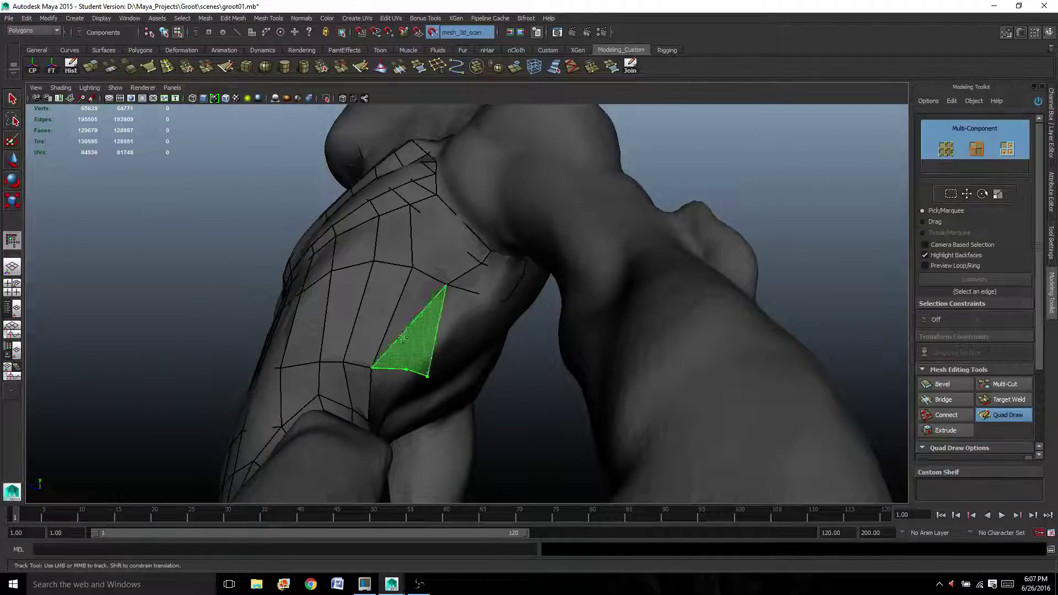
left_click(431, 311, "shift")
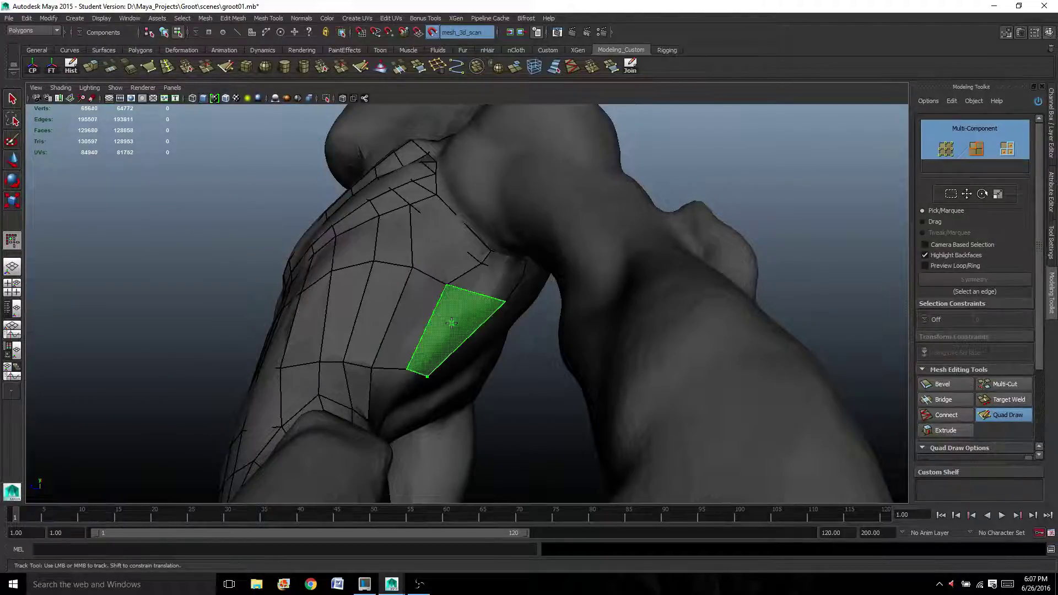
left_click(448, 341, "shift")
Fill two quads at the rear of the waist, extending the lower flank row onto the back.
left_click_drag(449, 344, 333, 330, "alt")
left_click_drag(454, 291, 367, 395, "alt")
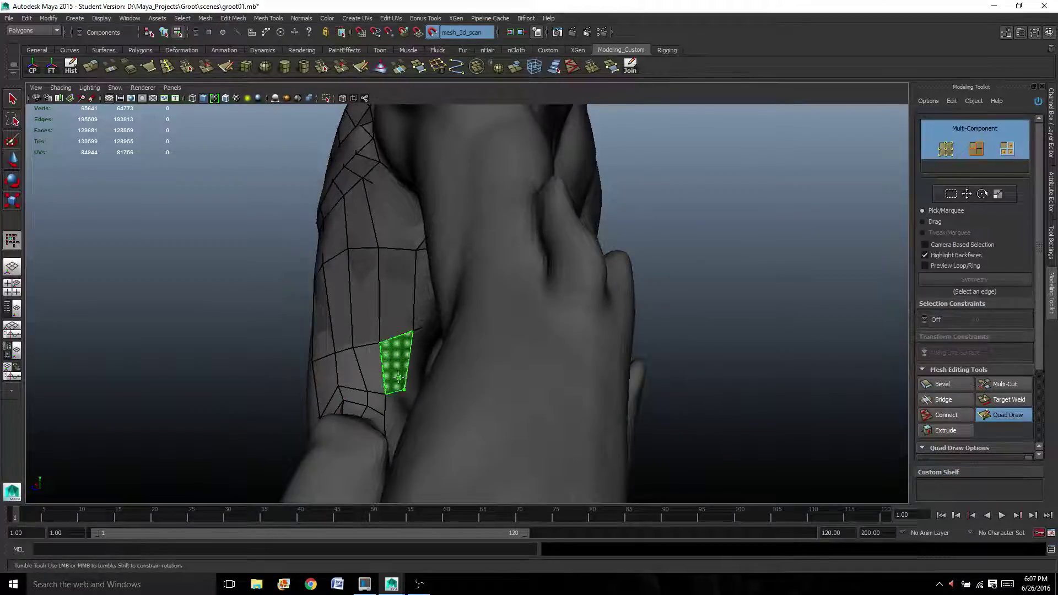
left_click(405, 390, "shift")
mouse_move(405, 390)
left_mouse_down("alt")
mouse_move(232, 407)
mouse_move(274, 407)
left_mouse_up("alt")
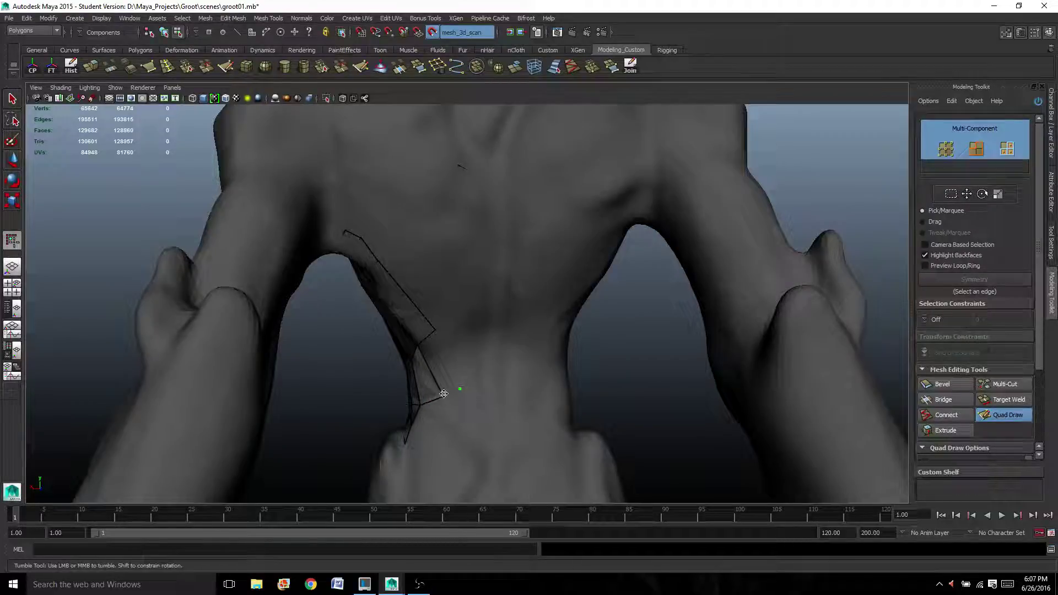
left_click(442, 363, "shift")
middle_click_drag(443, 364, 427, 420, "alt")
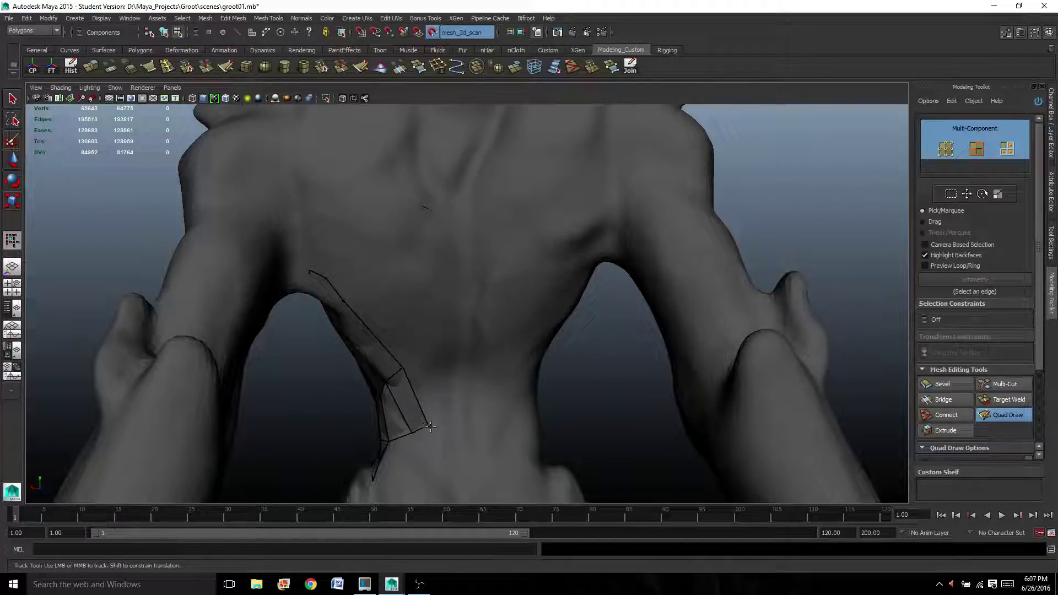
Examine the torso mesh from the front and side, closing in on the pectoral's outer corner beside the shoulder.
mouse_move(420, 433)
left_mouse_down("alt")
mouse_move(569, 442)
mouse_move(474, 372)
mouse_move(413, 347)
mouse_move(470, 380)
mouse_move(503, 373)
mouse_move(468, 362)
mouse_move(391, 373)
mouse_move(270, 348)
mouse_move(312, 357)
mouse_move(255, 359)
mouse_move(425, 368)
mouse_move(487, 356)
mouse_move(494, 385)
mouse_move(485, 378)
left_mouse_up("alt")
scroll(484, 304, "up", 3)
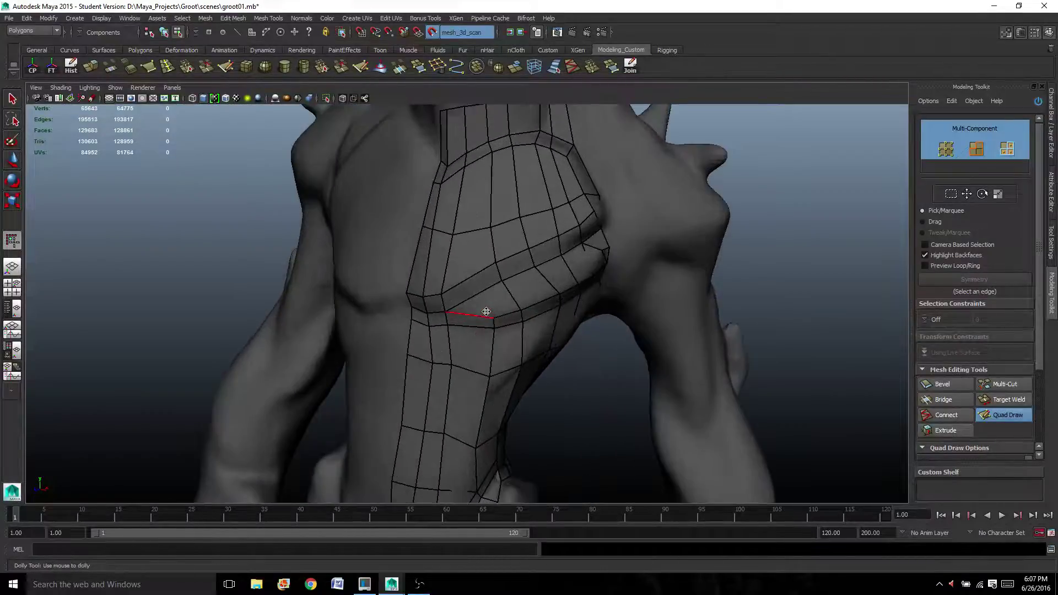
mouse_move(485, 307)
left_mouse_down("alt")
mouse_move(416, 303)
mouse_move(419, 285)
mouse_move(342, 359)
mouse_move(359, 326)
left_mouse_up("alt")
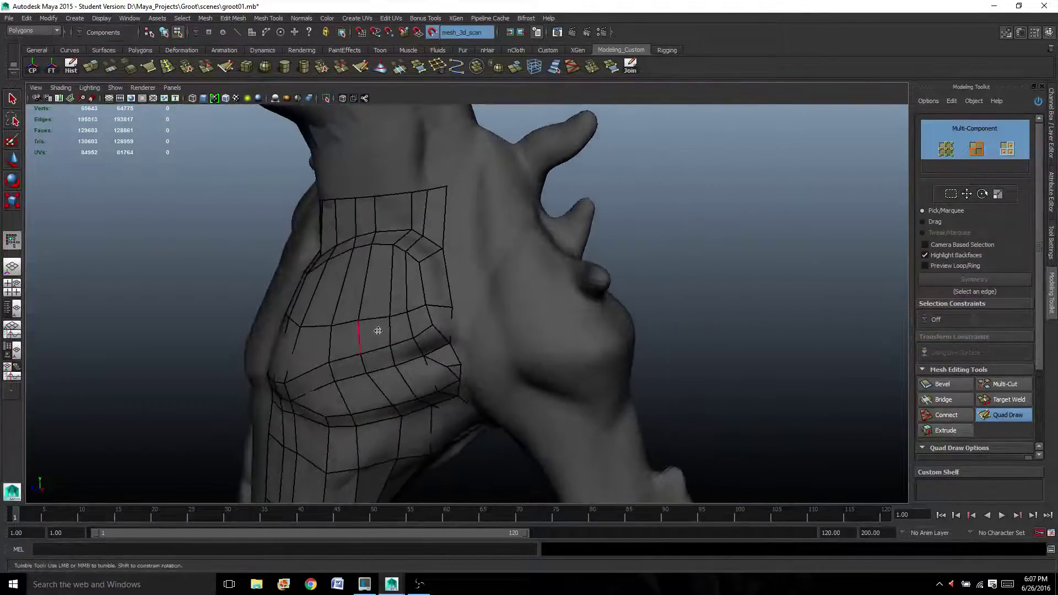
left_click_drag(505, 244, 521, 372, "alt")
middle_click_drag(485, 383, 455, 289, "alt")
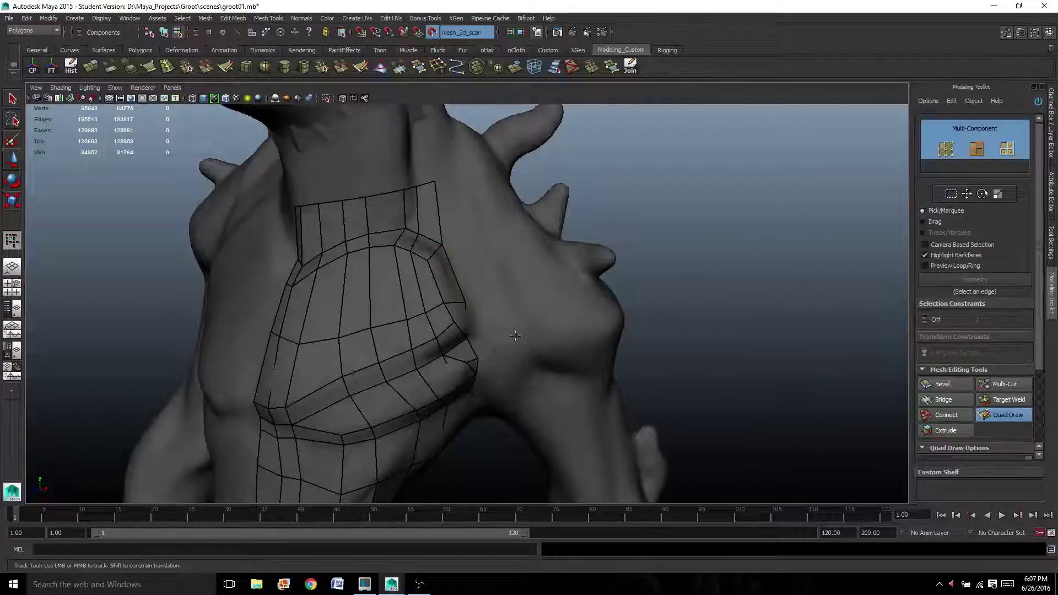
left_click_drag(495, 356, 447, 328, "alt")
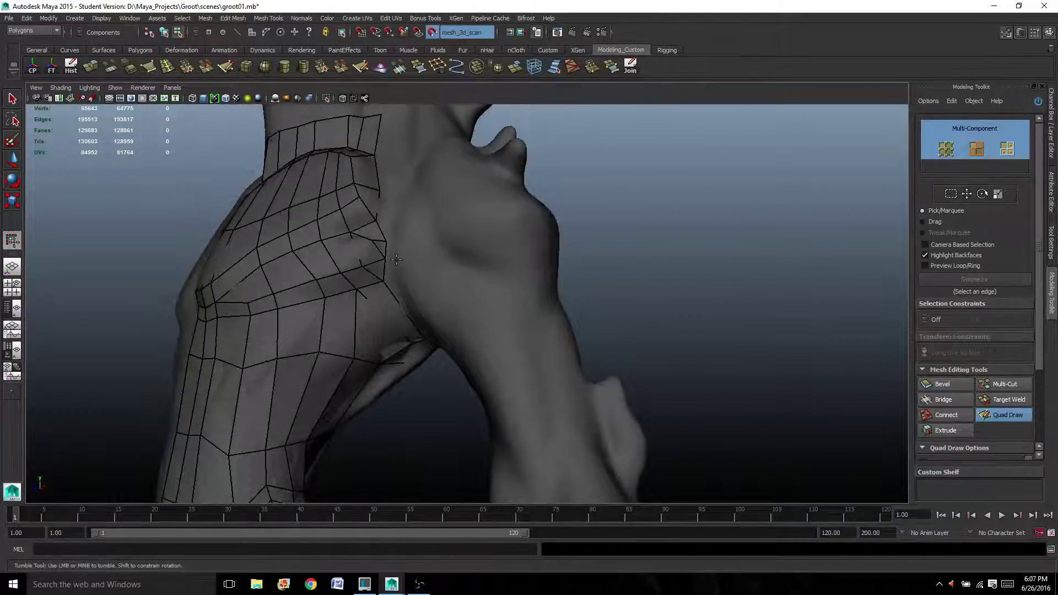
left_click_drag(397, 260, 393, 261, "alt")
middle_click_drag(392, 262, 387, 274, "alt")
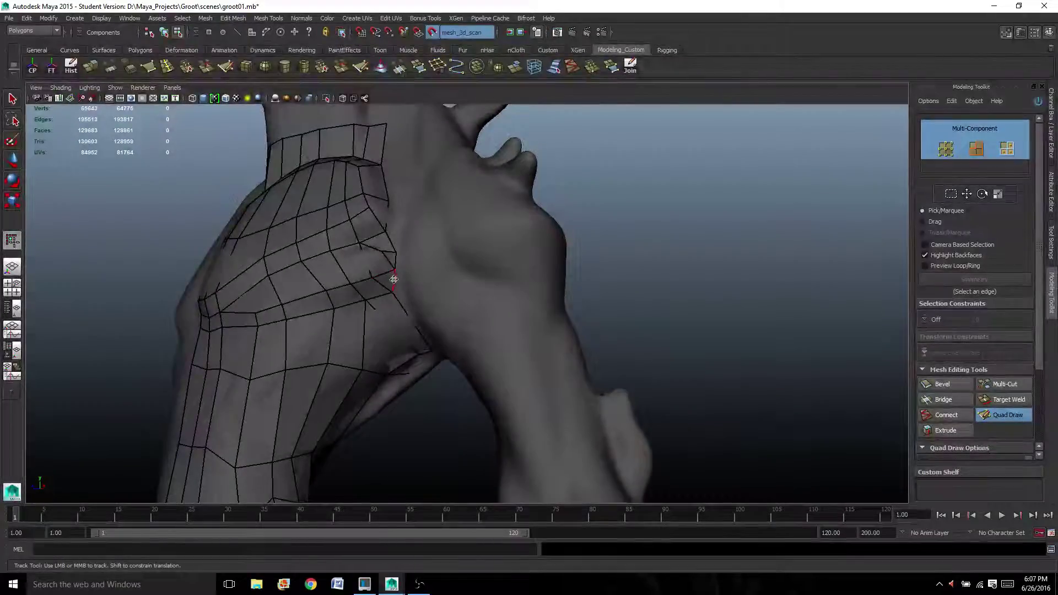
scroll(394, 279, "up", 4)
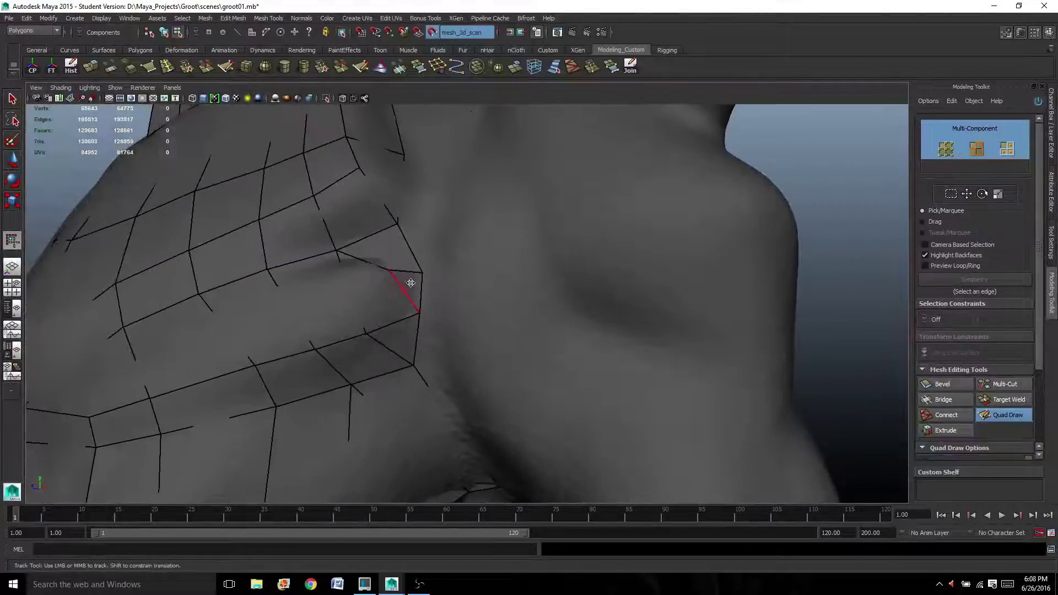
left_click_drag(406, 283, 296, 318, "alt")
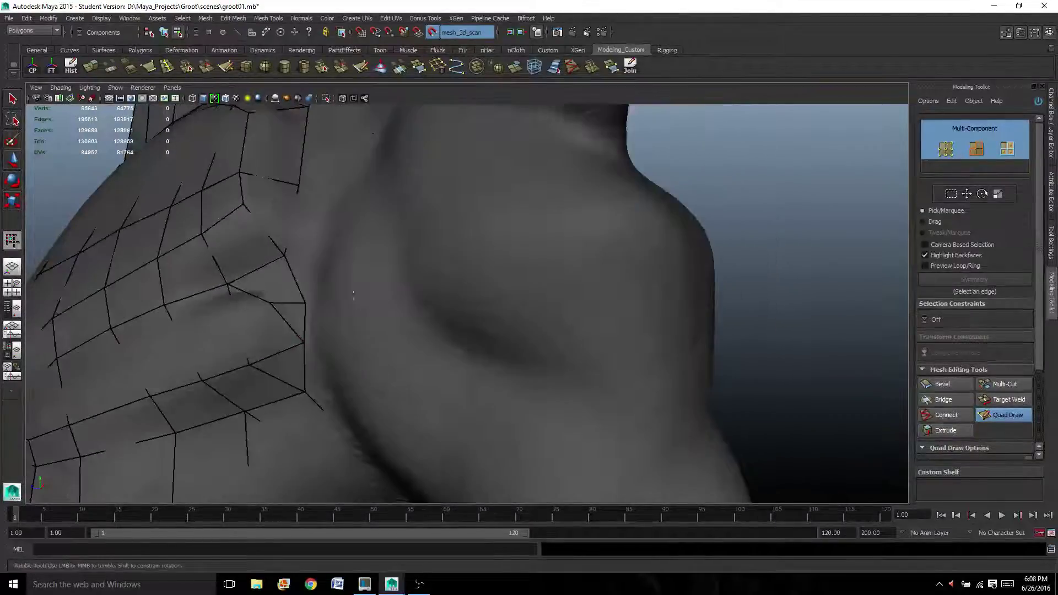
Try to pull the outer edge of the triangle at the pectoral's outer corner toward the shoulder.
left_click(295, 315, "shift")
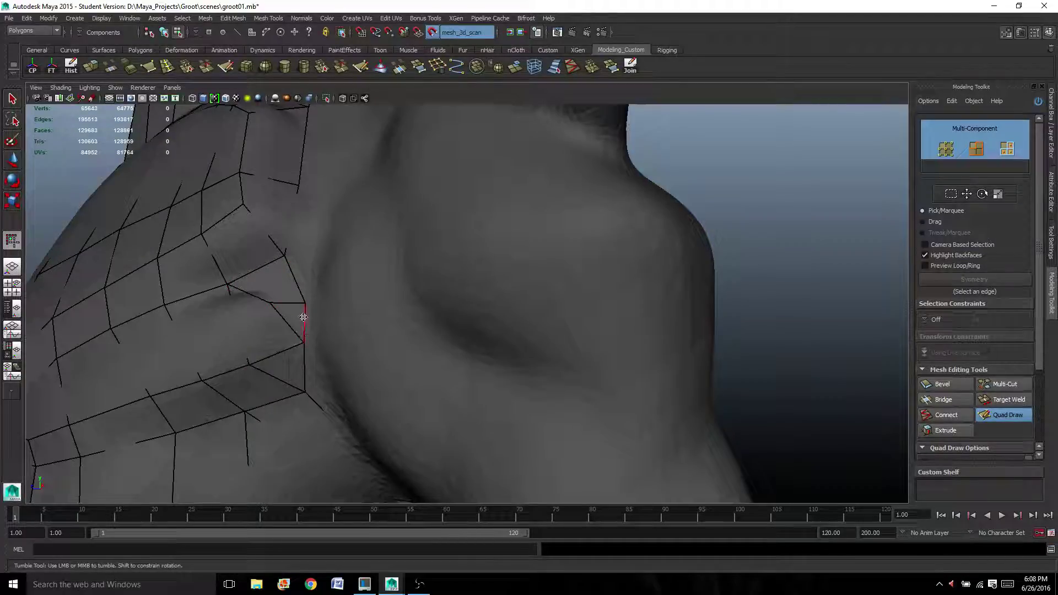
left_click_drag(304, 317, 339, 330)
key("ctrl+z")
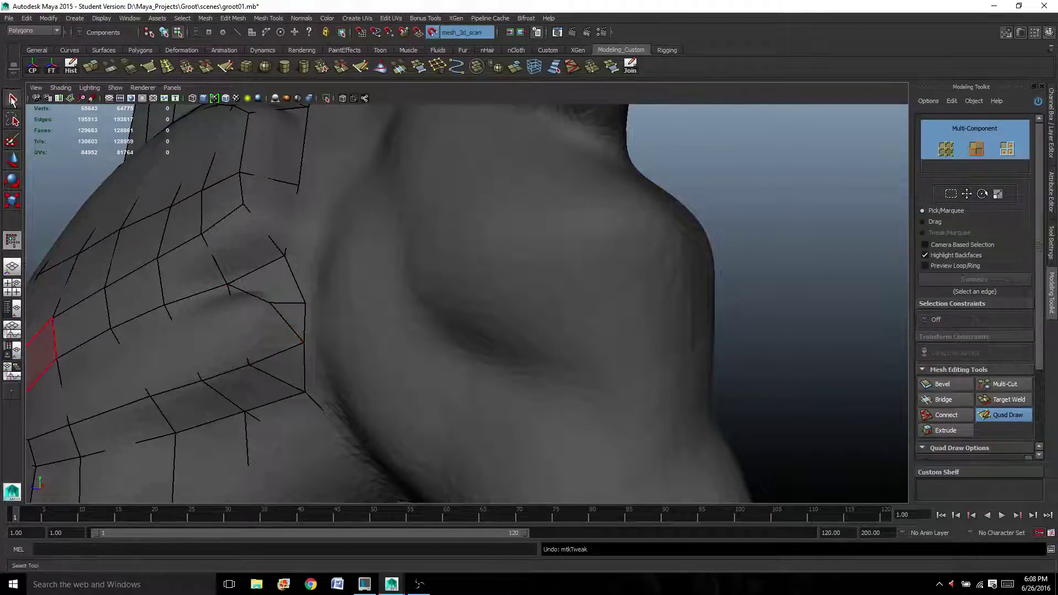
Delete the triangular face at the pectoral's outer corner in face selection mode and return the mesh to object mode.
left_click(12, 99)
right_click(253, 259)
right_click_drag(290, 255, 291, 253)
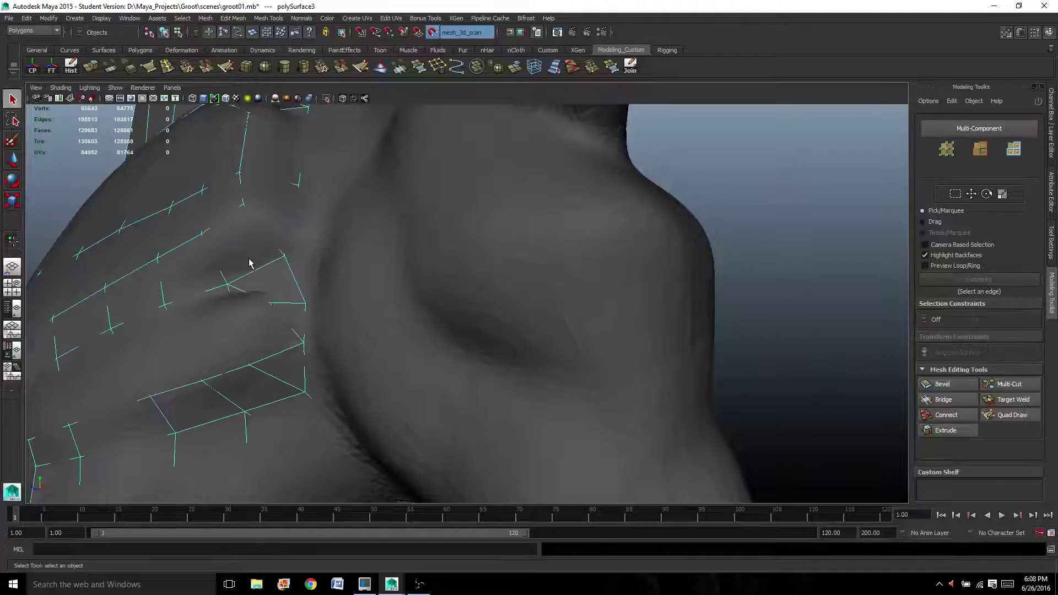
right_click_drag(295, 321, 302, 308)
left_click(303, 308)
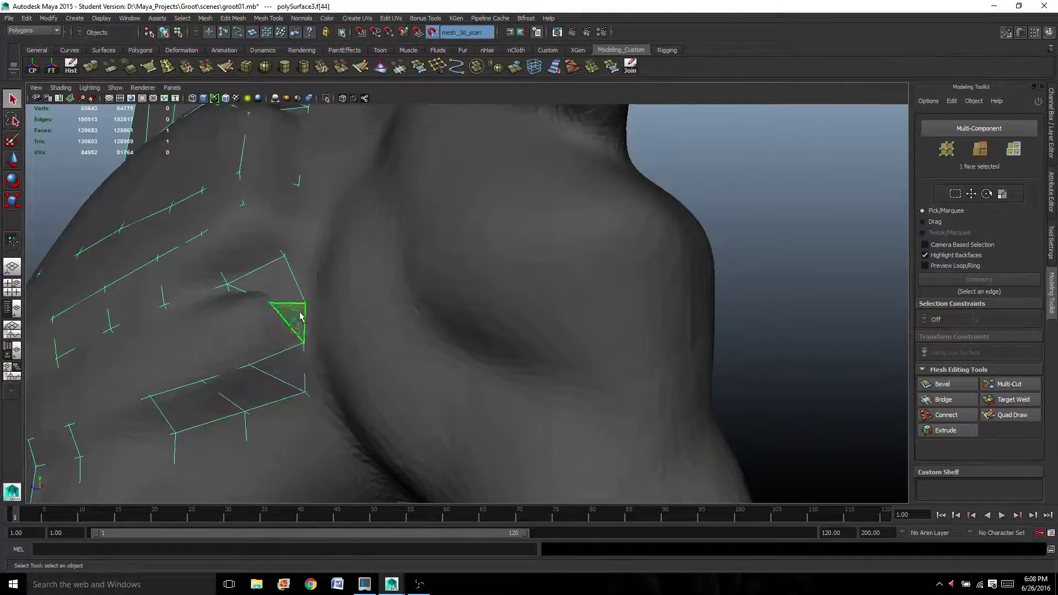
key("Delete")
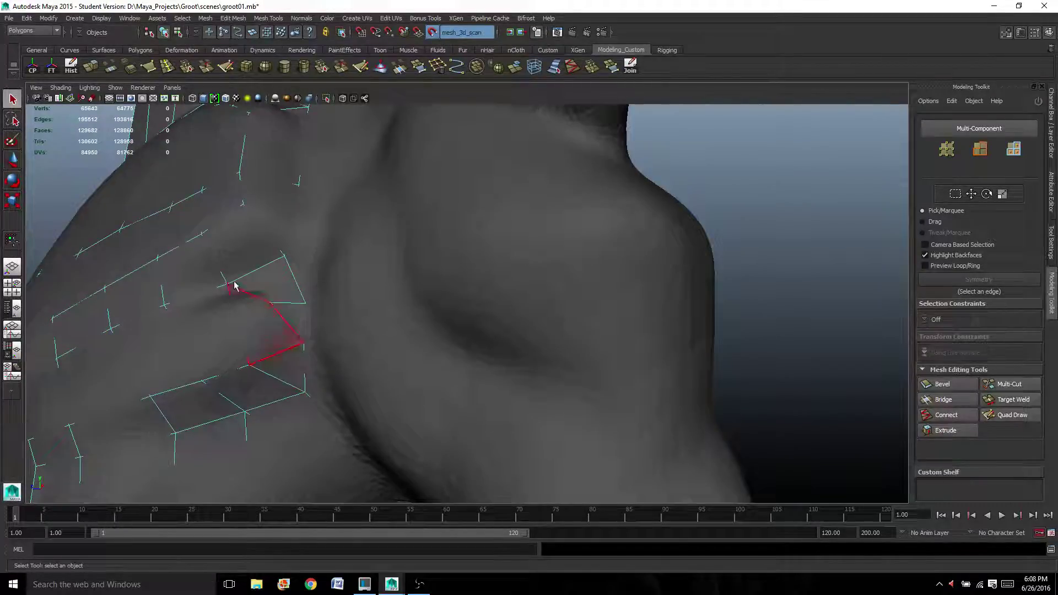
right_click(235, 250)
left_click(281, 236)
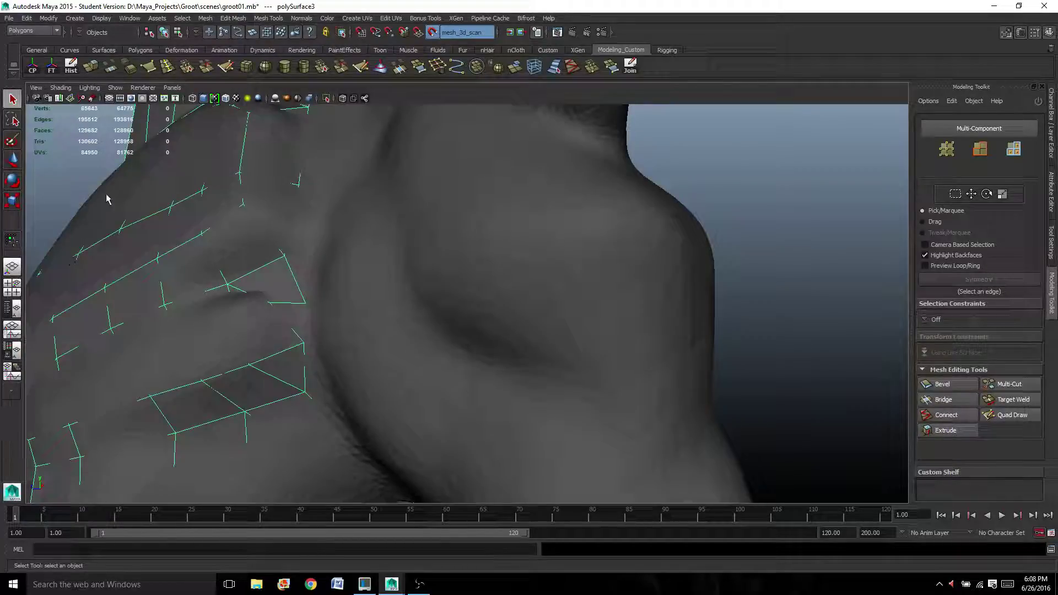
Resume Quad Draw, delete the triangle at the end of the pectoral's lower strip, and reposition the neighbouring corner vertices.
left_click(1003, 414)
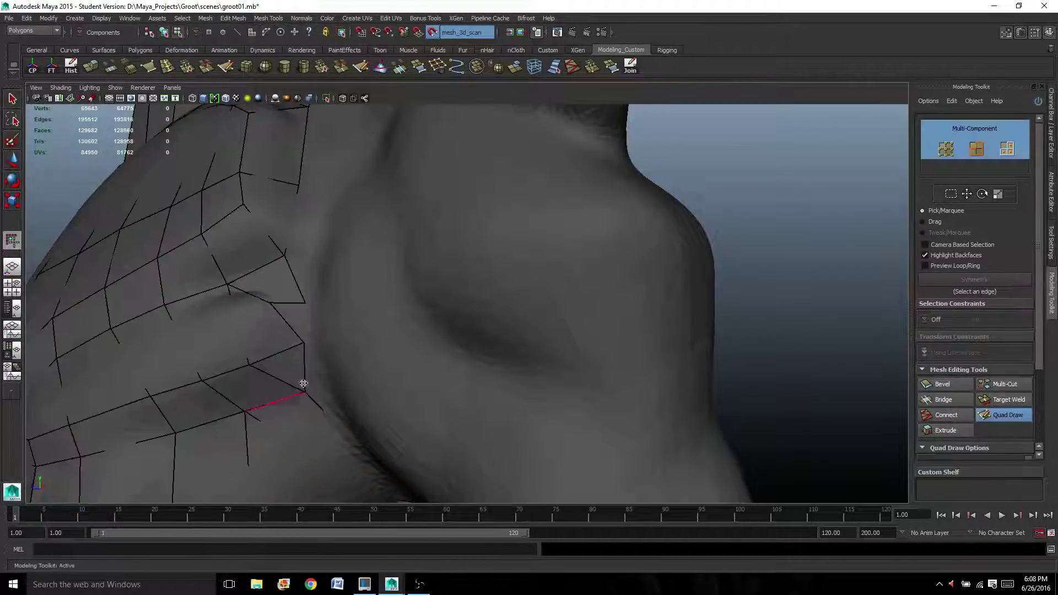
mouse_move(303, 384)
left_mouse_down("alt")
mouse_move(344, 325)
mouse_move(340, 312)
mouse_move(342, 331)
left_mouse_up("alt")
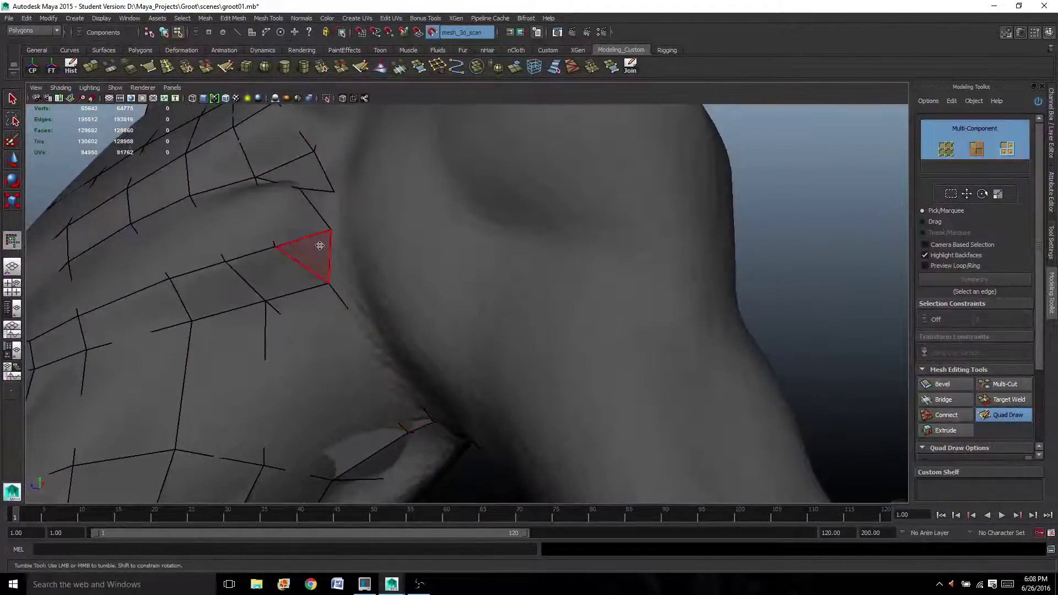
left_click(314, 251, "shift")
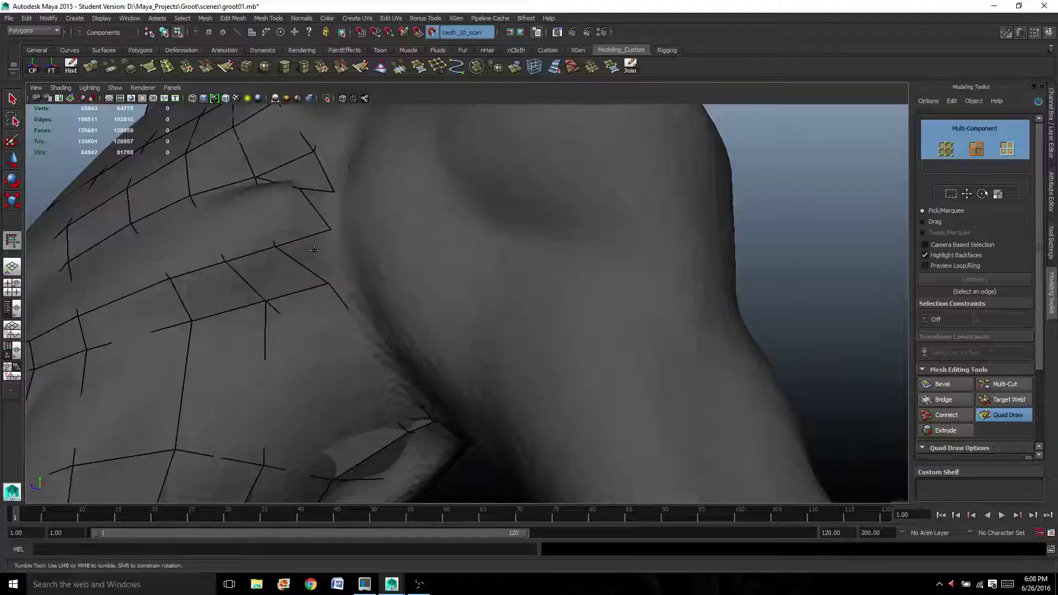
mouse_move(330, 229)
left_mouse_down()
mouse_move(302, 220)
mouse_move(327, 184)
left_mouse_up()
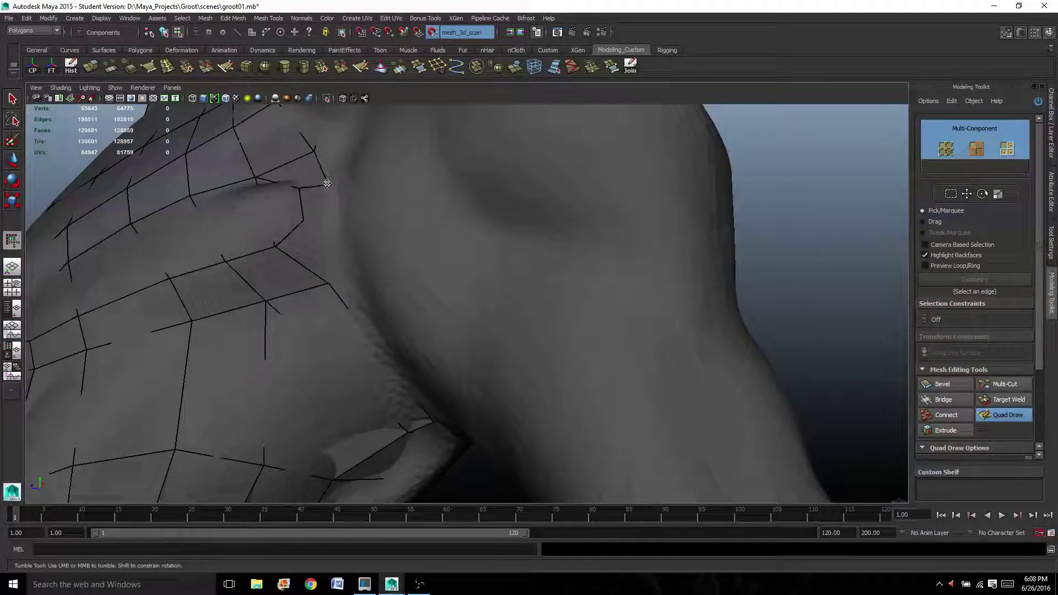
Delete the long quad running from the end of the pectoral's lower strip down to the armpit.
mouse_move(328, 232)
left_mouse_down("alt")
mouse_move(313, 240)
mouse_move(333, 250)
left_mouse_up("alt")
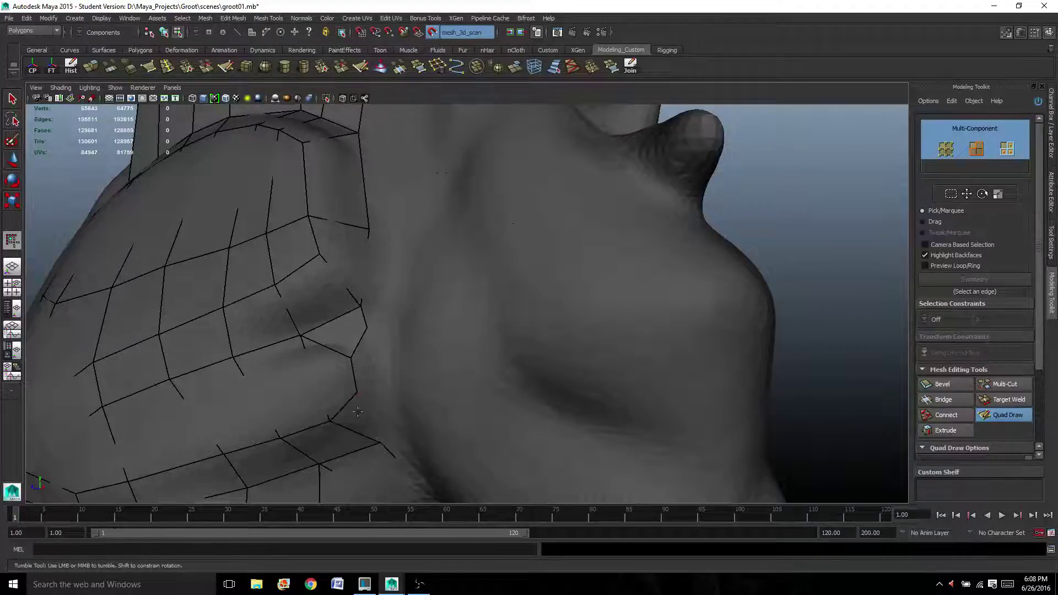
mouse_move(394, 424)
left_mouse_down("alt")
mouse_move(409, 406)
mouse_move(409, 259)
left_mouse_up("alt")
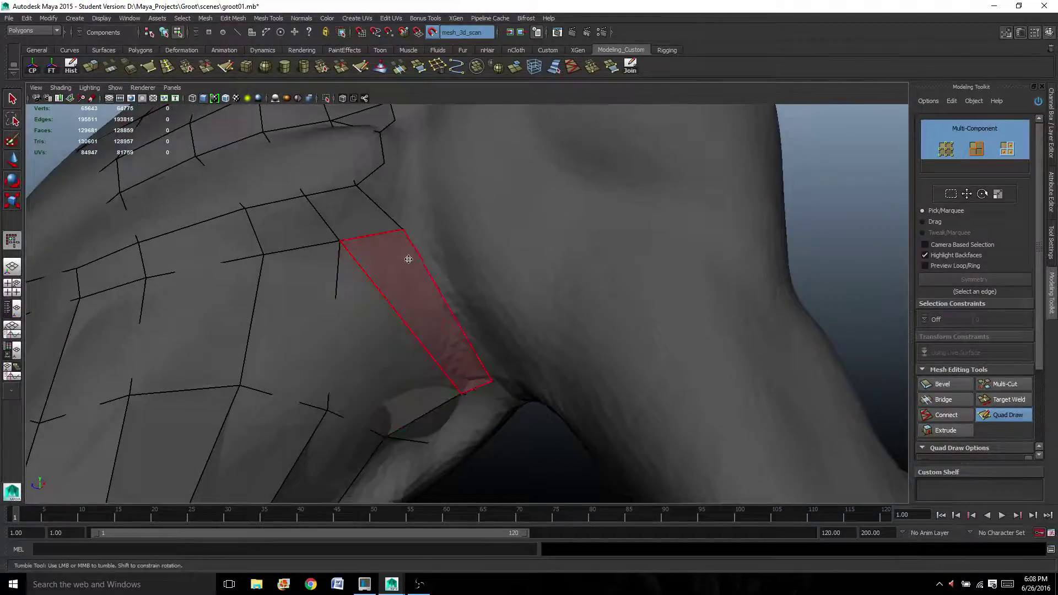
left_click(431, 283, "ctrl+shift")
middle_click_drag(385, 201, 344, 285, "alt")
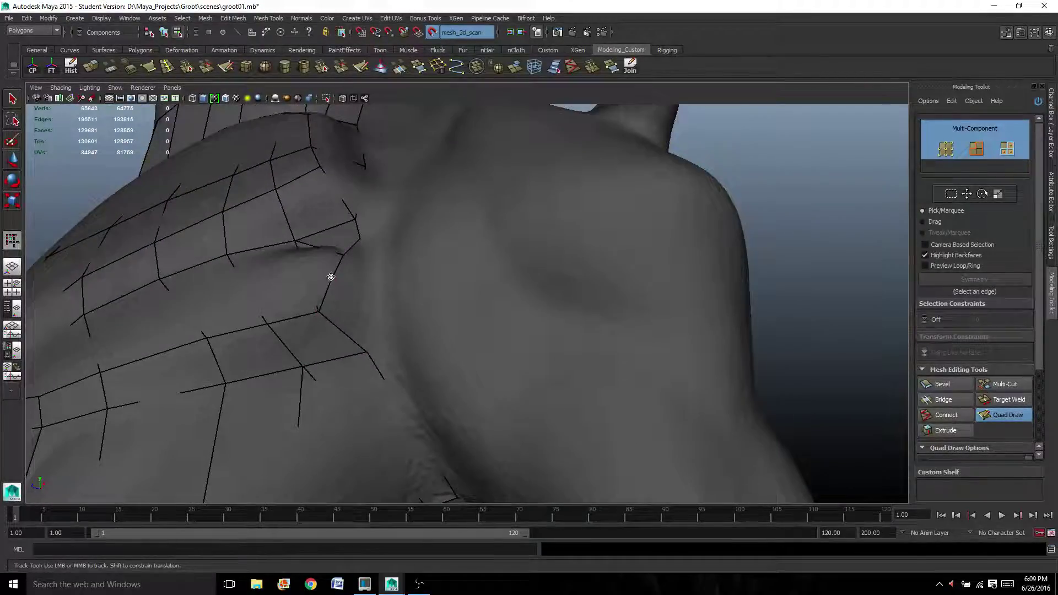
left_click_drag(346, 297, 305, 364, "alt")
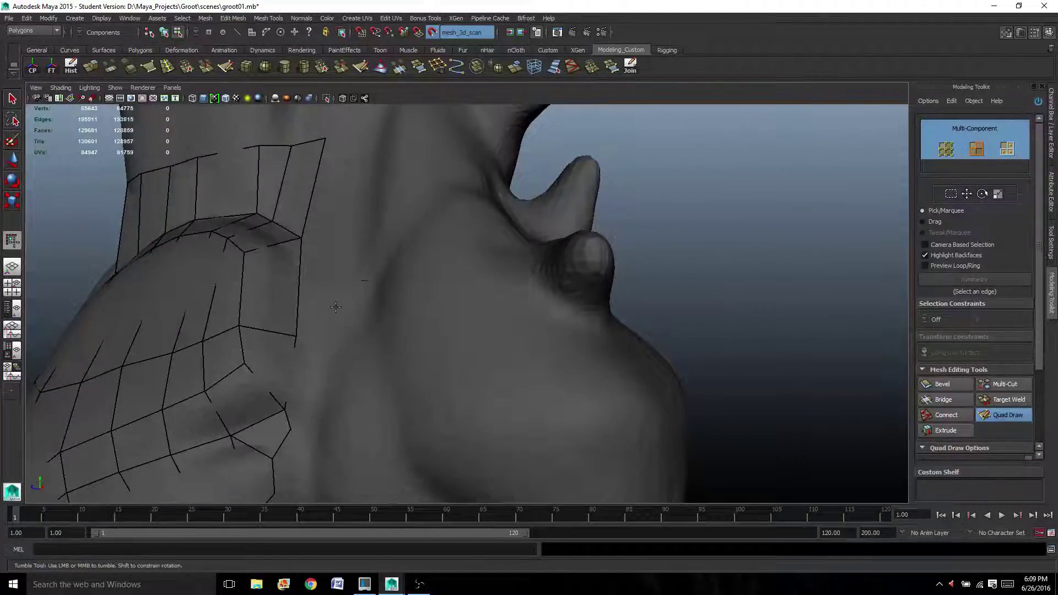
Place points beside the pectoral's outer corner and fill quads linking that corner to the side of the collar strip.
left_click_drag(336, 307, 480, 236, "alt")
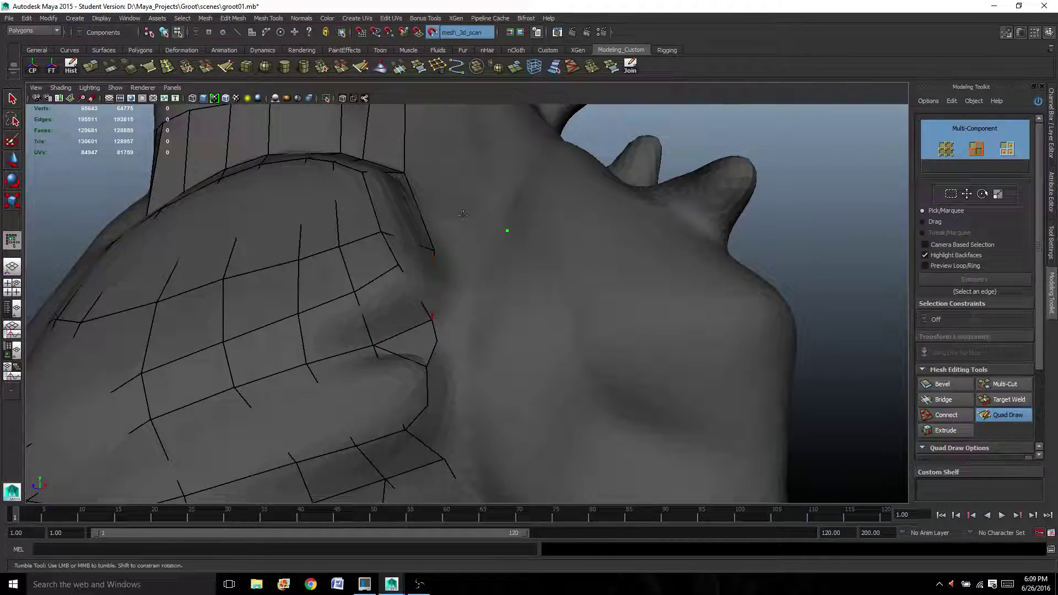
left_click(489, 205)
left_click(454, 269, "shift")
key("ctrl+z")
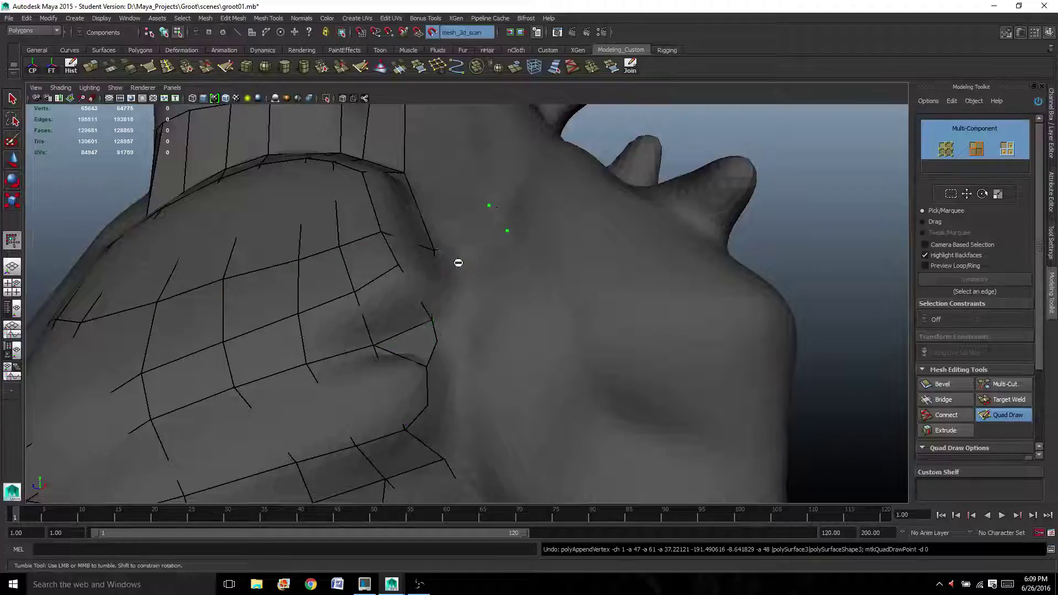
left_click(459, 254, "shift")
mouse_move(459, 259)
left_mouse_down("alt")
mouse_move(444, 322)
mouse_move(464, 262)
left_mouse_up("alt")
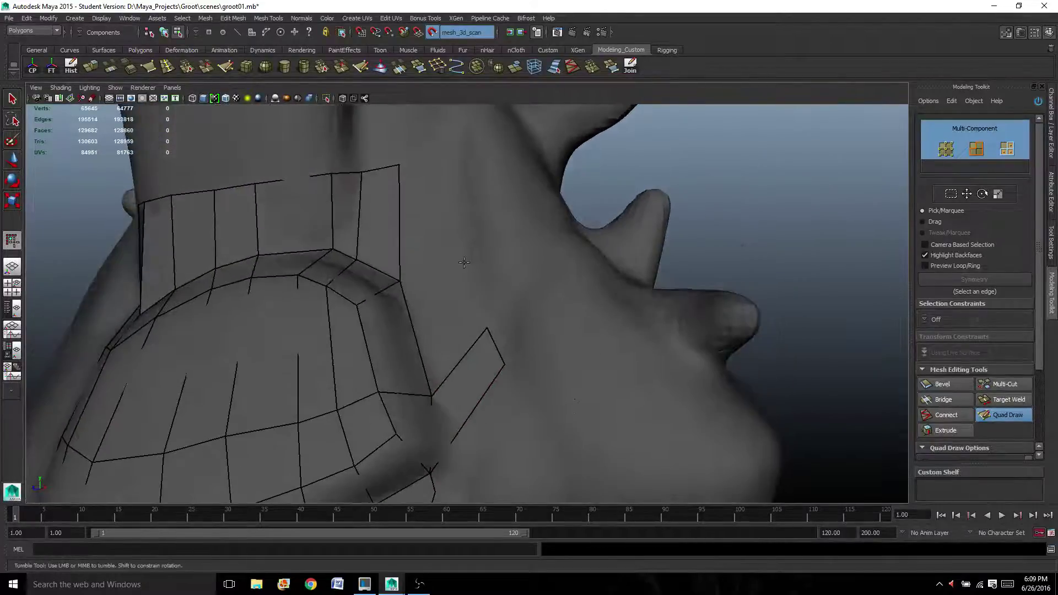
left_click(465, 255, "shift")
scroll(466, 253, "down", 5)
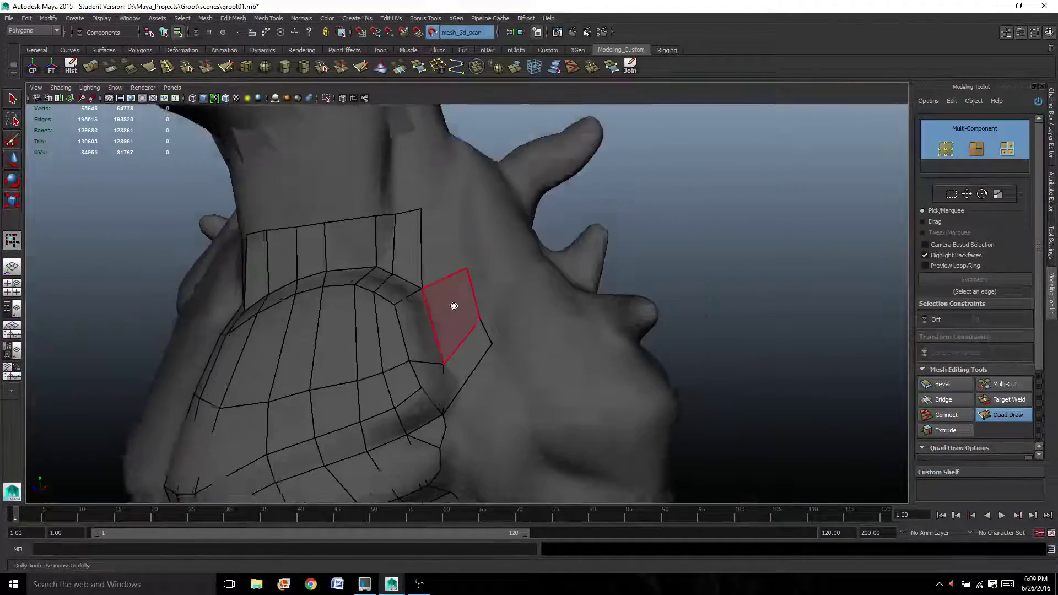
left_click(445, 255, "shift")
Examine the torso mesh from the side and front, closing in on the flow around the pectoral and armpit.
mouse_move(445, 255)
left_mouse_down("alt")
mouse_move(475, 310)
mouse_move(448, 311)
left_mouse_up("alt")
scroll(452, 327, "up", 4)
middle_click_drag(476, 396, 428, 301, "alt")
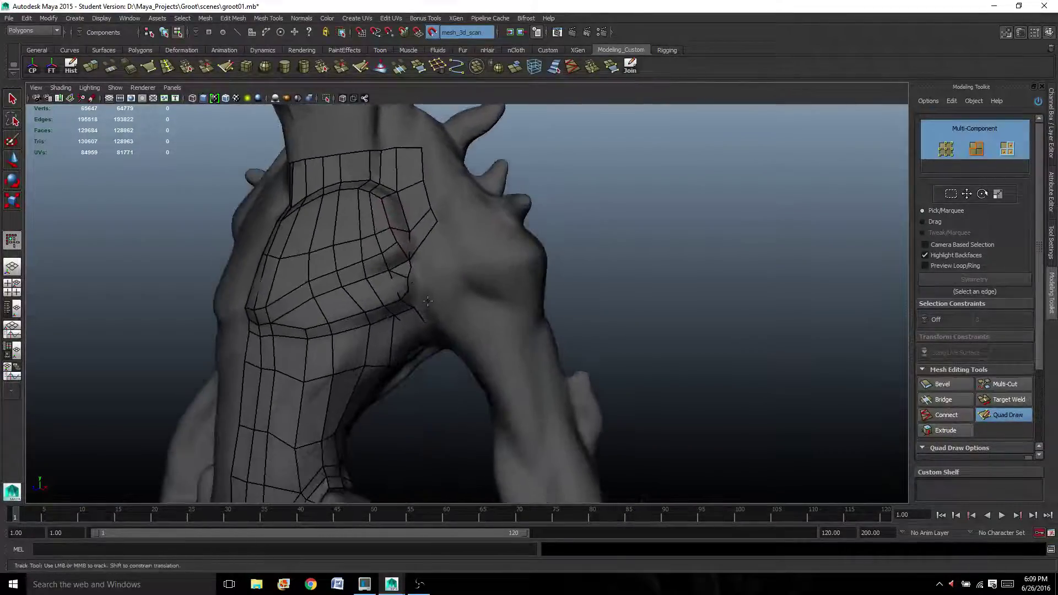
scroll(428, 302, "up", 2)
scroll(457, 312, "down", 4)
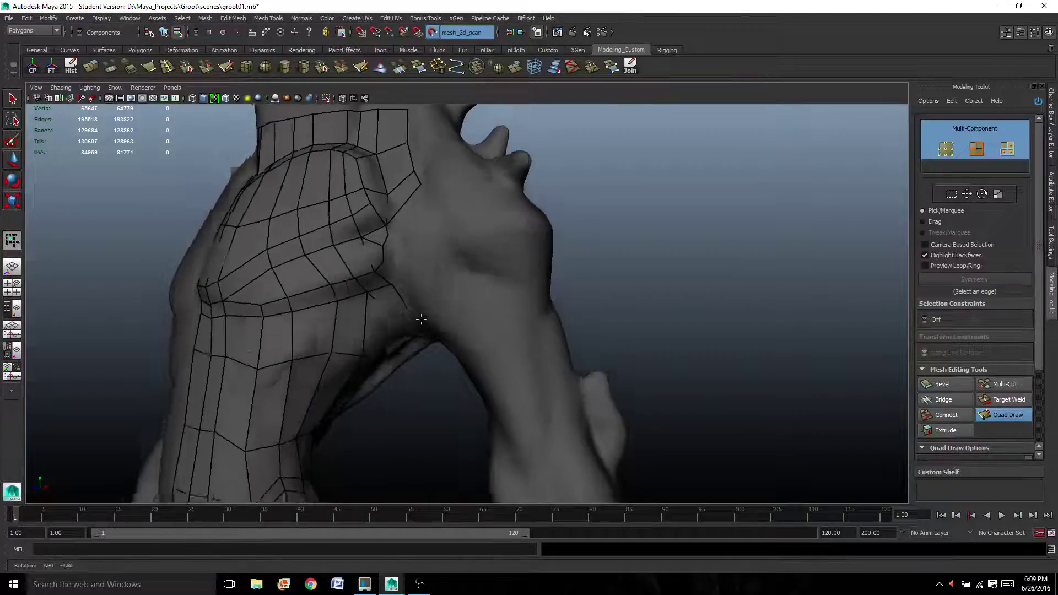
left_click_drag(458, 314, 499, 268, "alt")
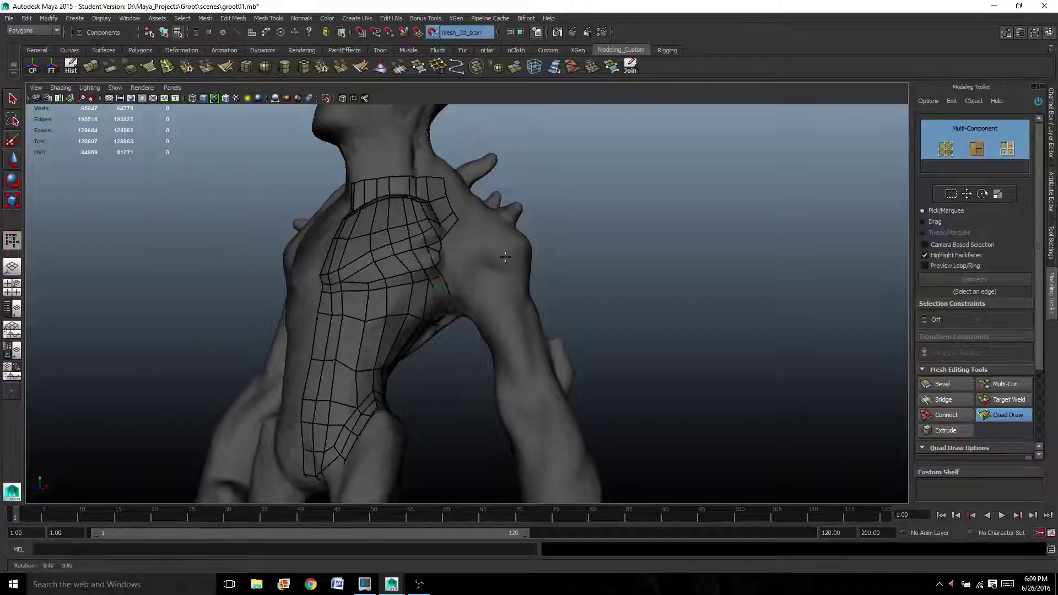
left_click_drag(439, 296, 497, 277, "alt")
scroll(495, 221, "up", 4)
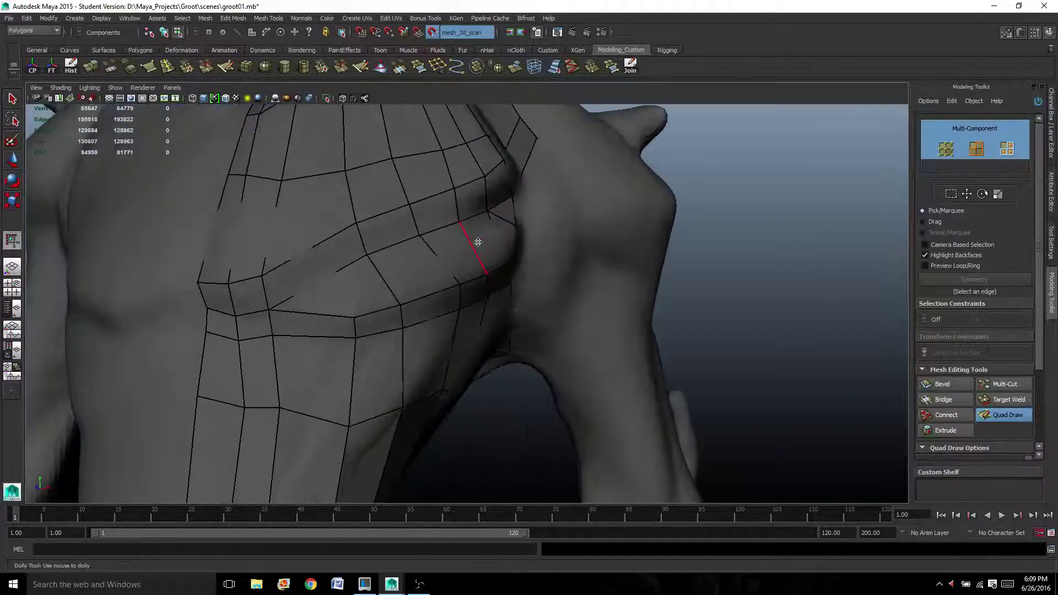
left_click_drag(484, 236, 482, 293, "alt")
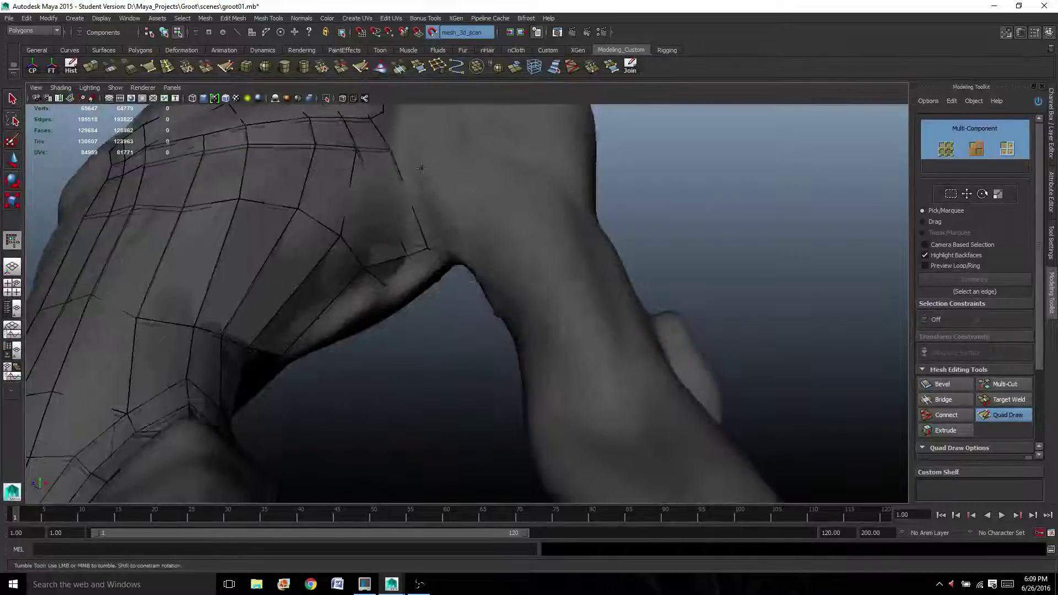
Fill the gaps at the end of the pectoral's lower strip and beside its outer corner.
middle_click_drag(482, 293, 384, 213, "alt")
left_click_drag(484, 225, 389, 368, "alt")
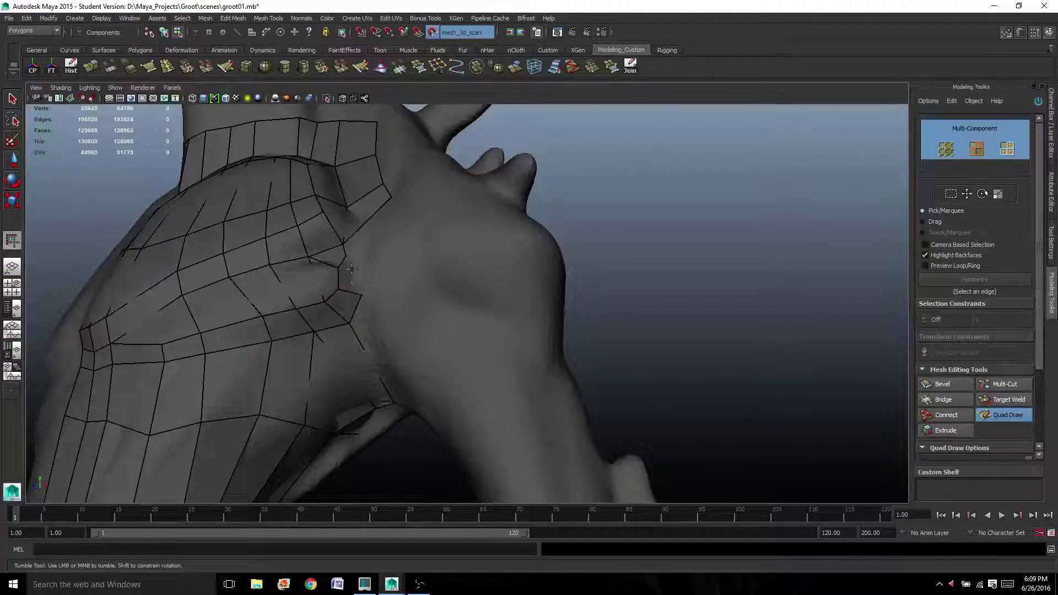
left_click(354, 272, "shift")
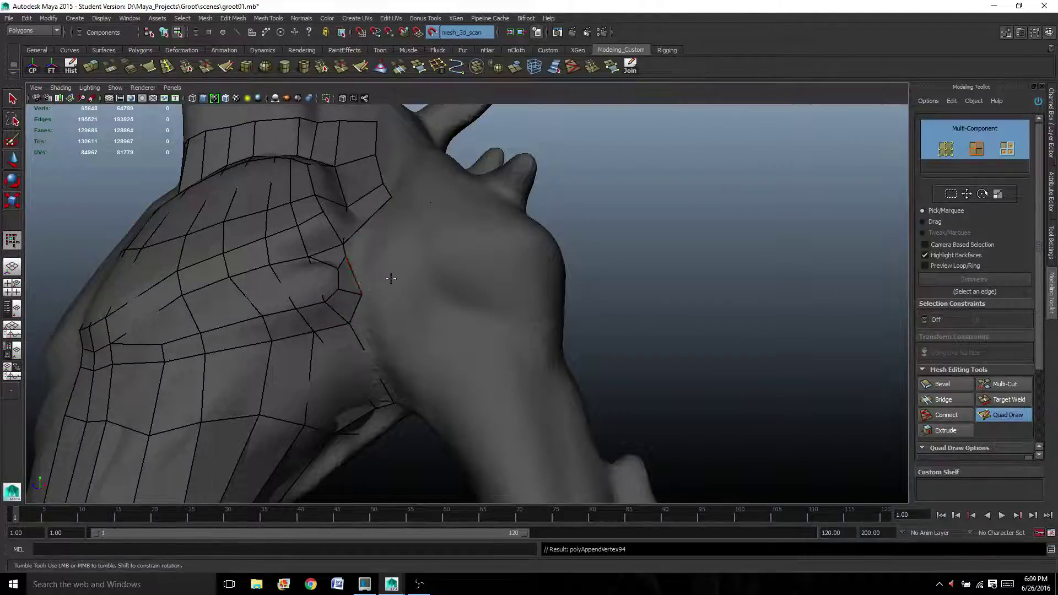
Extend a quad from the pectoral's outer end onto the shoulder and fill the gap up to the quads below the collar strip.
mouse_move(400, 311)
left_mouse_down("alt")
mouse_move(372, 295)
mouse_move(384, 304)
left_mouse_up("alt")
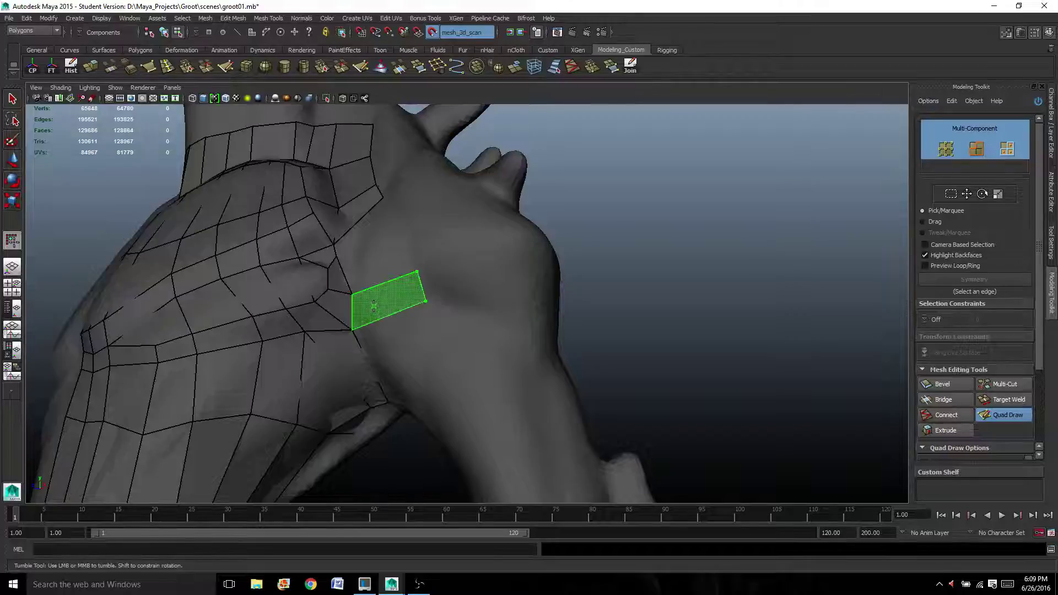
left_click(374, 321, "shift")
left_click_drag(375, 321, 352, 324, "alt")
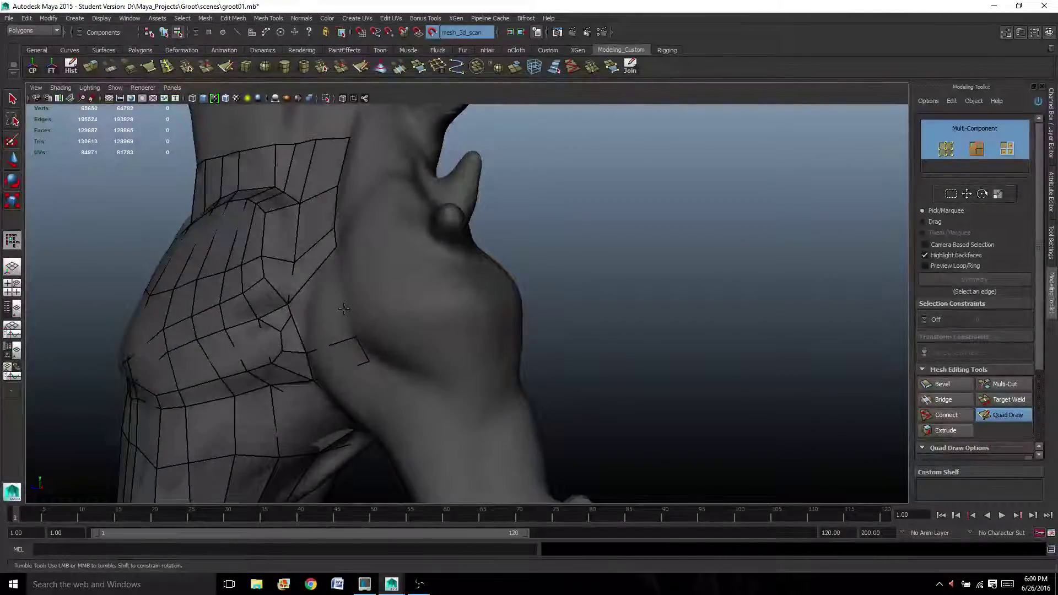
left_click(342, 295)
left_click(329, 277, "shift")
left_click(329, 277, "shift")
left_click_drag(329, 277, 380, 274, "alt")
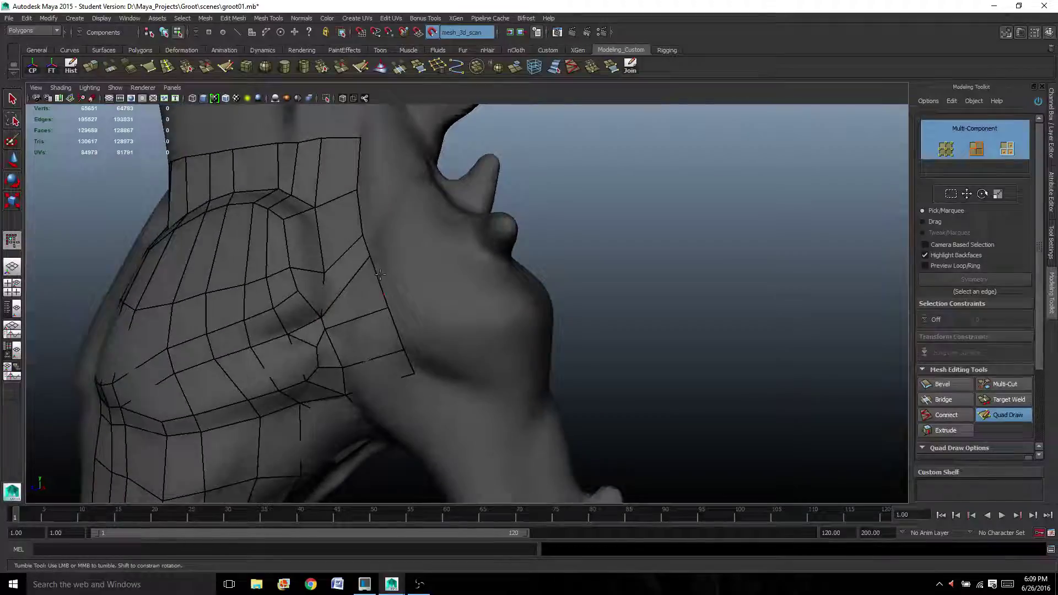
Add a second row of quads across the front of the shoulder along the outer edge of the new faces.
left_click(399, 252, "shift")
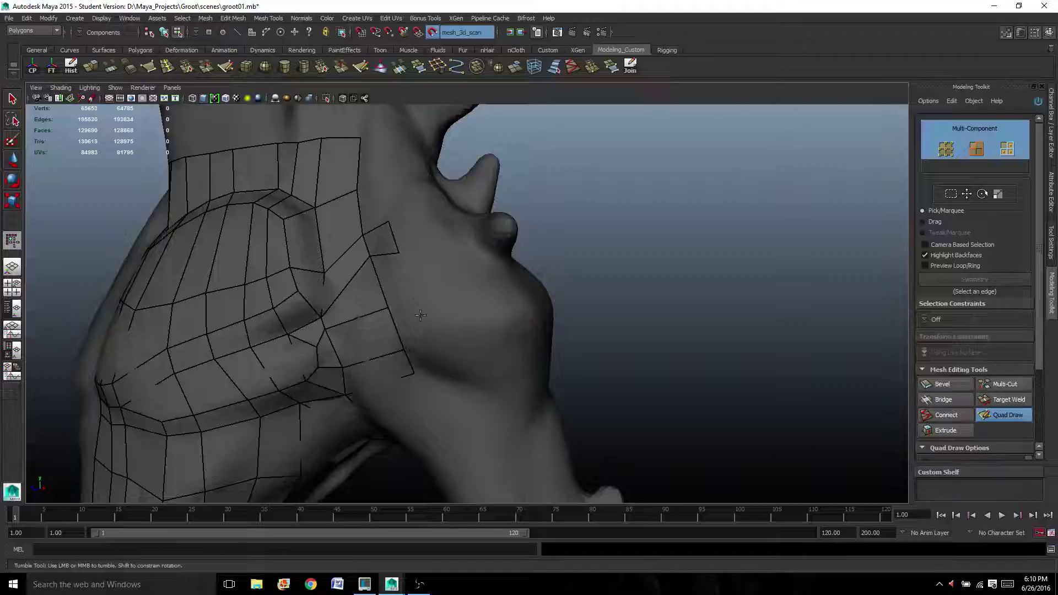
left_click(414, 295)
left_click(410, 299, "shift")
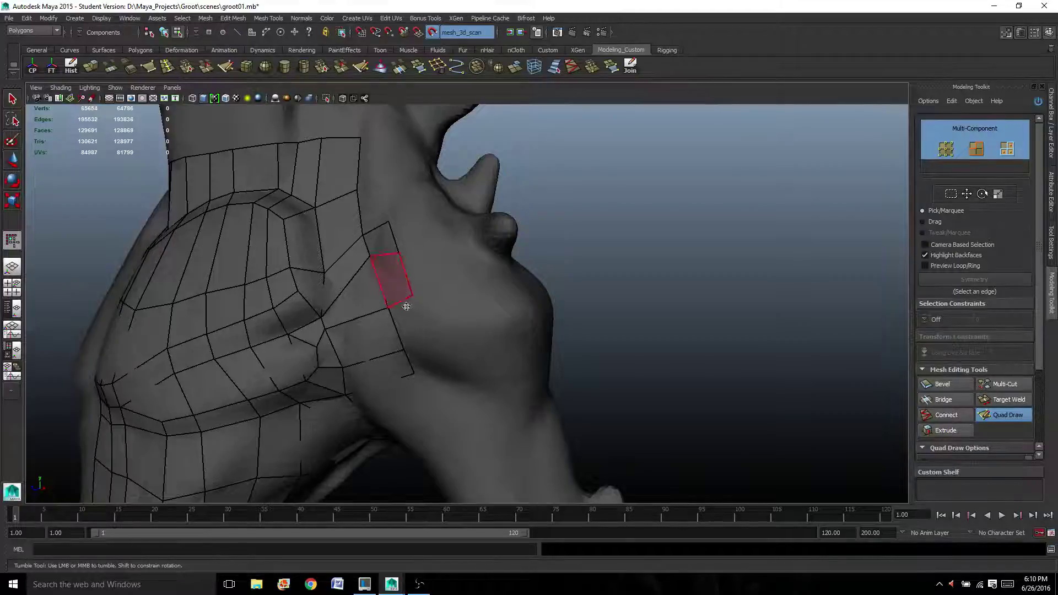
left_click(434, 324)
left_click(421, 333, "shift")
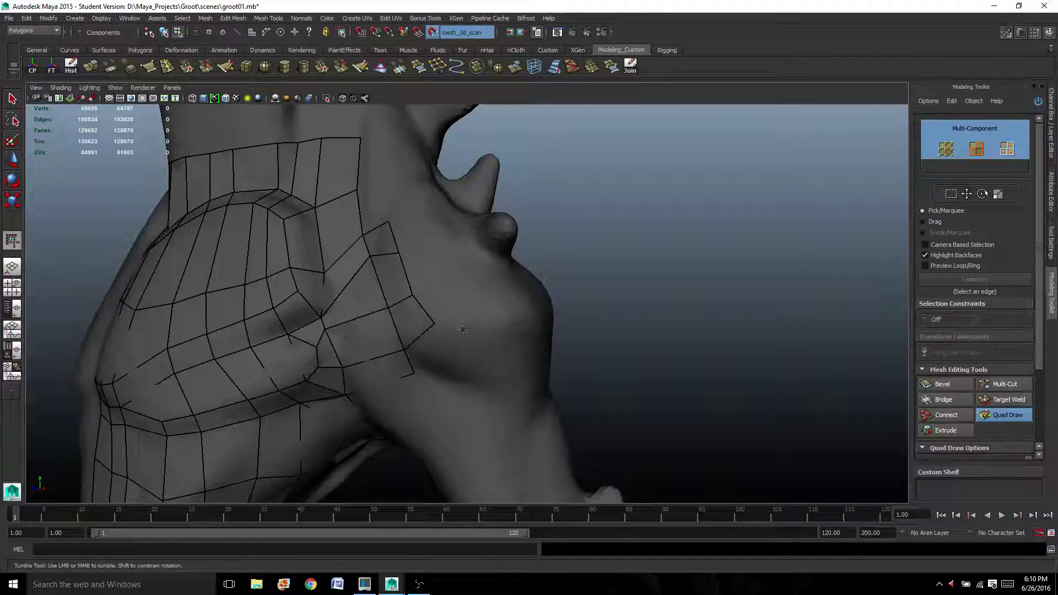
left_click(428, 348, "shift")
mouse_move(432, 345)
left_mouse_down("alt")
mouse_move(392, 350)
mouse_move(442, 345)
left_mouse_up("alt")
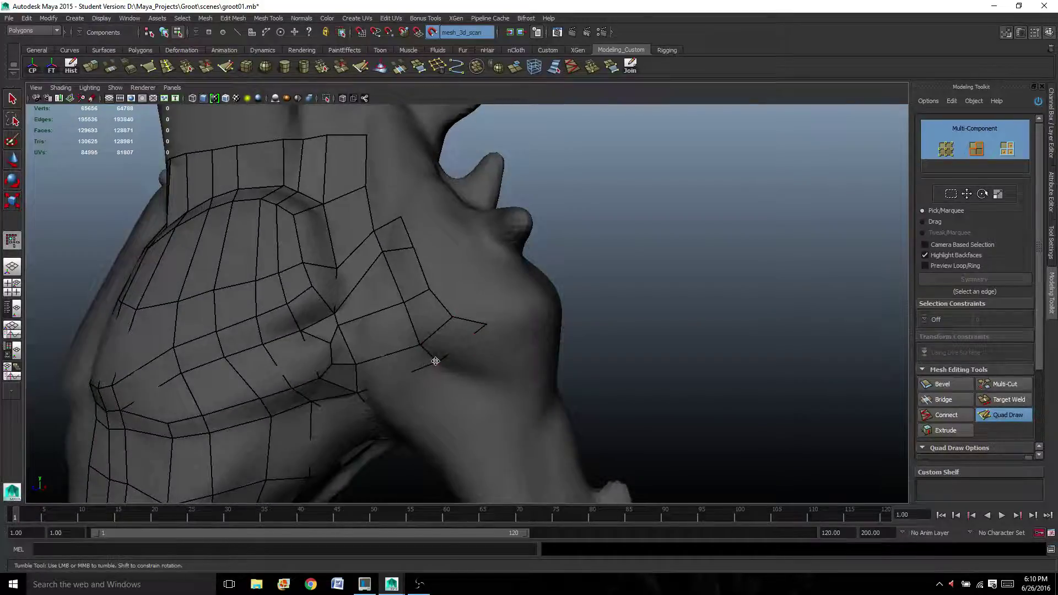
Insert an edge loop through the shoulder quads and reposition a vertex along their lower edge.
mouse_move(432, 389)
left_mouse_down("alt")
mouse_move(406, 335)
mouse_move(423, 344)
mouse_move(377, 339)
mouse_move(359, 299)
left_mouse_up("alt")
left_click(405, 335, "ctrl")
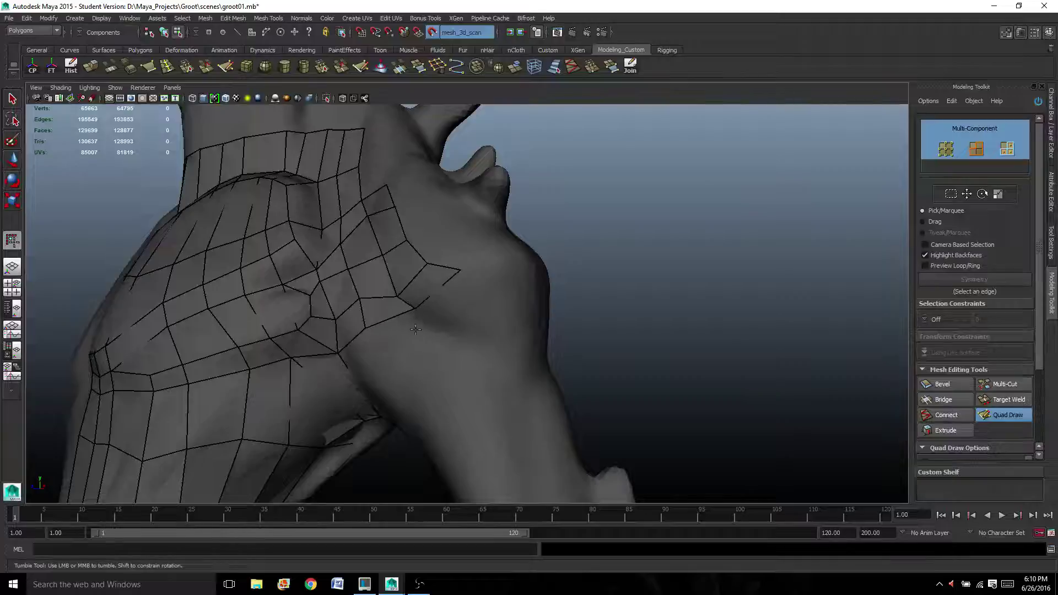
mouse_move(425, 314)
left_mouse_down("alt")
mouse_move(455, 291)
mouse_move(427, 294)
mouse_move(428, 277)
left_mouse_up("alt")
left_click_drag(457, 311, 440, 303)
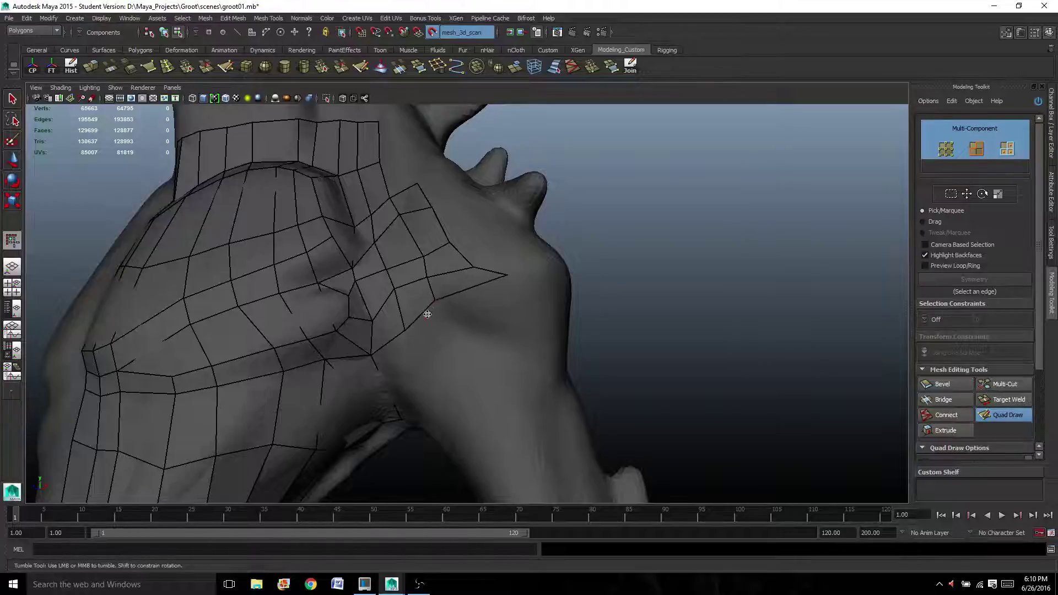
Place points on the outer shoulder and fill quads extending the pointed end of the shoulder patch around the arm.
left_click_drag(414, 355, 506, 362, "alt")
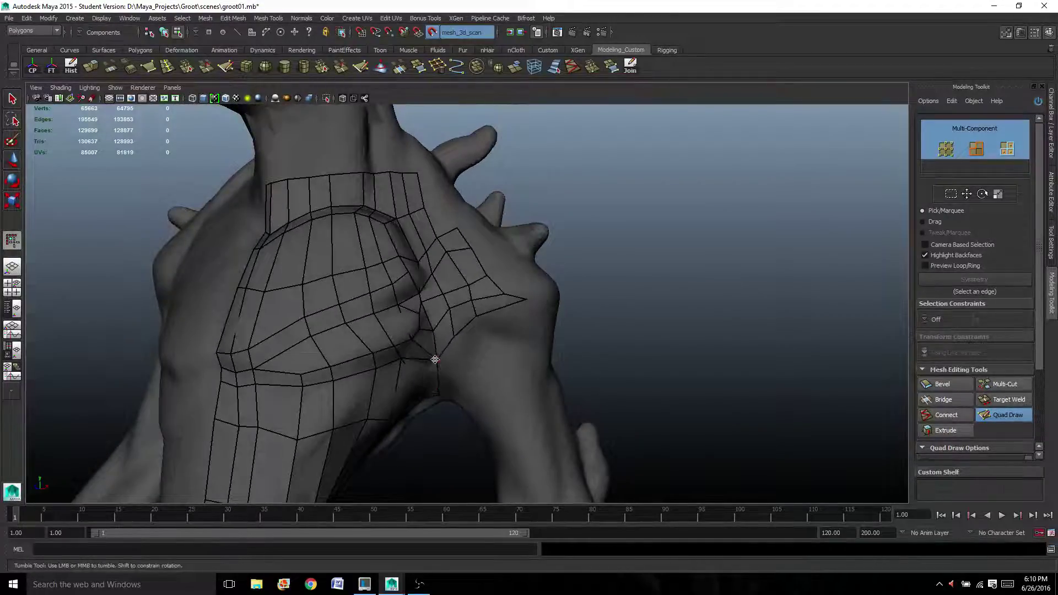
left_click_drag(432, 359, 443, 318, "alt")
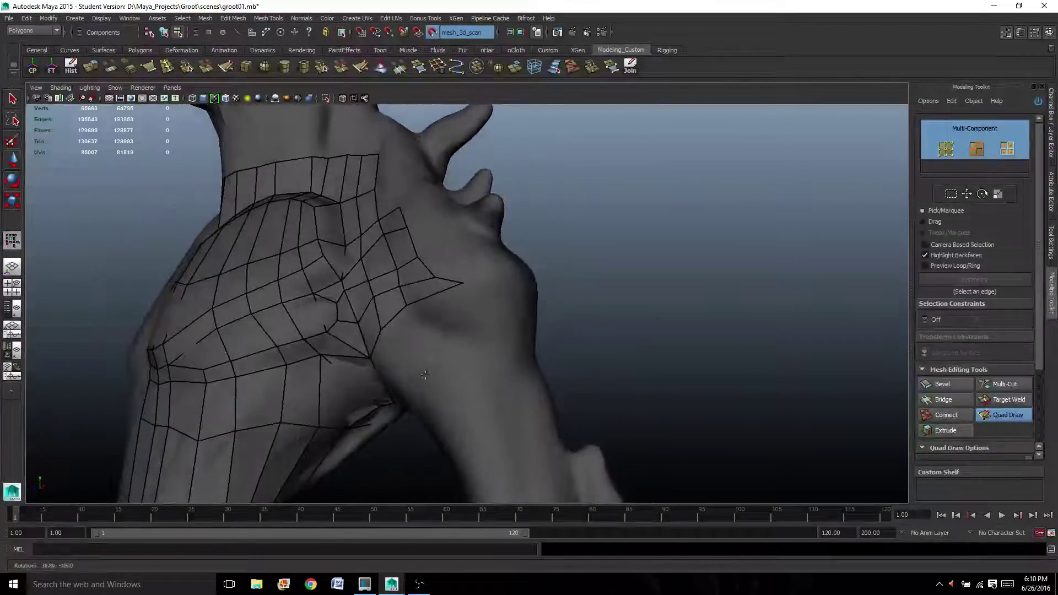
left_click(457, 330)
left_click(492, 305)
left_click(441, 303, "shift")
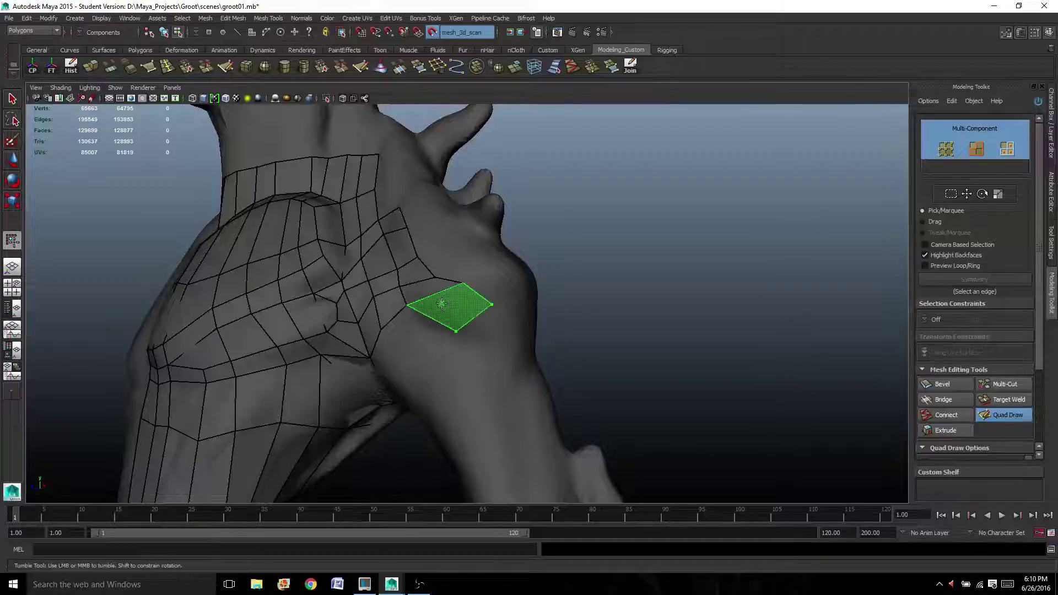
left_click_drag(458, 326, 432, 356, "alt")
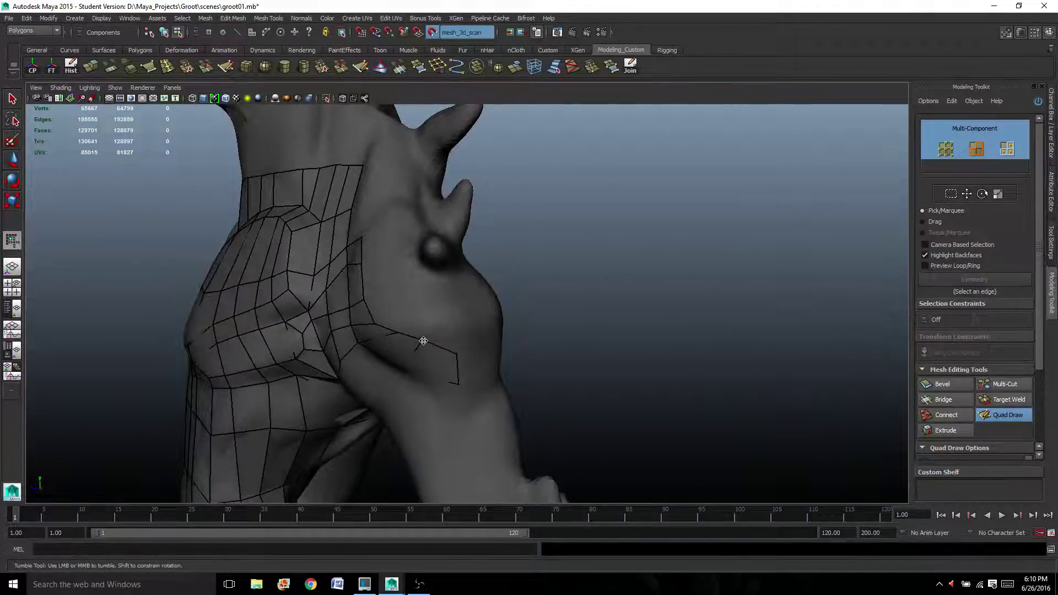
Fill two quads joining the upper end of the shoulder patch to the outer edge of the collar strip.
left_click_drag(450, 342, 496, 328, "alt")
right_click_drag(386, 248, 435, 227, "alt")
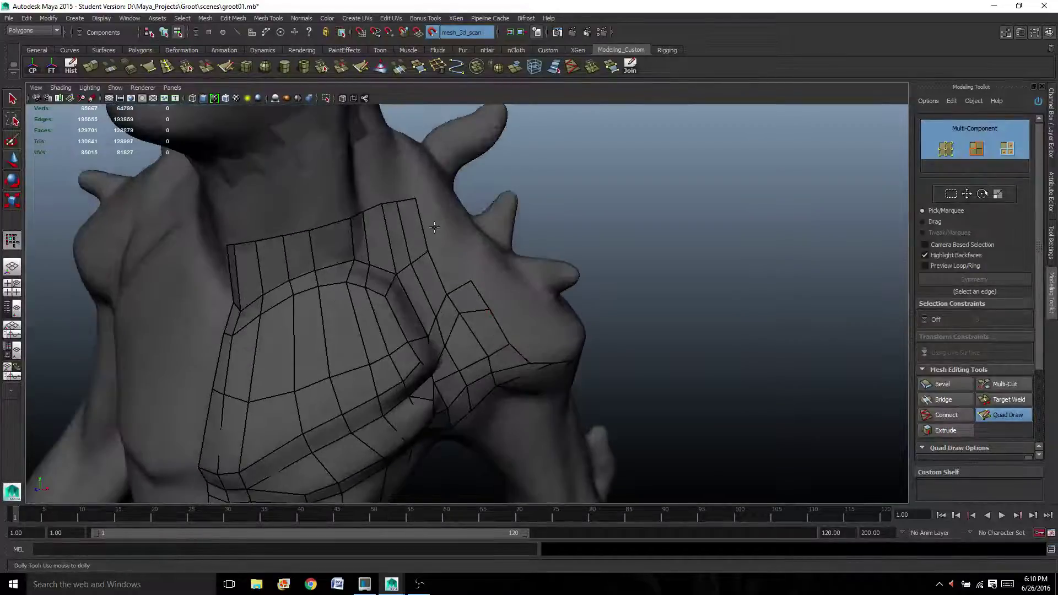
left_click(450, 263, "shift")
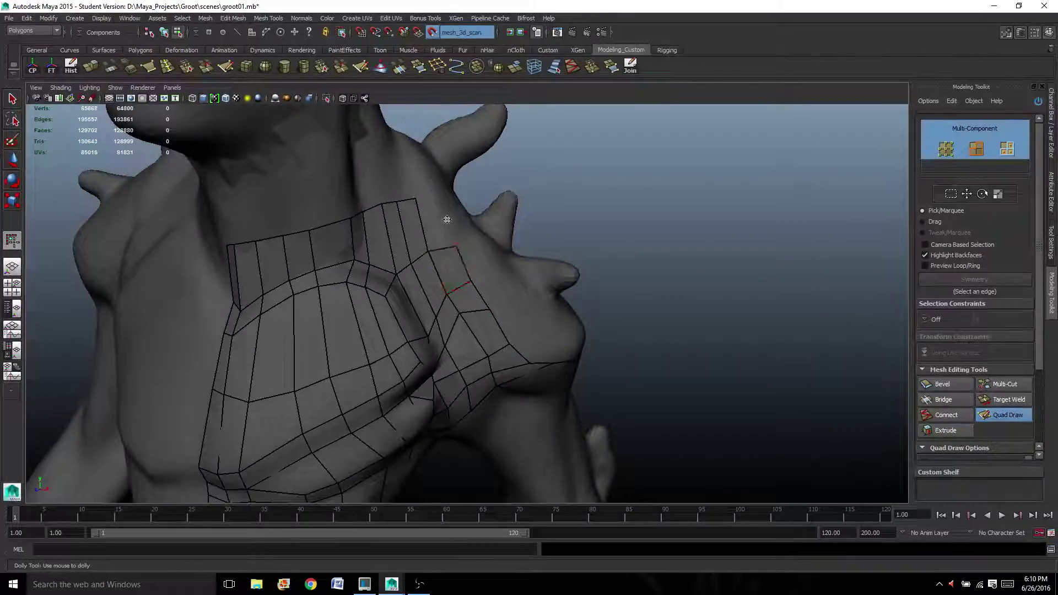
left_click(441, 232, "shift")
Place points across the front of the neck and fill three quads starting a new row above the collar strip.
left_click_drag(441, 232, 552, 310, "alt")
middle_click_drag(437, 260, 470, 270, "alt")
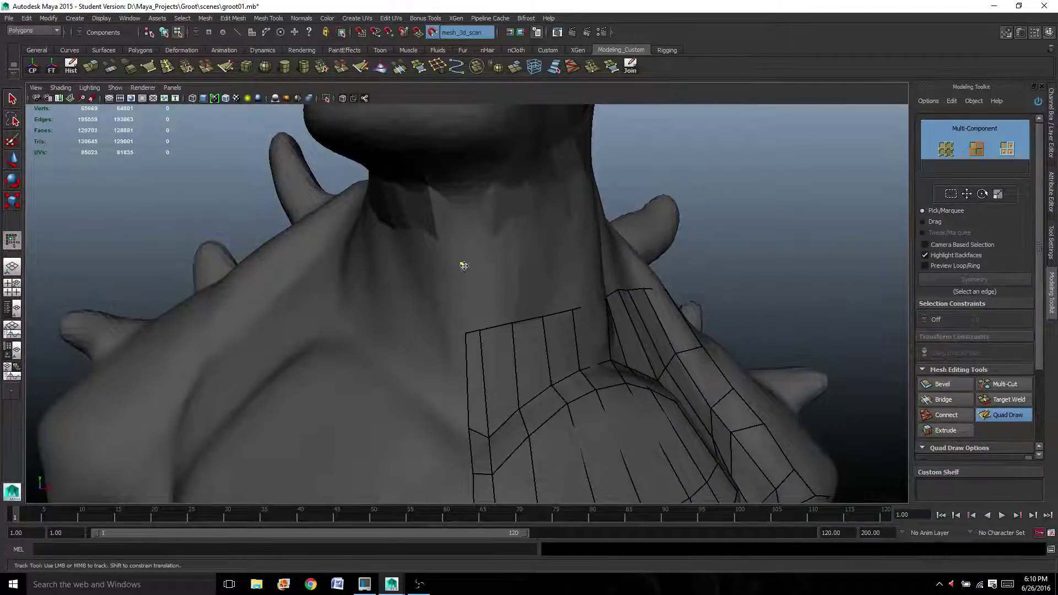
left_click(462, 264)
left_click(477, 267)
left_click(470, 295, "shift")
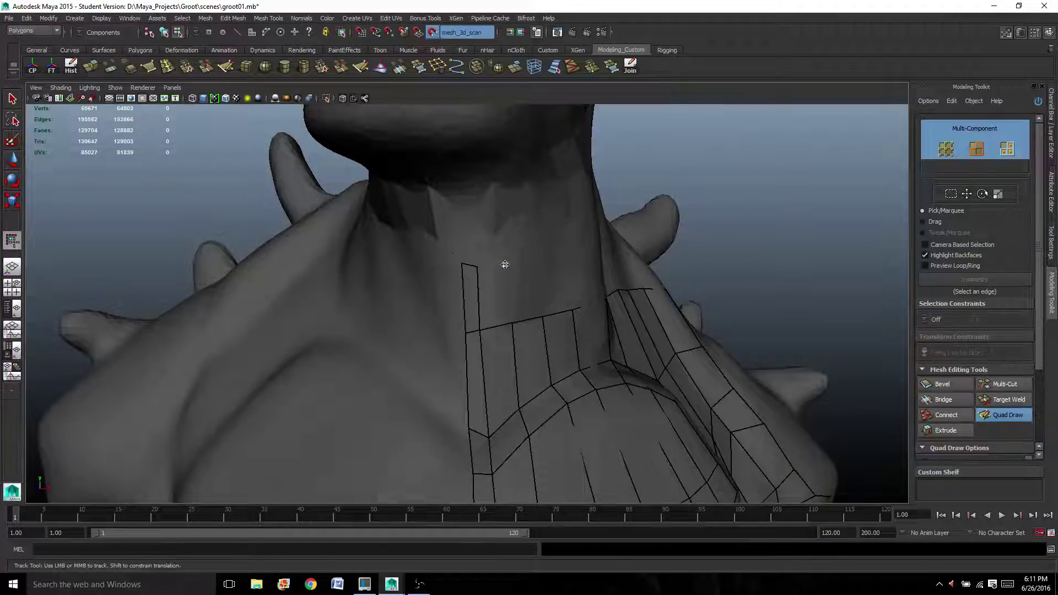
left_click(504, 266)
left_click(524, 270, "shift")
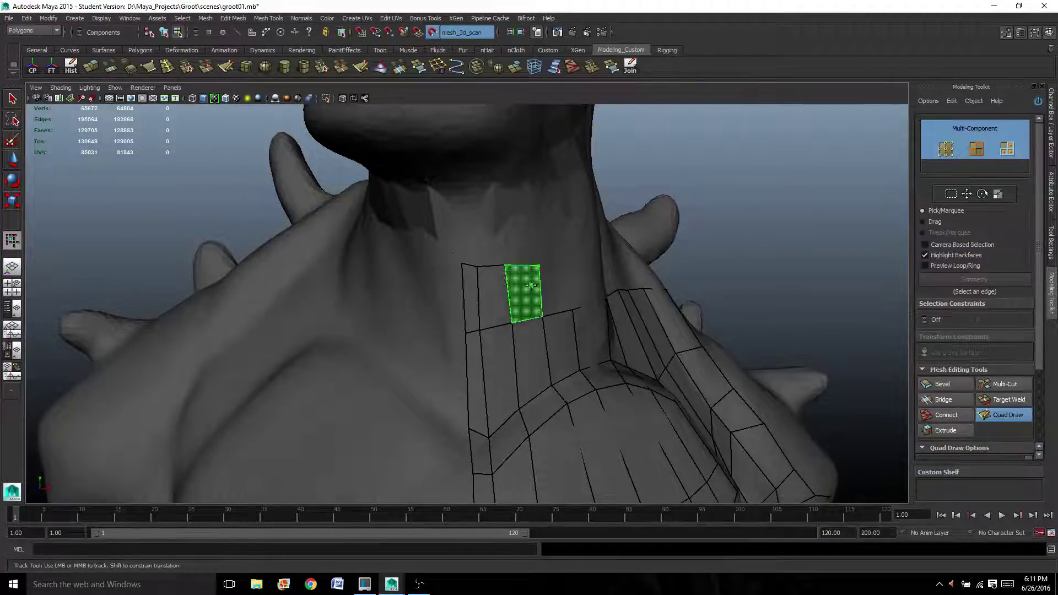
left_click(537, 292, "shift")
Continue the new row of quads around the side of the neck, above the collar strip and the shoulder patch.
left_click_drag(539, 292, 421, 261, "alt")
left_click(422, 263)
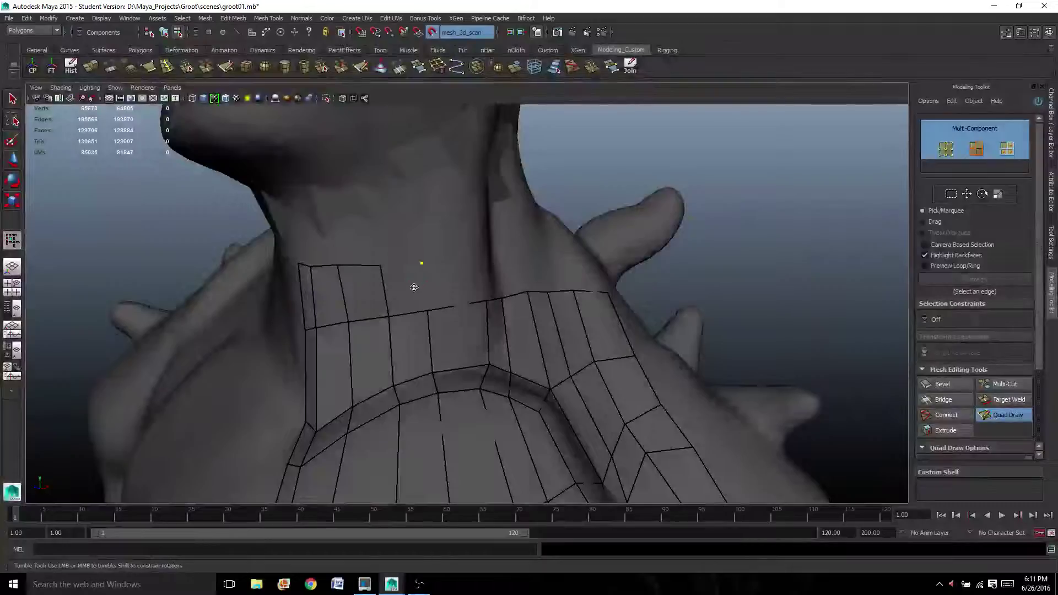
left_click(415, 288, "shift")
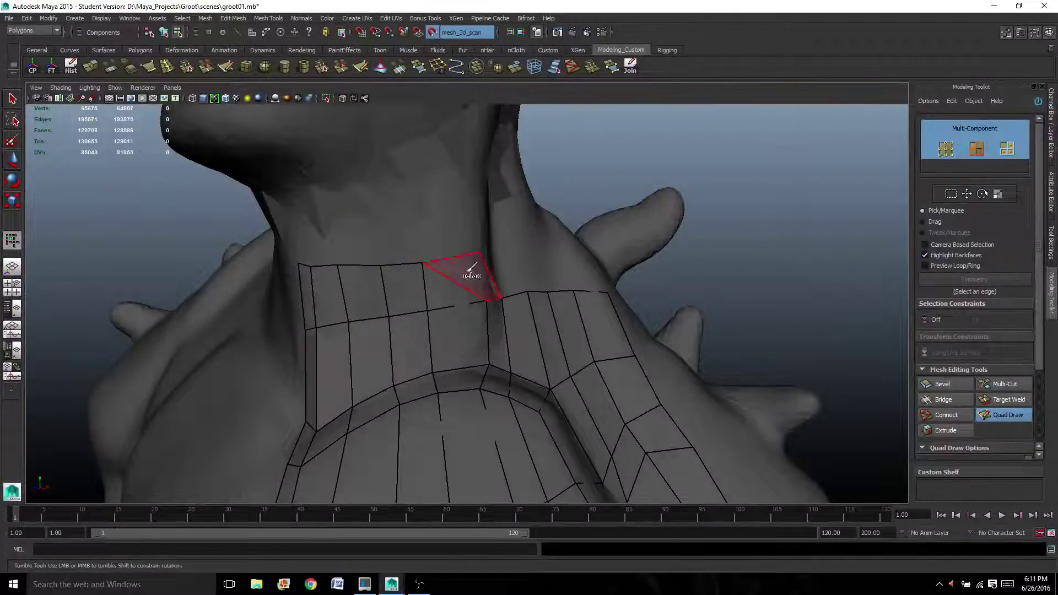
left_click(450, 276, "shift")
left_click_drag(450, 276, 340, 260, "alt")
left_click(341, 281, "shift")
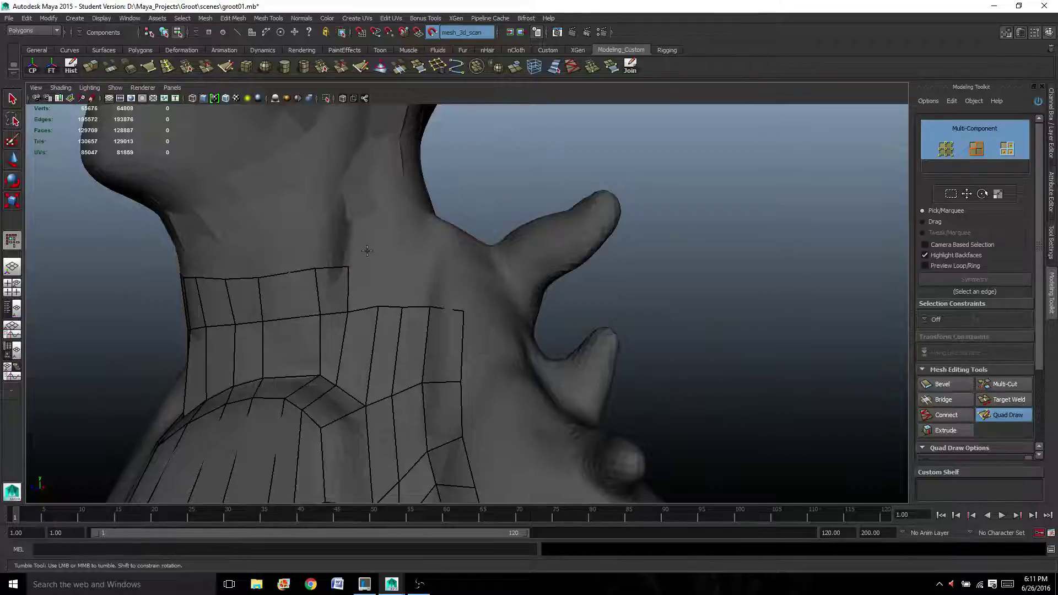
left_click(375, 256)
left_click(363, 278, "shift")
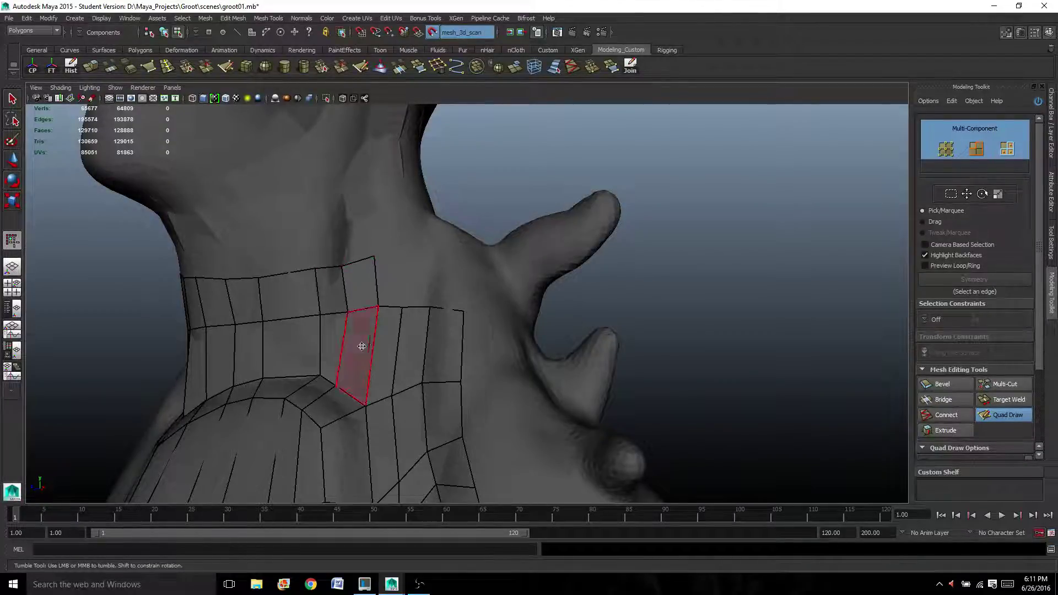
Extend the neck row with three more quads along the upper edge of the shoulder patch, towards the back.
left_click_drag(359, 345, 307, 349, "alt")
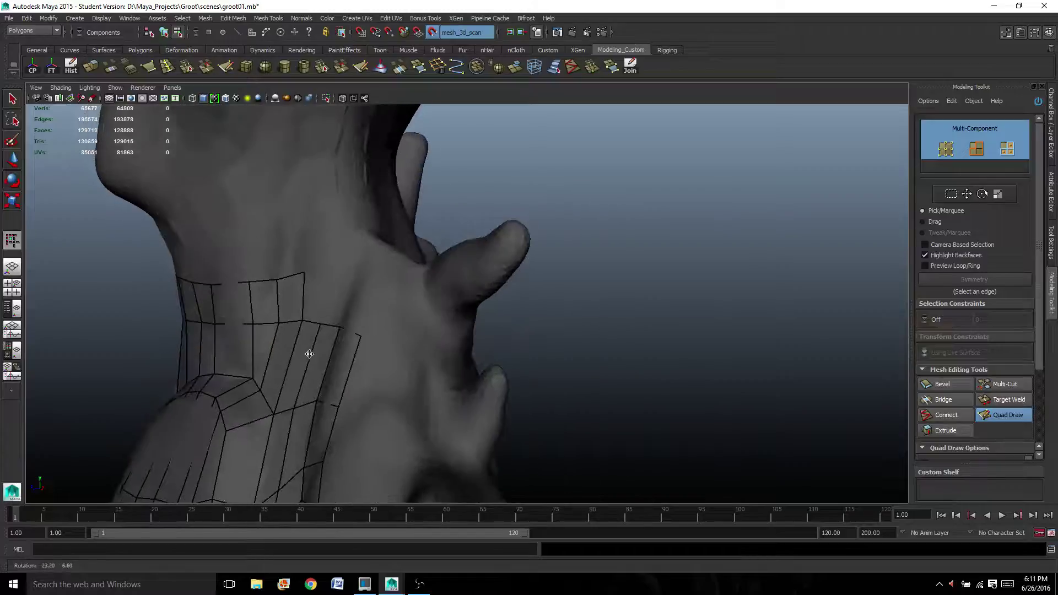
left_click(326, 269)
left_click(331, 272, "shift")
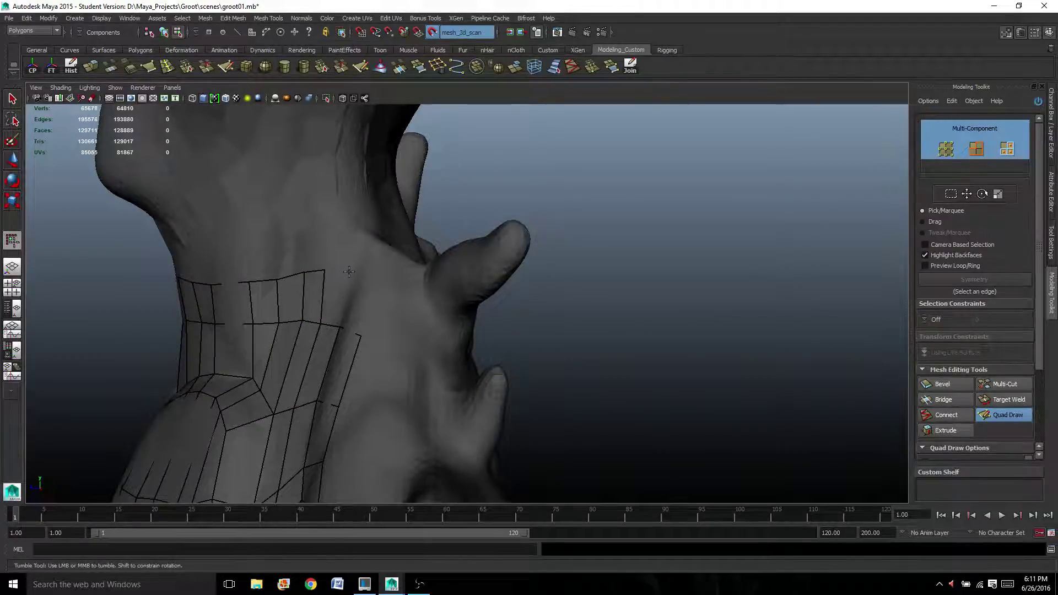
left_click(349, 272)
left_click(343, 284, "shift")
left_click_drag(378, 309, 385, 371, "alt")
left_click(429, 293)
left_click(424, 308, "shift")
Place points beside the back spikes and fill a column of quads down from the end of the neck row.
right_click_drag(385, 371, 404, 367, "alt")
left_click_drag(428, 348, 449, 352, "alt")
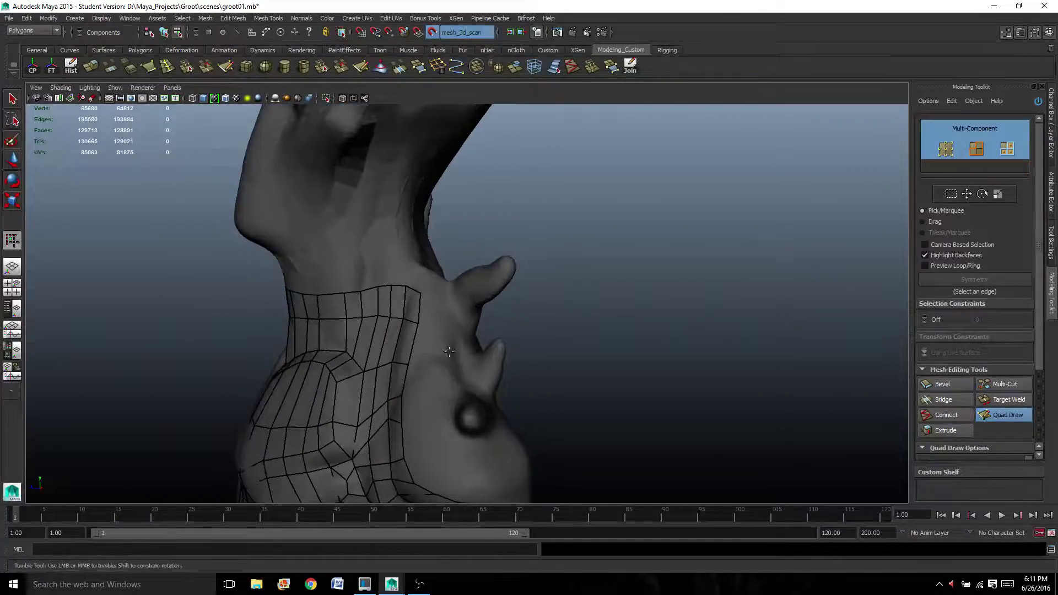
left_click(454, 335)
left_click(436, 347, "shift")
left_click(448, 296)
left_click(438, 313, "shift")
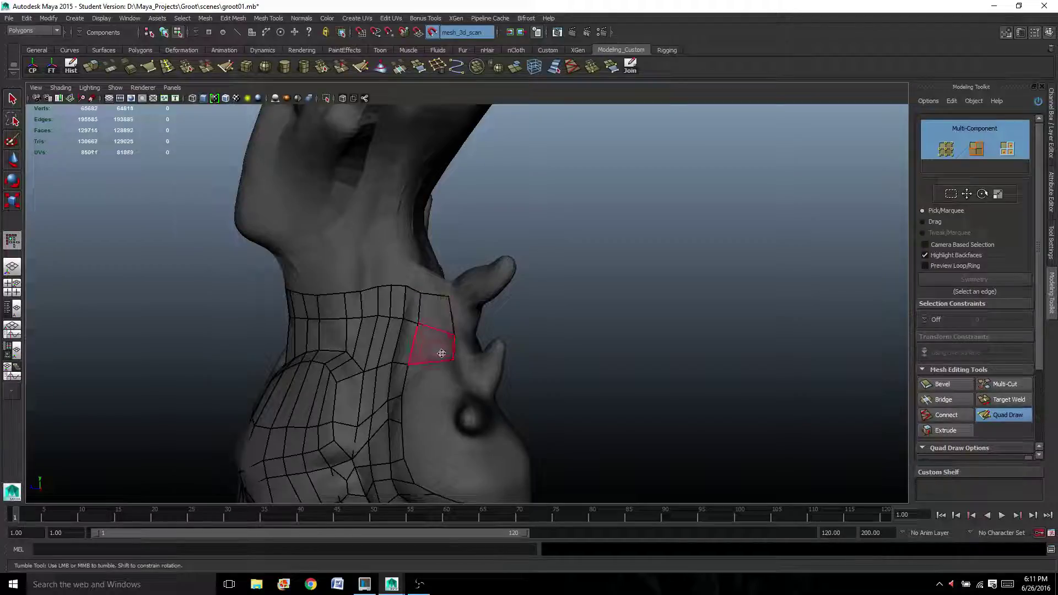
left_click(435, 375, "shift")
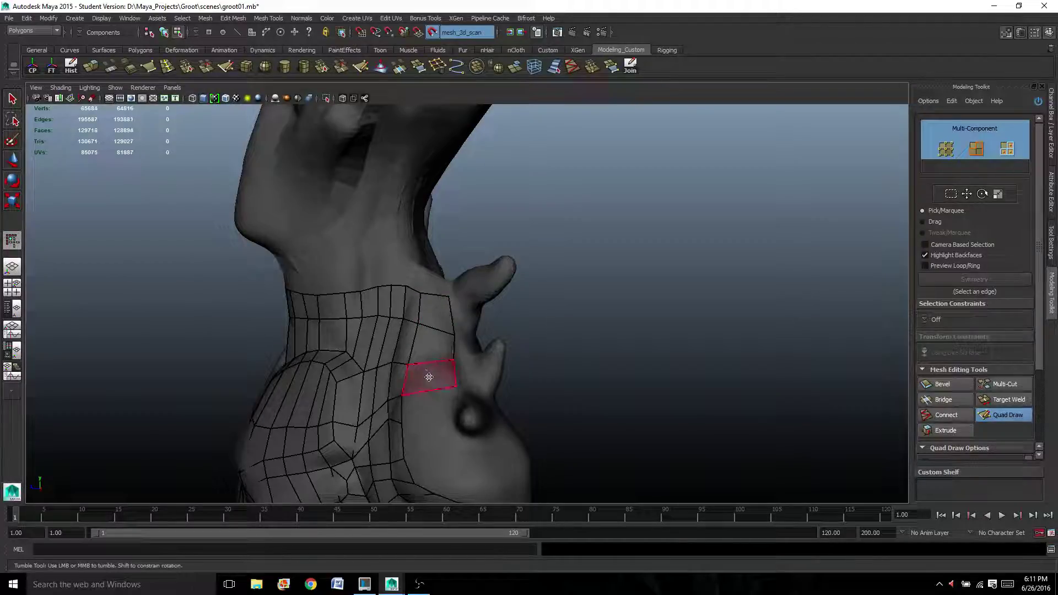
Continue the quad column down the top of the shoulder below the spikes and nudge a vertex on its outer edge.
mouse_move(435, 375)
left_mouse_down("alt")
mouse_move(401, 310)
mouse_move(442, 331)
left_mouse_up("alt")
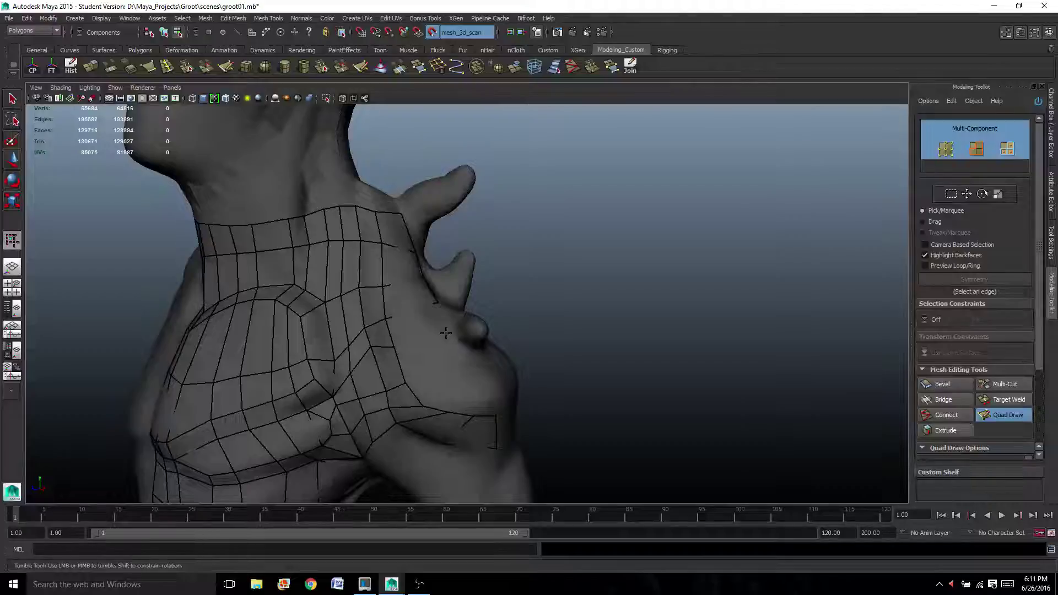
left_click(436, 332, "shift")
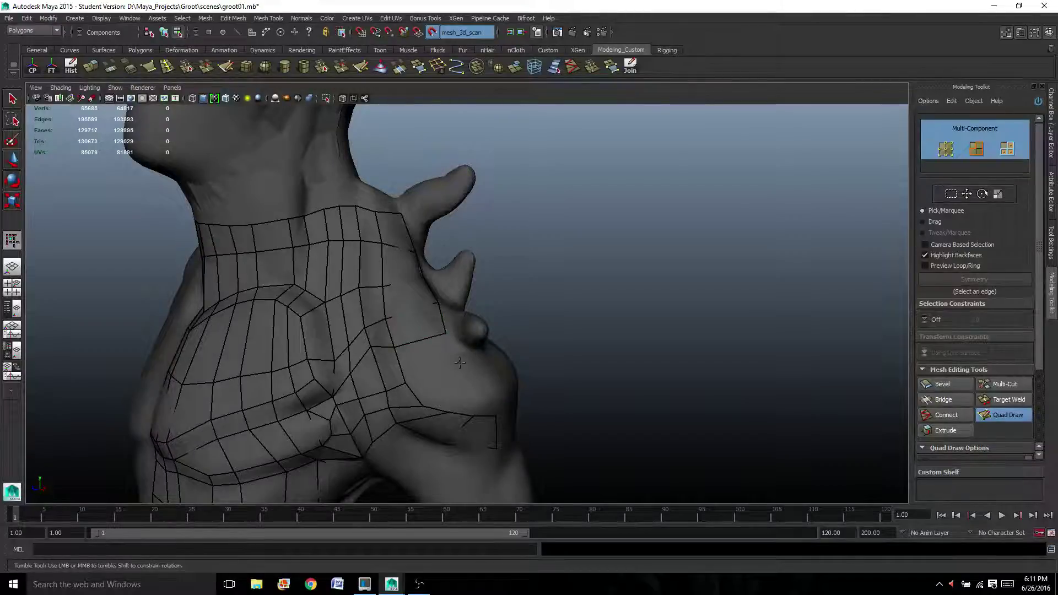
left_click(434, 356, "shift")
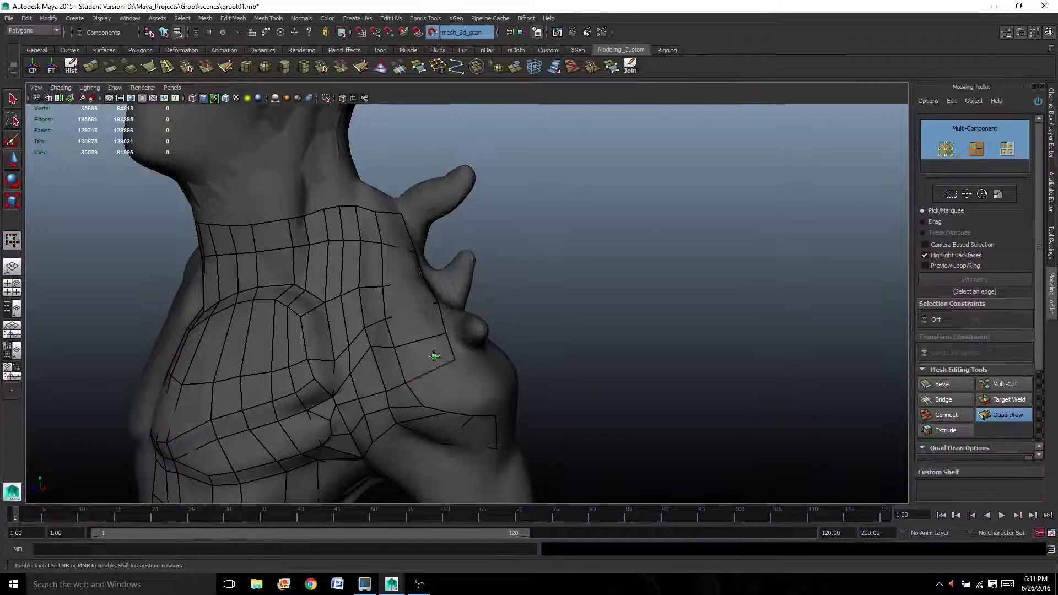
left_click(471, 394, "shift")
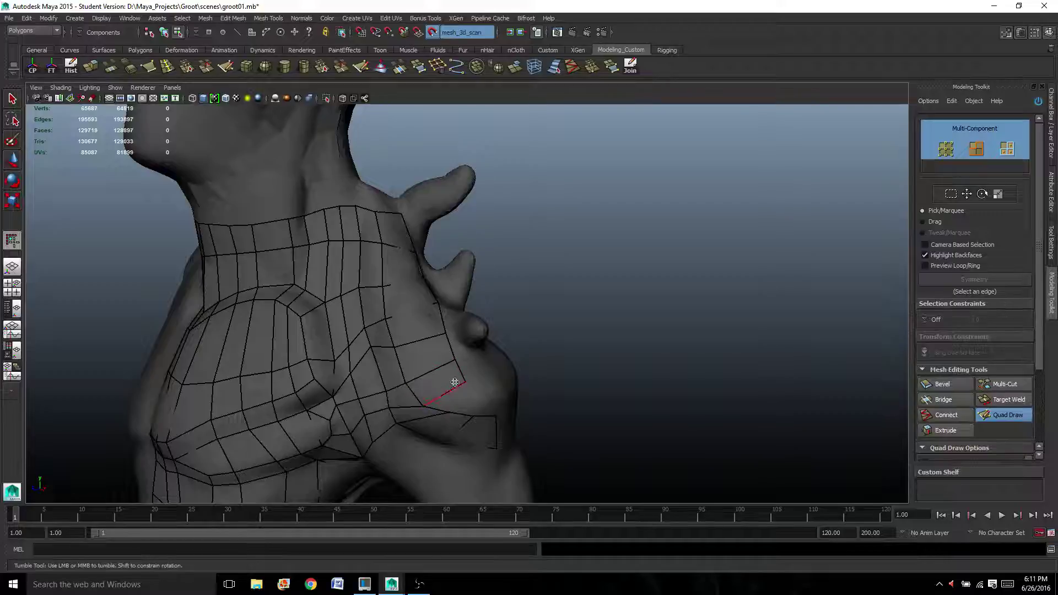
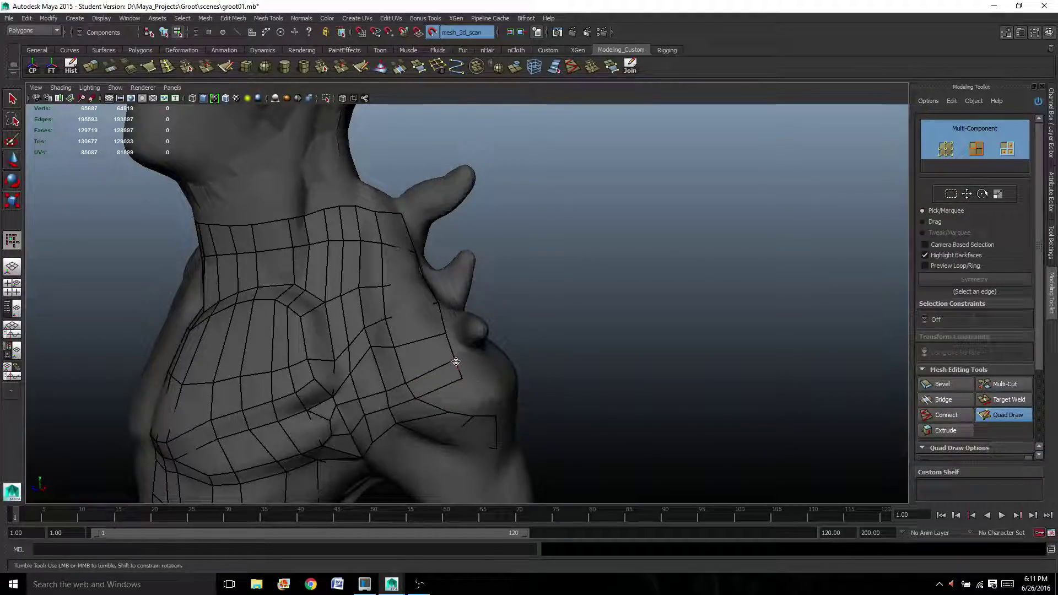
left_click_drag(456, 362, 451, 354)
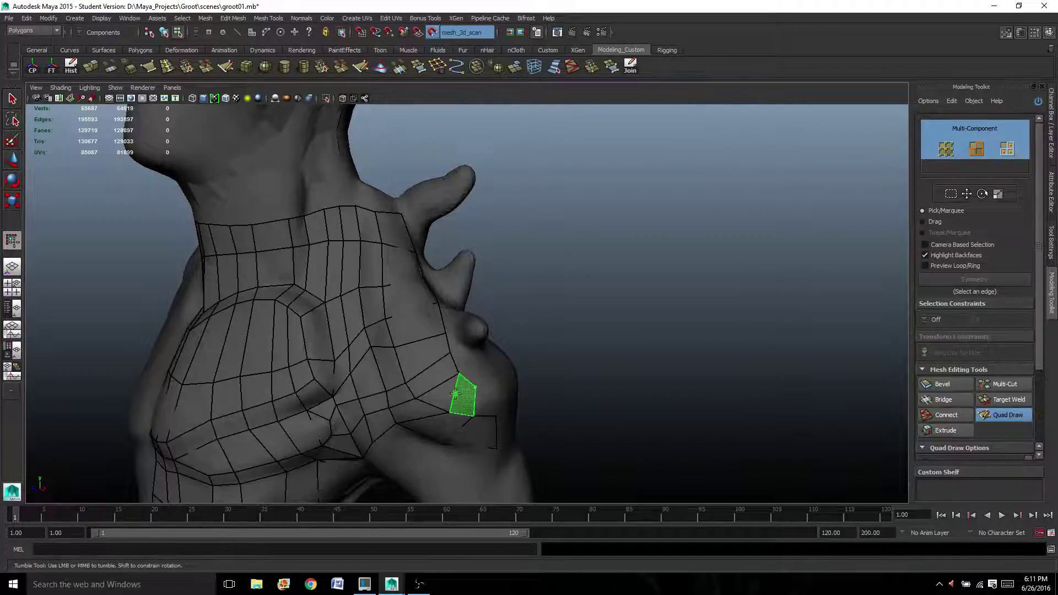
Fill the quads joining the lower end of the column to the strip around the outer shoulder, adjusting the shared vertex.
left_click(473, 388, "shift")
left_click_drag(474, 387, 473, 394)
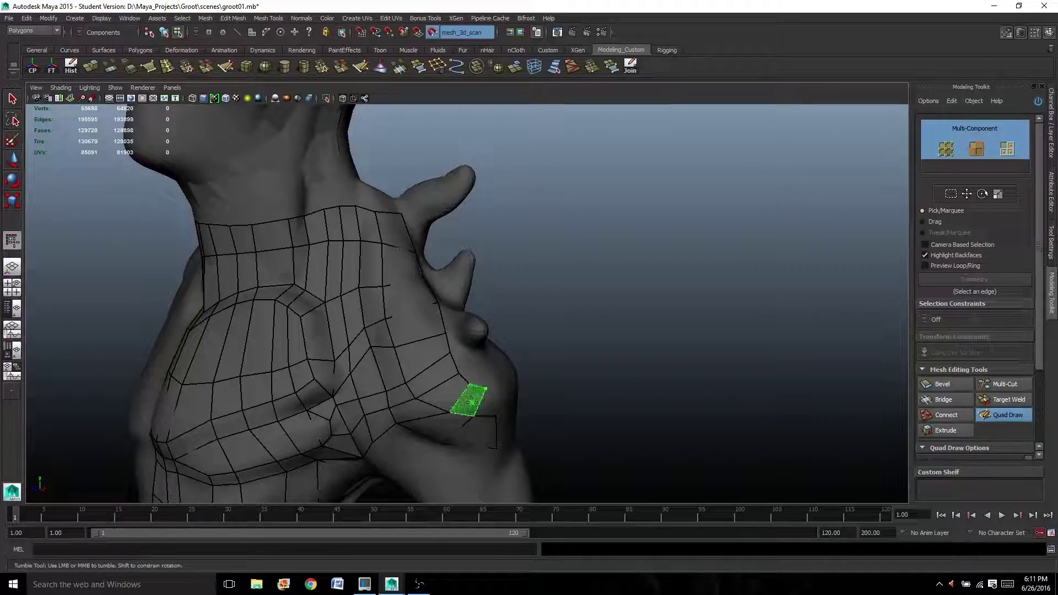
left_click(478, 401, "shift")
left_click_drag(477, 401, 437, 379, "alt")
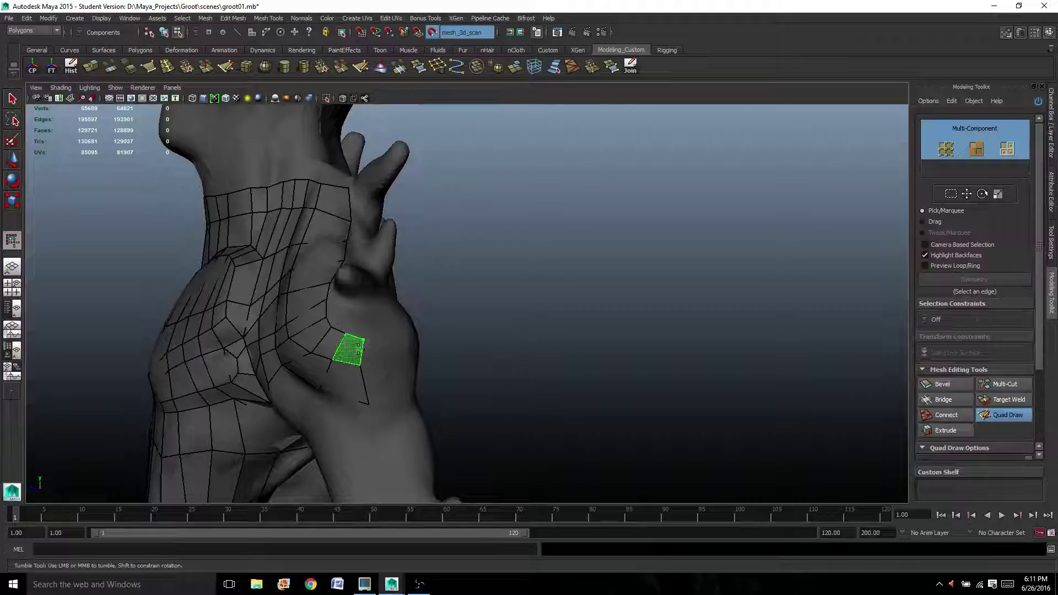
left_click(356, 350, "shift")
Leave Quad Draw for object mode, select the retopologized torso mesh and duplicate it.
mouse_move(356, 350)
left_mouse_down("alt")
mouse_move(367, 358)
mouse_move(283, 364)
mouse_move(321, 329)
mouse_move(511, 355)
mouse_move(544, 343)
left_mouse_up("alt")
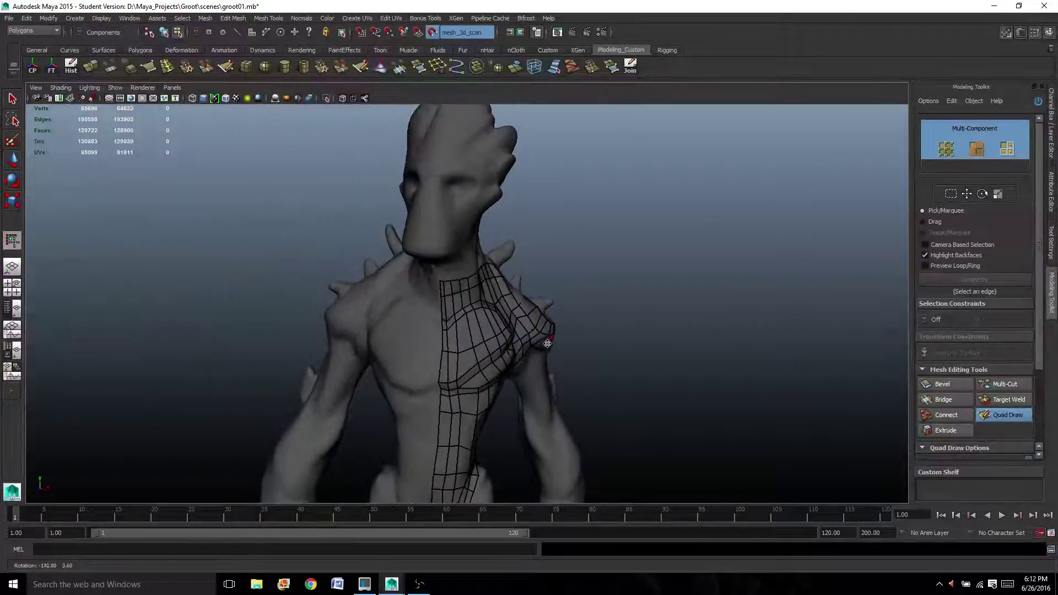
right_click_drag(467, 312, 495, 291)
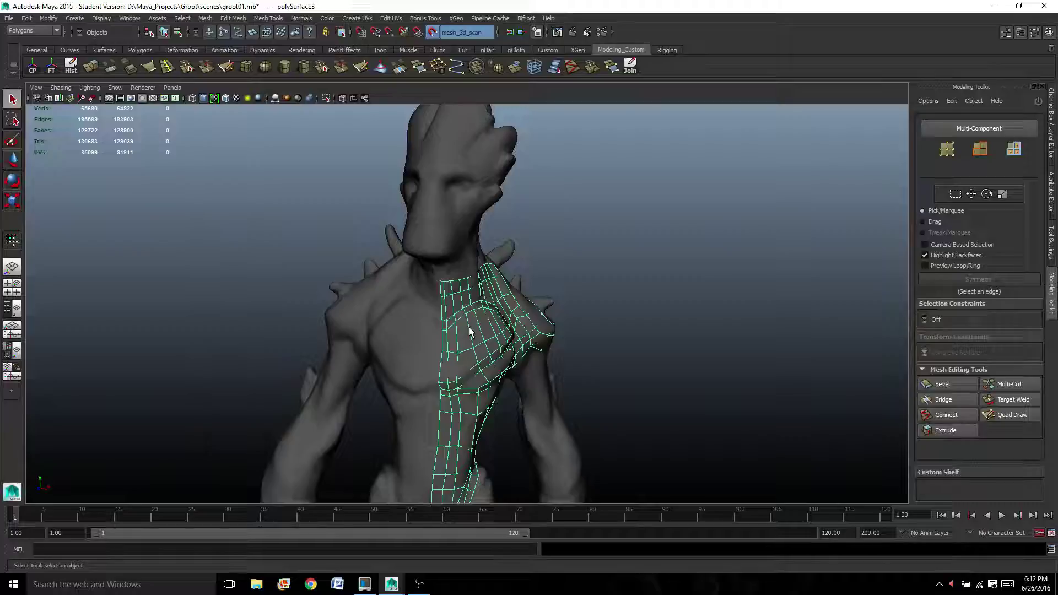
right_click_drag(462, 326, 468, 377, "alt")
left_click_drag(467, 377, 466, 374, "alt")
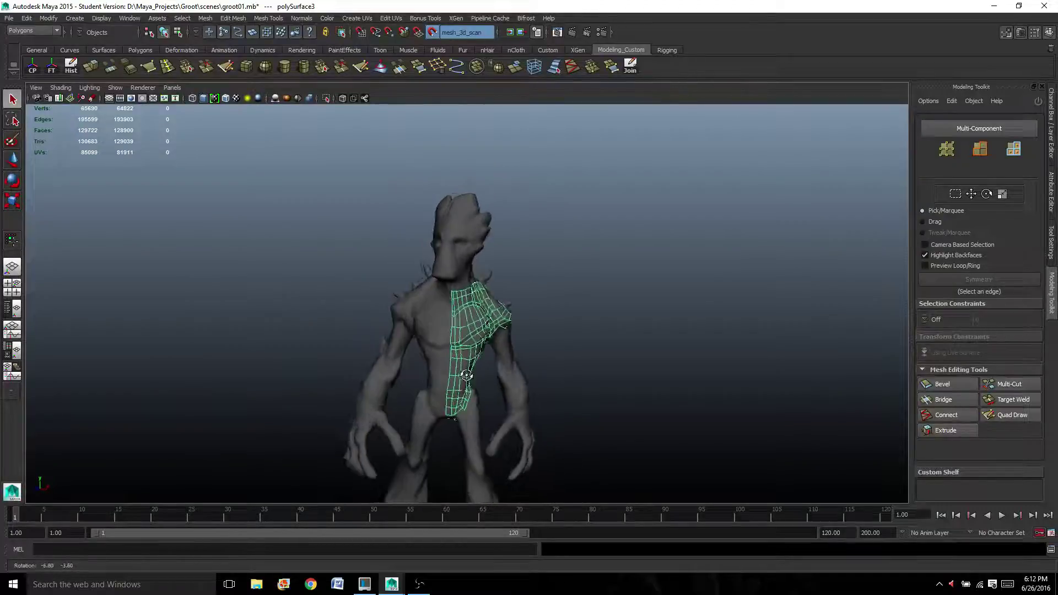
scroll(477, 363, "up", 2)
scroll(477, 296, "up", 1)
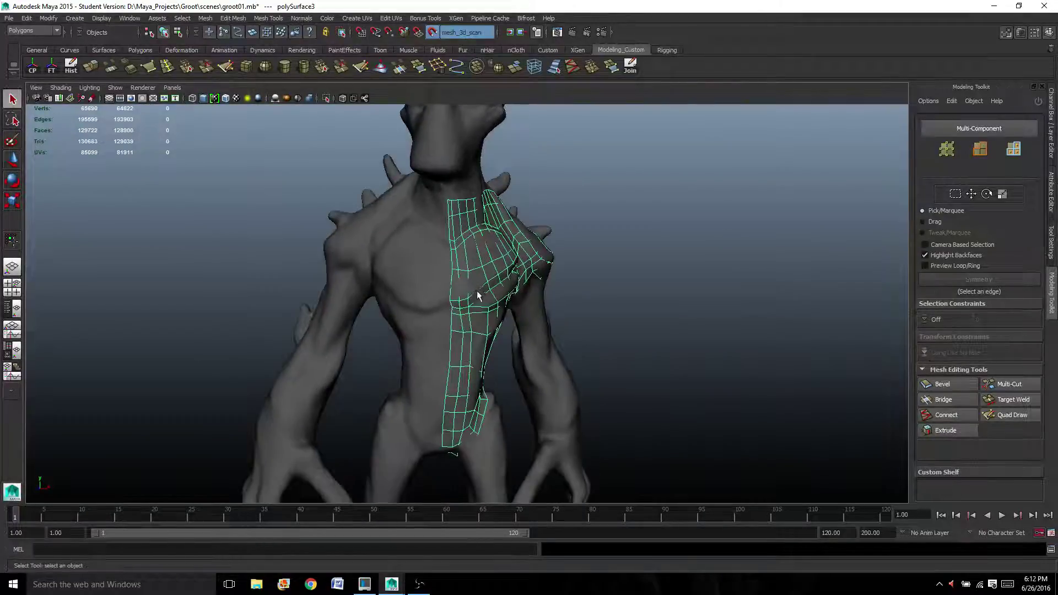
left_click_drag(477, 296, 453, 301, "alt")
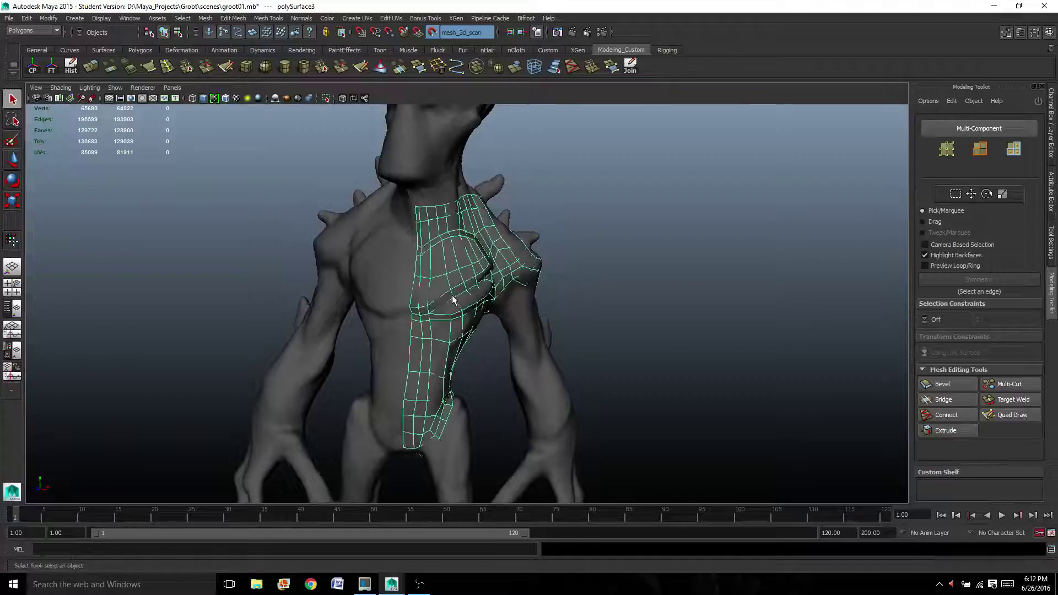
key("w")
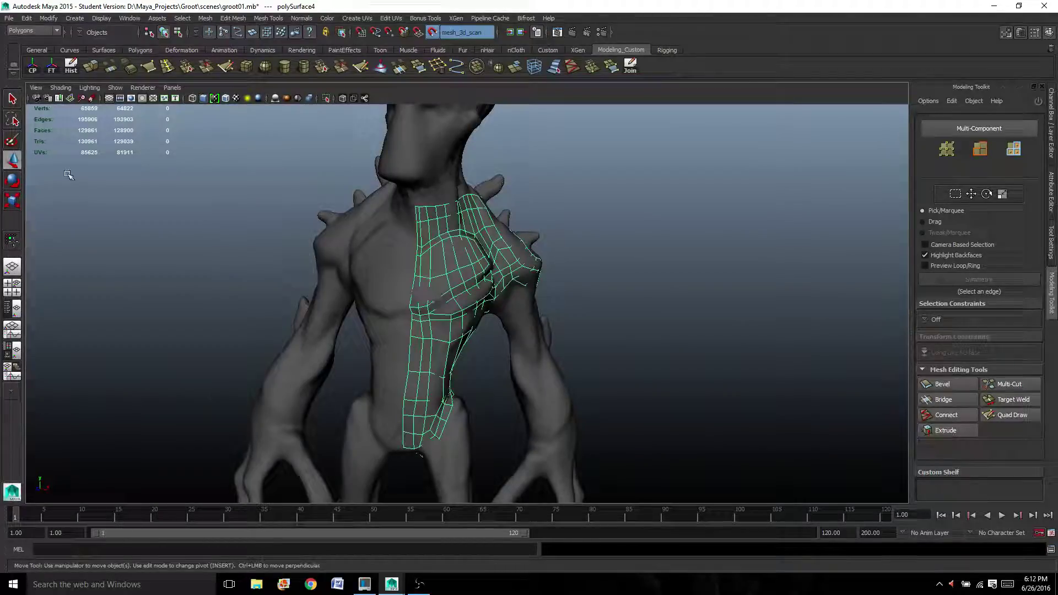
Select the original torso mesh and center its pivot.
scroll(550, 342, "down", 6)
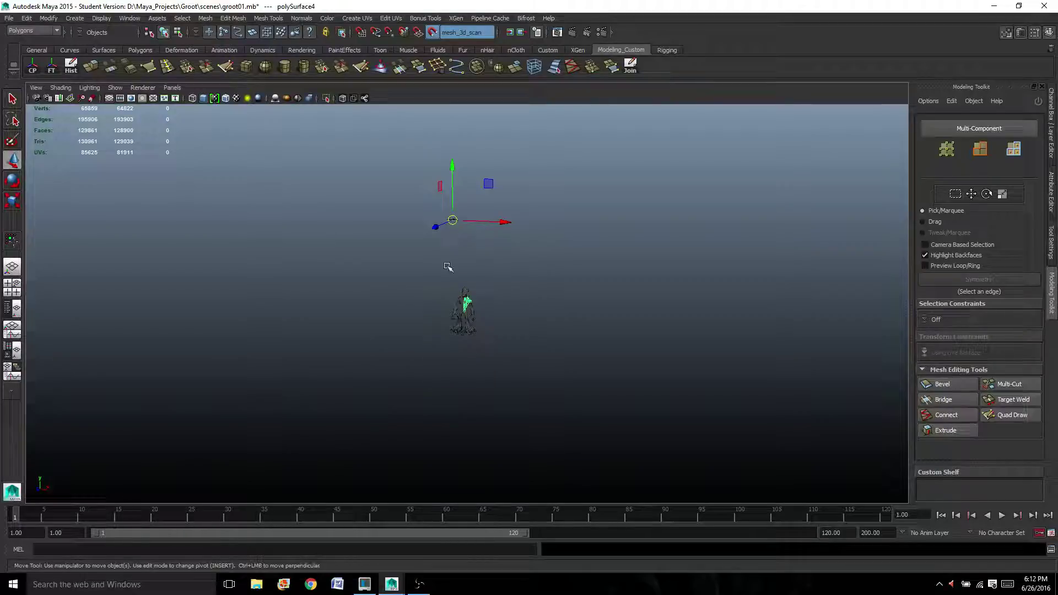
scroll(447, 267, "up", 3)
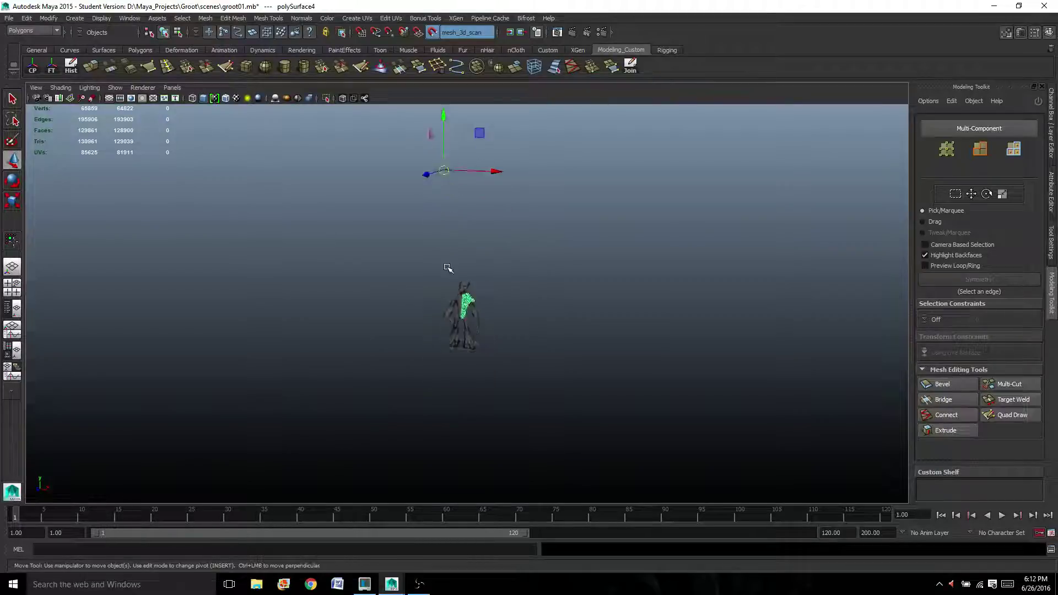
left_click(49, 18)
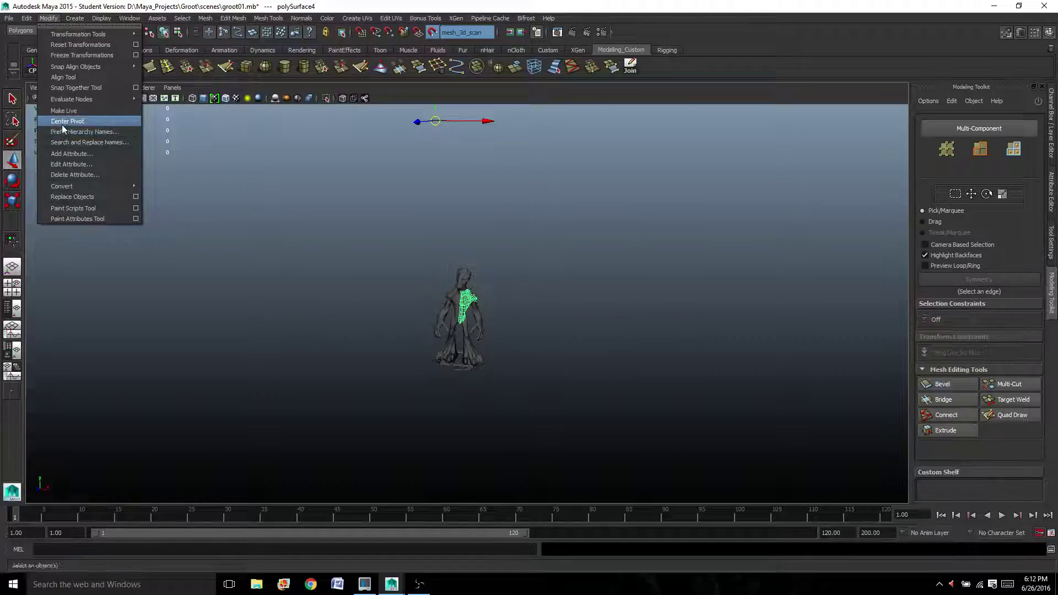
left_click(334, 248)
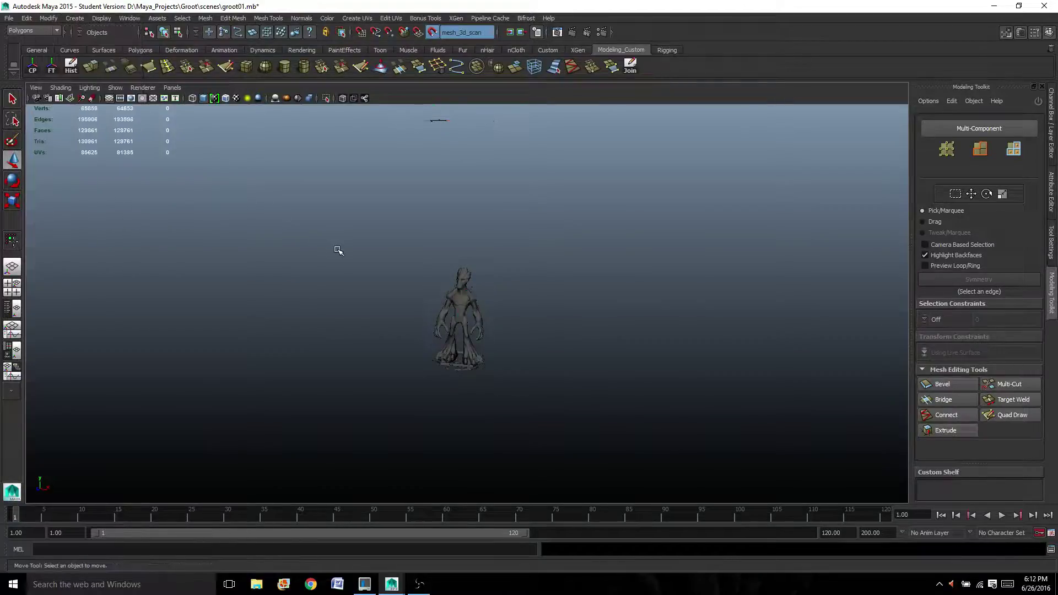
left_click(466, 304)
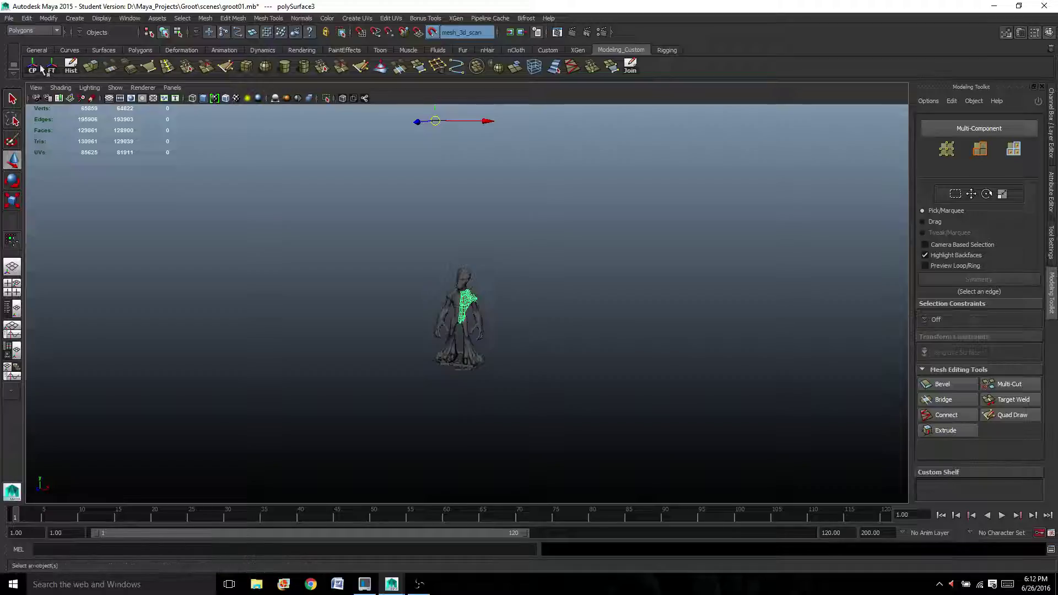
left_click(35, 67)
Move the original torso mesh sideways off the scan, beyond the figure's right arm.
scroll(346, 342, "up", 3)
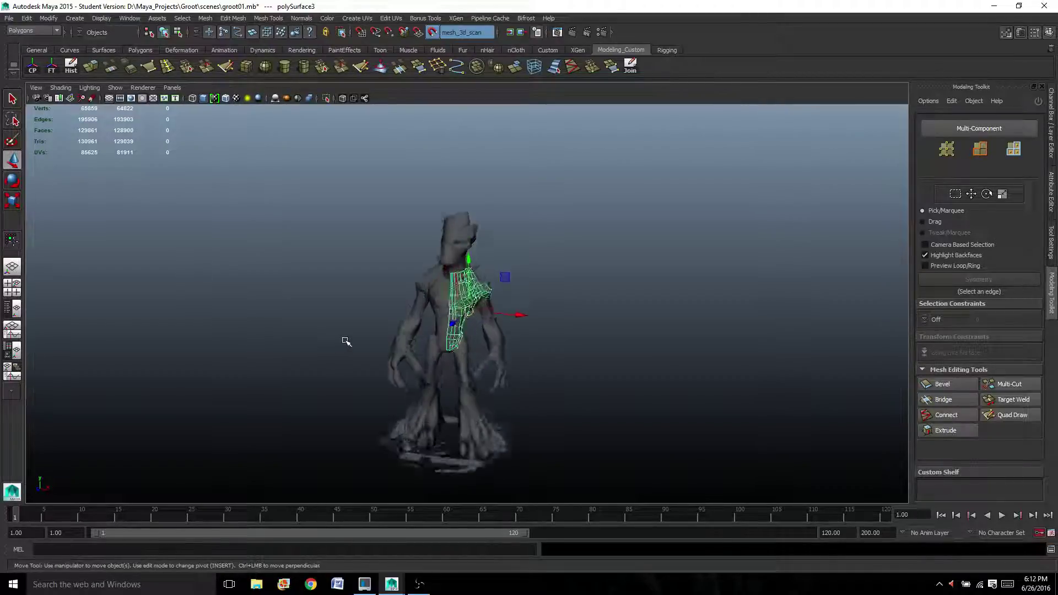
scroll(338, 350, "up", 6)
scroll(335, 351, "down", 4)
left_click_drag(537, 392, 551, 391, "alt")
left_click_drag(529, 318, 422, 314)
Move the original torso mesh farther sideways from the scan, to about -72.9 in X, leaving the duplicate and head mesh in place.
left_click(467, 302)
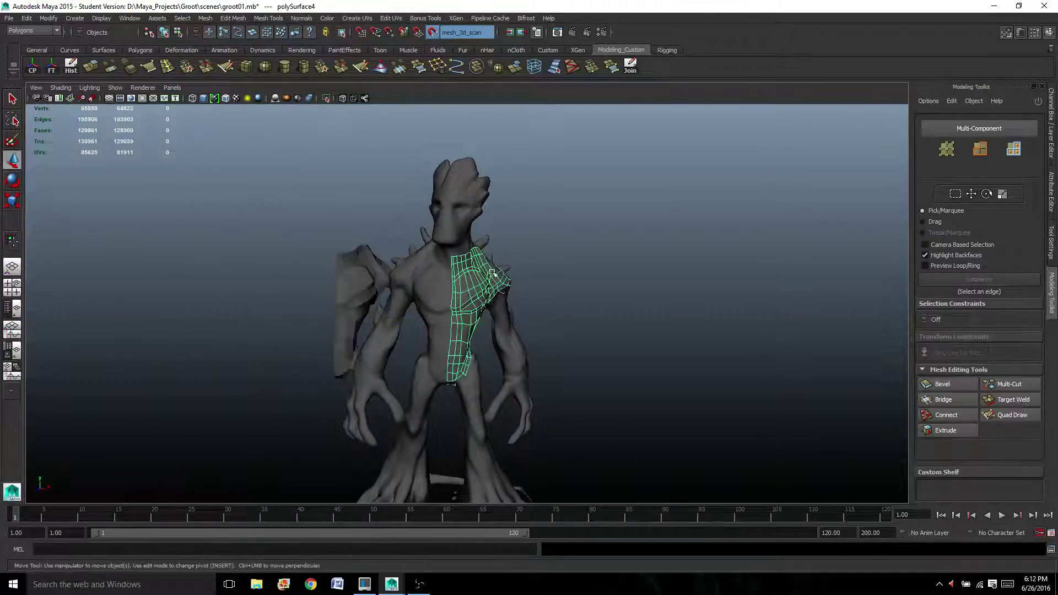
scroll(478, 287, "up", 3)
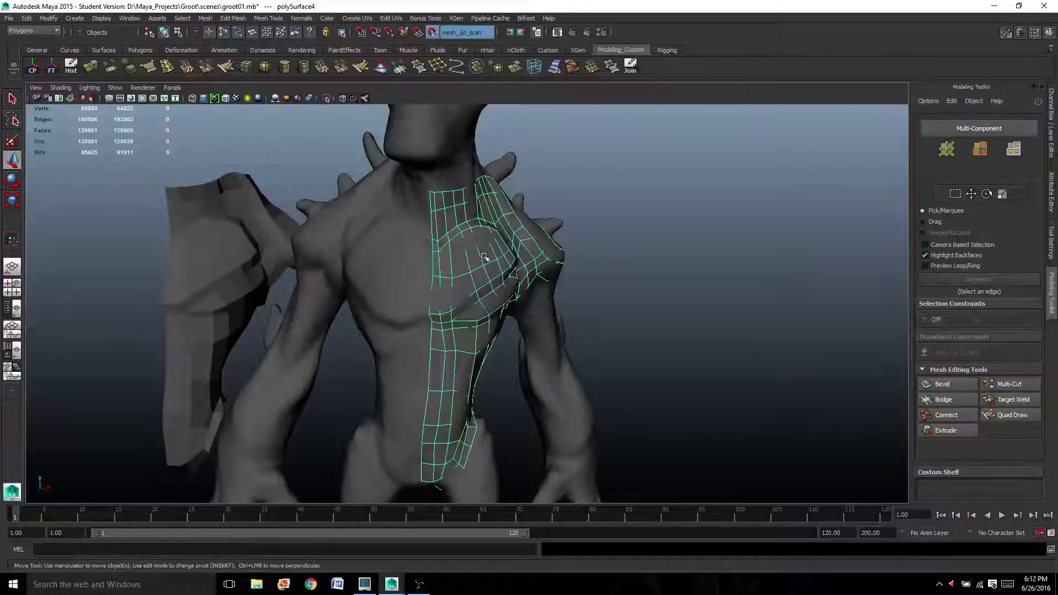
scroll(484, 257, "down", 4)
scroll(437, 232, "up", 2)
left_click(454, 210)
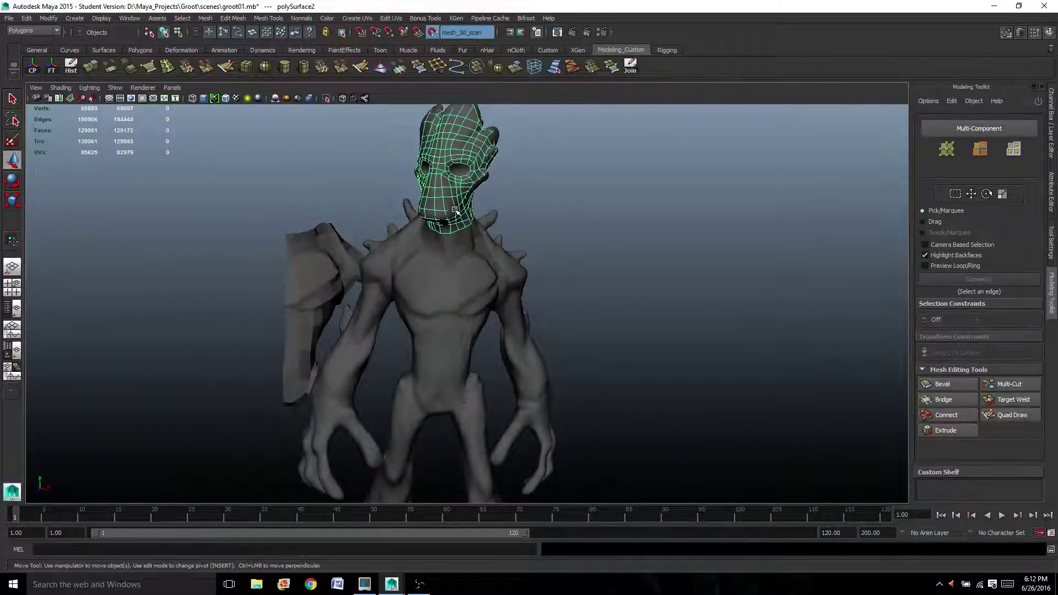
scroll(418, 254, "down", 3)
left_click(384, 300)
scroll(384, 299, "down", 3)
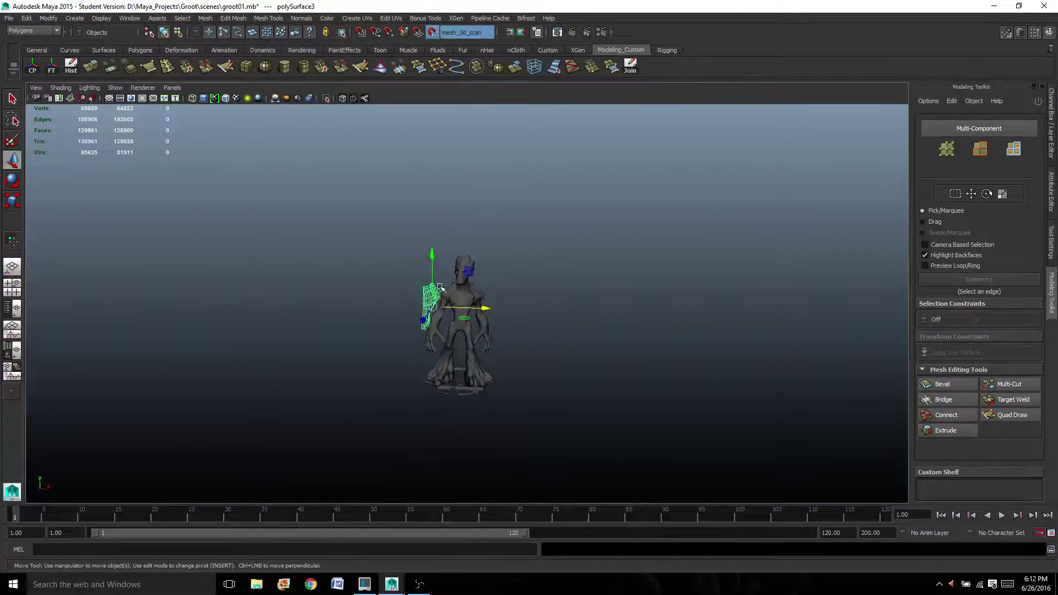
left_click_drag(488, 314, 439, 306)
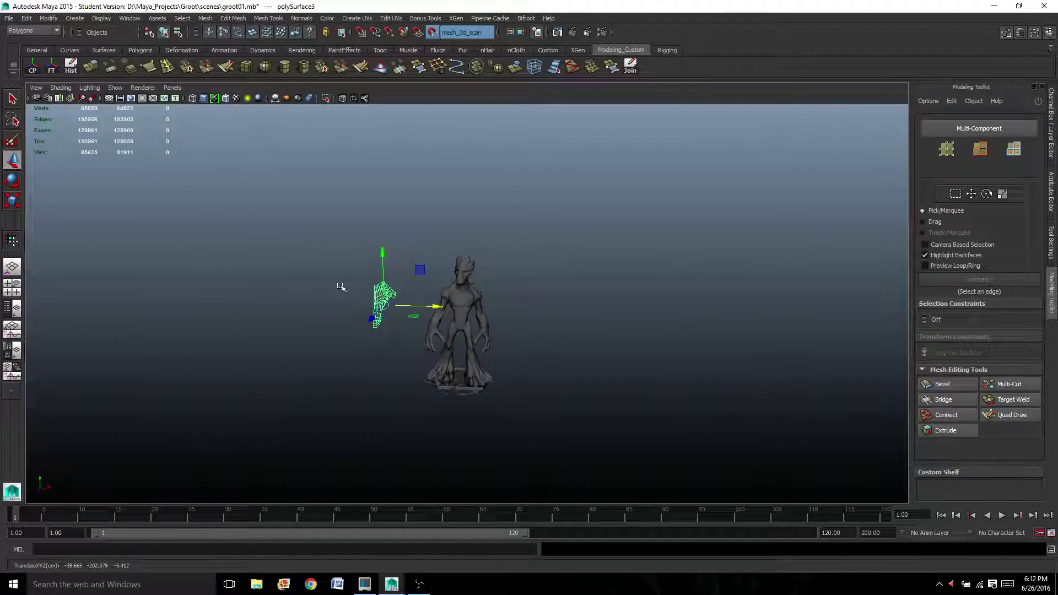
scroll(347, 273, "up", 5)
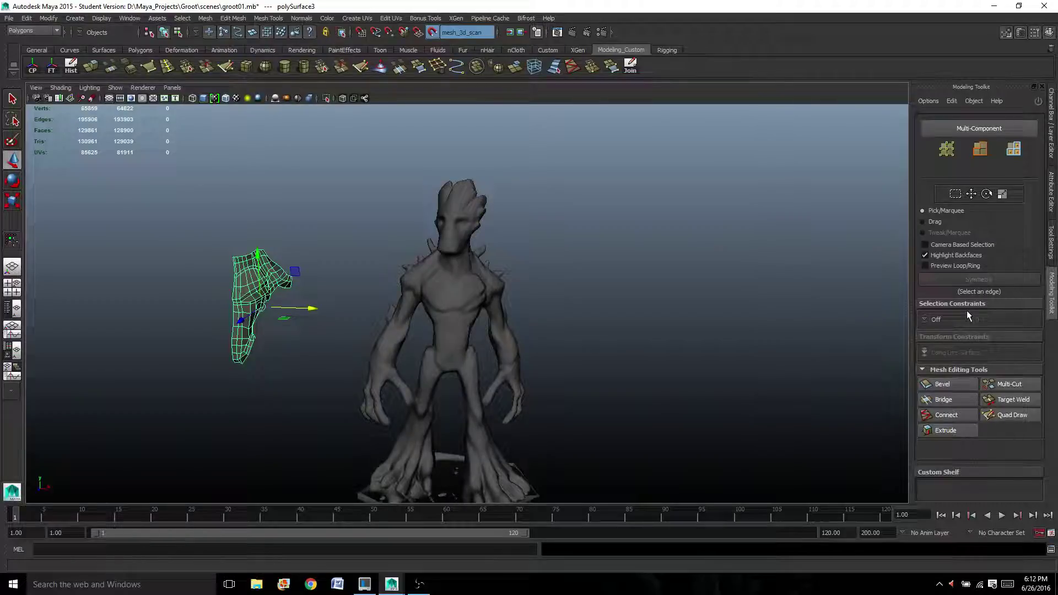
Show the ReSurfaced display layer and hide the scan_refference layer.
left_click(1053, 153)
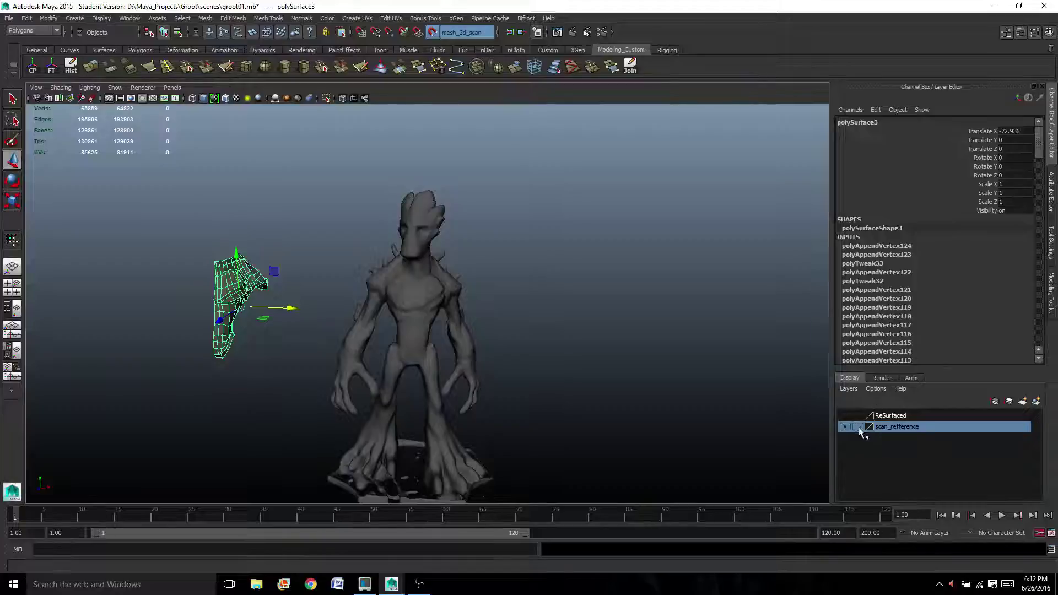
left_click(844, 416)
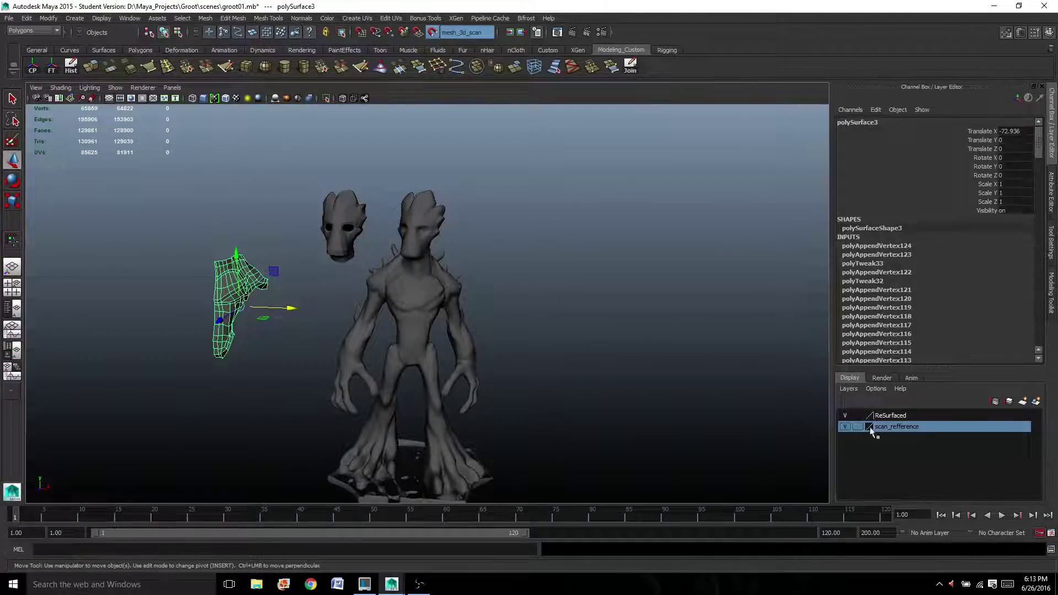
left_click(845, 426)
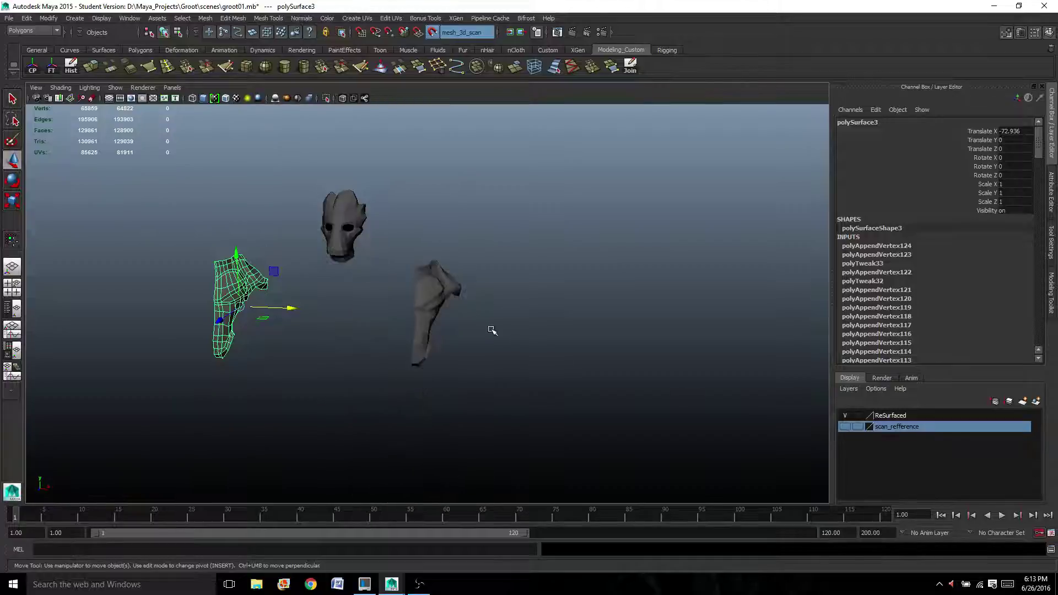
Select the duplicate torso mesh at the scan's position and add it to the scan_refference layer.
left_click(437, 300)
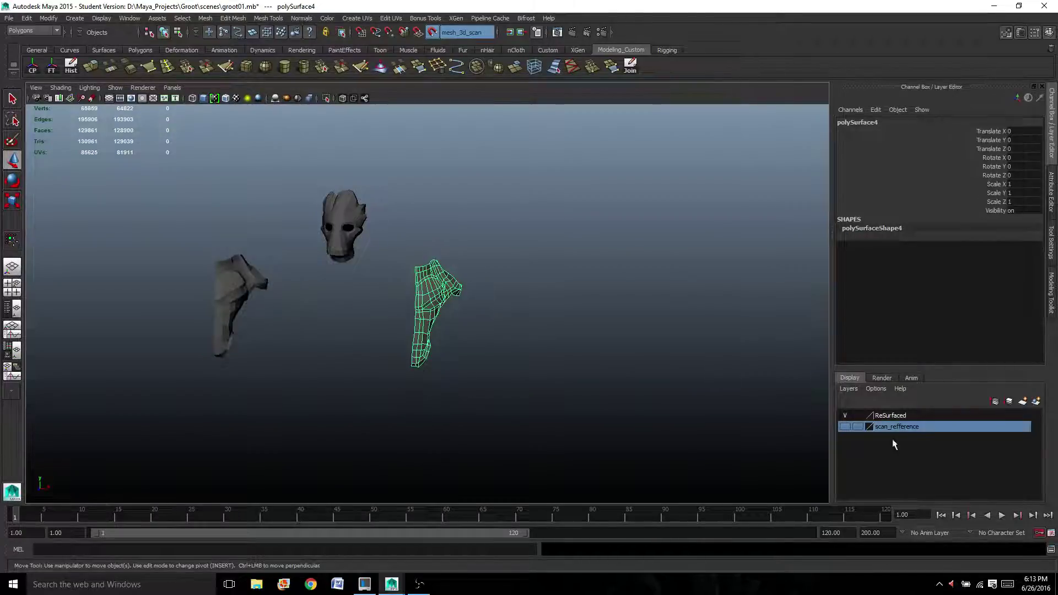
left_click(895, 416)
right_click(897, 417)
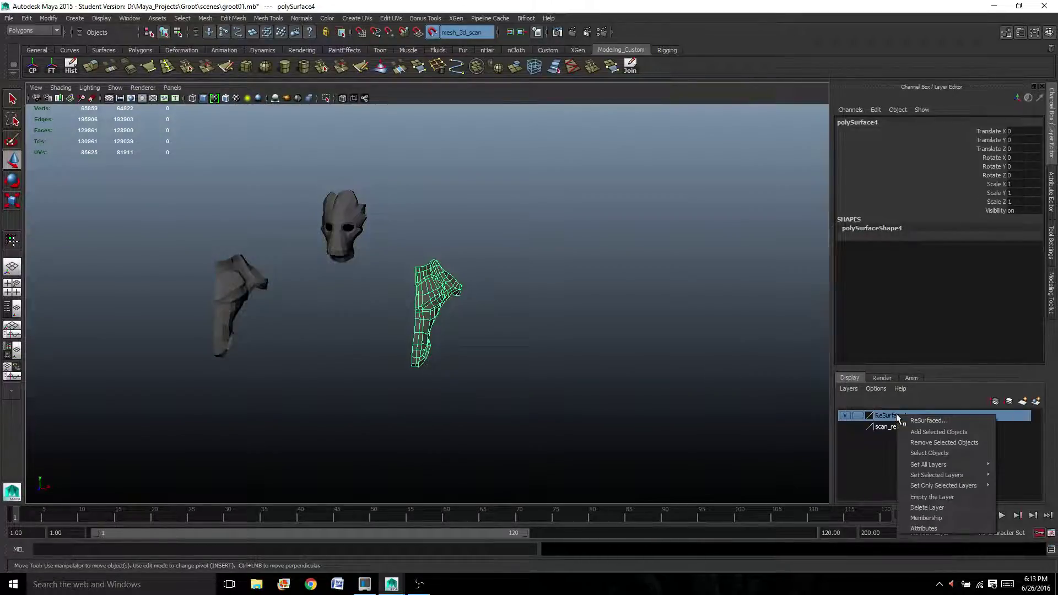
left_click(885, 425)
right_click(884, 426)
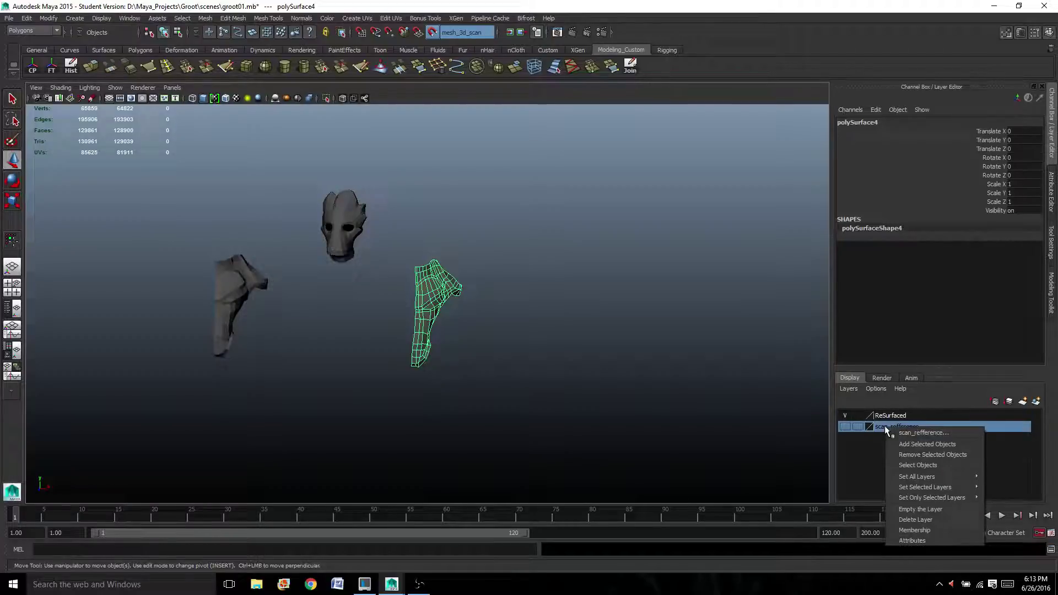
left_click(908, 445)
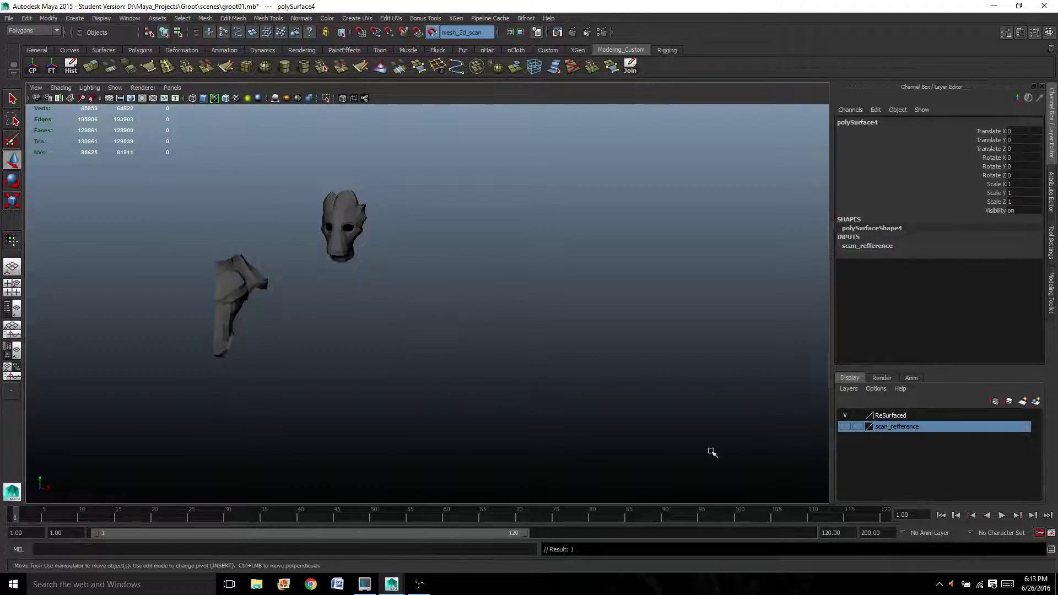
Select the original torso mesh that was moved aside and delete its construction history.
left_click(242, 298)
scroll(231, 281, "up", 3)
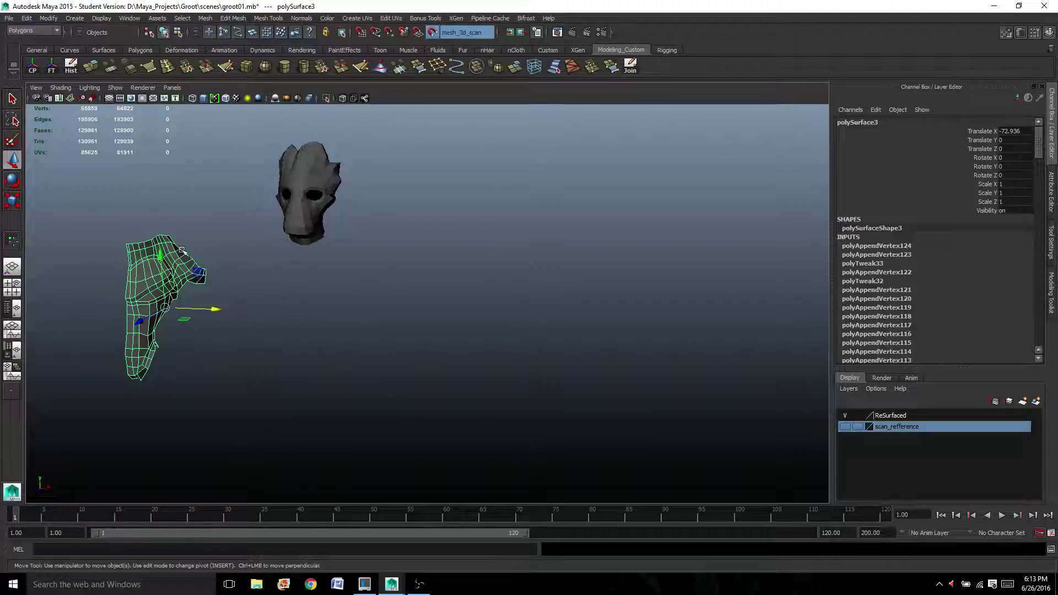
left_click(71, 67)
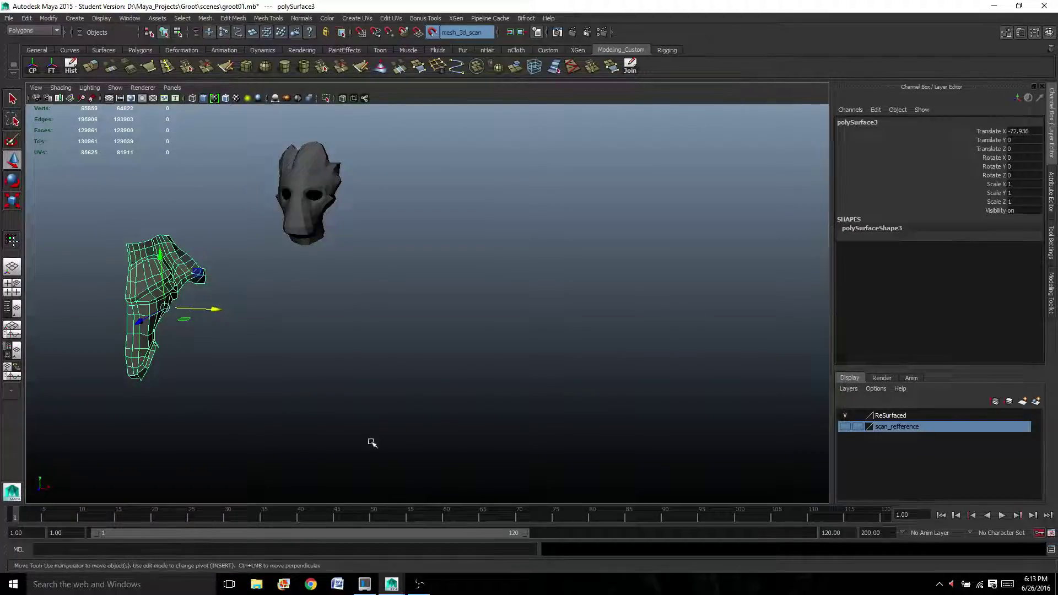
Move the original torso mesh back along X to about -26.6 so it sits under the retopologized head.
left_click_drag(212, 309, 500, 325)
scroll(500, 324, "up", 4)
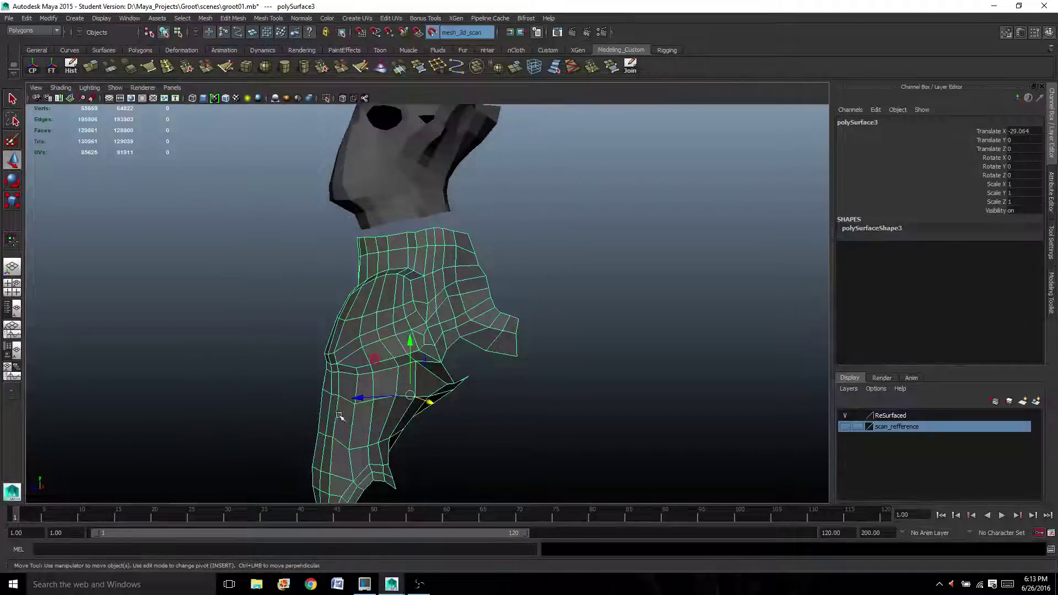
left_click_drag(366, 397, 440, 395, "alt")
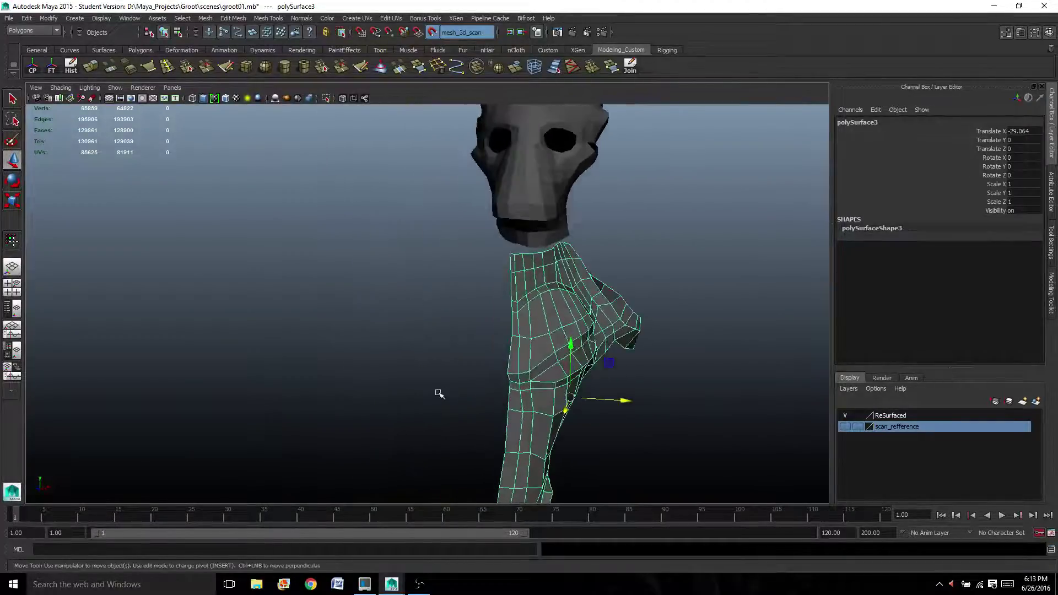
left_click_drag(624, 399, 643, 402)
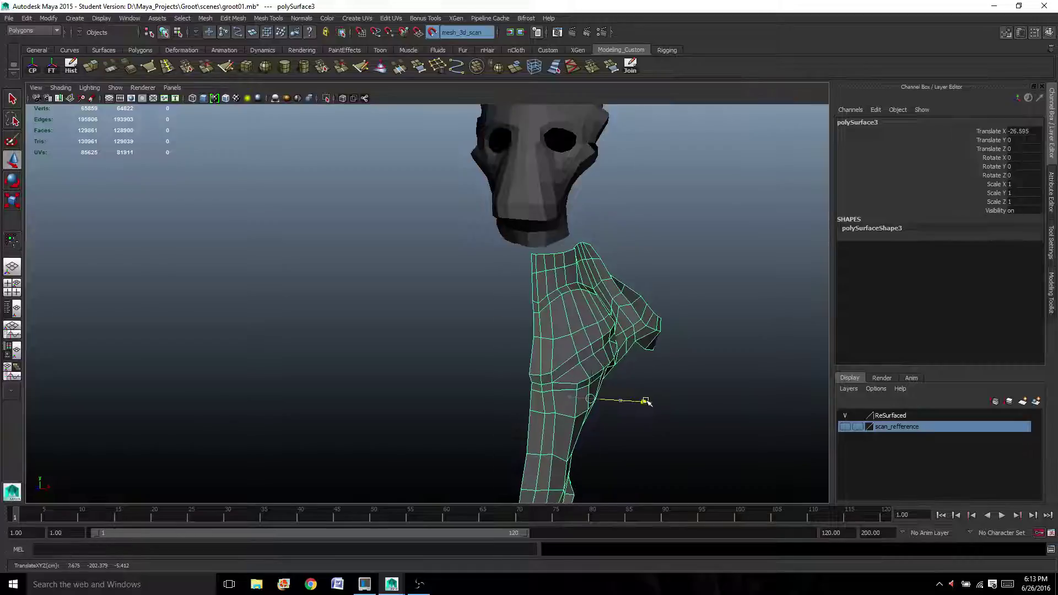
Using the four-view layout, rotate the torso mesh about the Y axis to about -11.2 degrees so it faces forward.
left_click(12, 288)
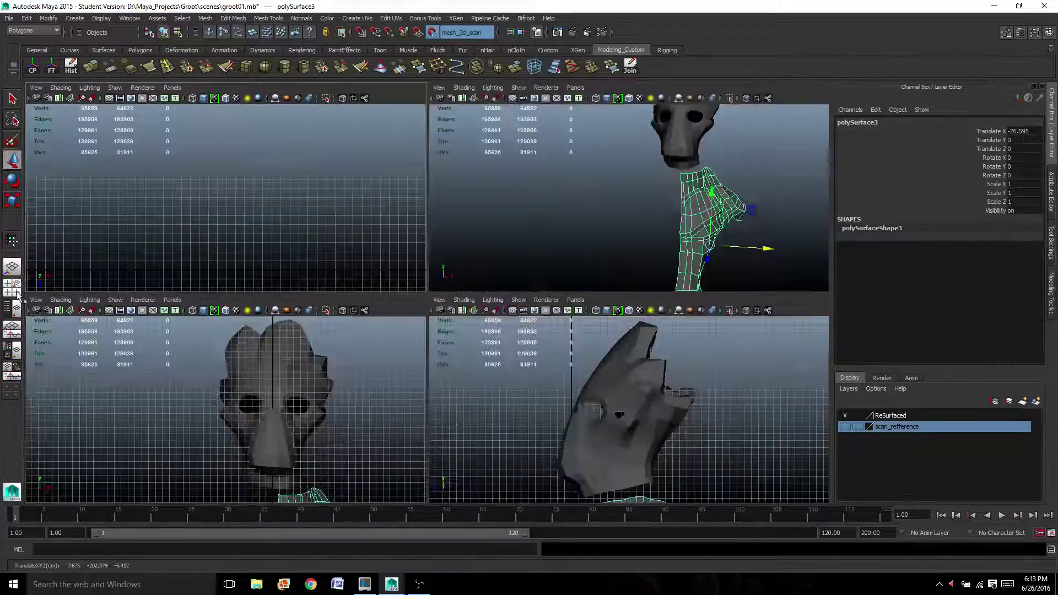
scroll(215, 431, "down", 6)
scroll(215, 432, "up", 8)
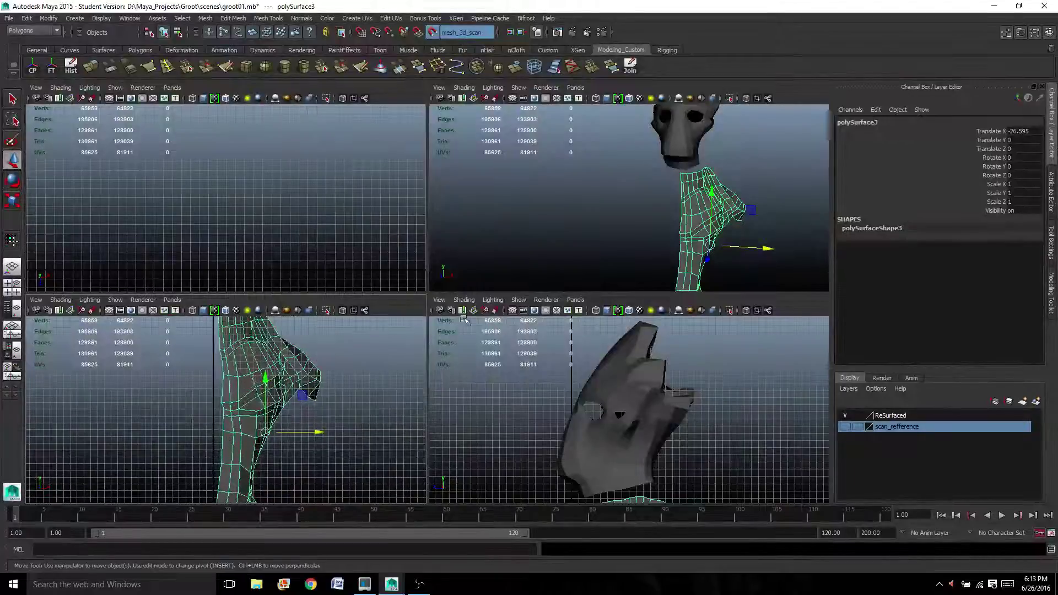
scroll(636, 210, "down", 2)
left_click_drag(638, 210, 617, 202, "alt")
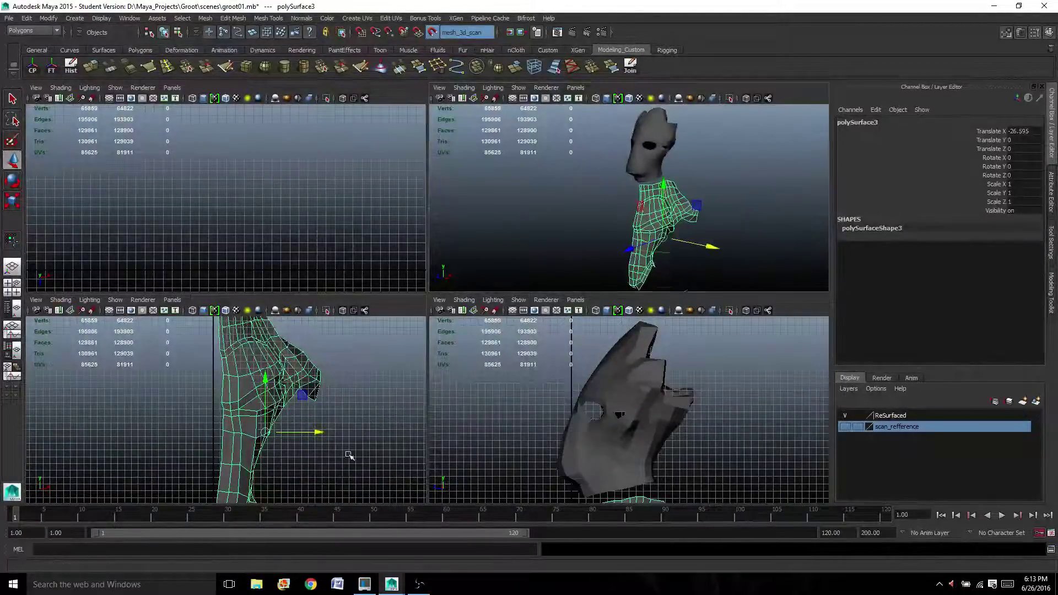
key("e")
left_click_drag(304, 432, 289, 432)
left_click_drag(754, 193, 711, 195, "alt")
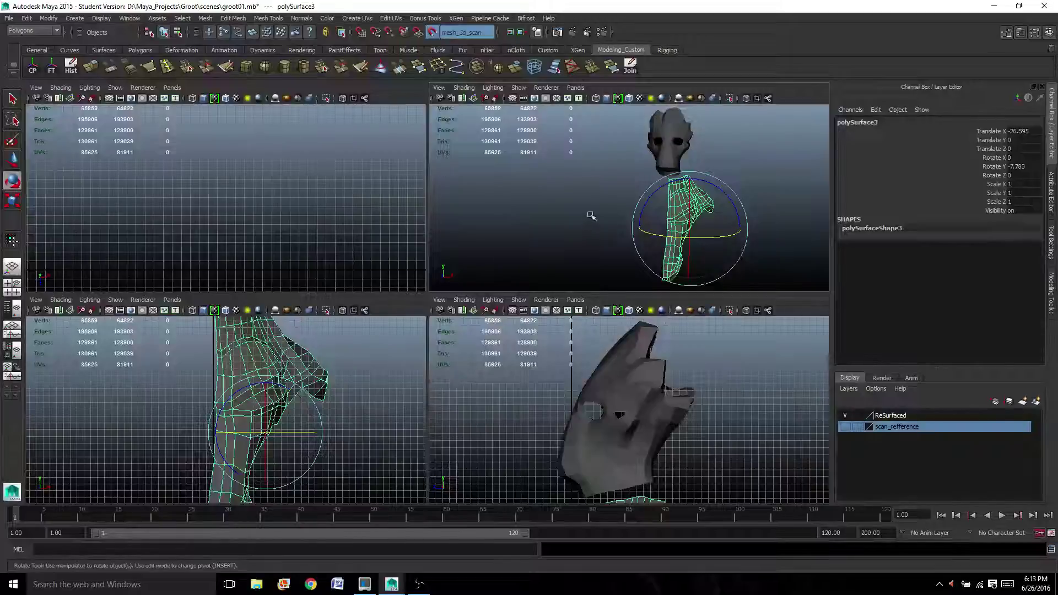
left_click_drag(276, 472, 229, 443, "alt")
middle_click_drag(230, 443, 228, 446, "alt")
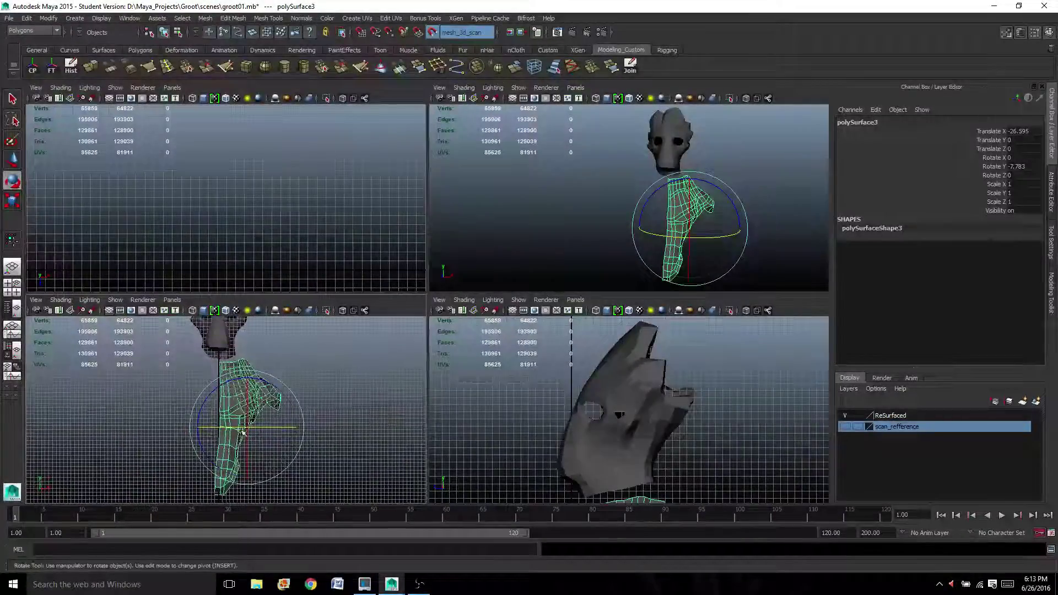
left_click_drag(267, 427, 264, 427)
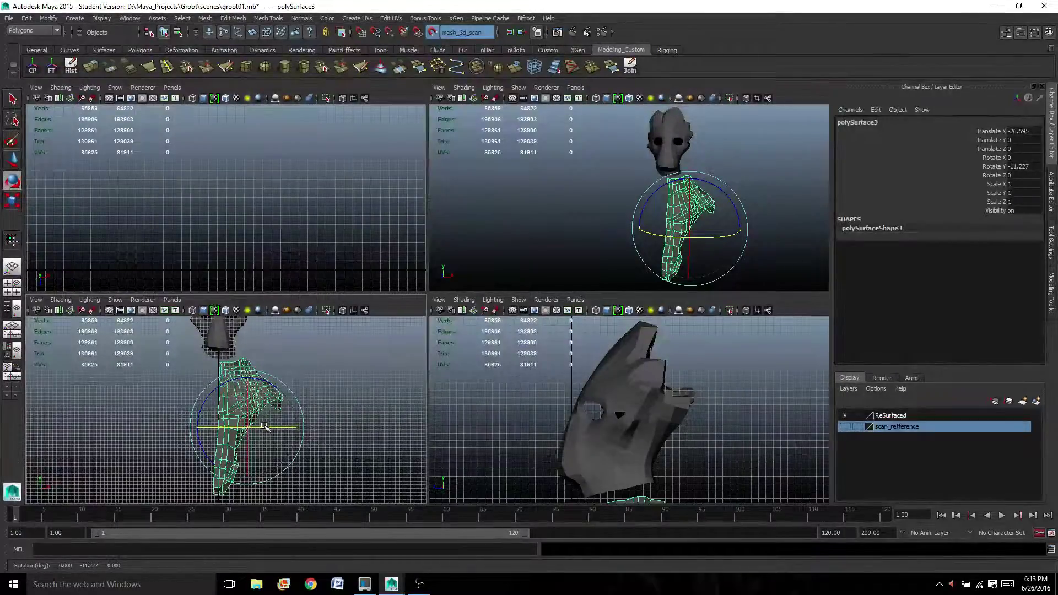
Enlarge the front view and rotate the torso mesh about Z to about 2.1 degrees, making its inner border more vertical.
key("space")
scroll(304, 395, "up", 3)
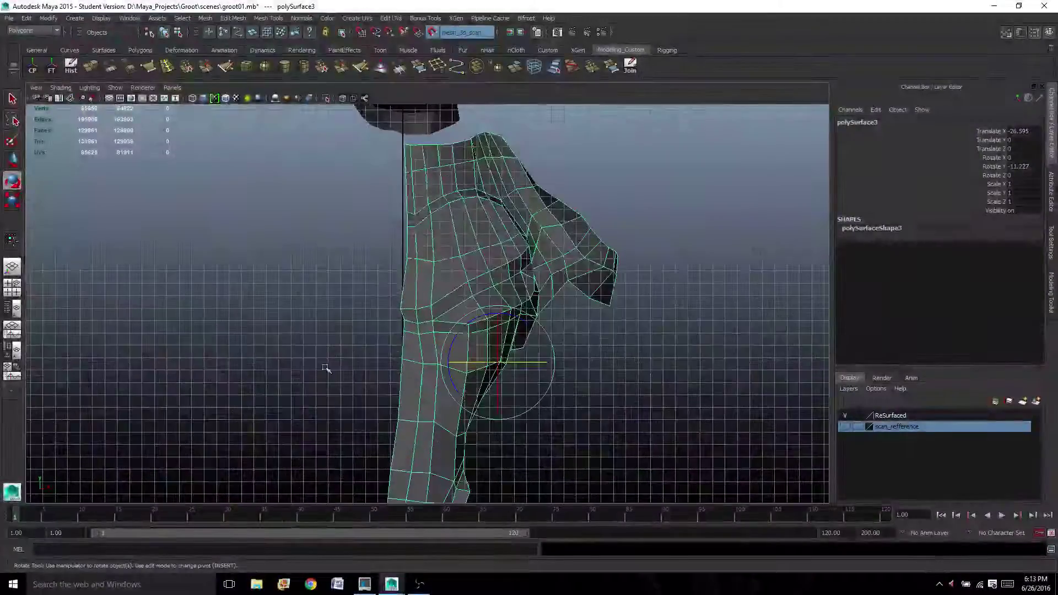
scroll(367, 314, "down", 2)
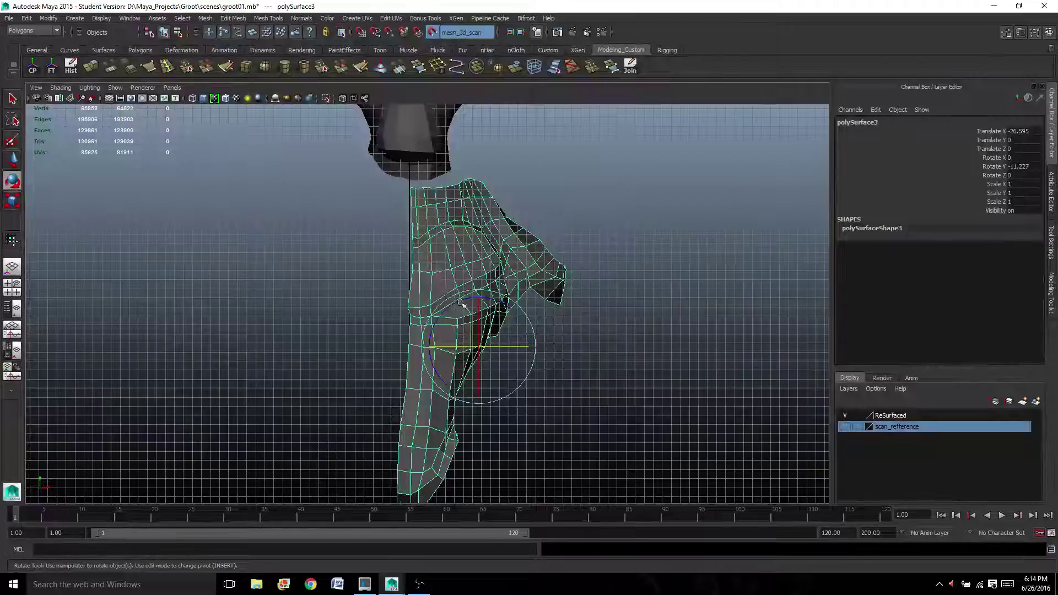
left_click_drag(461, 302, 453, 301)
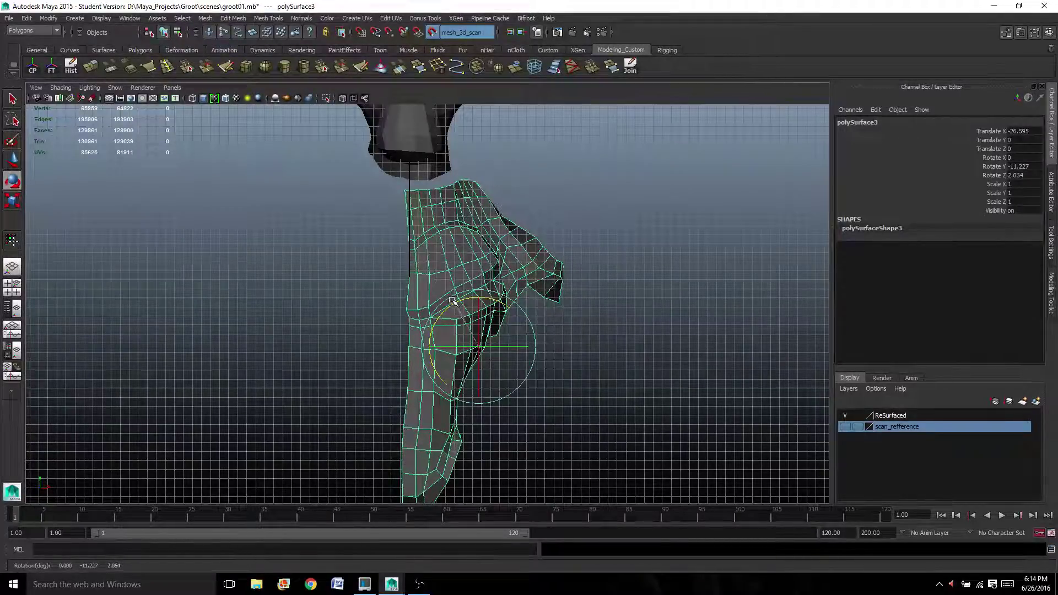
Shift the torso mesh along X to about -25.6, placing its inner border just beside the center line.
key("w")
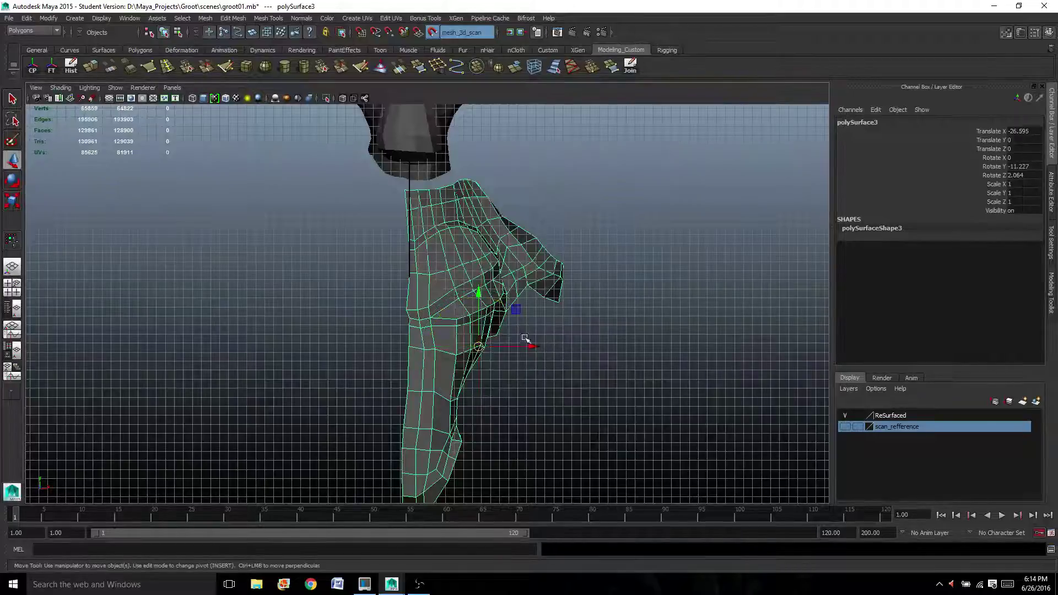
left_click_drag(531, 348, 540, 347)
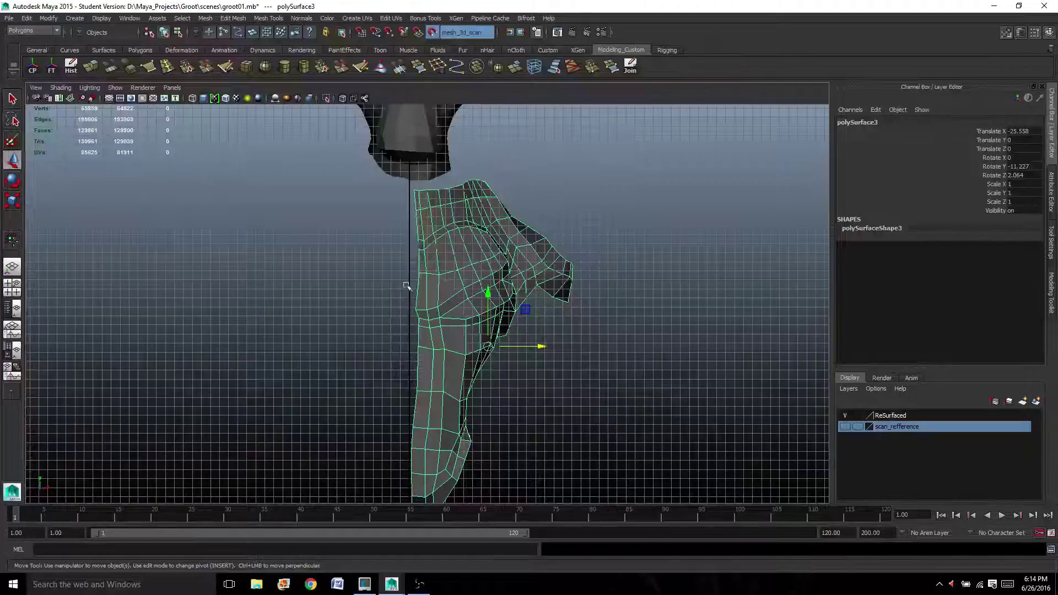
left_click_drag(531, 348, 534, 347)
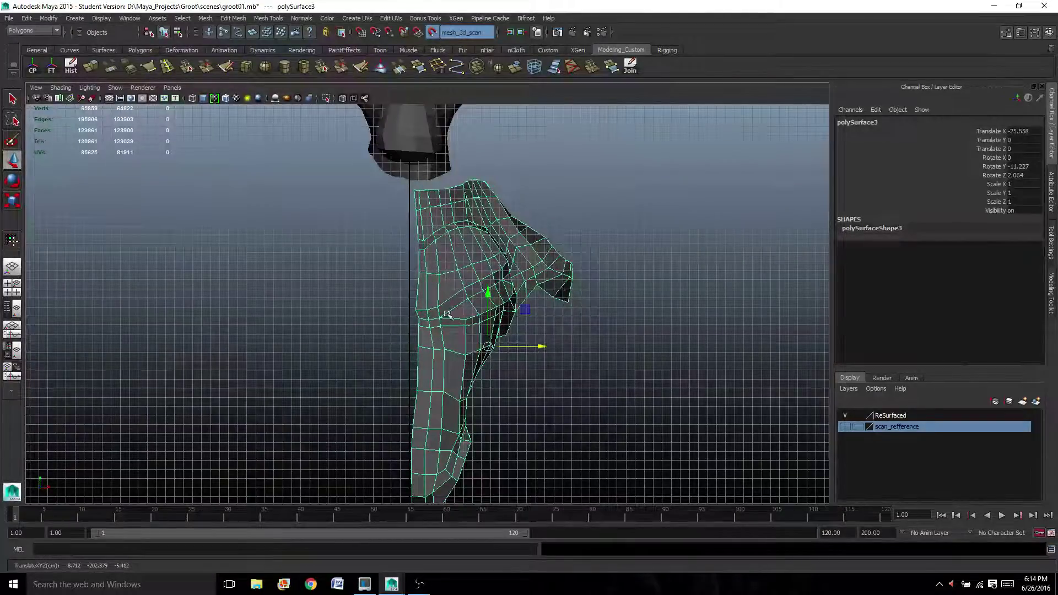
Select only the edges along the half torso's inner border and scale them flat along X into a straight vertical line.
right_click_drag(428, 298, 423, 276)
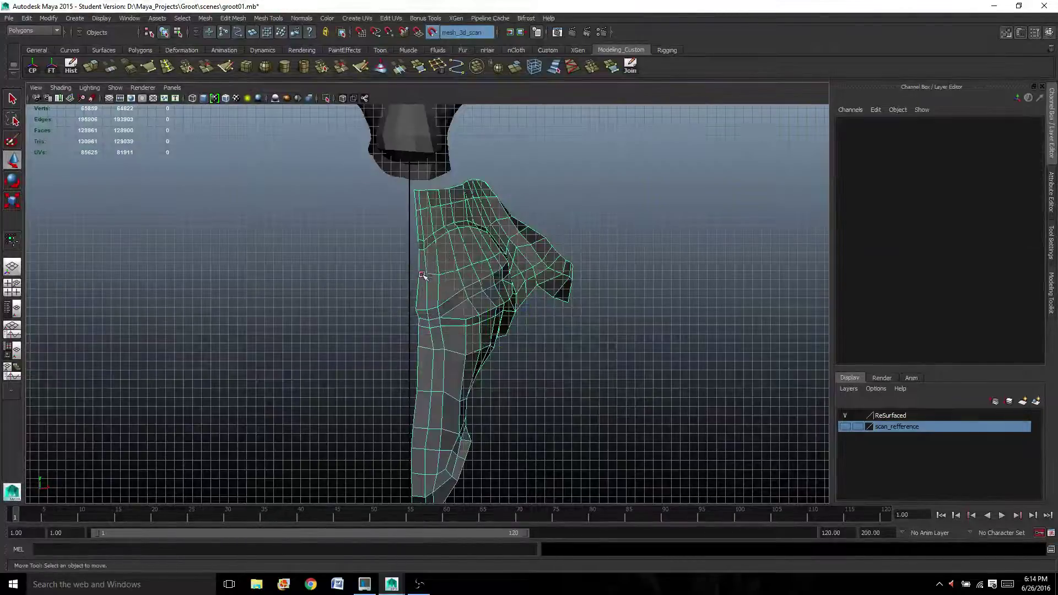
double_click(419, 288)
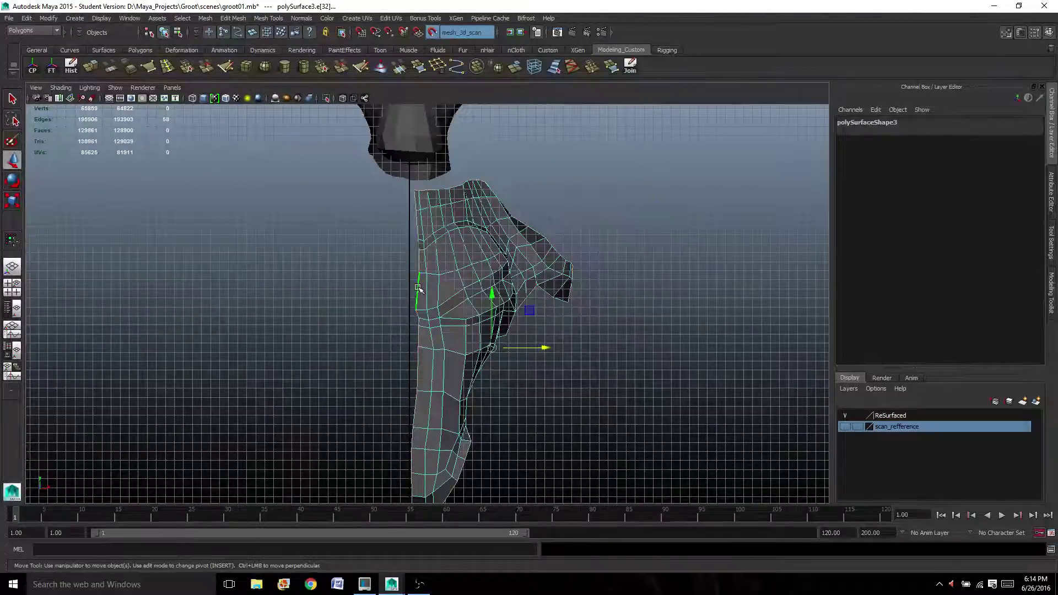
scroll(436, 450, "down", 3)
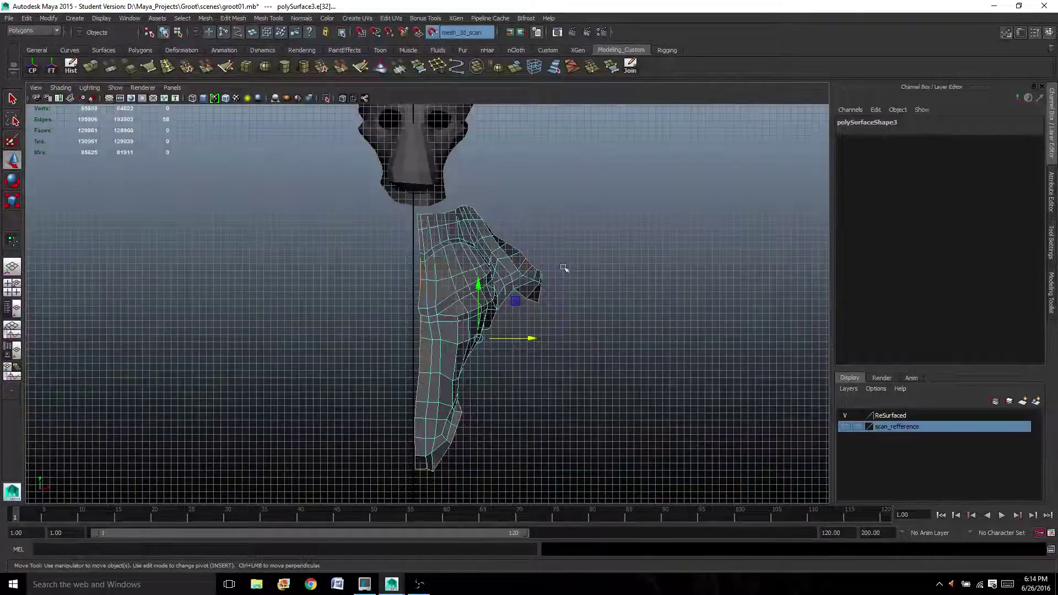
left_click_drag(628, 169, 422, 503)
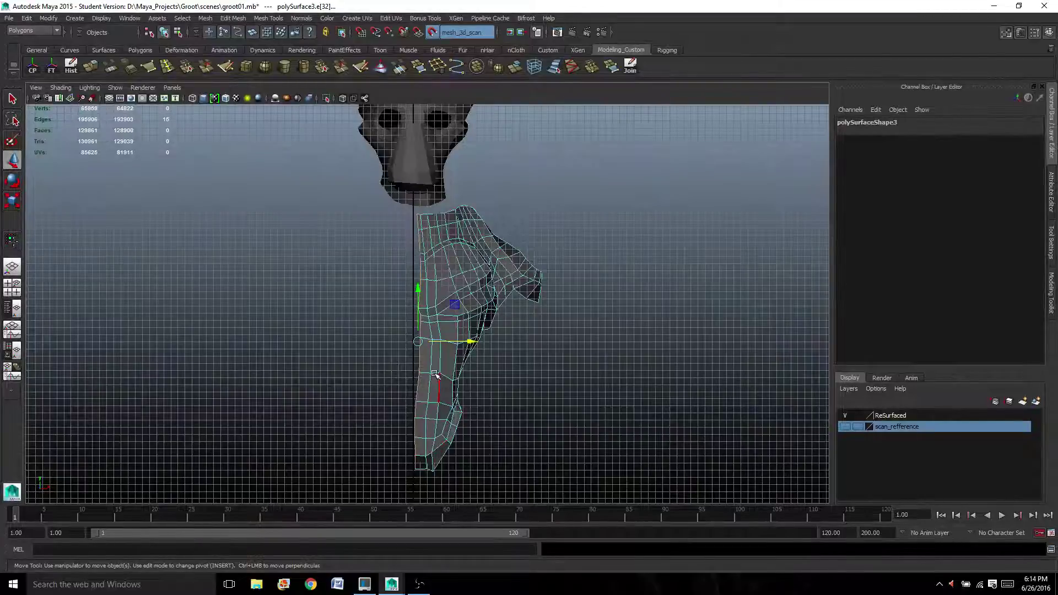
key("r")
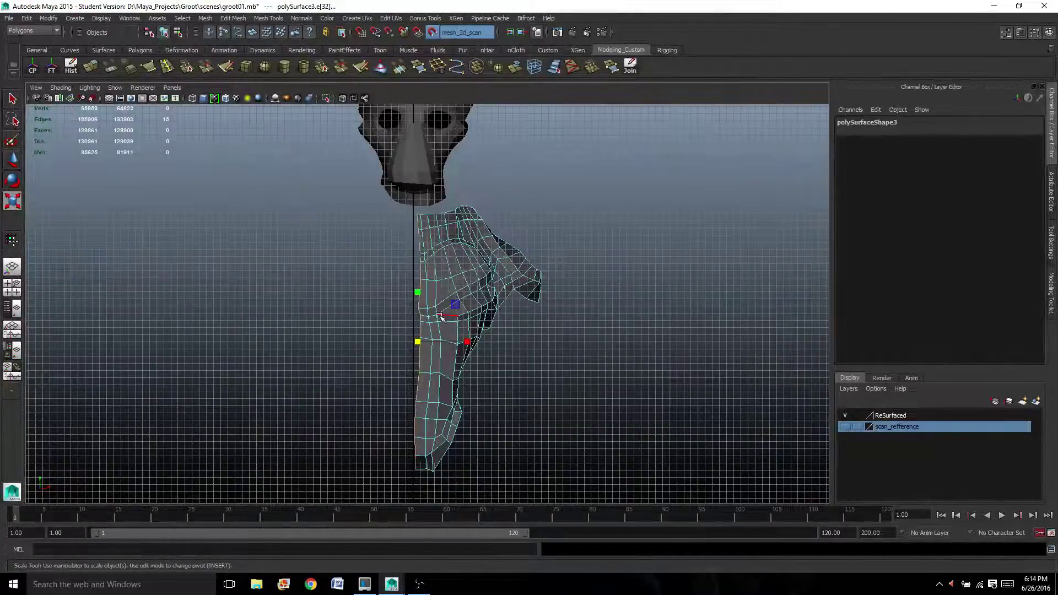
left_click(424, 215, "ctrl")
left_click_drag(467, 342, 428, 342)
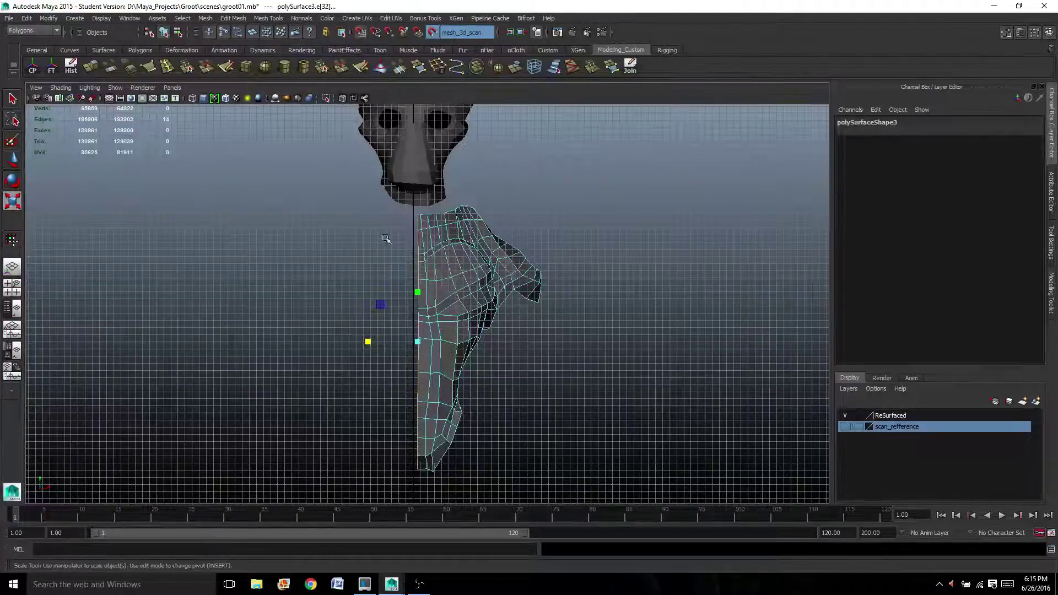
Turn off the live surface, snap the border edges along X onto the center line, and return to object mode.
key("w")
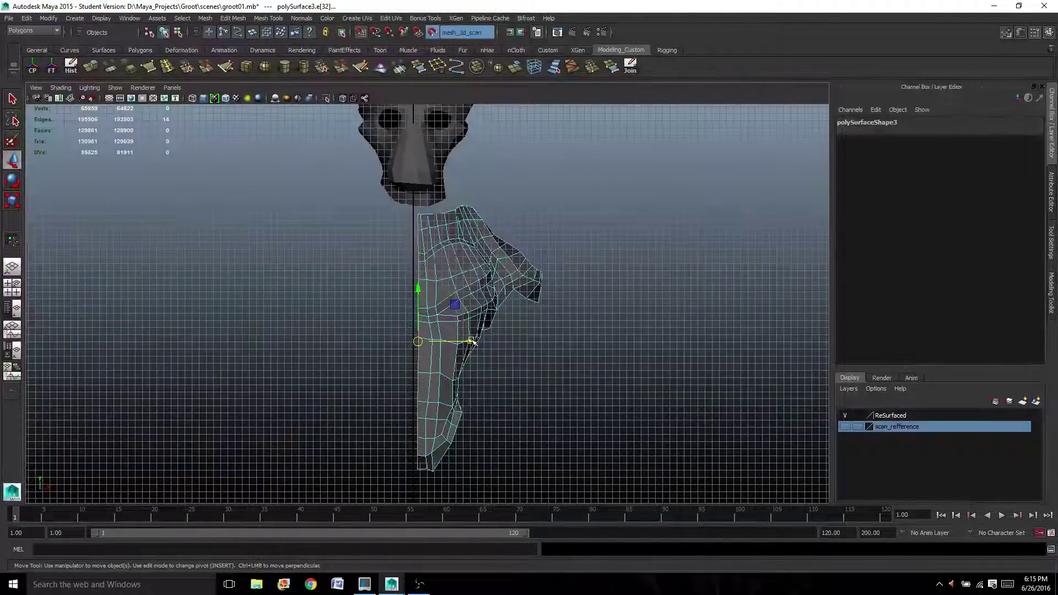
left_click_drag(473, 342, 310, 372)
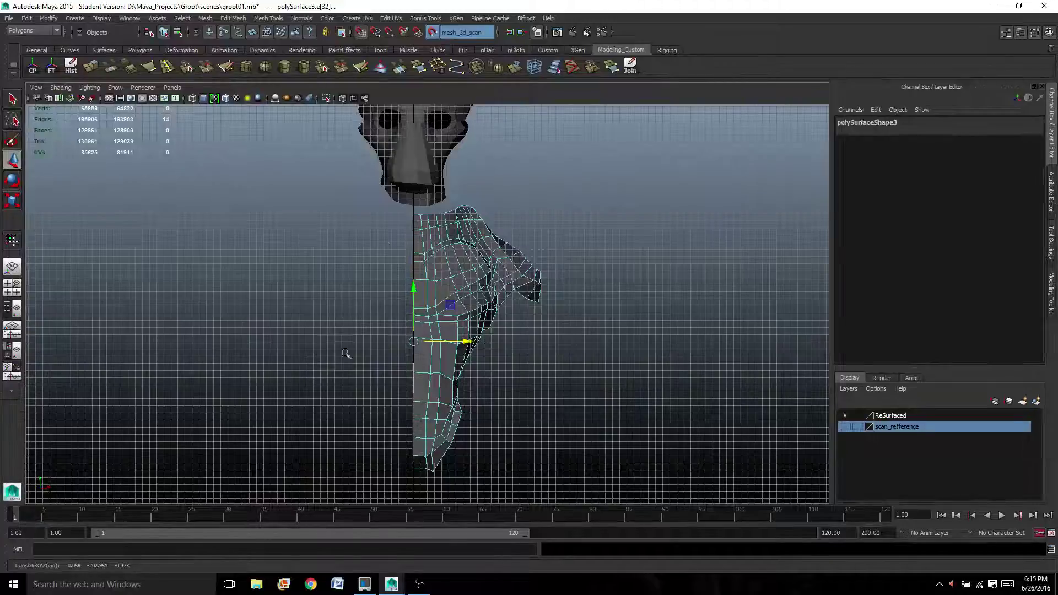
left_click(431, 32)
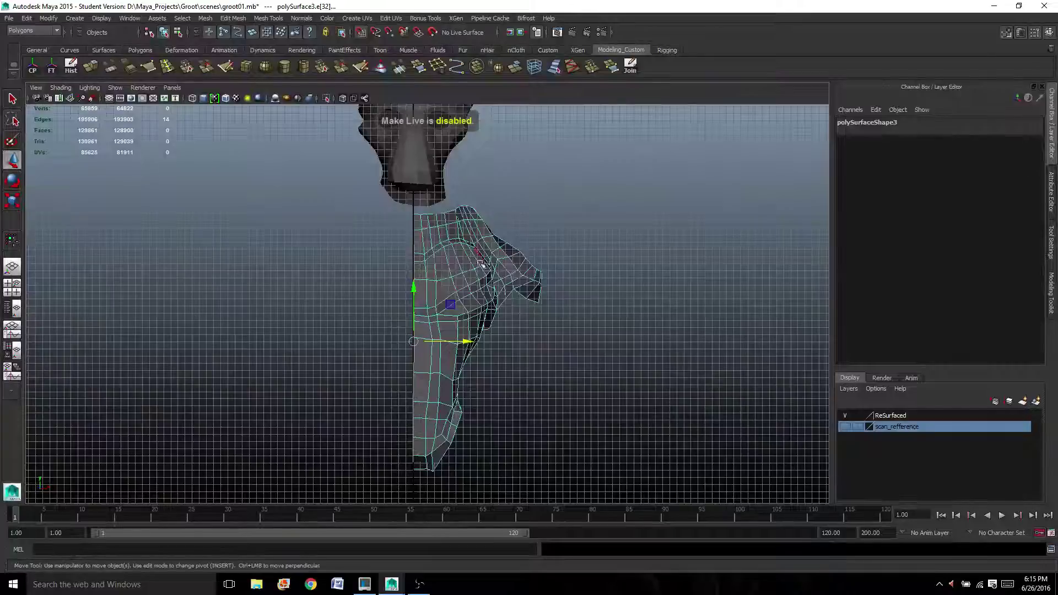
left_click_drag(449, 347, 413, 344)
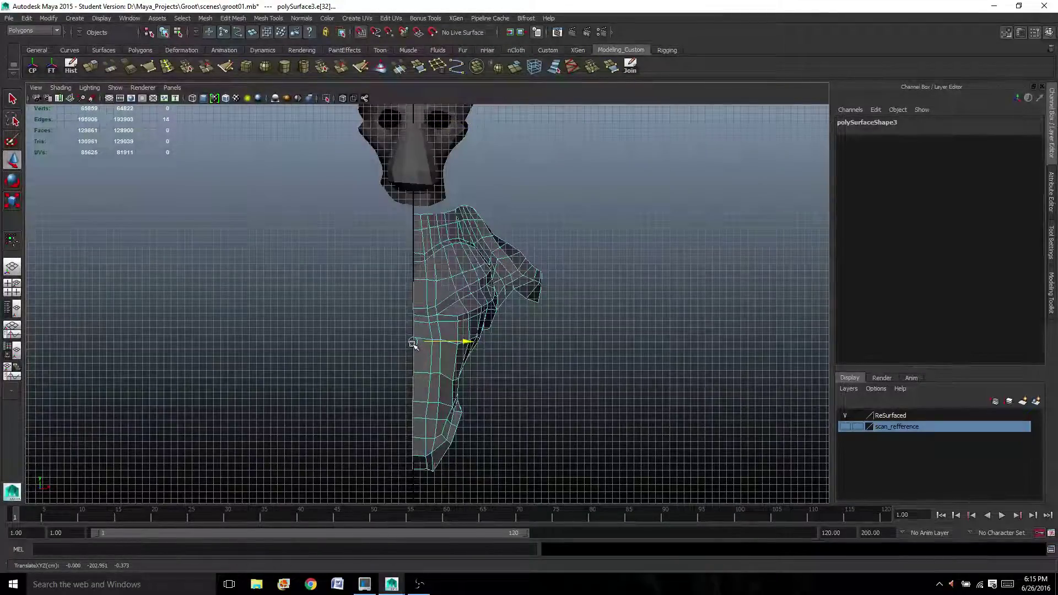
mouse_move(478, 250)
right_mouse_down()
mouse_move(473, 244)
mouse_move(486, 245)
right_mouse_up()
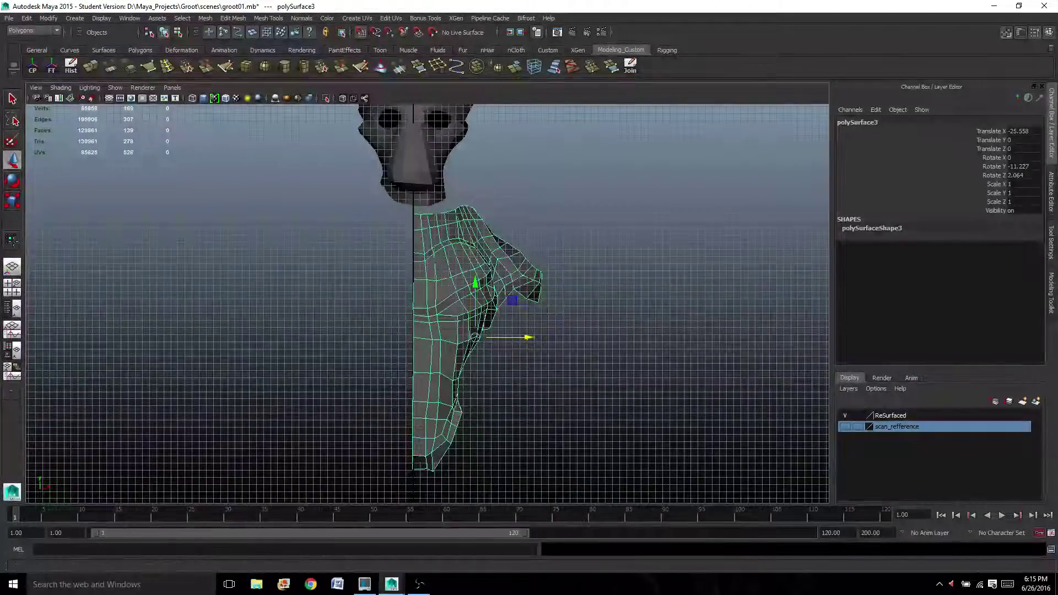
Using the four-view layout, move the half torso's pivot along X onto the center line.
left_click(14, 270)
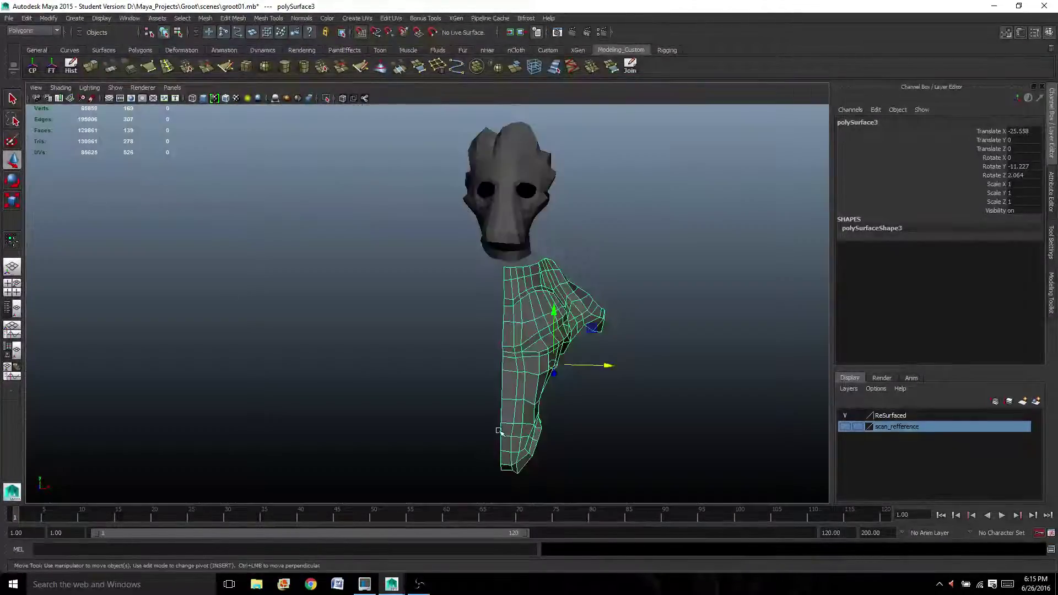
left_click_drag(593, 365, 475, 315, "alt")
scroll(475, 315, "up", 6)
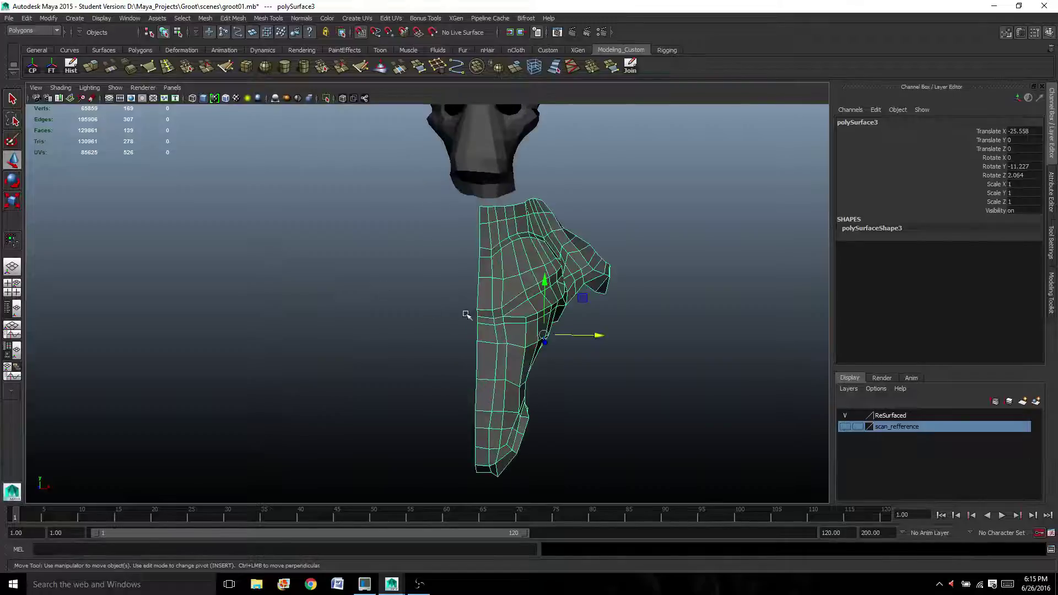
scroll(441, 326, "down", 3)
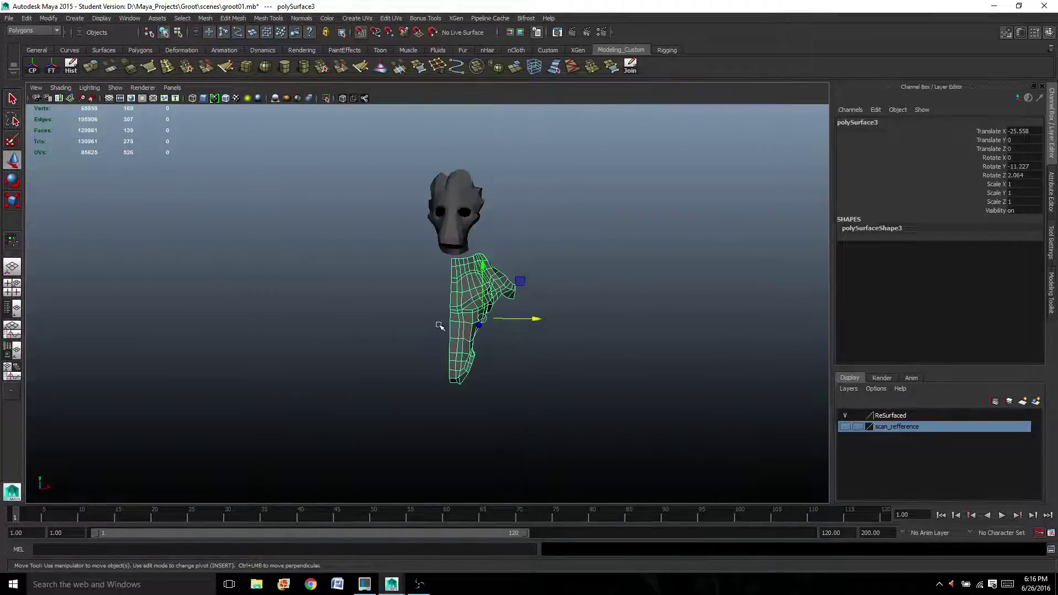
scroll(442, 326, "up", 3)
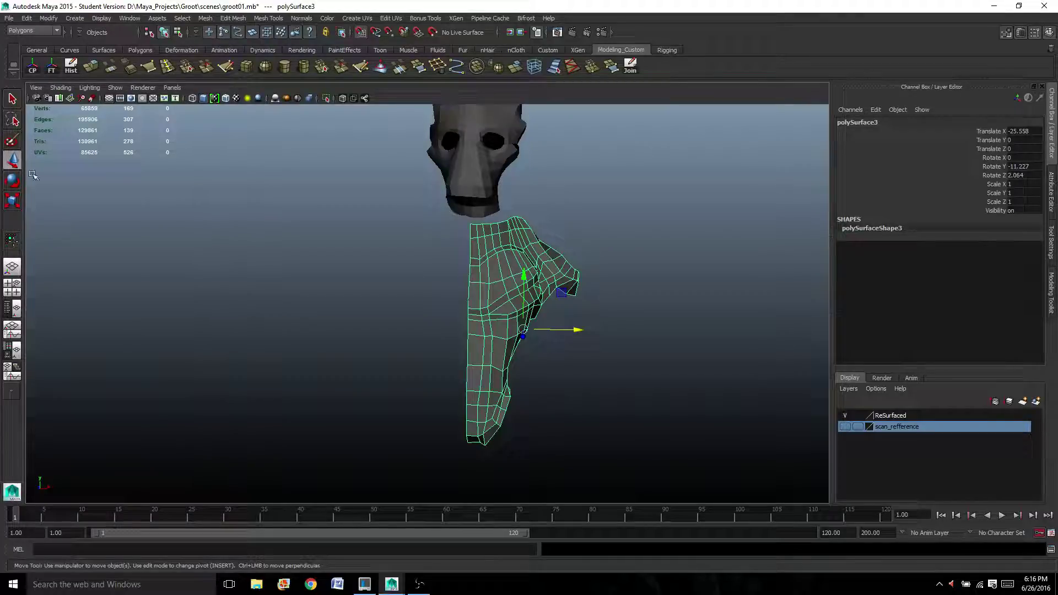
left_click(14, 294)
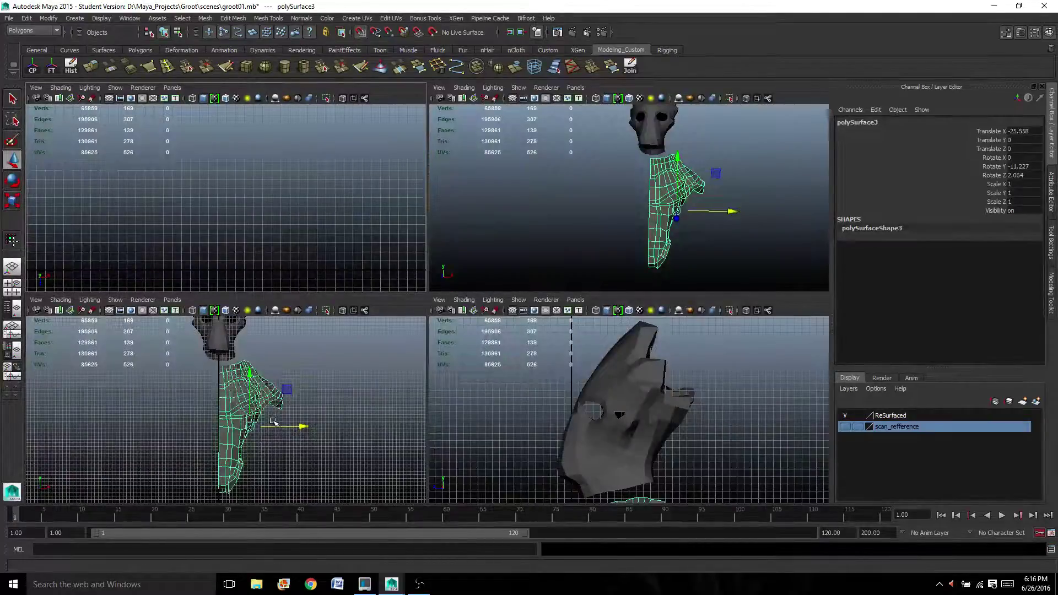
key("Insert")
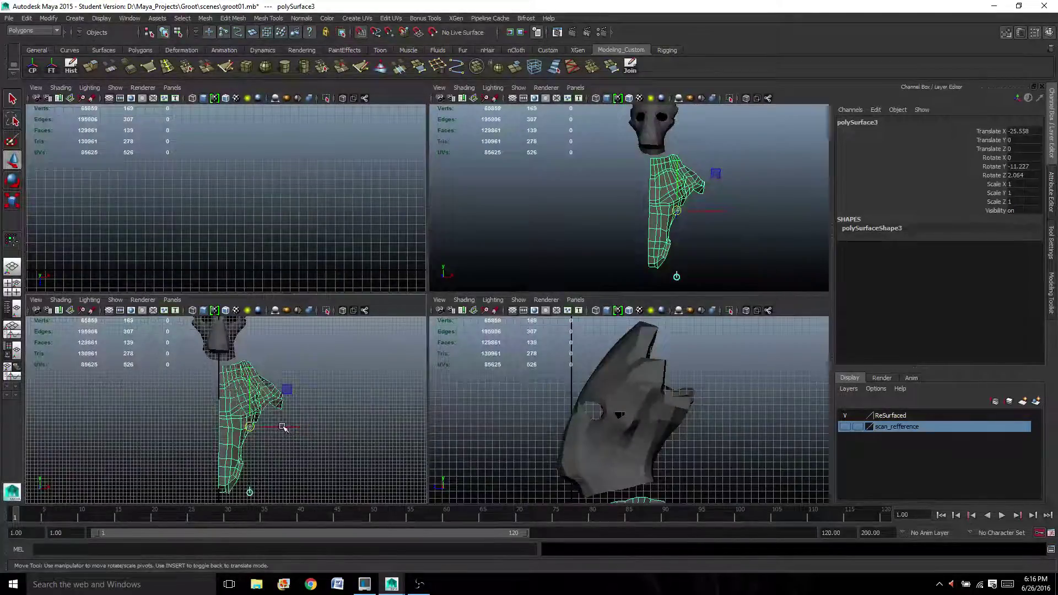
left_click_drag(283, 427, 223, 434)
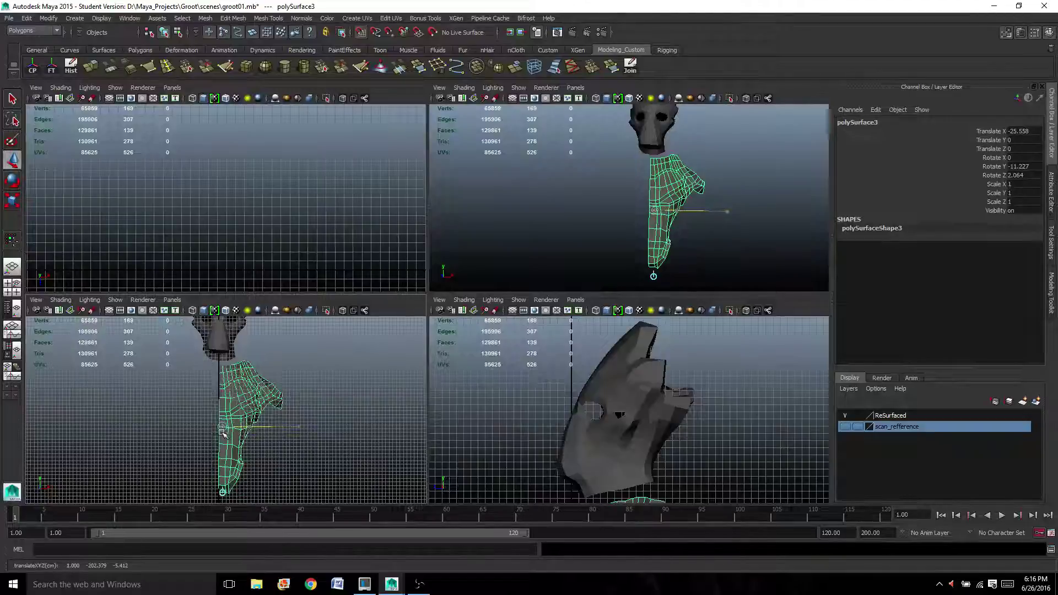
key("Insert")
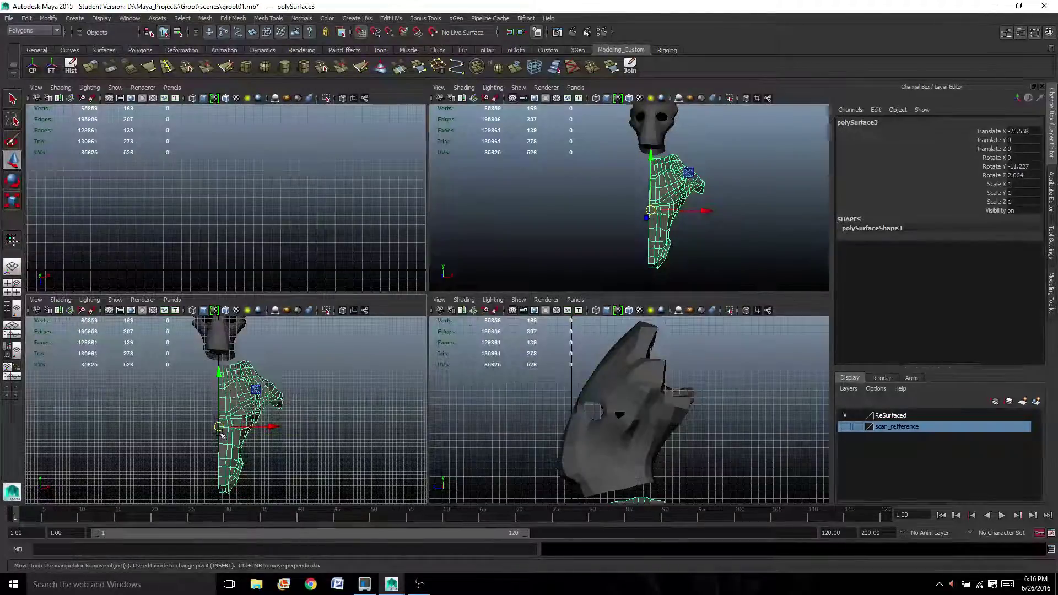
Try mirroring the half torso geometry toward +X, undo it, and mirror it toward -X with Merge with the original and Merge vertices.
left_click(231, 18)
mouse_move(205, 18)
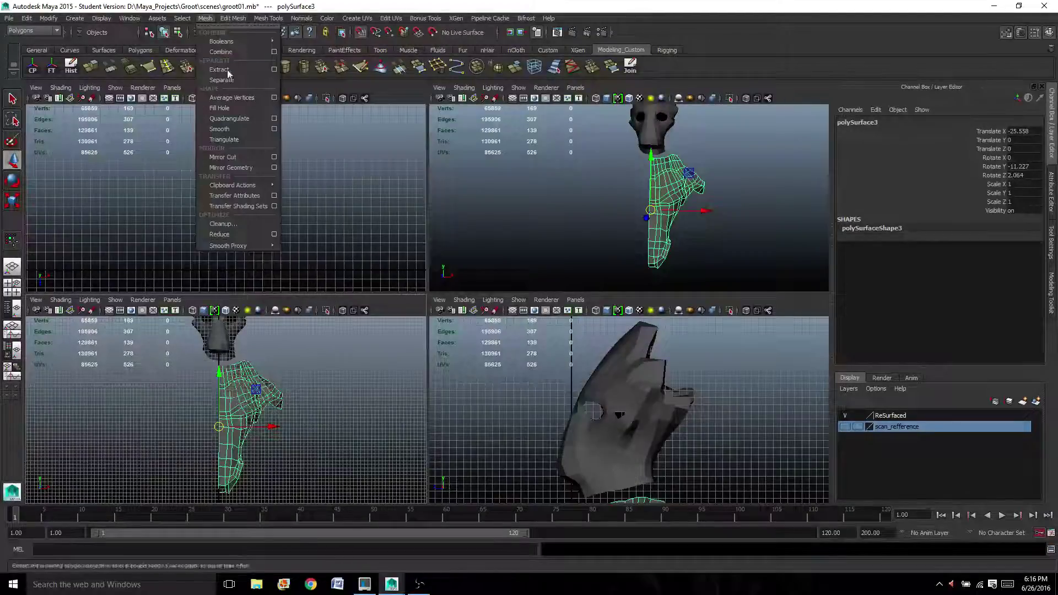
left_click(274, 167)
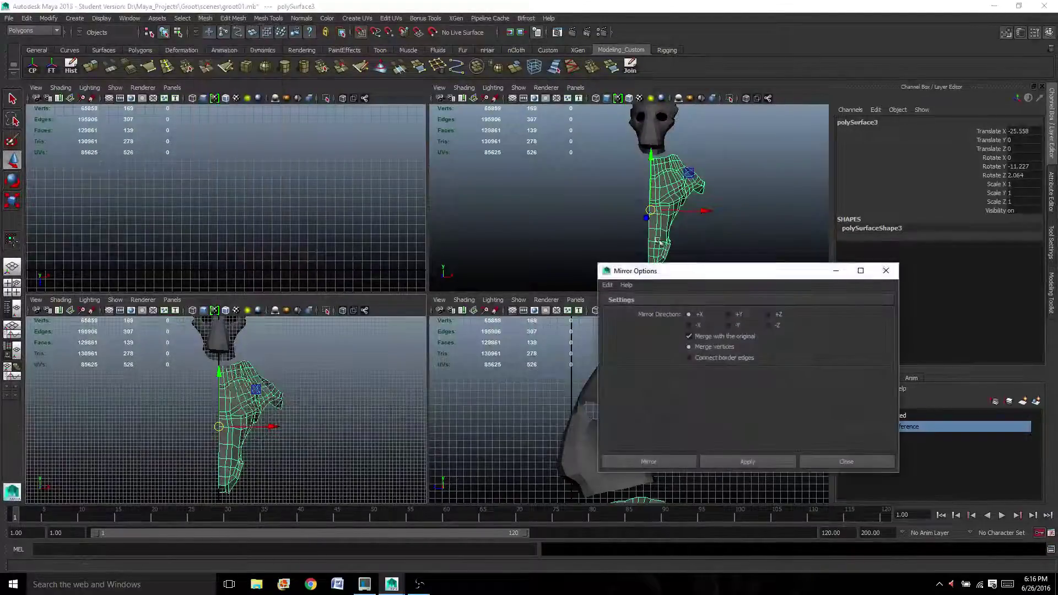
left_click(730, 463)
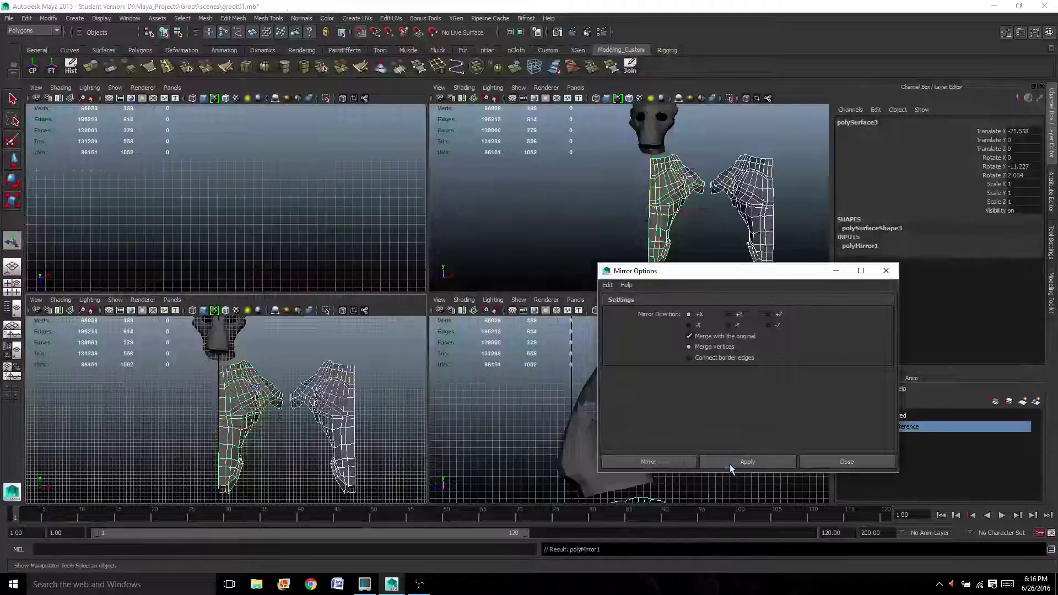
key("ctrl+z")
left_click(689, 326)
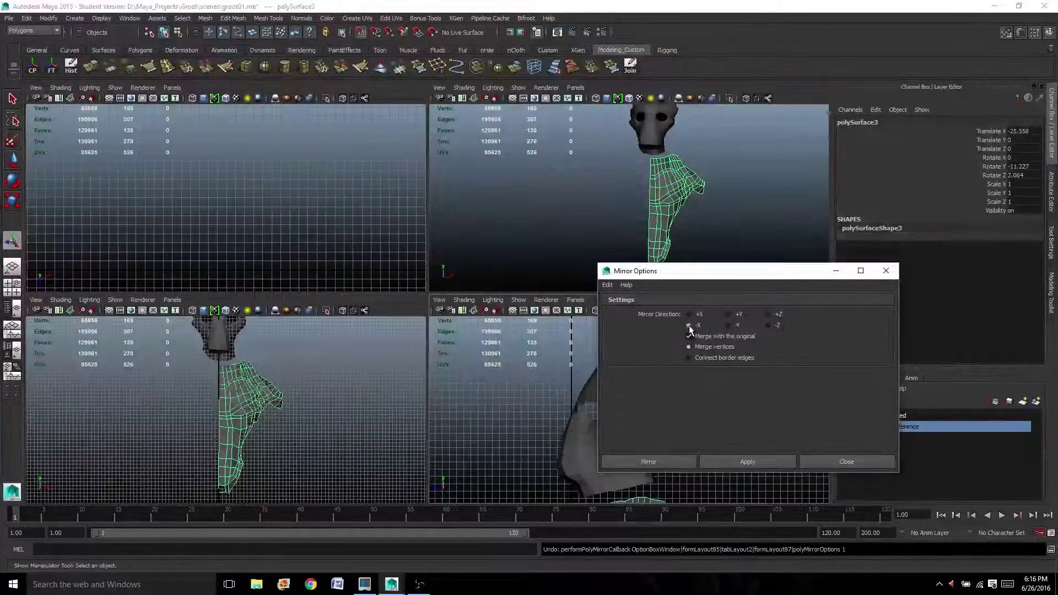
left_click(748, 463)
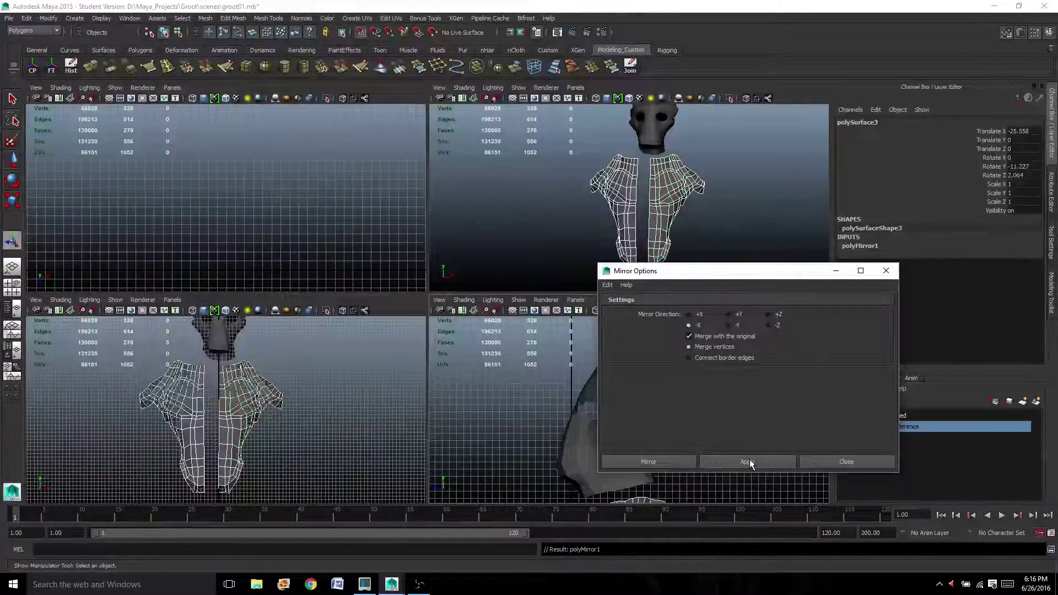
Select all vertices of the mirrored torso half and move them along X until both halves meet at the center line.
scroll(604, 222, "up", 5)
left_click_drag(603, 222, 510, 232, "alt")
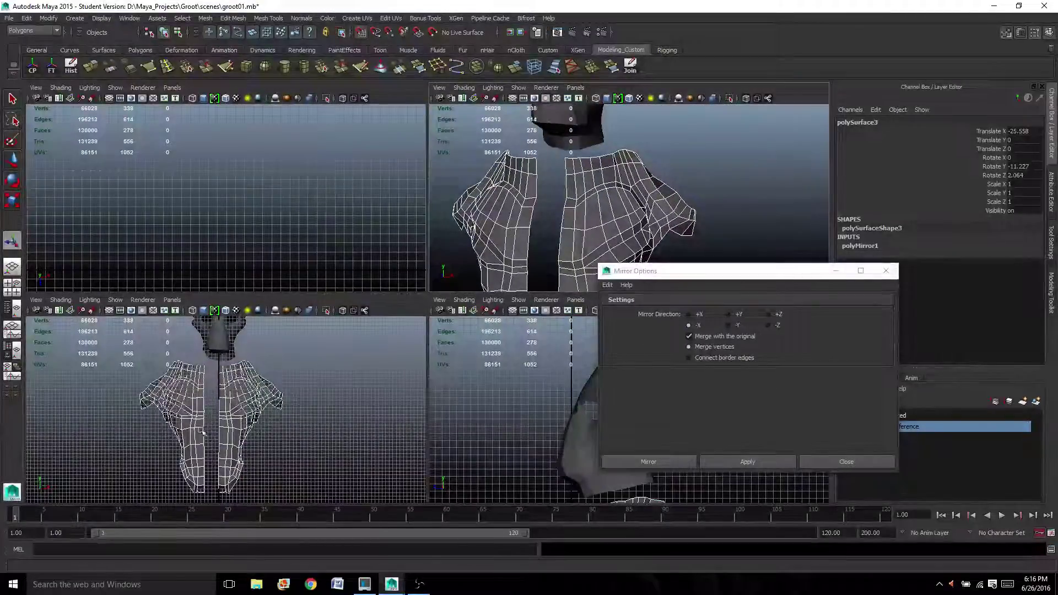
right_click(191, 334)
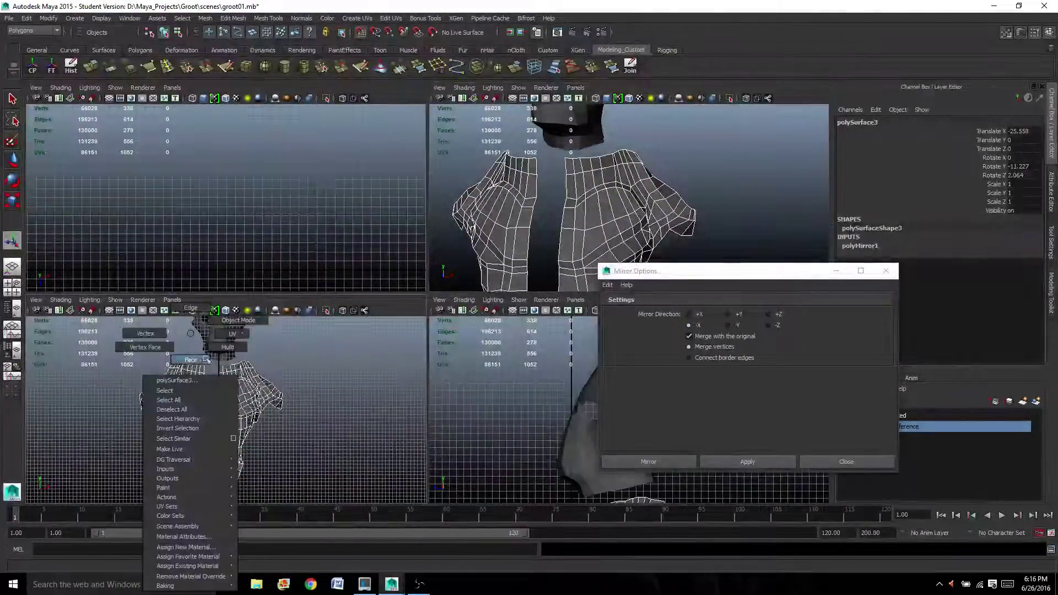
right_click_drag(191, 347, 146, 334)
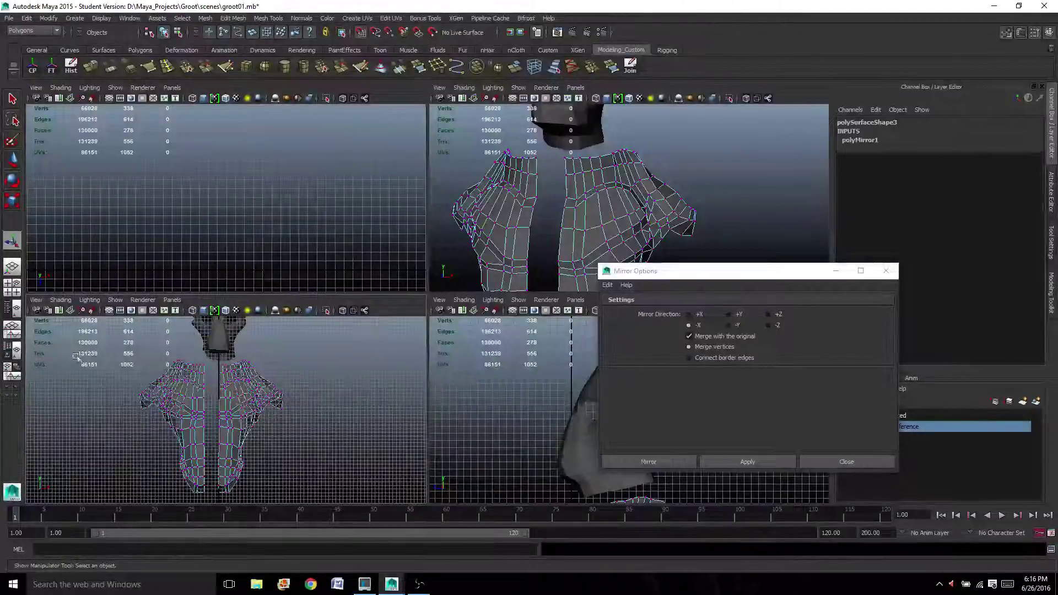
left_click_drag(126, 345, 210, 511)
key("w")
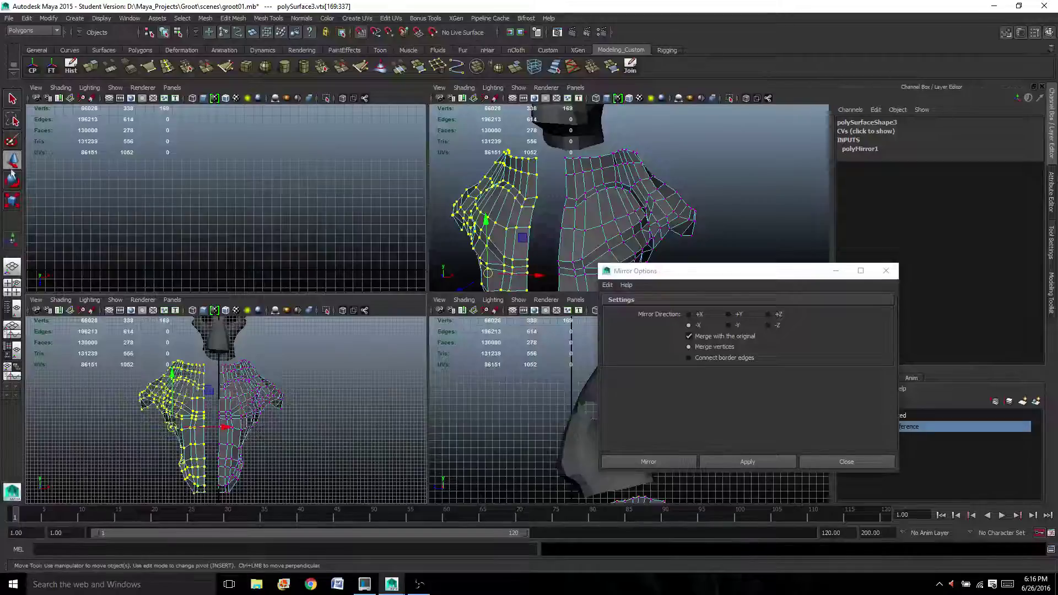
mouse_move(192, 424)
left_mouse_down()
mouse_move(265, 425)
mouse_move(180, 426)
left_mouse_up()
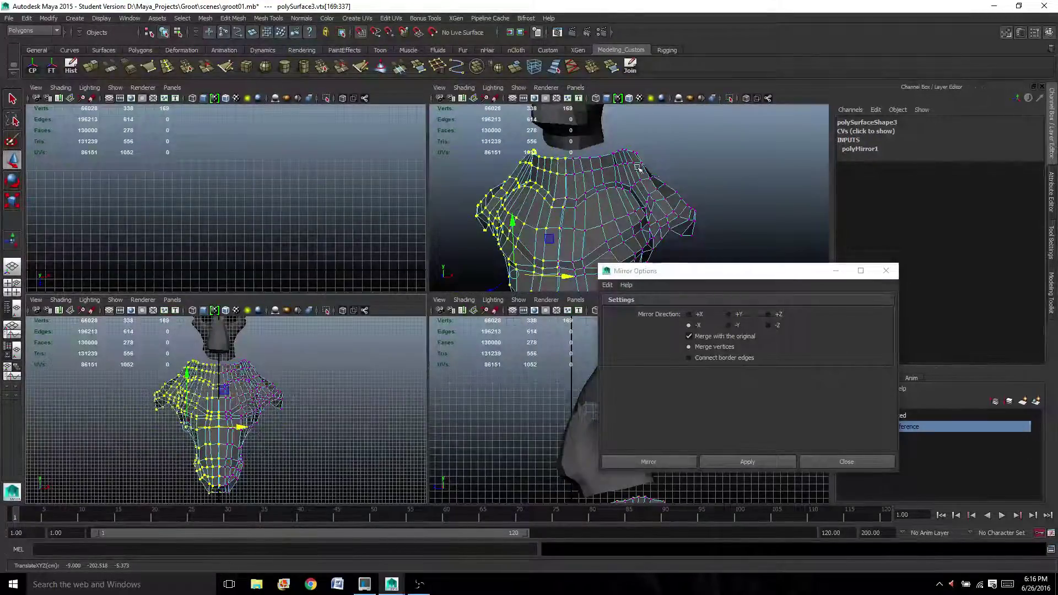
Return to object mode and examine the mirrored torso's shading and center seam under the head from several angles.
key("space")
scroll(503, 297, "down", 5)
left_click_drag(503, 297, 474, 281, "alt")
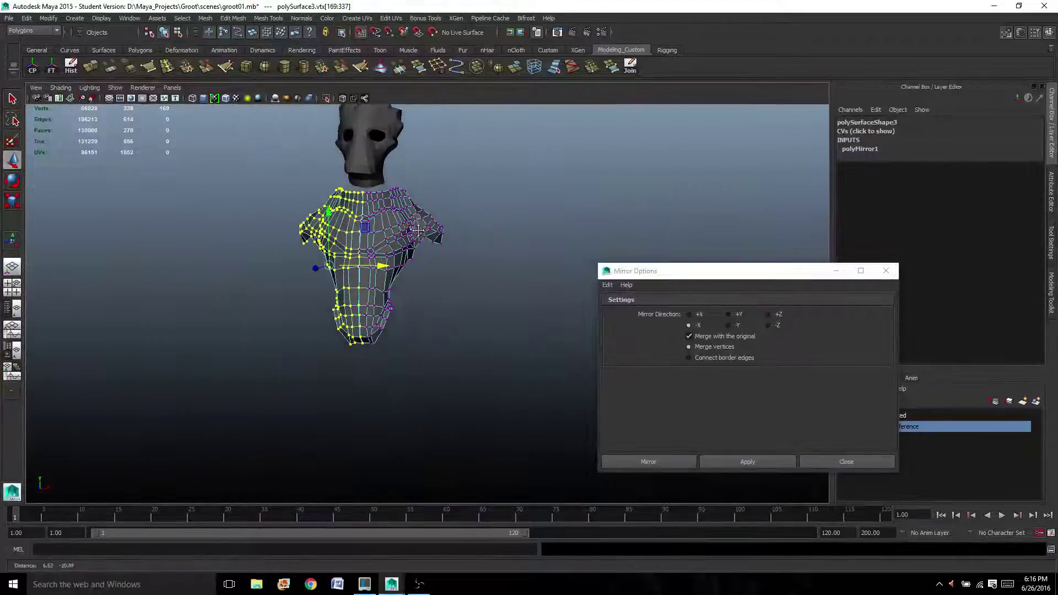
left_click(463, 276)
scroll(441, 276, "up", 3)
right_click_drag(378, 213, 411, 199)
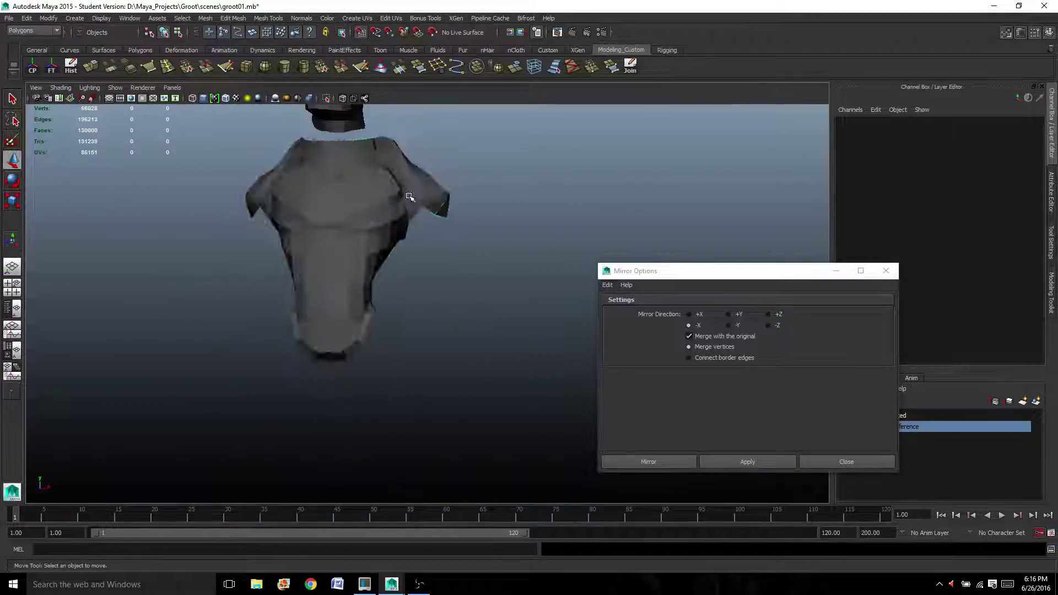
left_click(411, 197)
left_click(494, 158)
left_click_drag(493, 158, 485, 253, "alt")
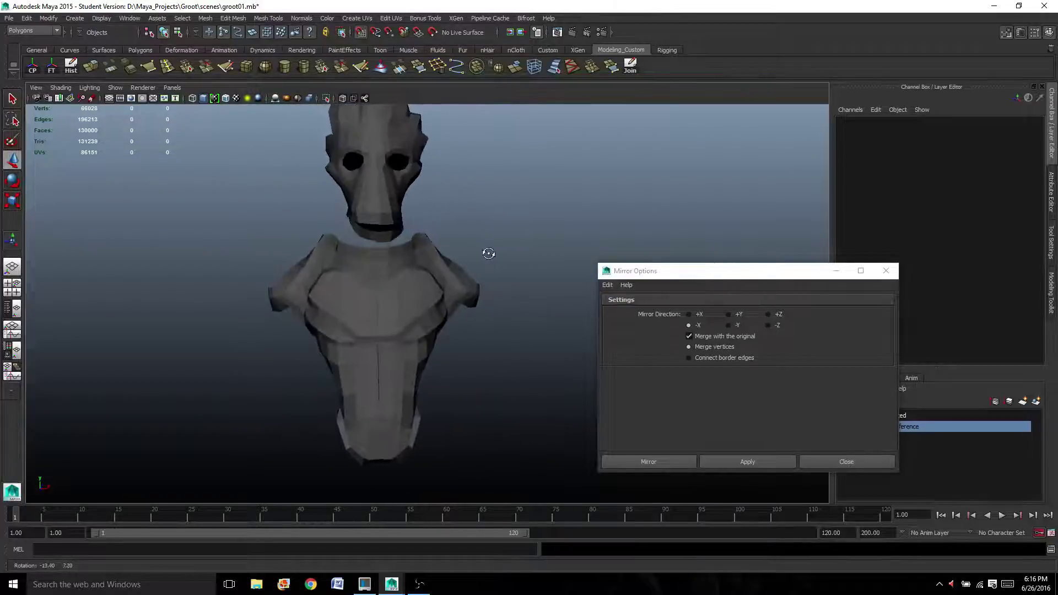
scroll(393, 289, "up", 3)
left_click_drag(397, 260, 426, 202, "alt")
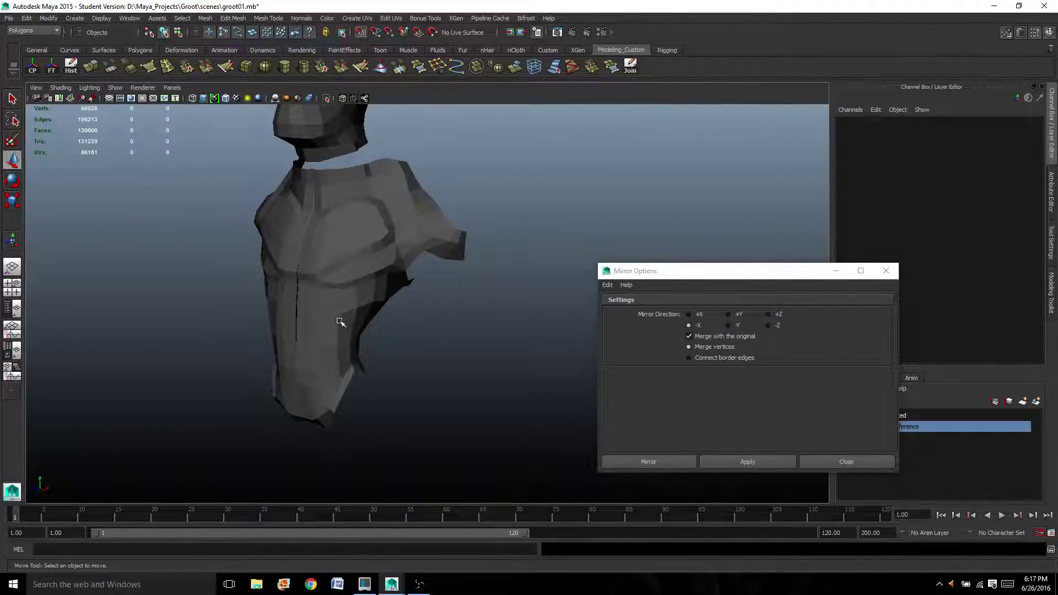
scroll(340, 322, "down", 3)
middle_click_drag(343, 259, 326, 309, "alt")
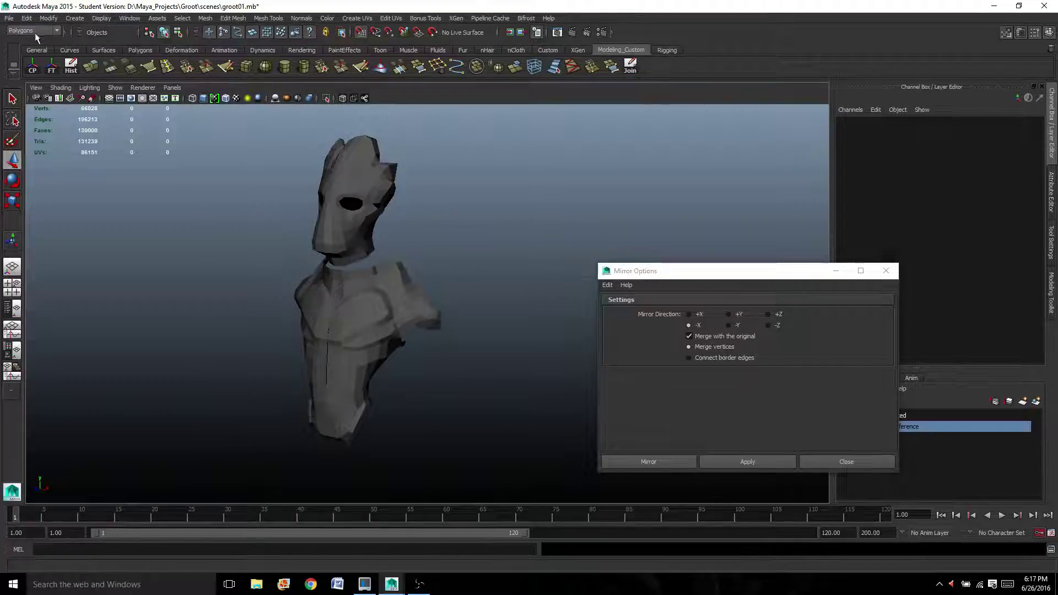
Save the current scene and close the mirror options.
left_click(10, 18)
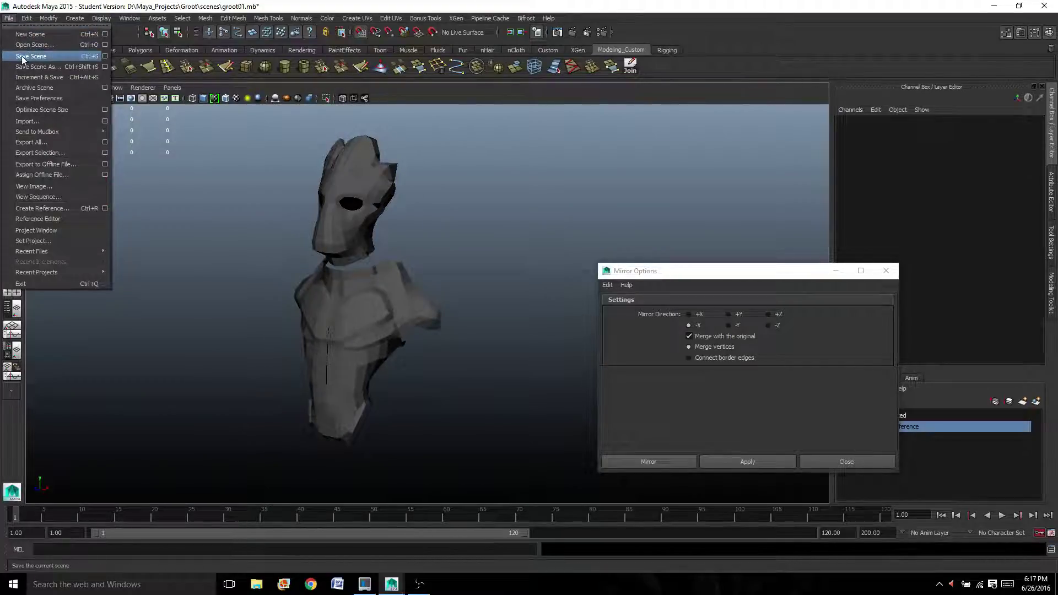
left_click(39, 50)
left_click(505, 298)
key("w")
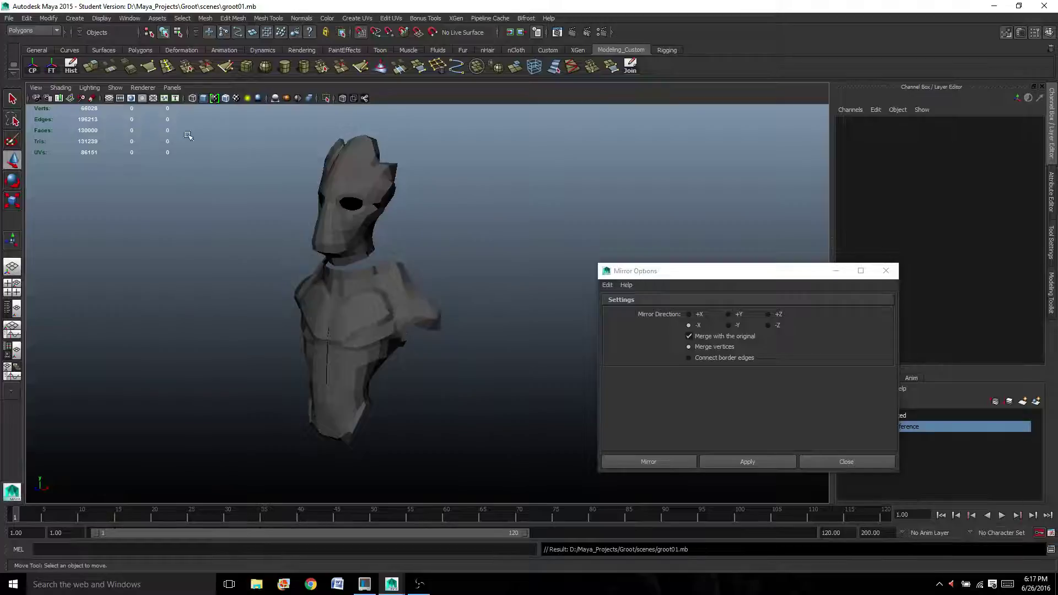
left_click(851, 459)
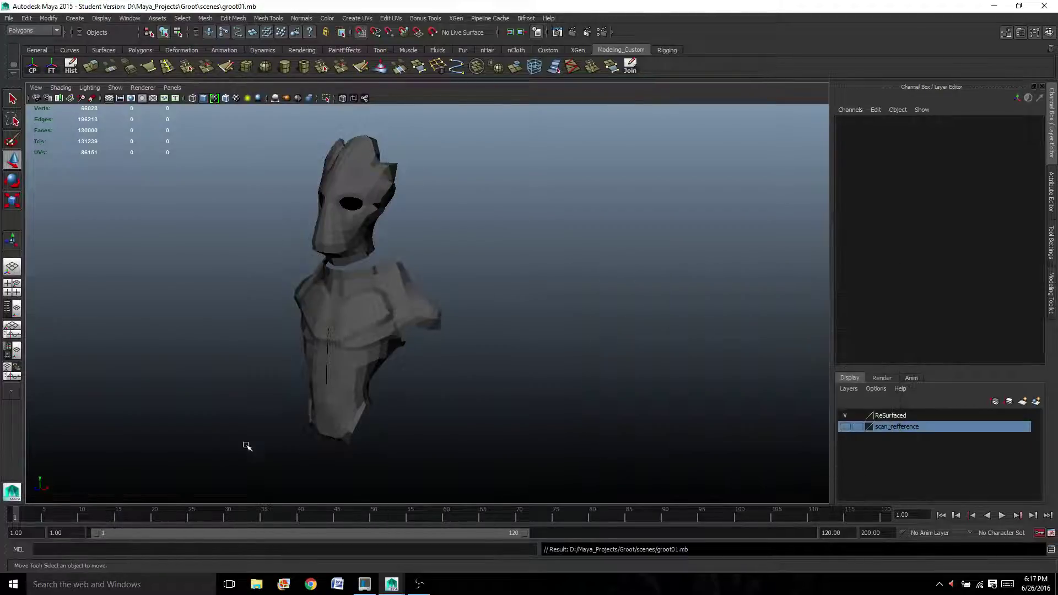
left_click_drag(241, 308, 313, 304, "alt")
left_click_drag(478, 279, 381, 294, "alt")
left_click_drag(293, 343, 386, 345, "alt")
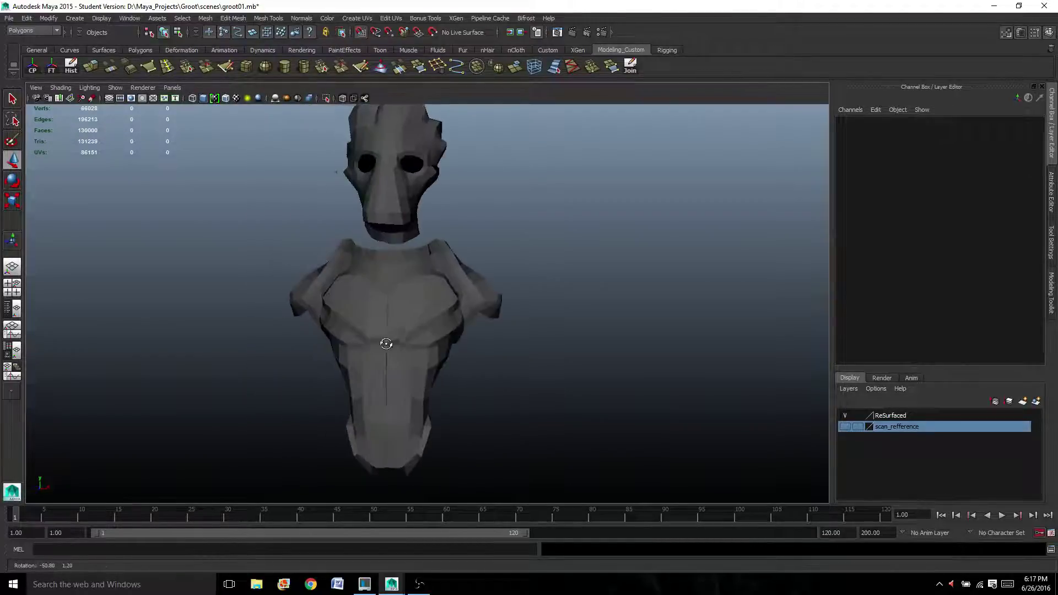
left_click_drag(472, 241, 442, 255, "alt")
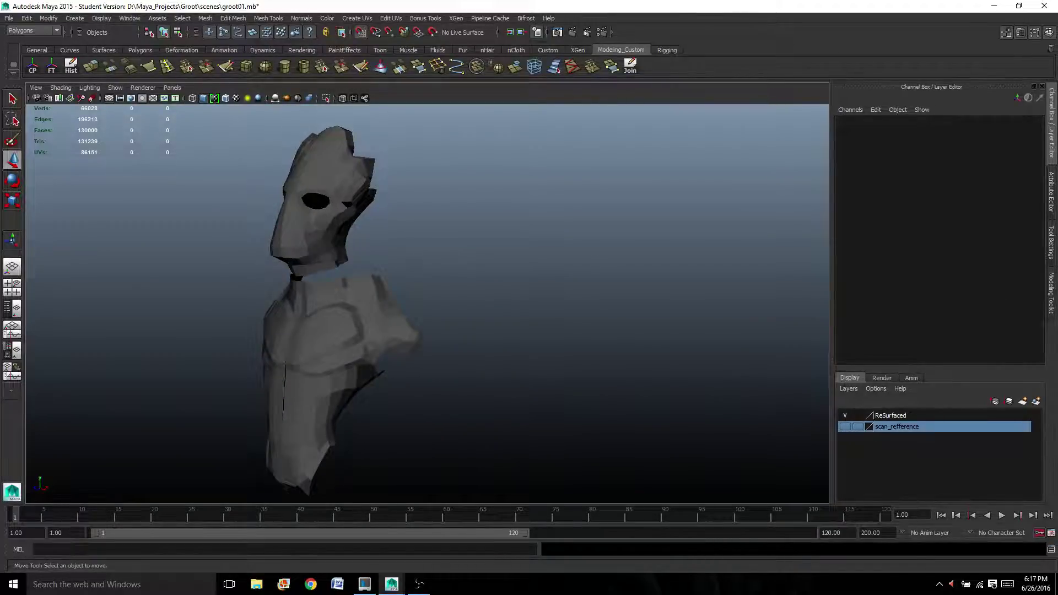